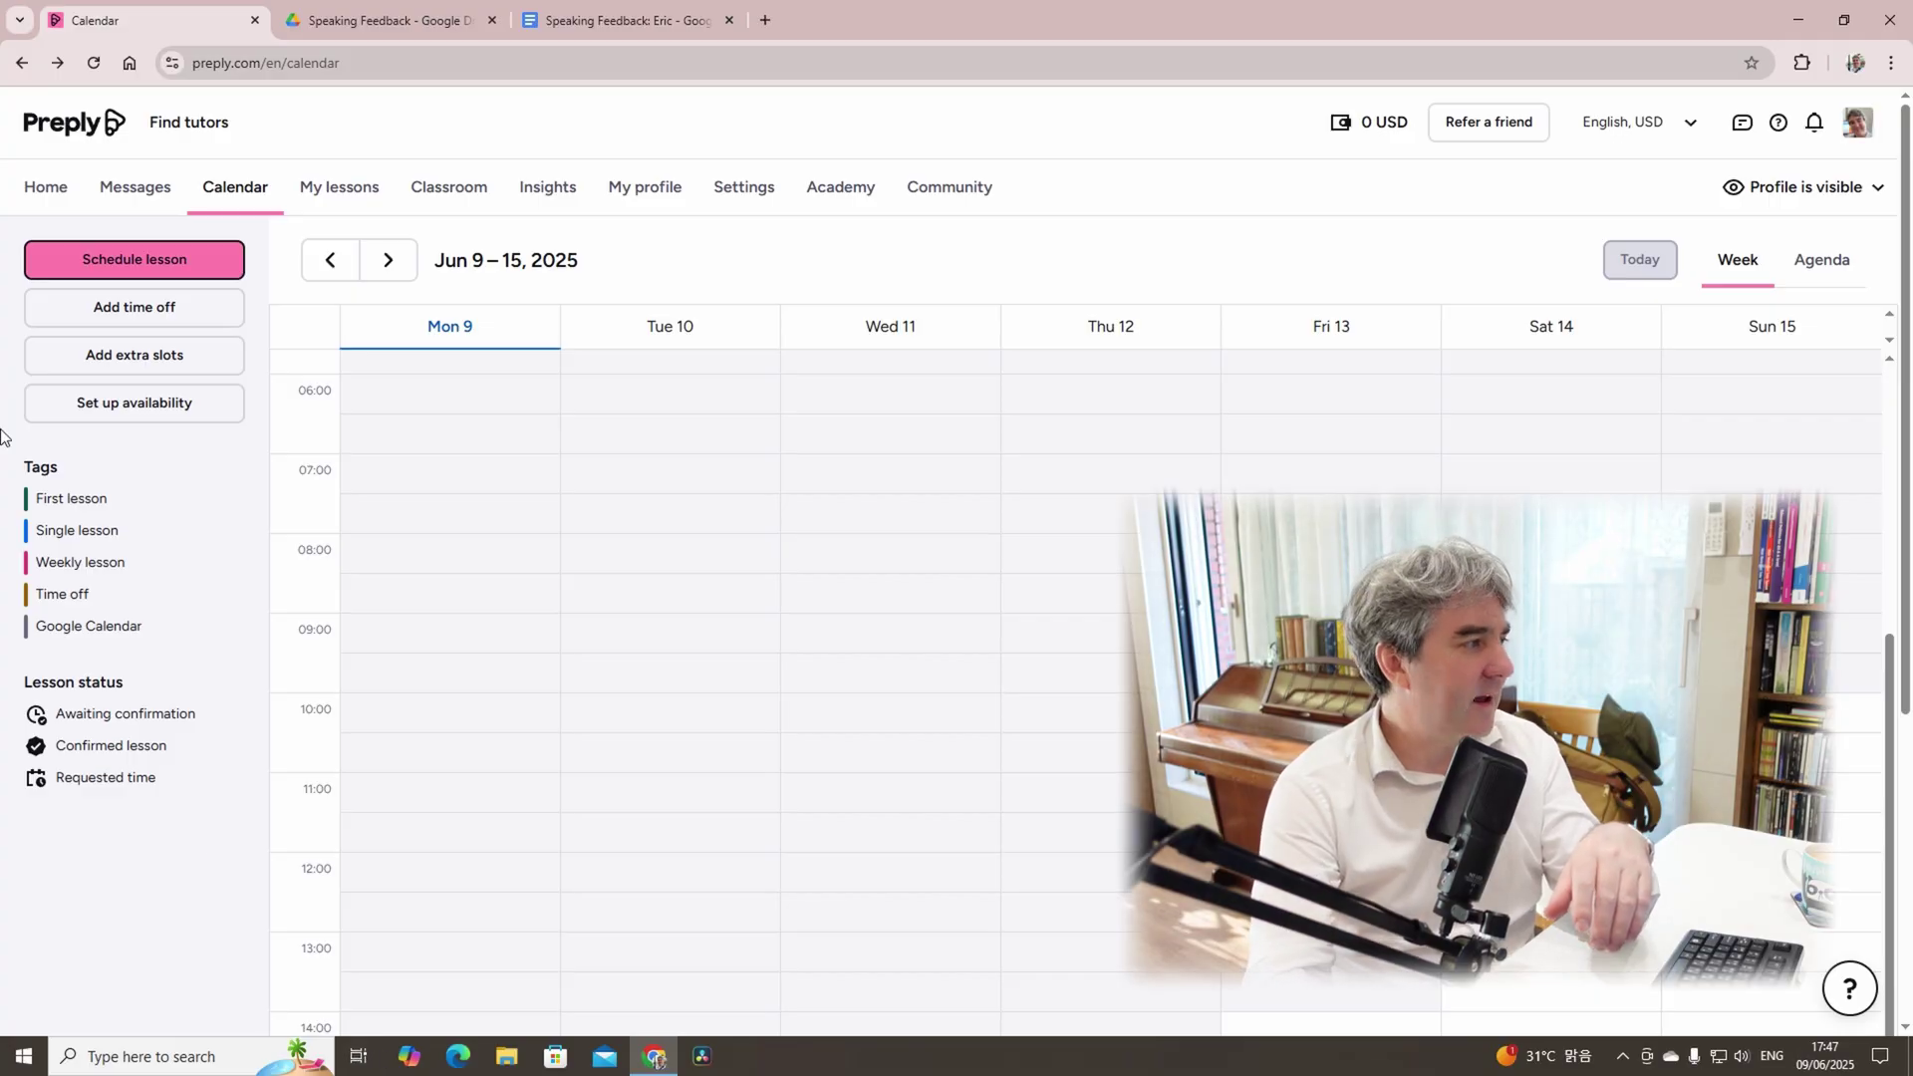
Open the Demo classroom's pre-join page from the weekly calendar
{"action": "left_click", "coordinate": [482, 189]}
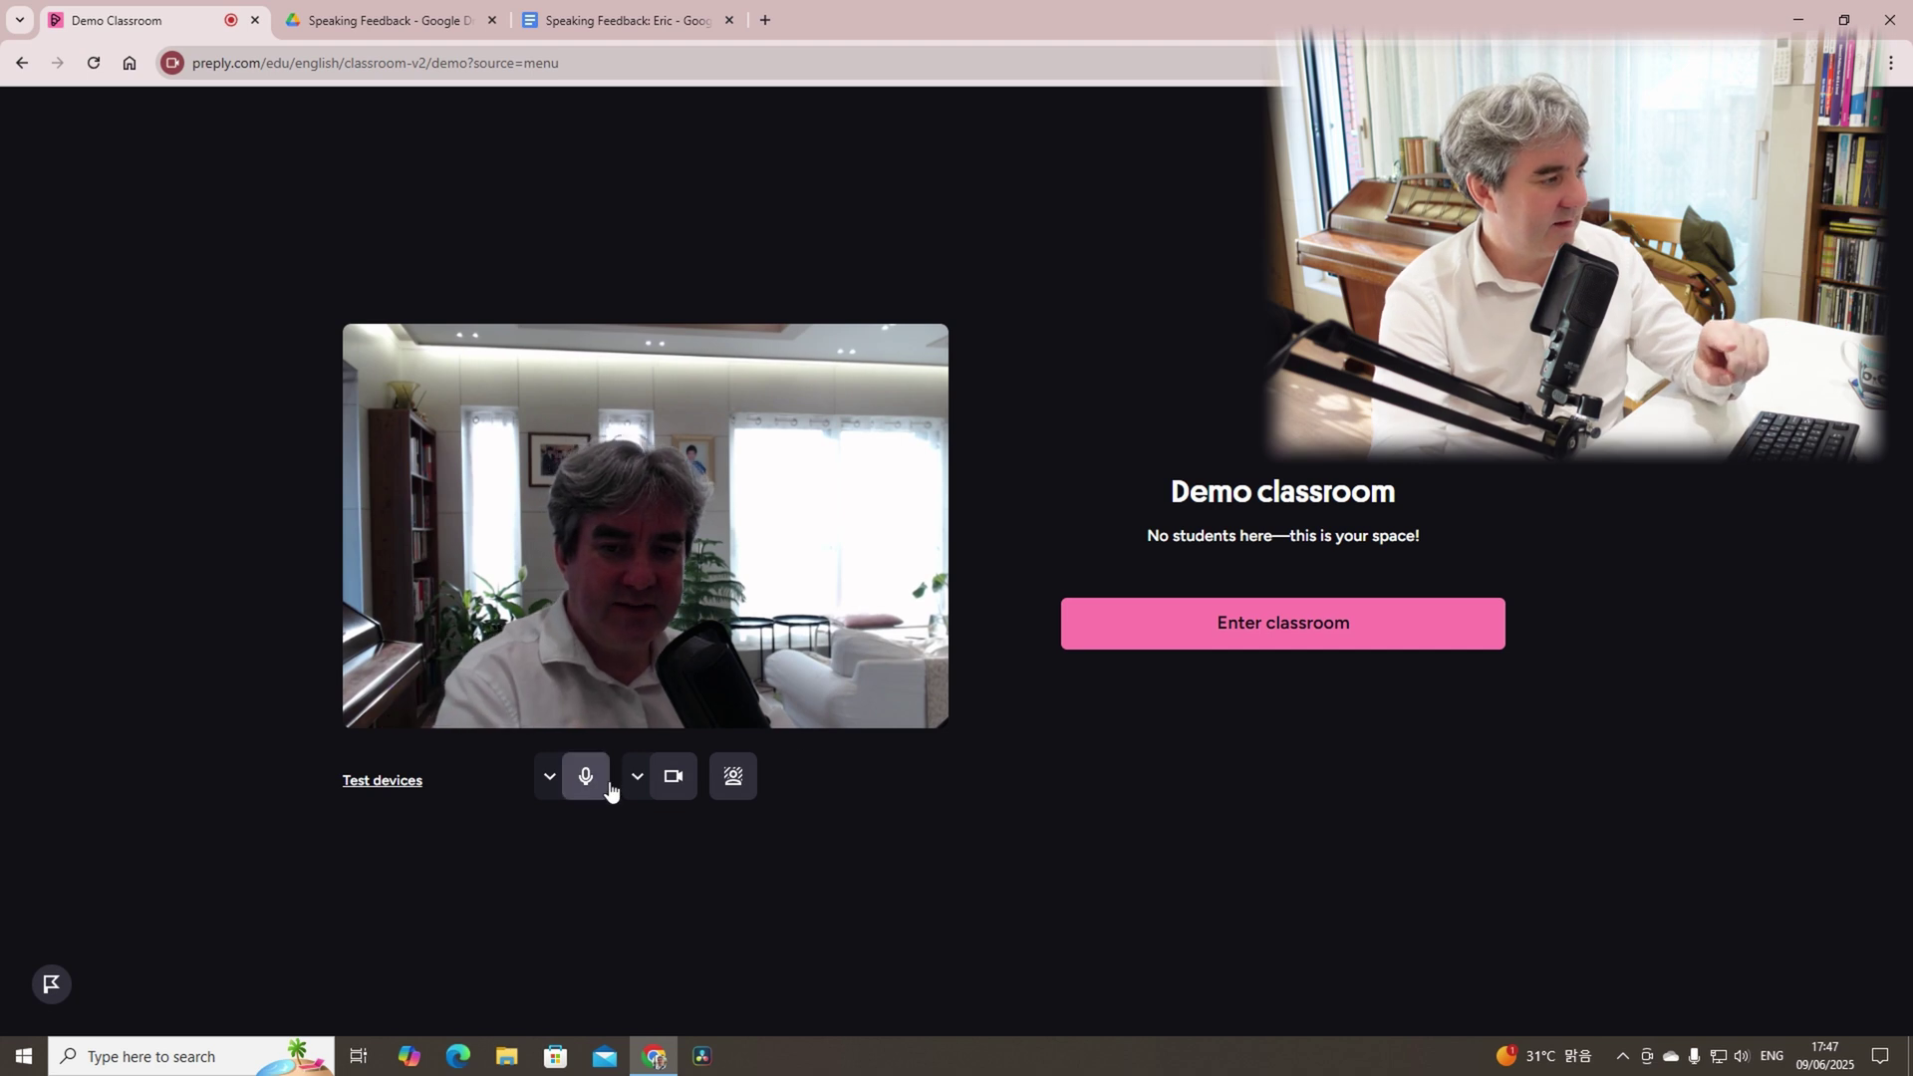
Review the available microphone, speaker and camera devices, then enter the demo classroom
{"action": "left_click", "coordinate": [546, 790]}
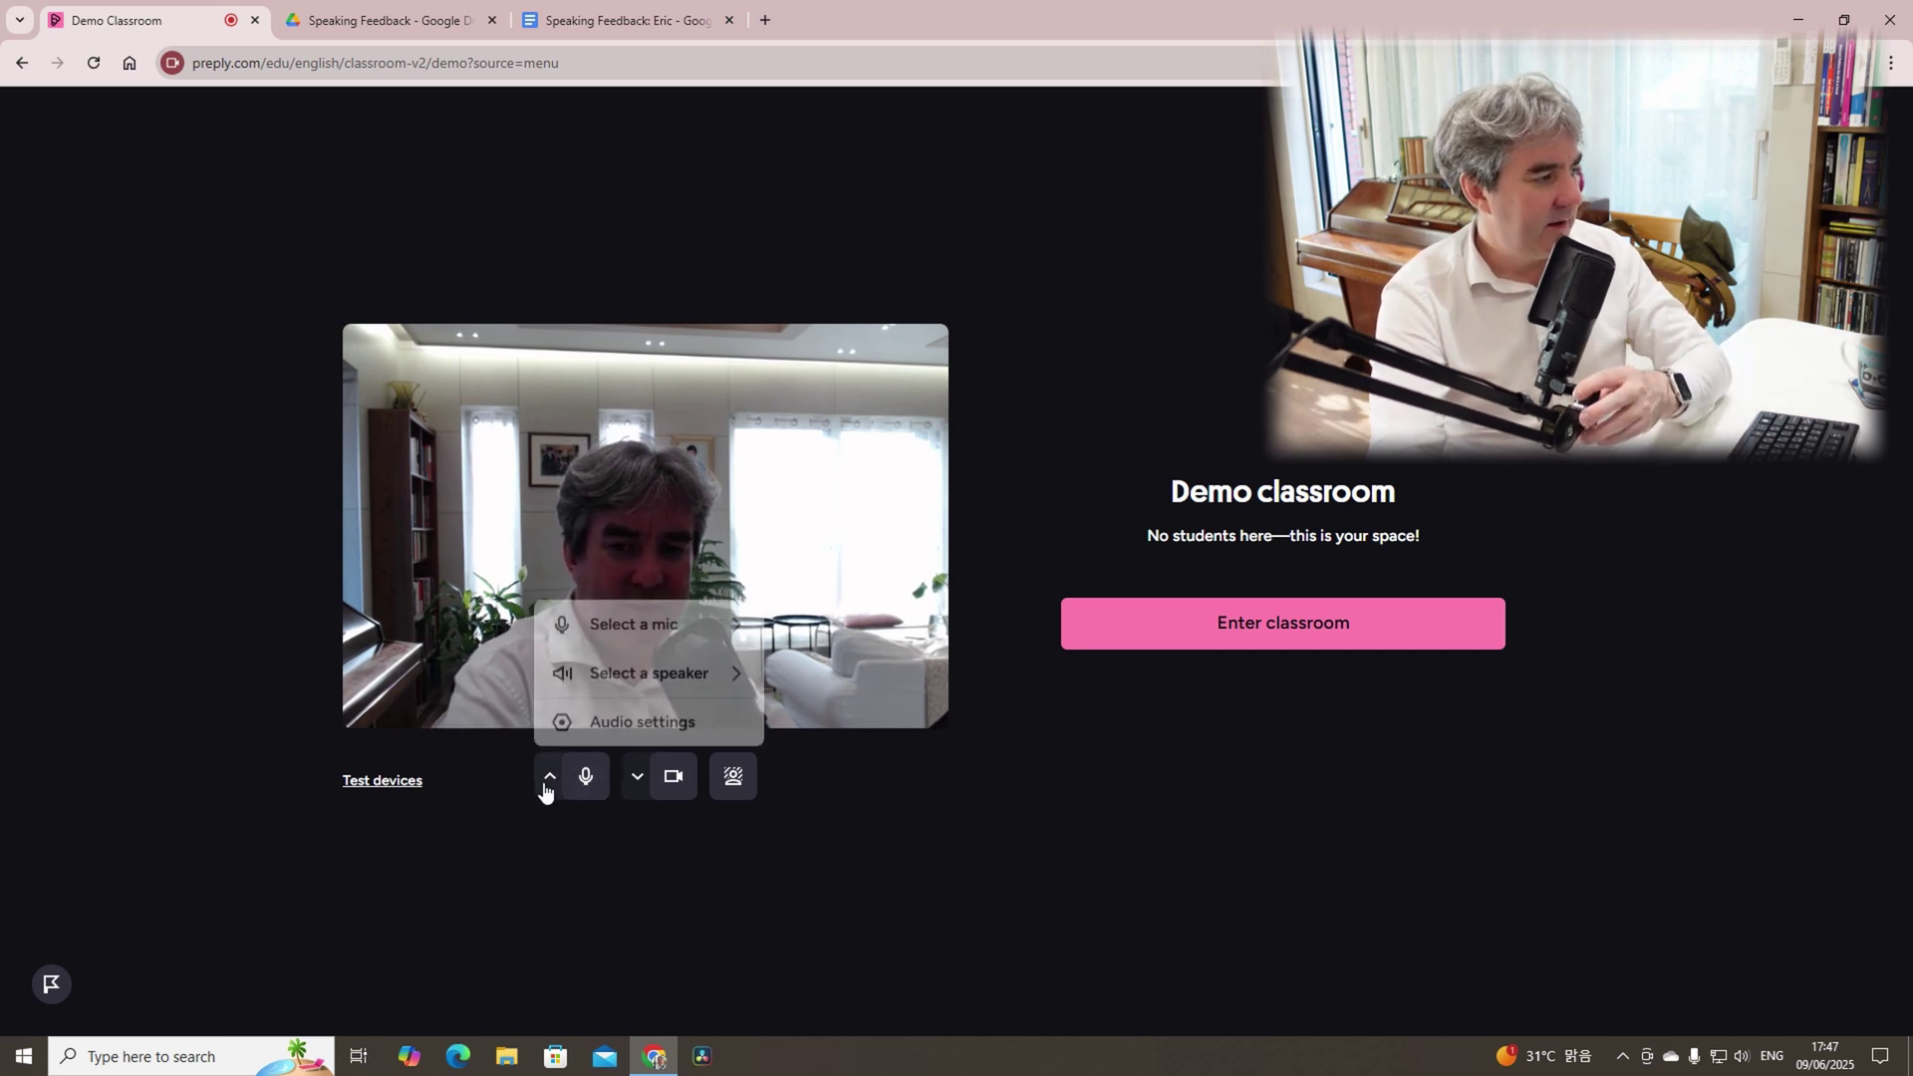
{"action": "mouse_move", "coordinate": [642, 675]}
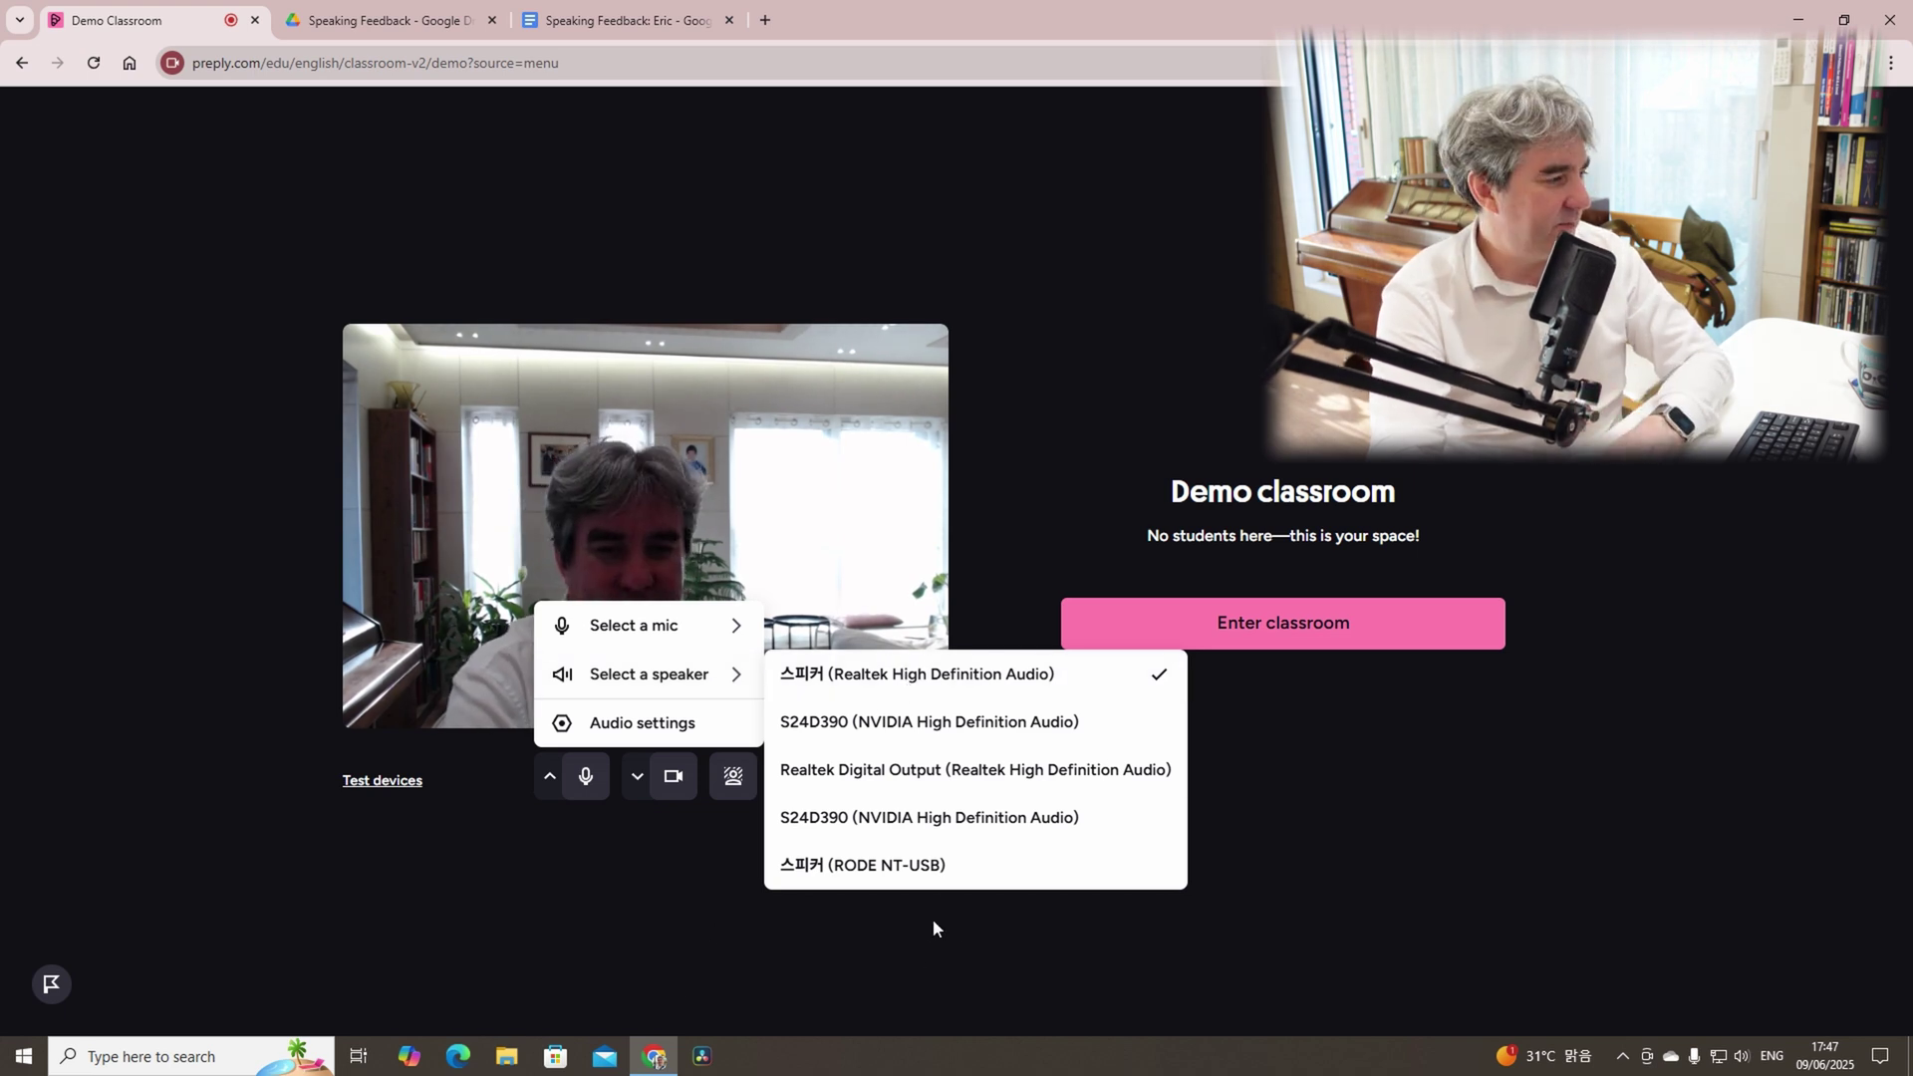
{"action": "mouse_move", "coordinate": [683, 633]}
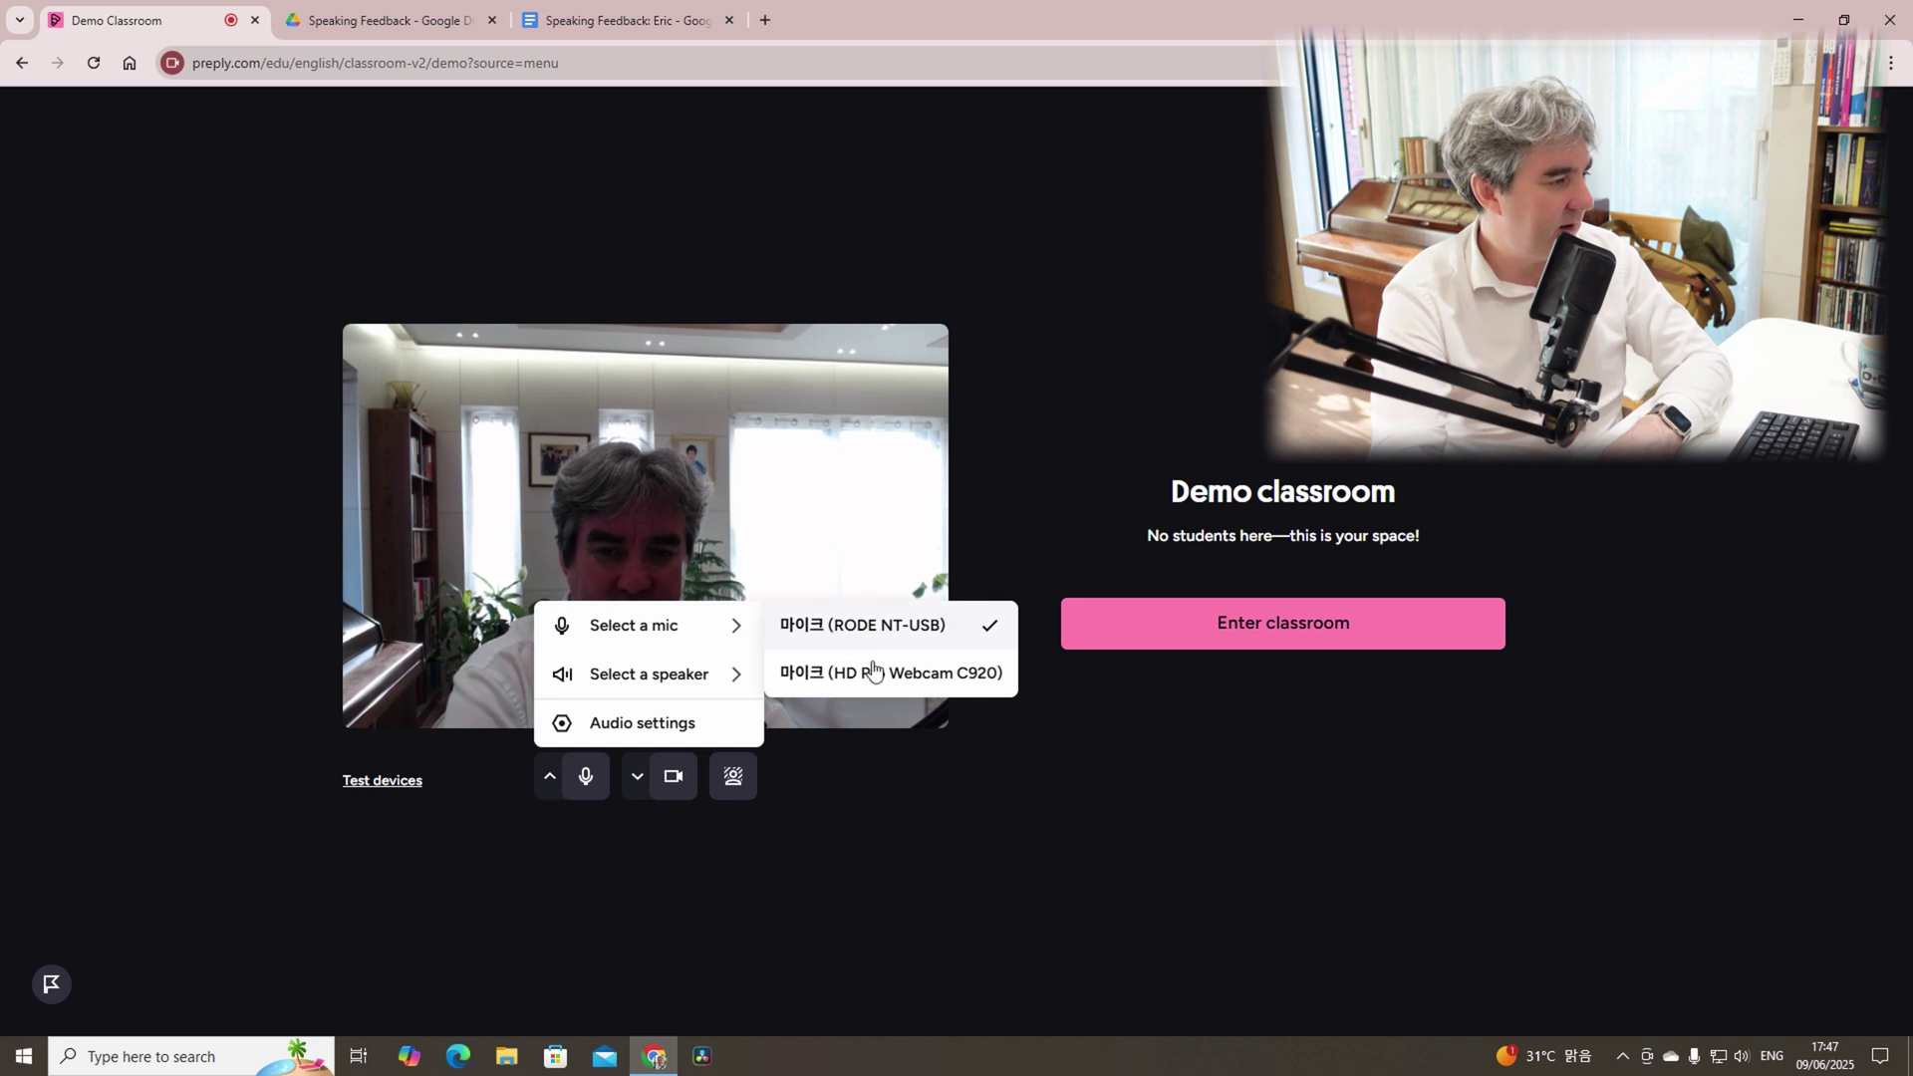
{"action": "left_click", "coordinate": [890, 695]}
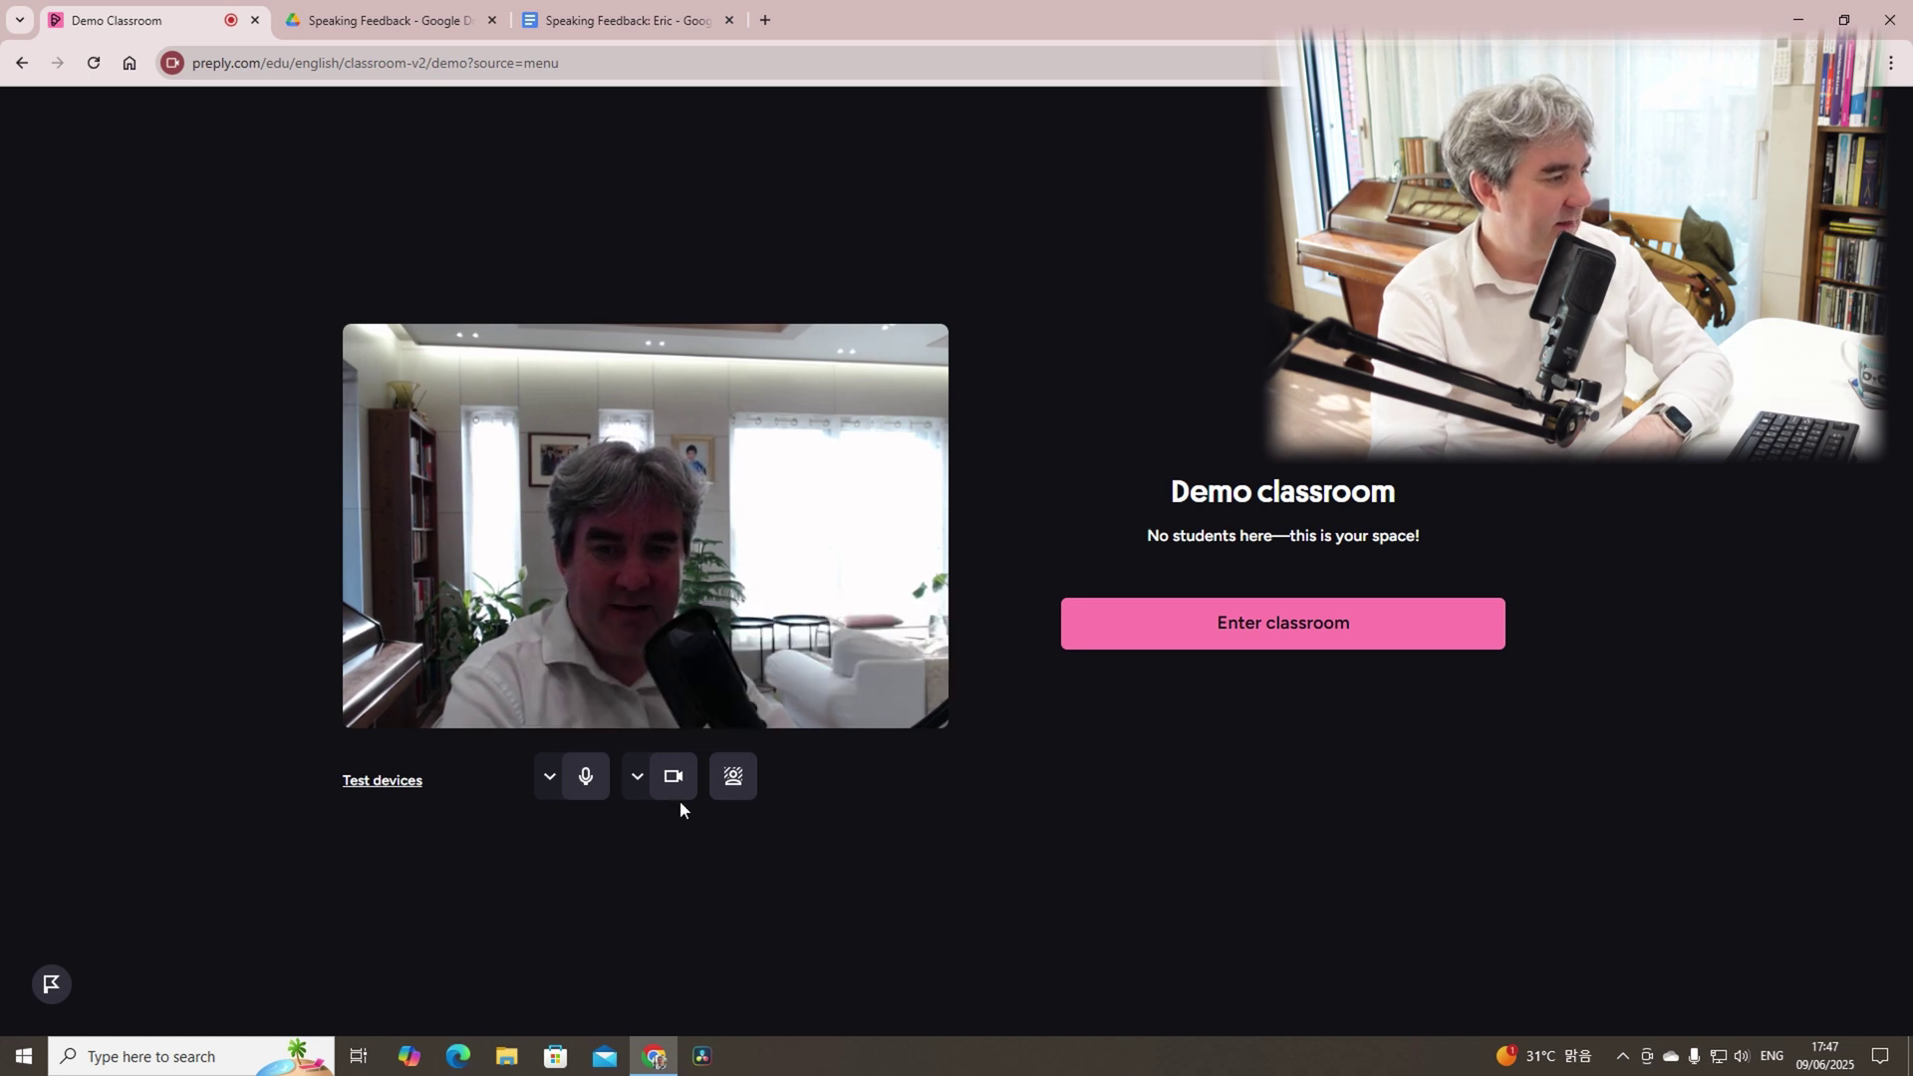
{"action": "left_click", "coordinate": [636, 778]}
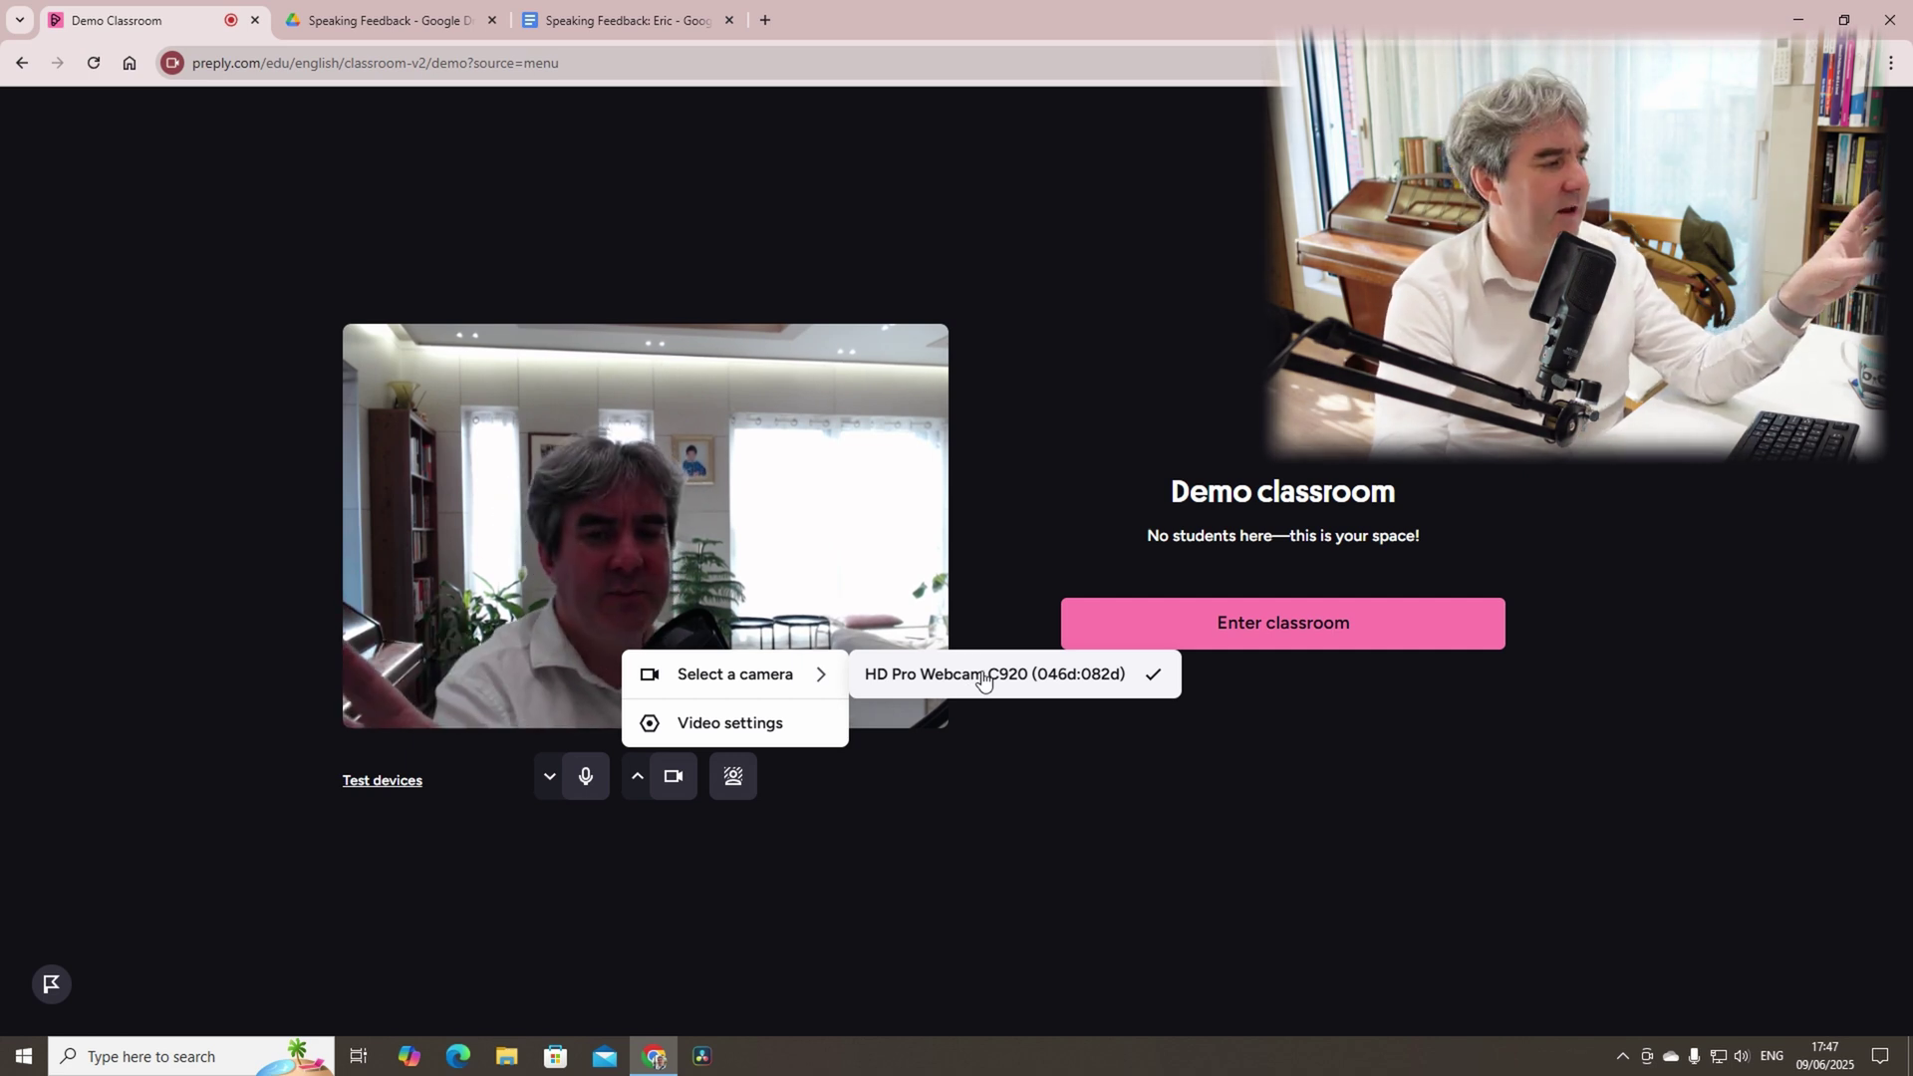
{"action": "left_click", "coordinate": [1082, 895]}
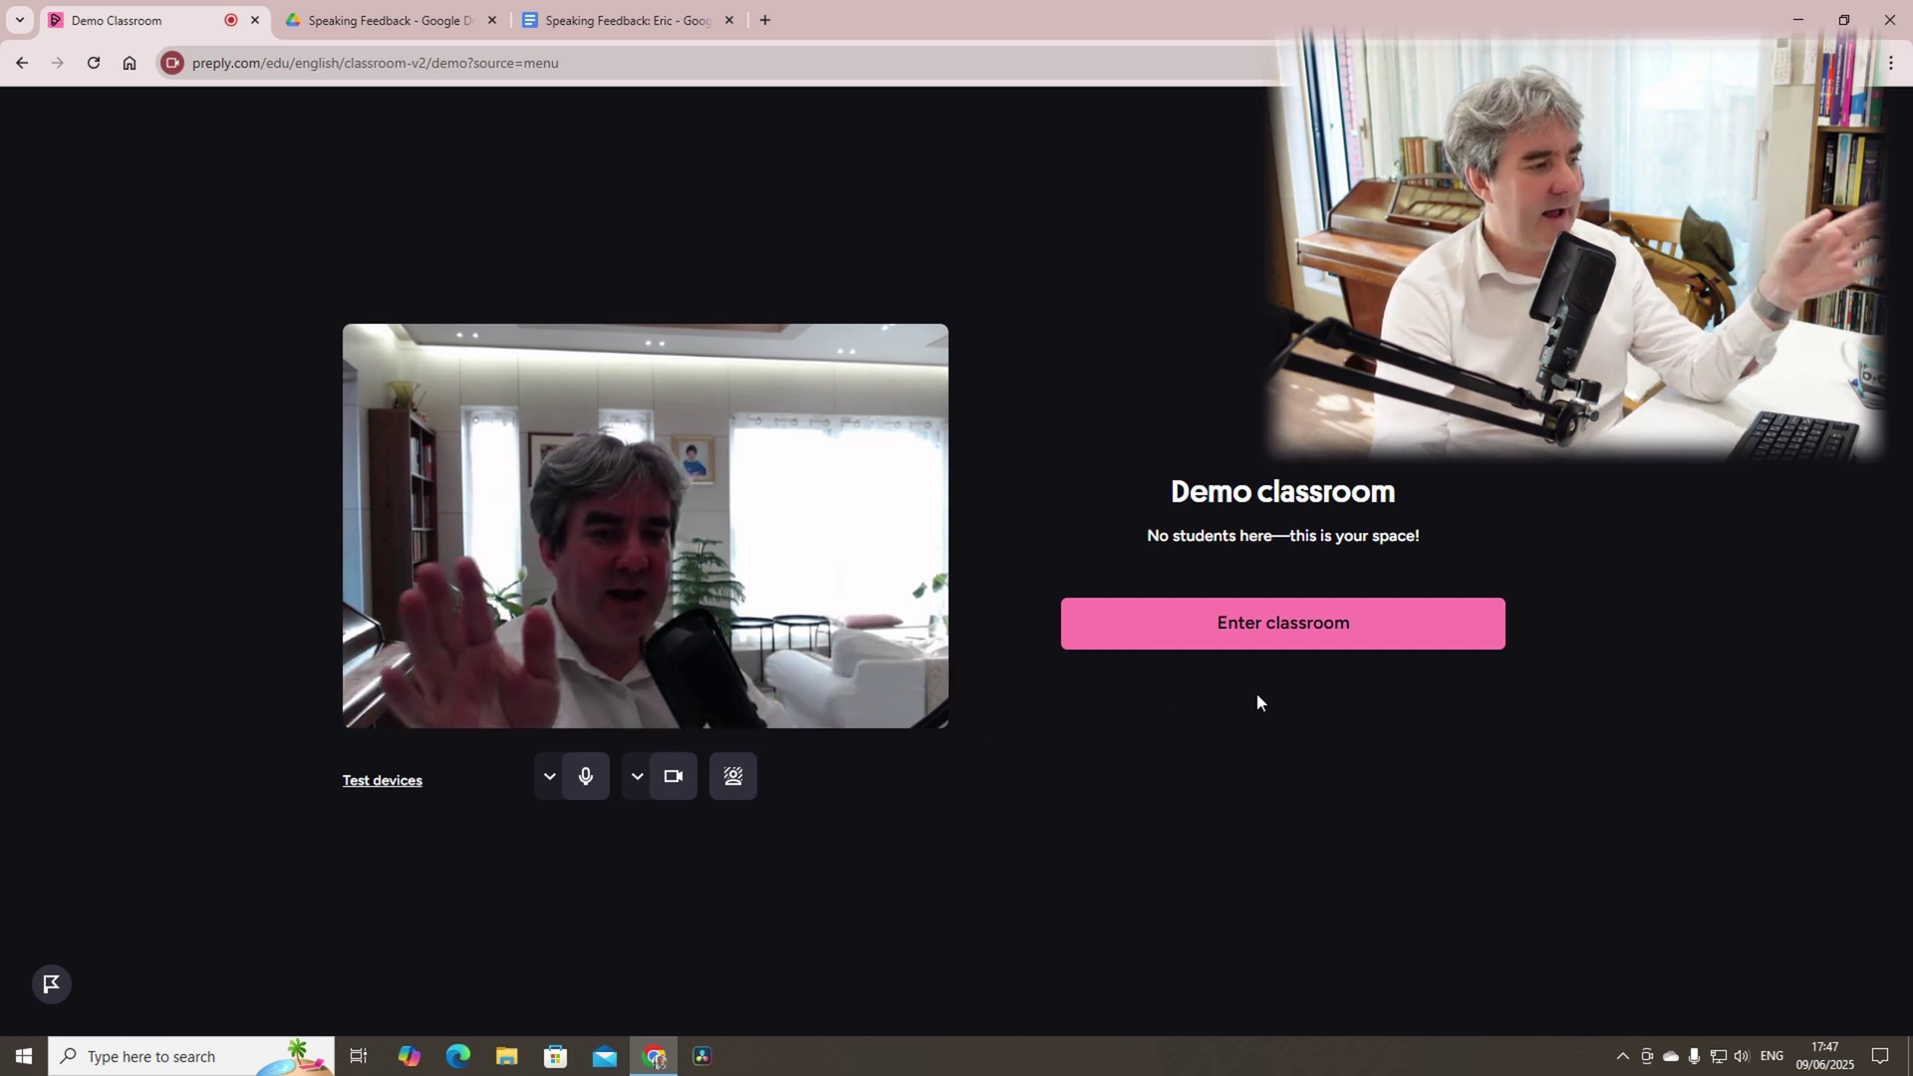
{"action": "left_click", "coordinate": [1273, 639]}
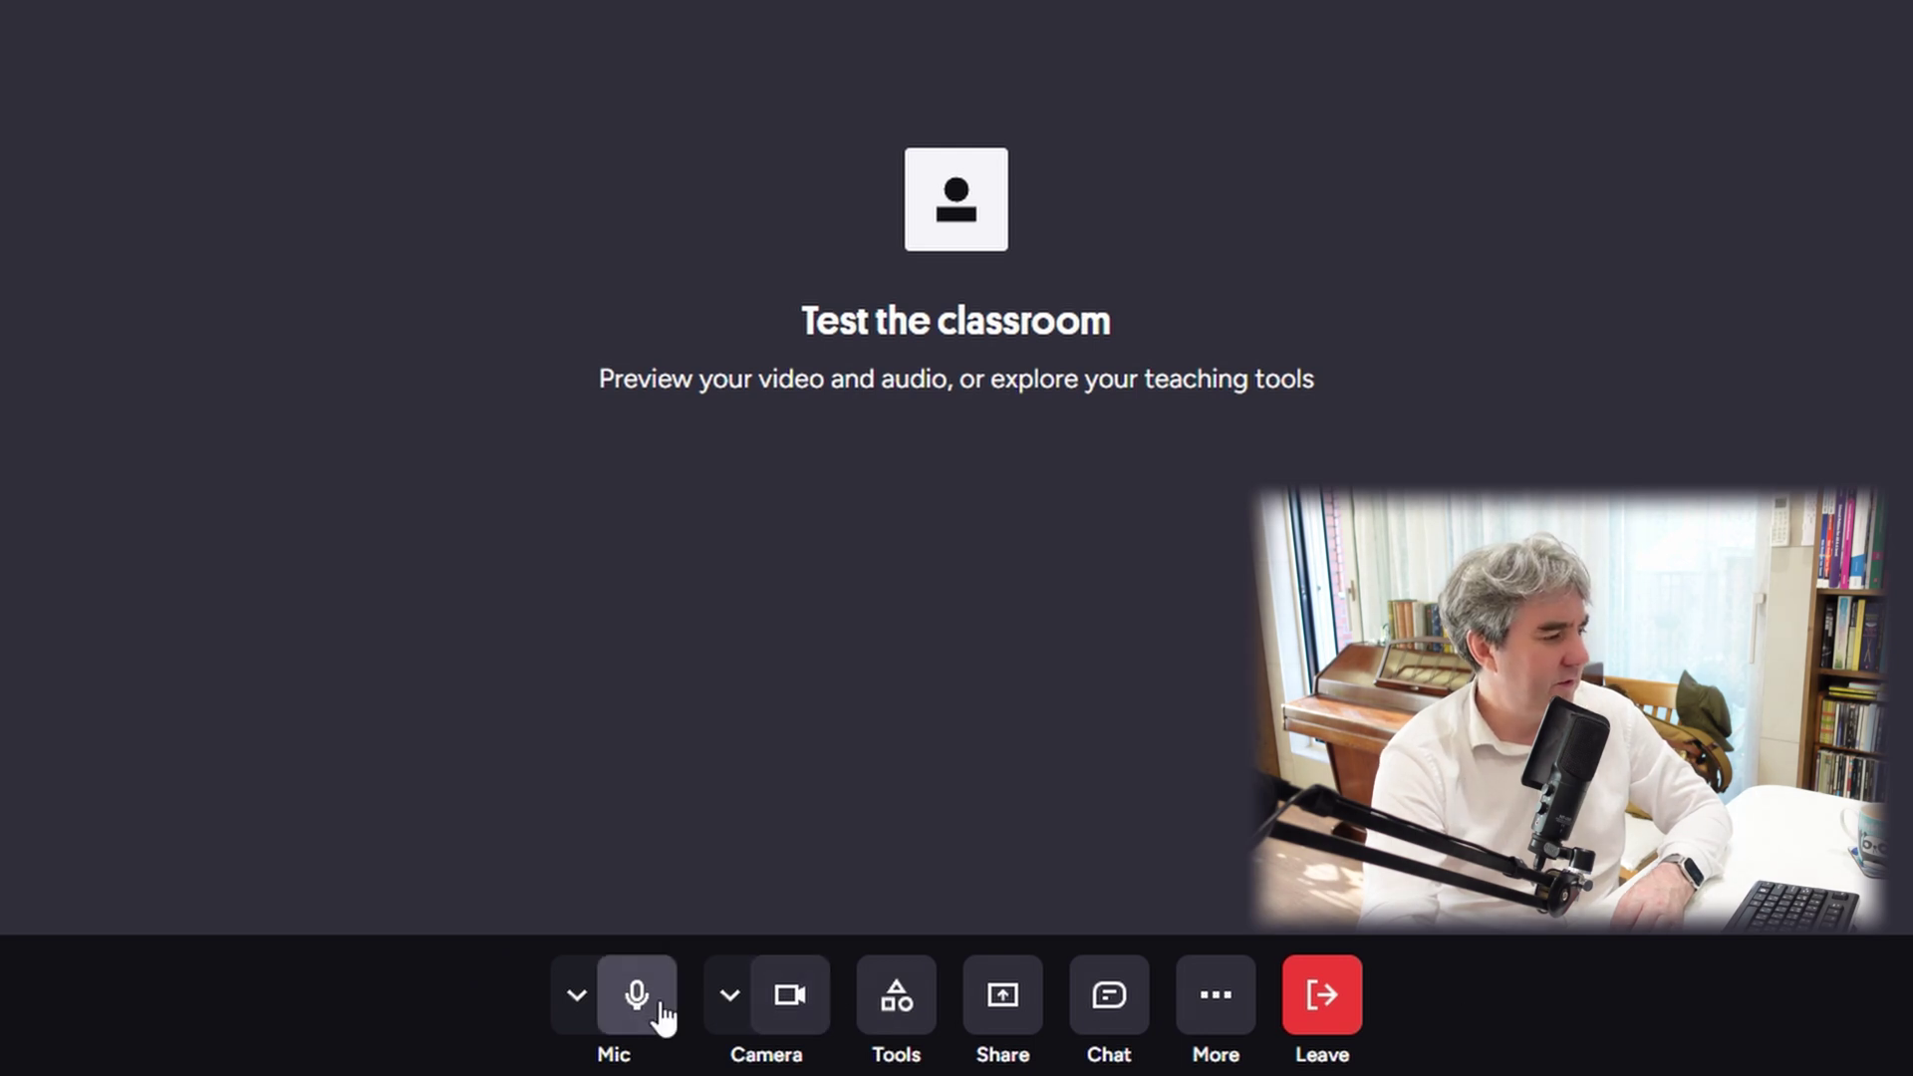
Mute and unmute the microphone, then turn the camera off and back on
{"action": "left_click", "coordinate": [659, 1014]}
{"action": "left_click", "coordinate": [660, 1014]}
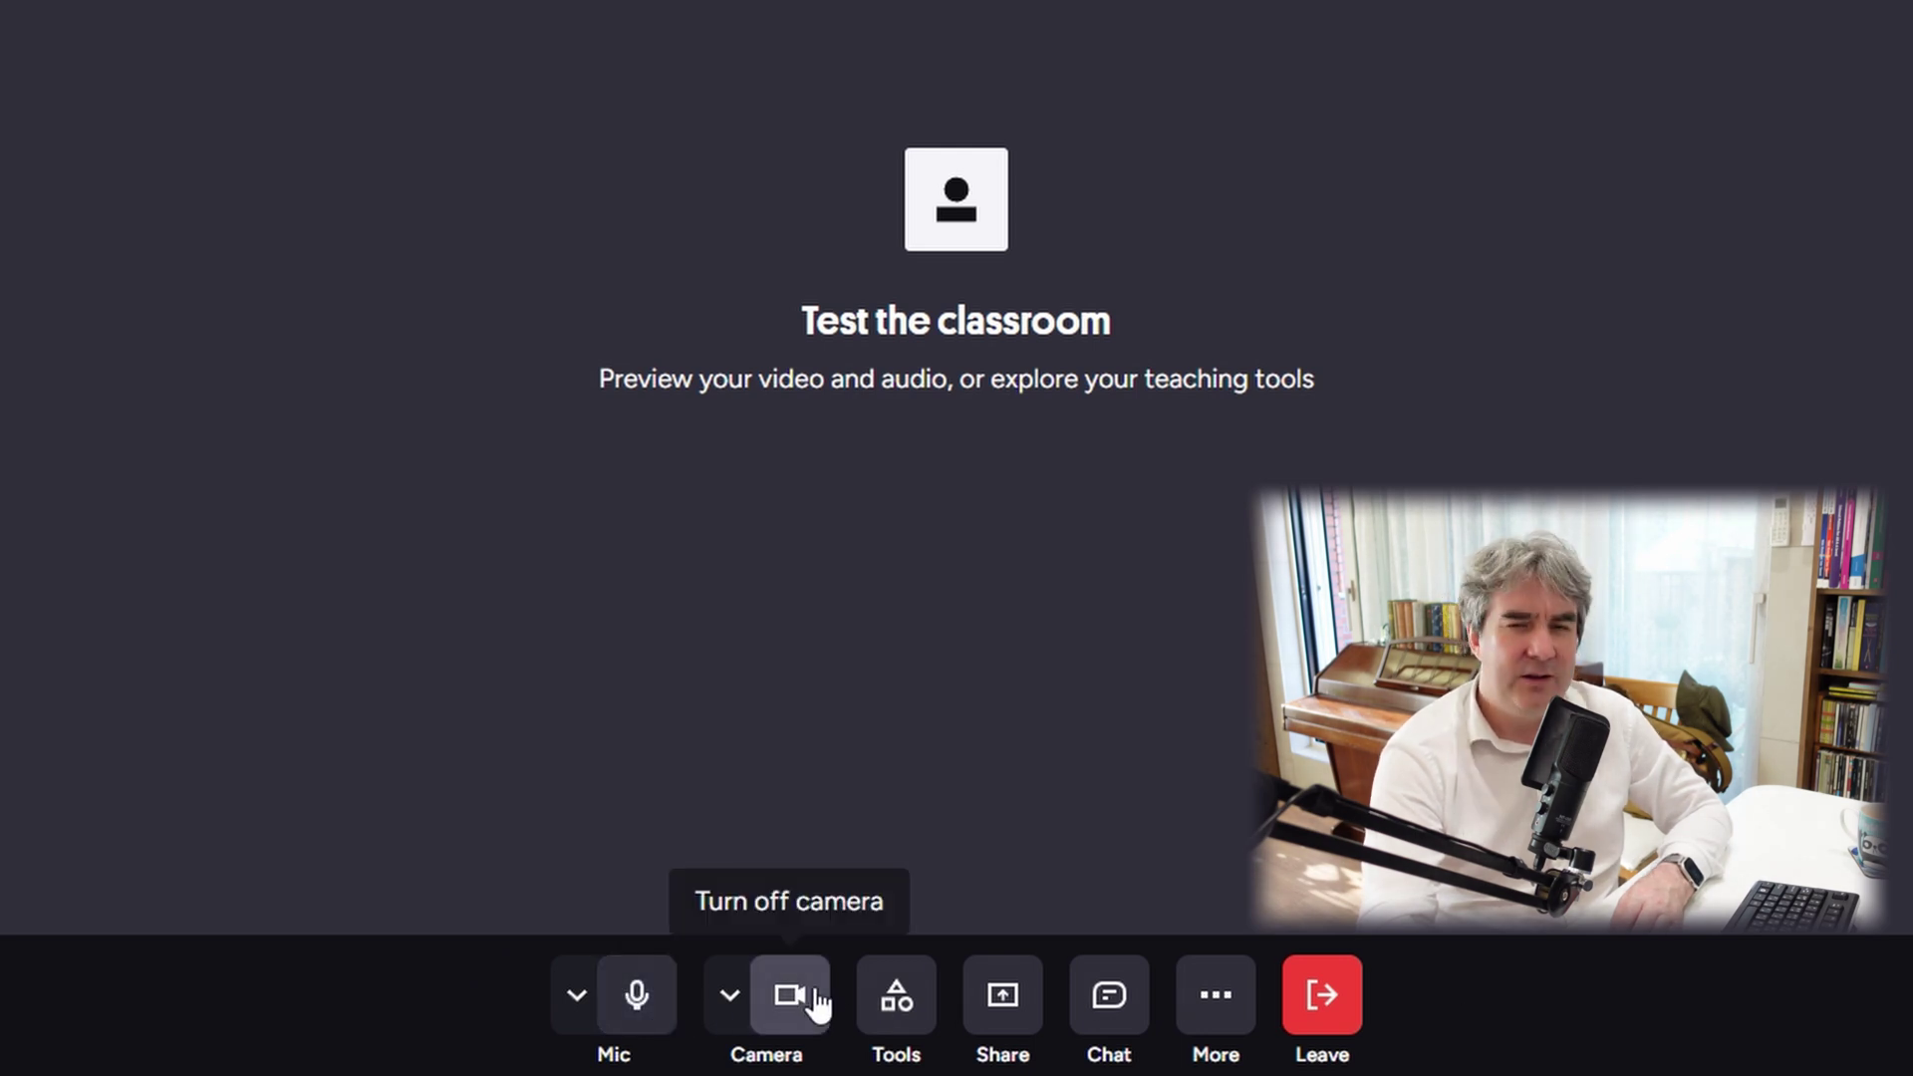
{"action": "left_click", "coordinate": [809, 1006]}
{"action": "left_click", "coordinate": [814, 1004]}
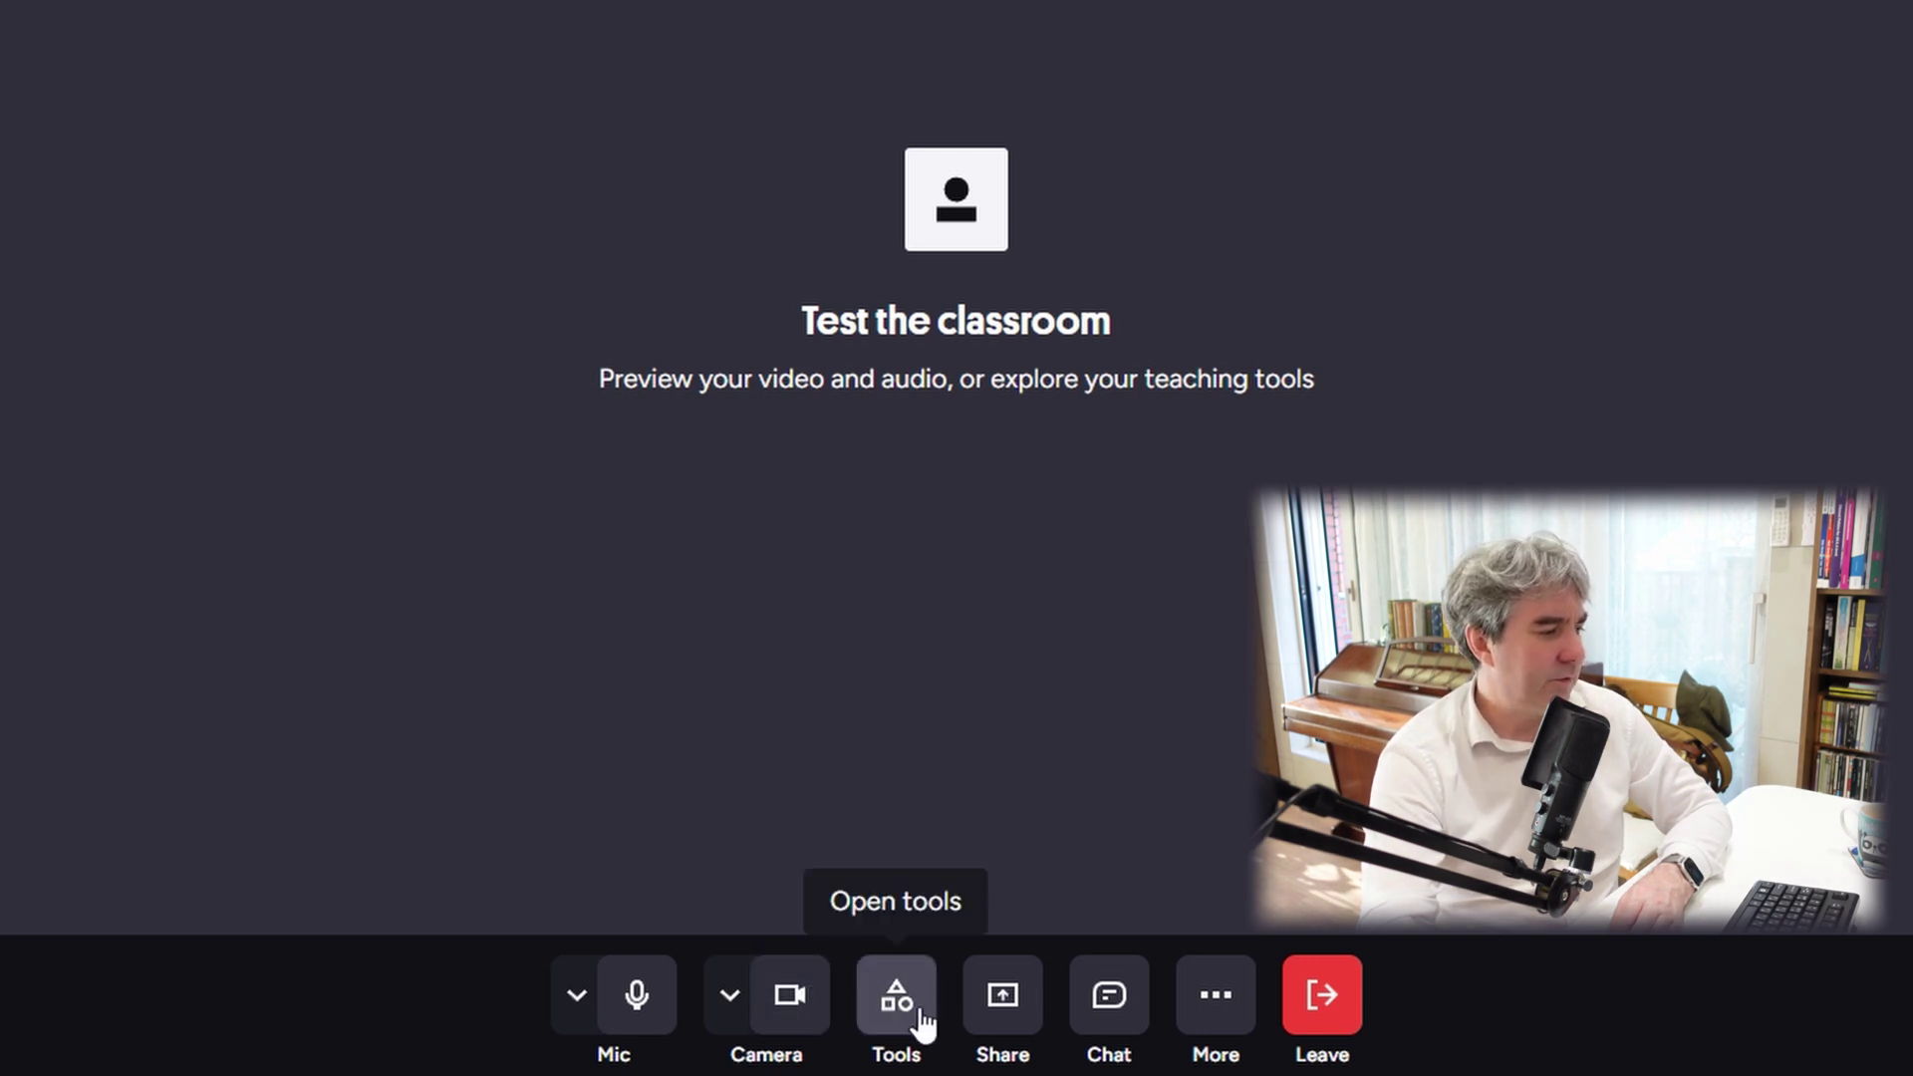
Start screen sharing and browse the shareable Chrome tabs, windows and entire screens
{"action": "left_click", "coordinate": [1002, 994]}
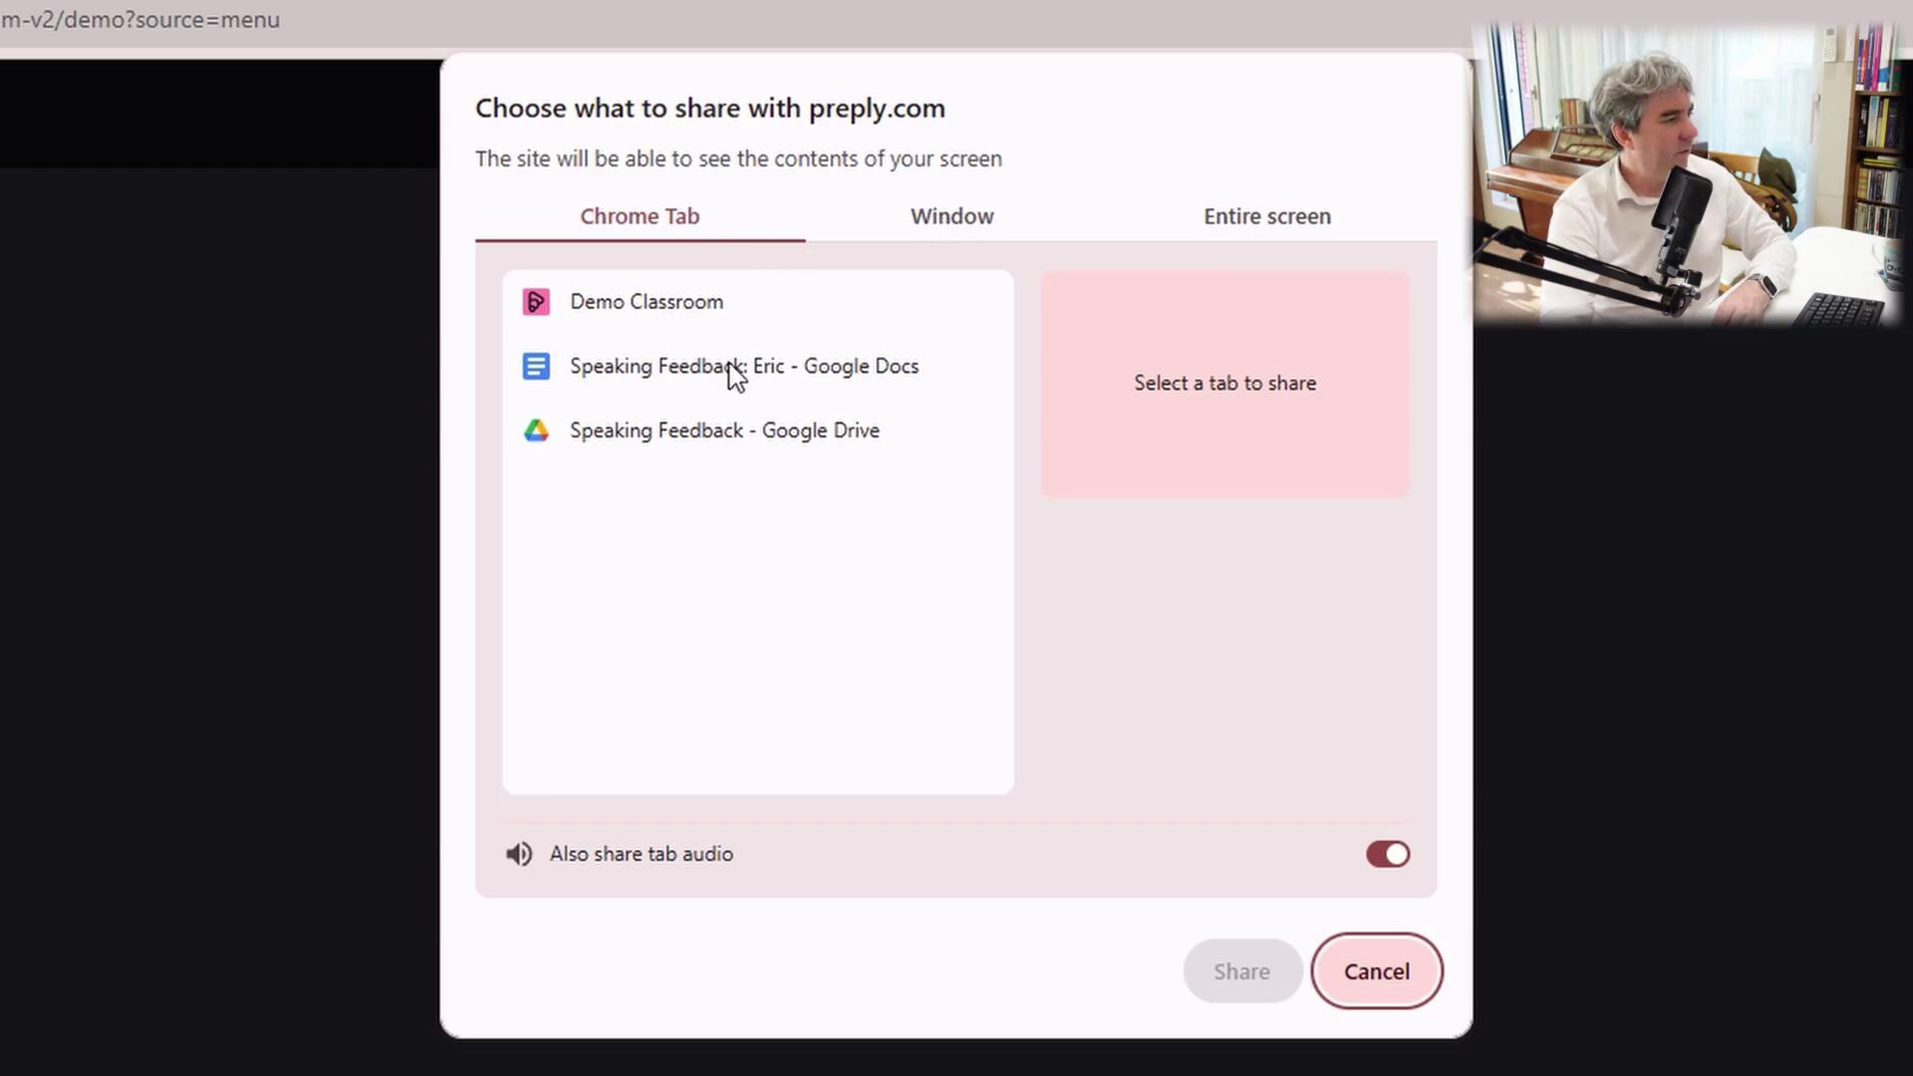
{"action": "left_click", "coordinate": [713, 321]}
{"action": "left_click", "coordinate": [724, 359]}
{"action": "left_click", "coordinate": [739, 429]}
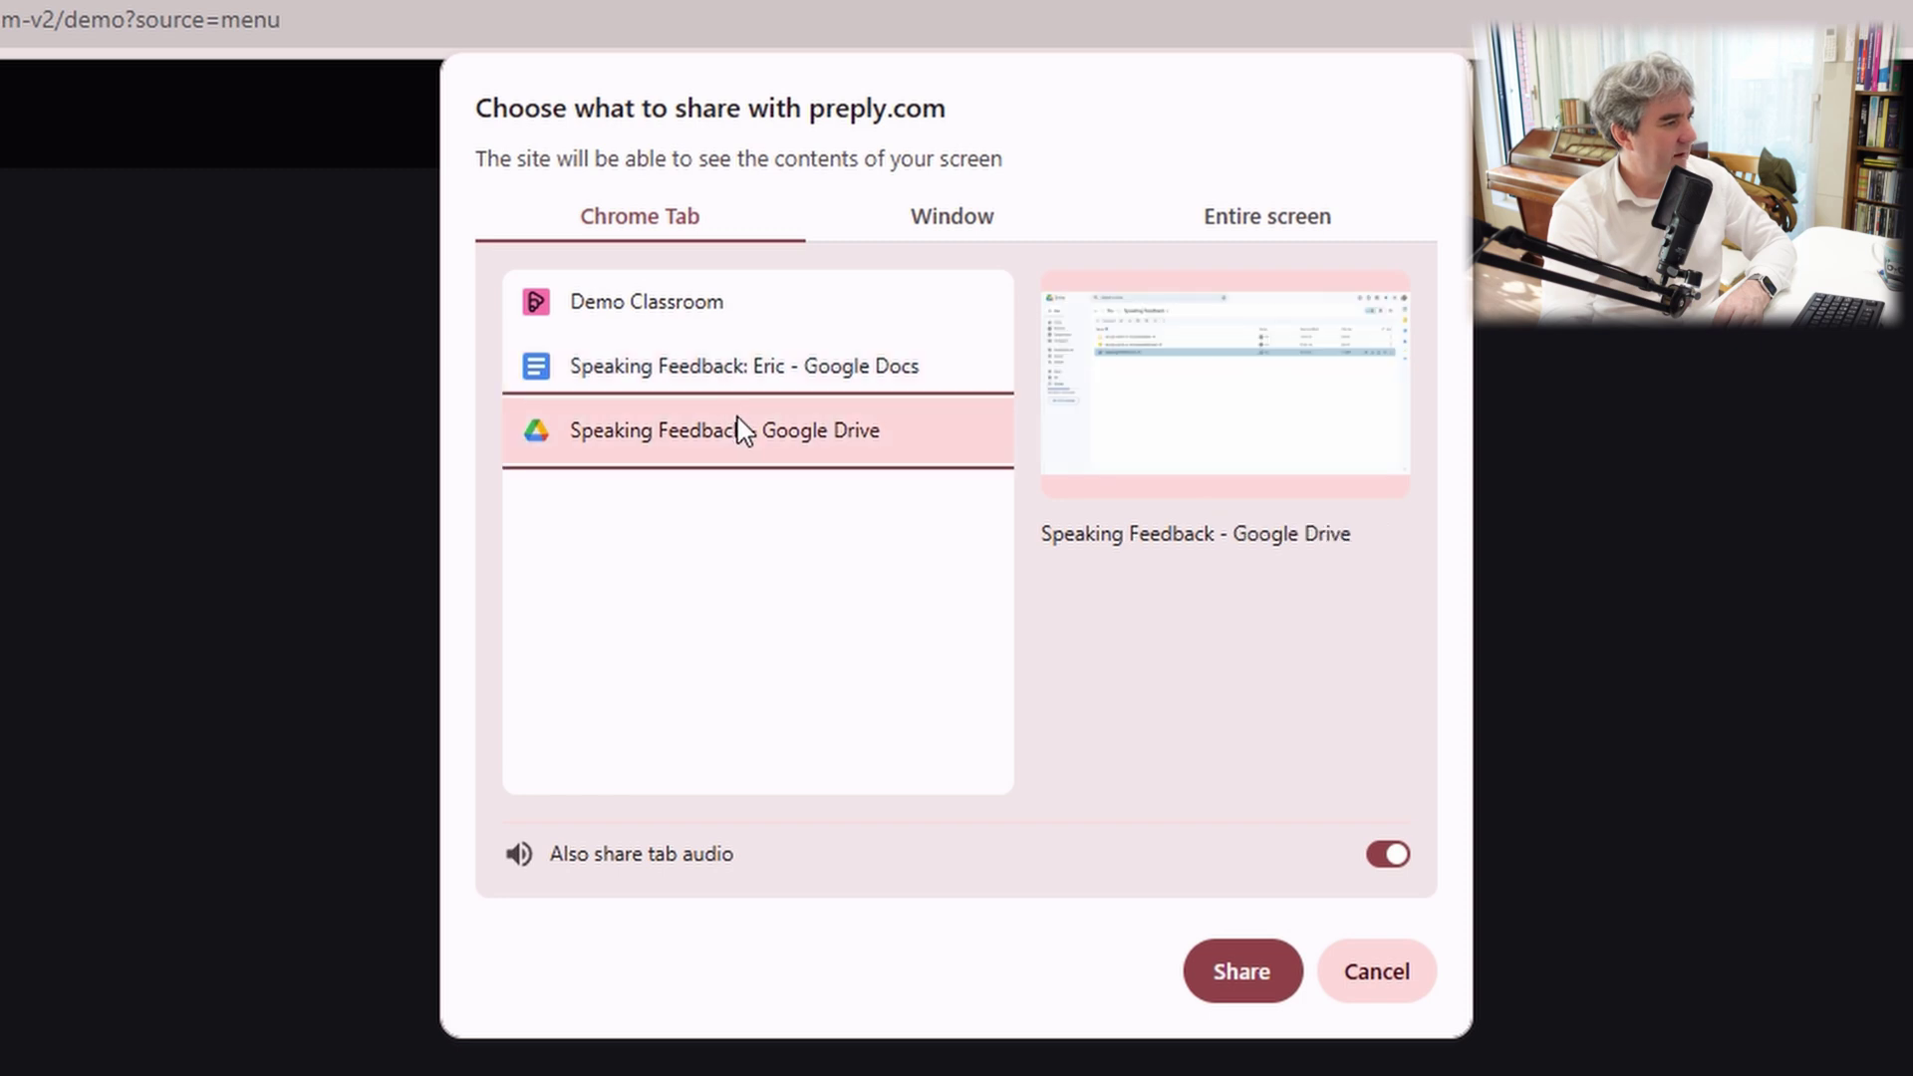
{"action": "left_click", "coordinate": [931, 217]}
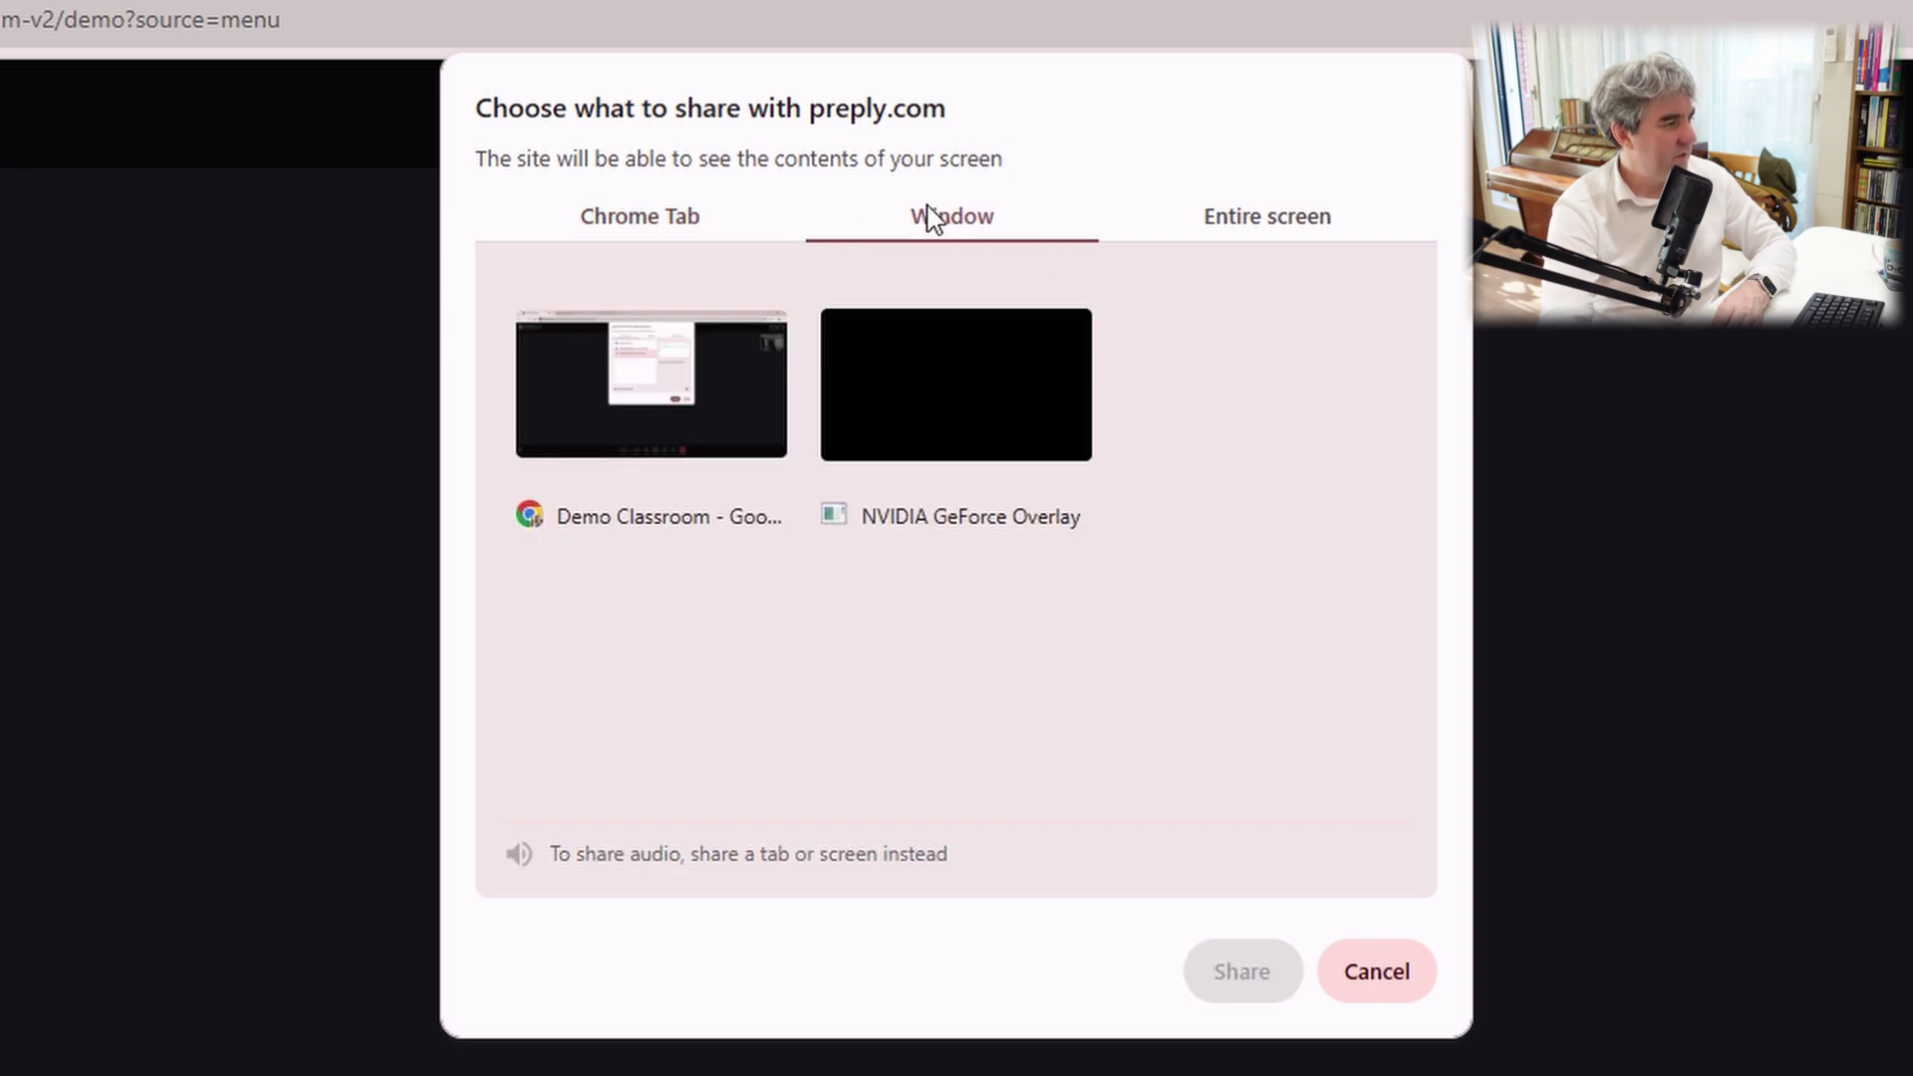
{"action": "left_click", "coordinate": [1218, 217]}
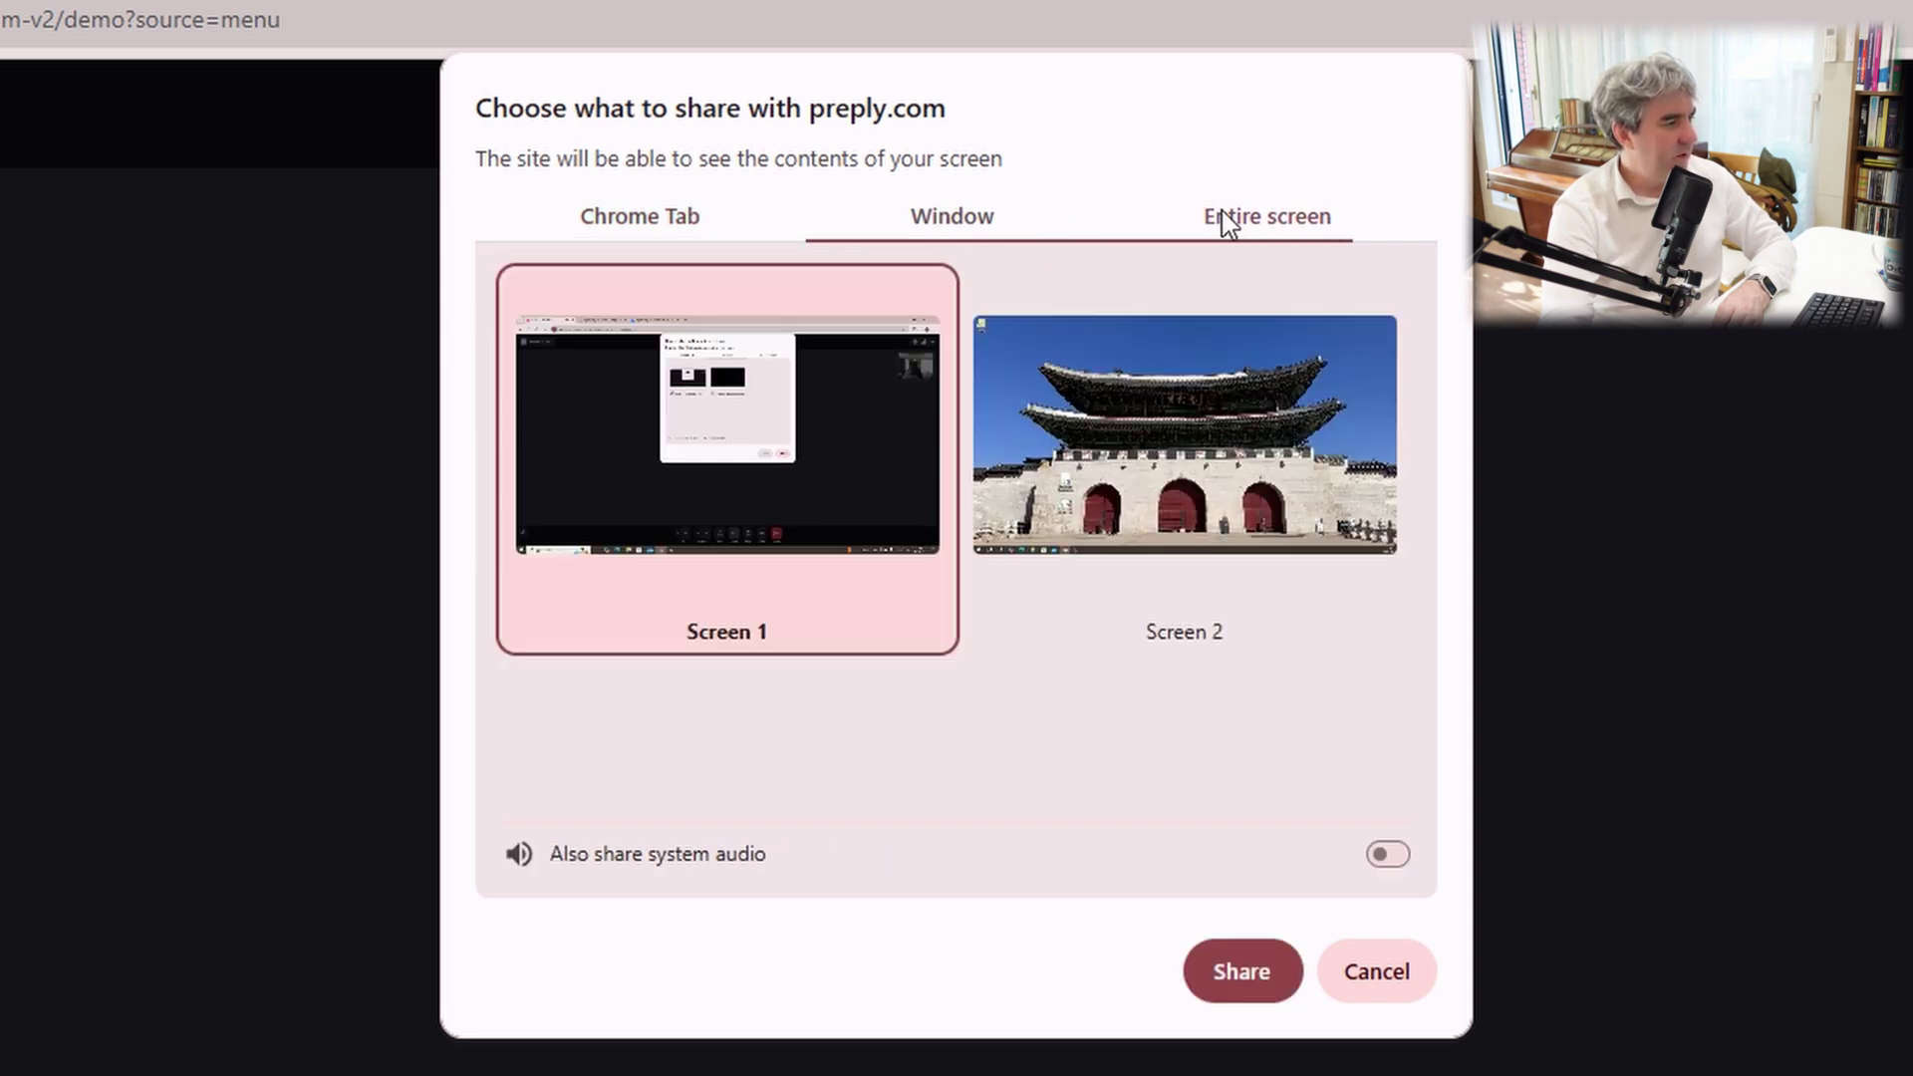
{"action": "left_click", "coordinate": [697, 217]}
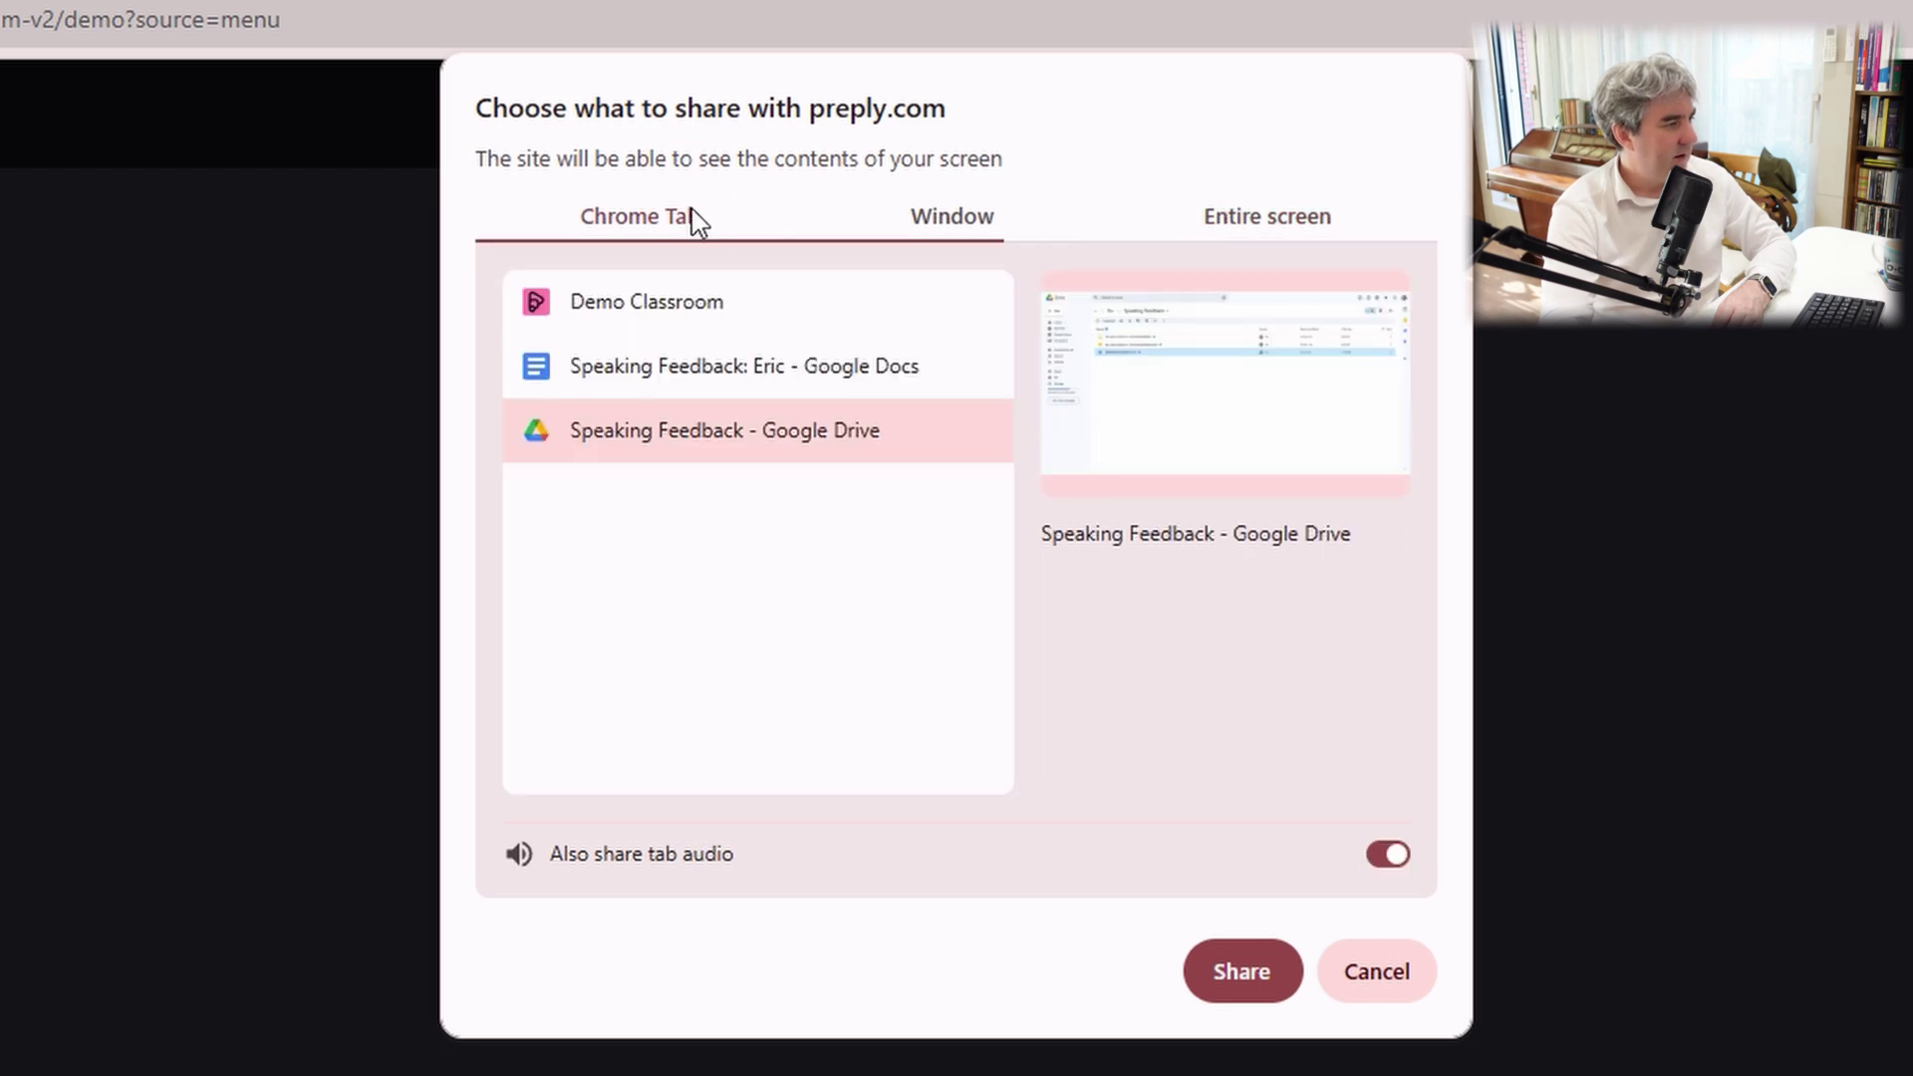
Select the Speaking Feedback document tab as the content to share
{"action": "left_click", "coordinate": [800, 319]}
{"action": "left_click", "coordinate": [817, 392]}
{"action": "left_click", "coordinate": [807, 464]}
{"action": "left_click", "coordinate": [786, 315]}
{"action": "left_click", "coordinate": [812, 371]}
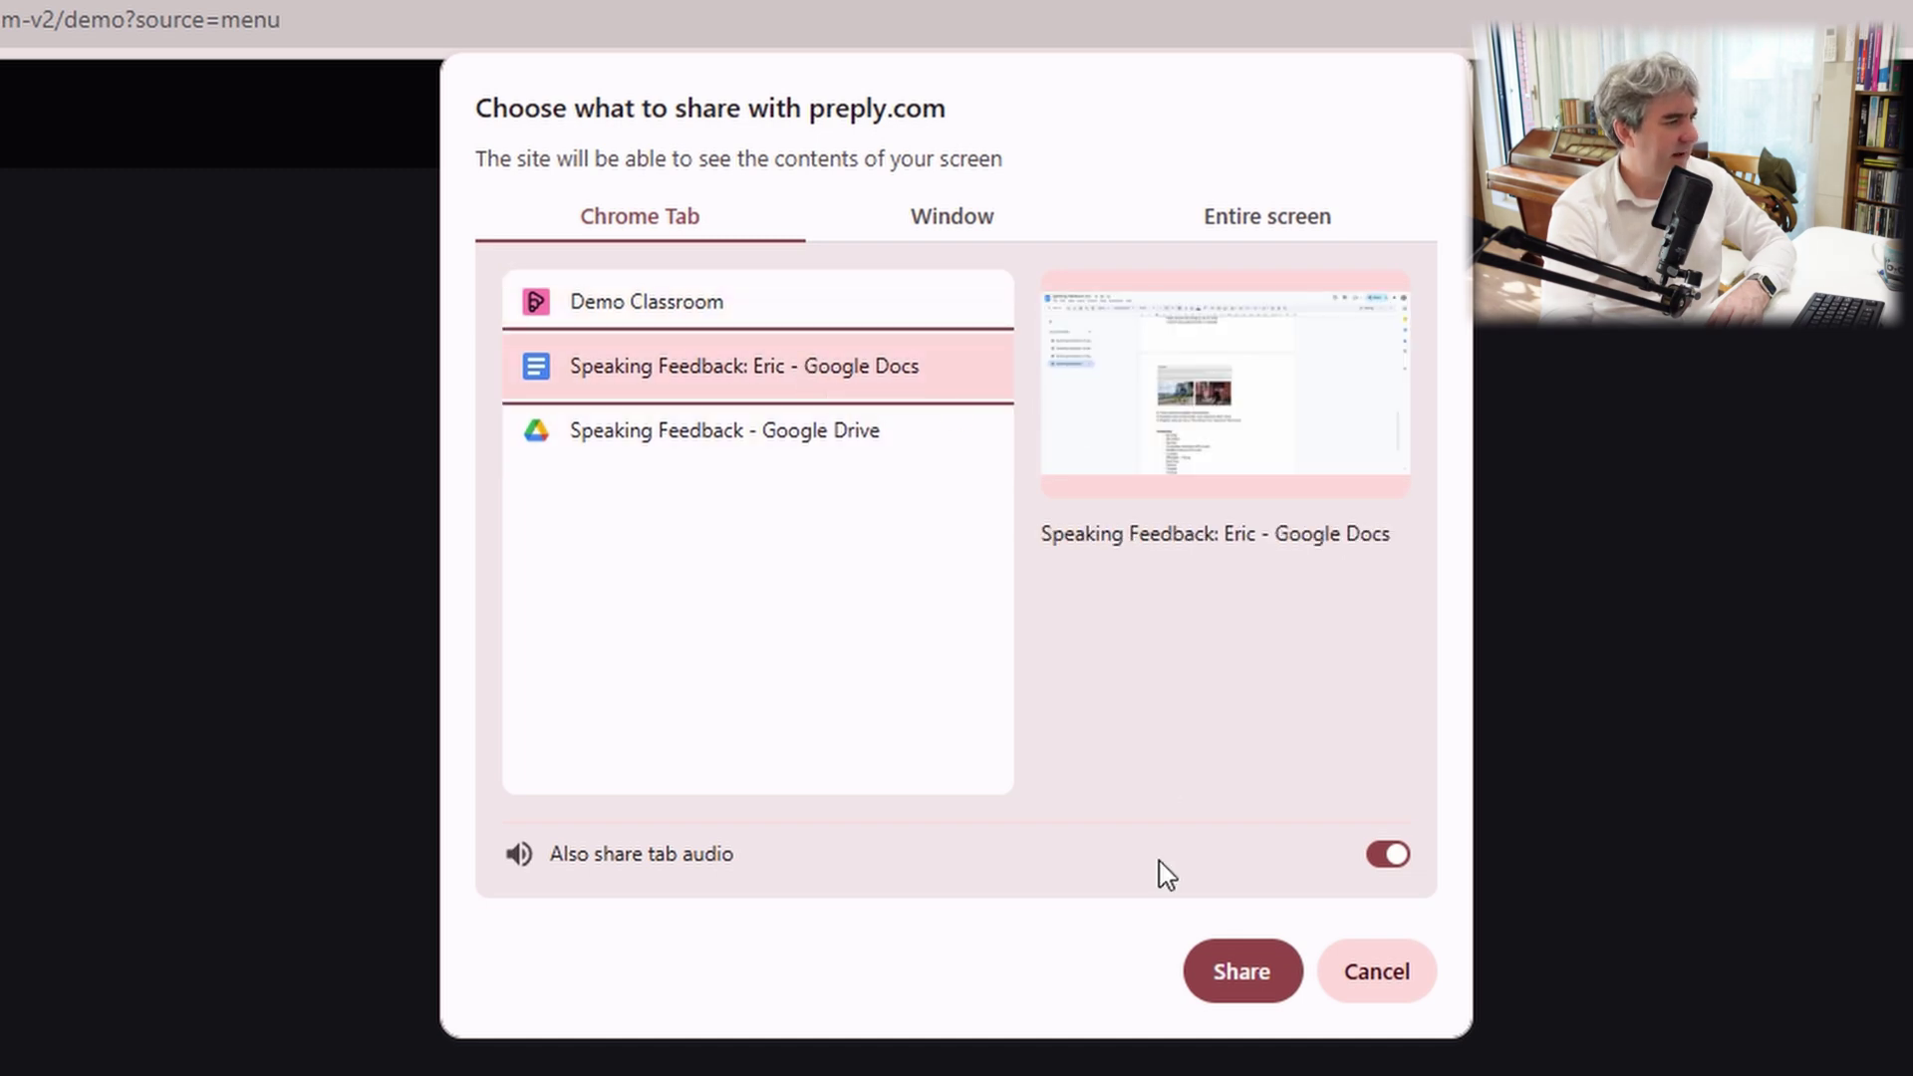
Share the Speaking Feedback tab and scroll down to its transport Vocabulary list
{"action": "left_click", "coordinate": [1242, 974]}
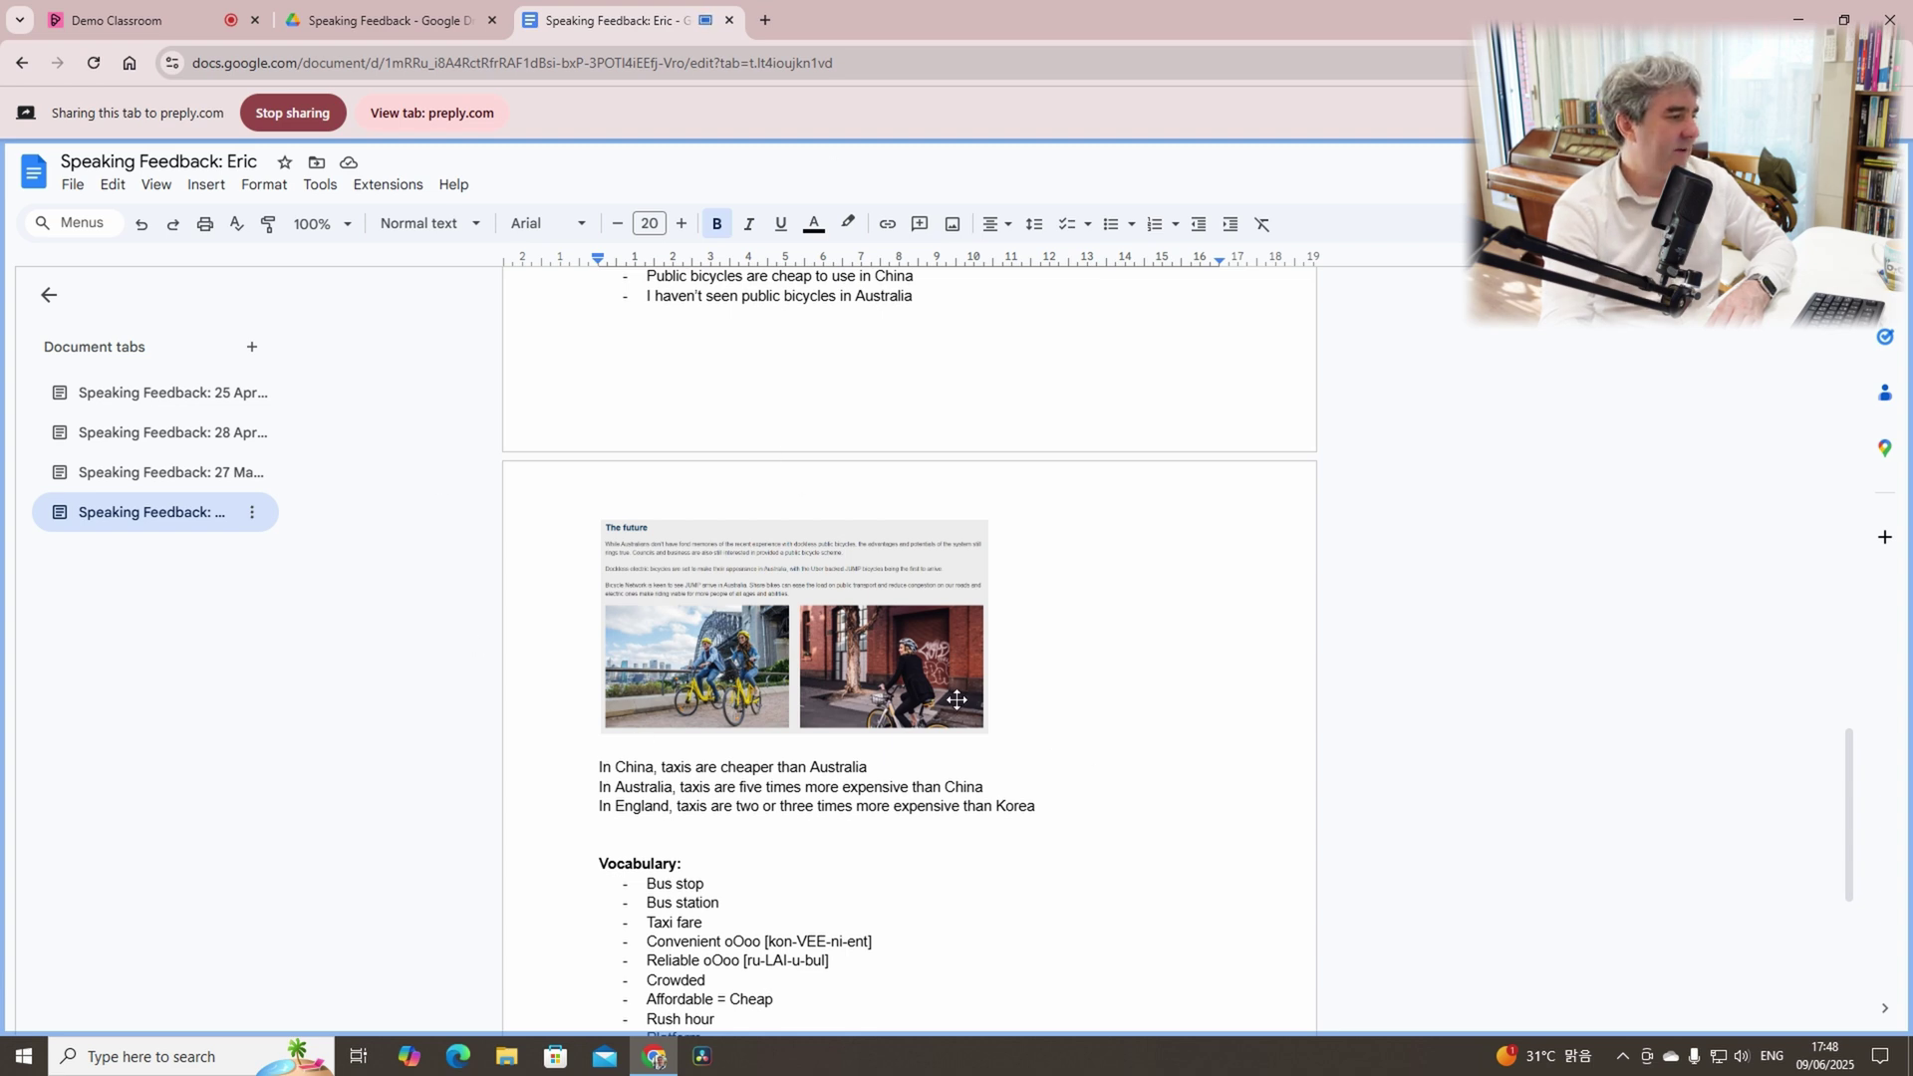
{"action": "scroll", "coordinate": [958, 698], "scroll_direction": "down", "scroll_amount": 4}
{"action": "scroll", "coordinate": [958, 700], "scroll_direction": "up", "scroll_amount": 15}
{"action": "scroll", "coordinate": [958, 700], "scroll_direction": "up", "scroll_amount": 8}
{"action": "scroll", "coordinate": [957, 697], "scroll_direction": "down", "scroll_amount": 8}
{"action": "scroll", "coordinate": [953, 702], "scroll_direction": "down", "scroll_amount": 10}
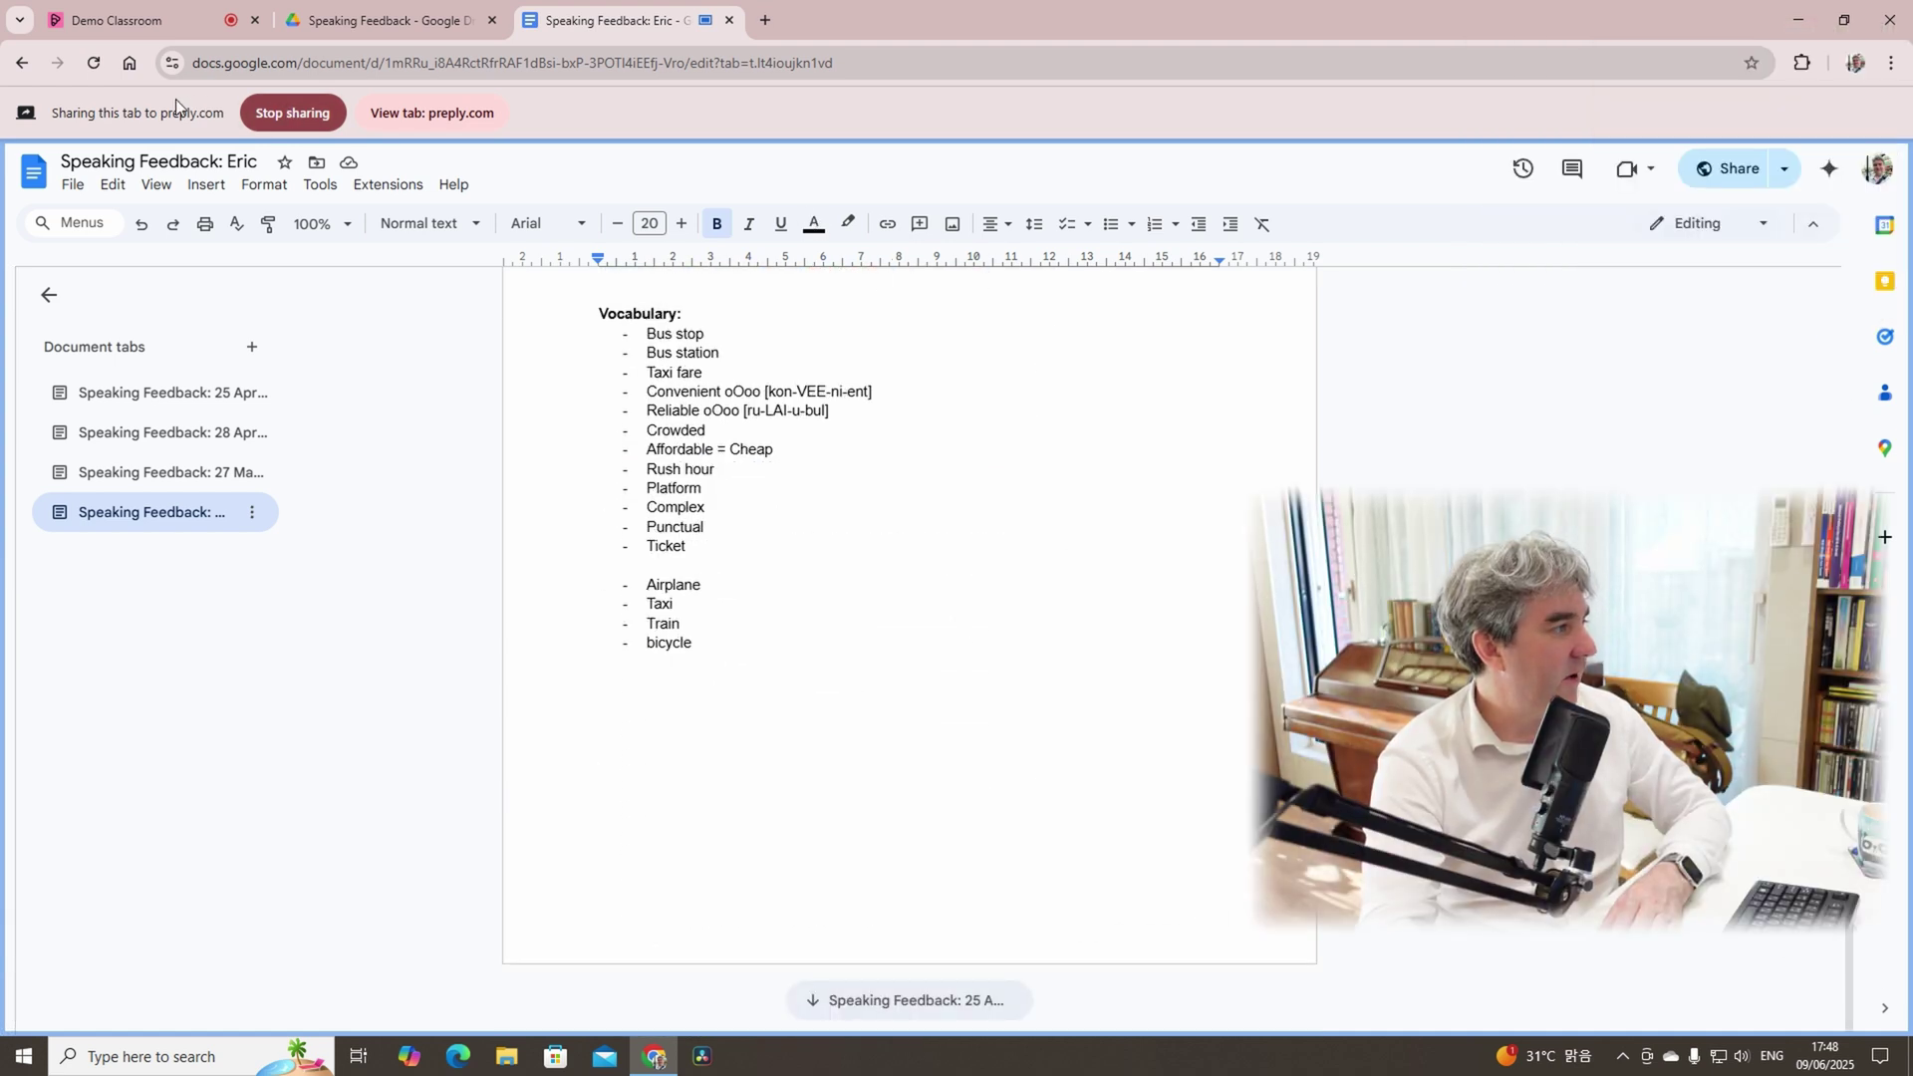
Switch the shared content to the Speaking Feedback Drive folder instead of the document
{"action": "left_click", "coordinate": [438, 116]}
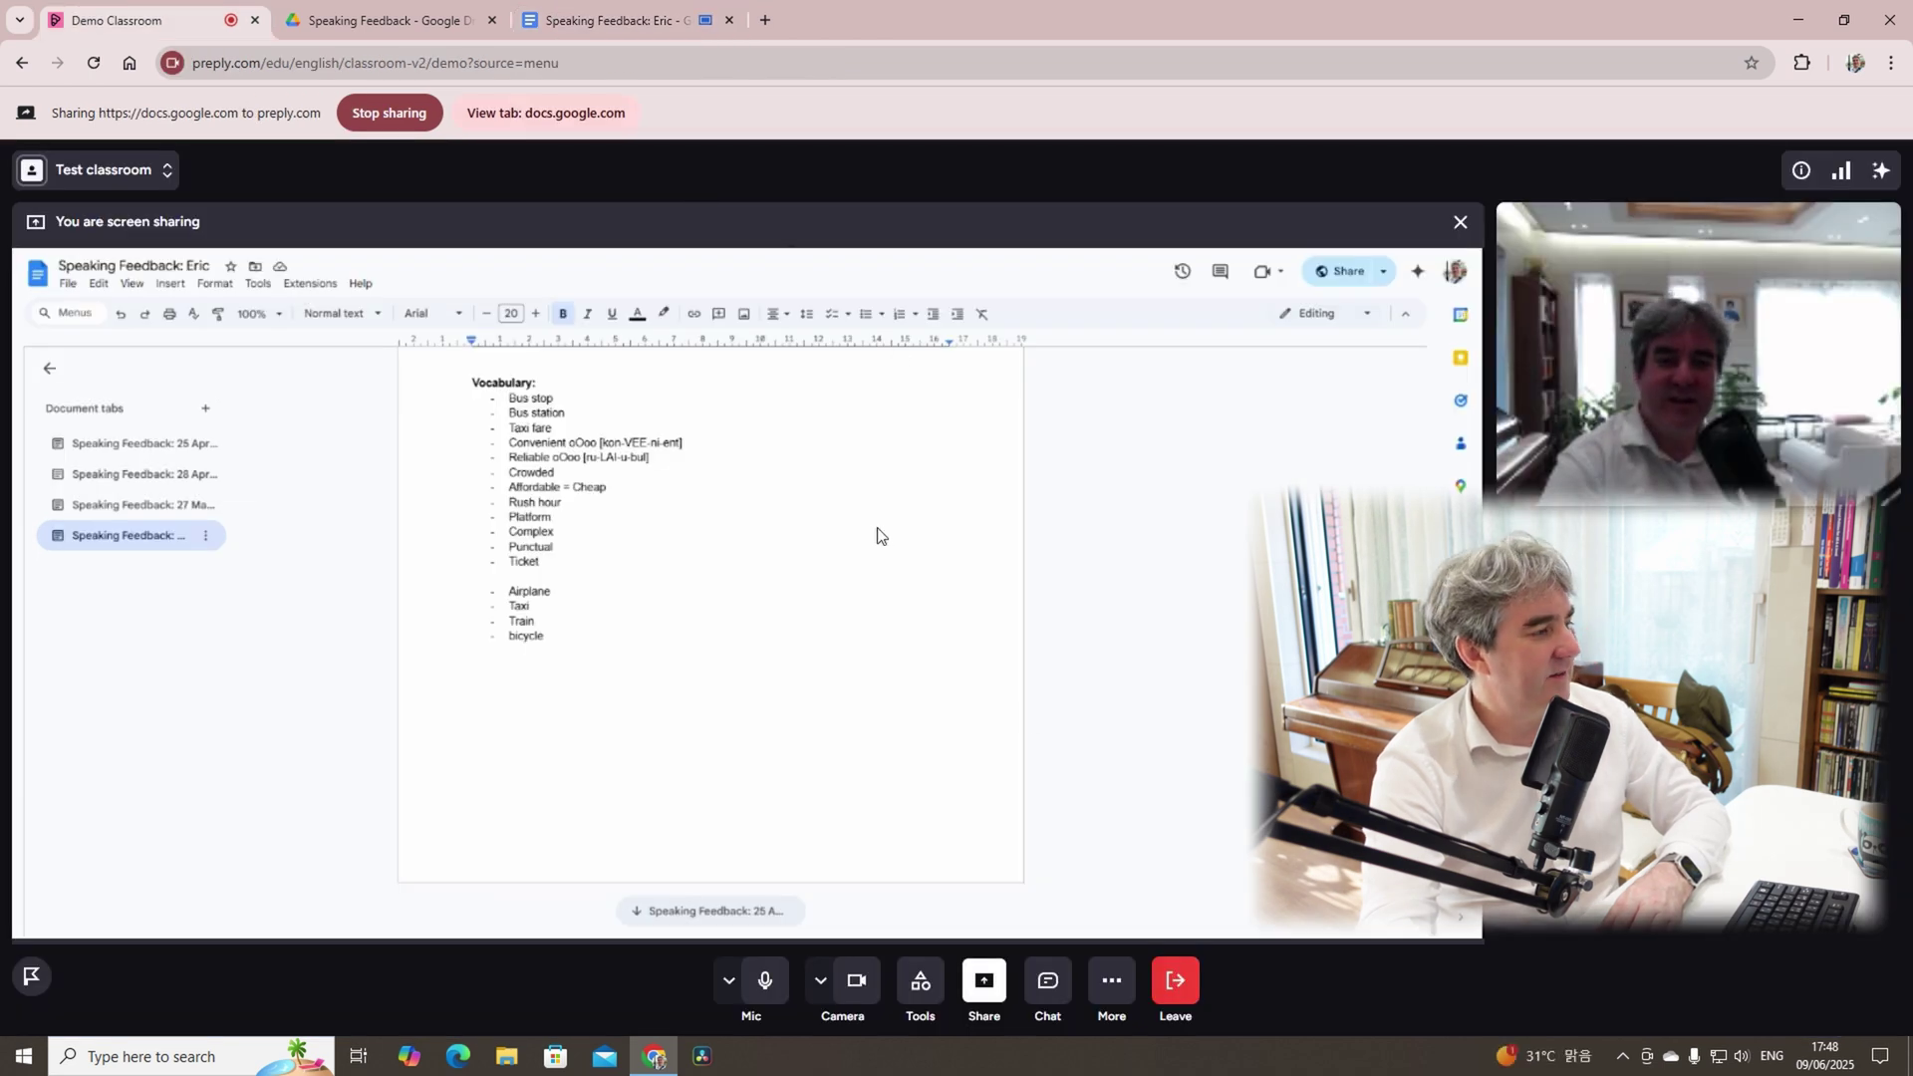
{"action": "left_click", "coordinate": [588, 10]}
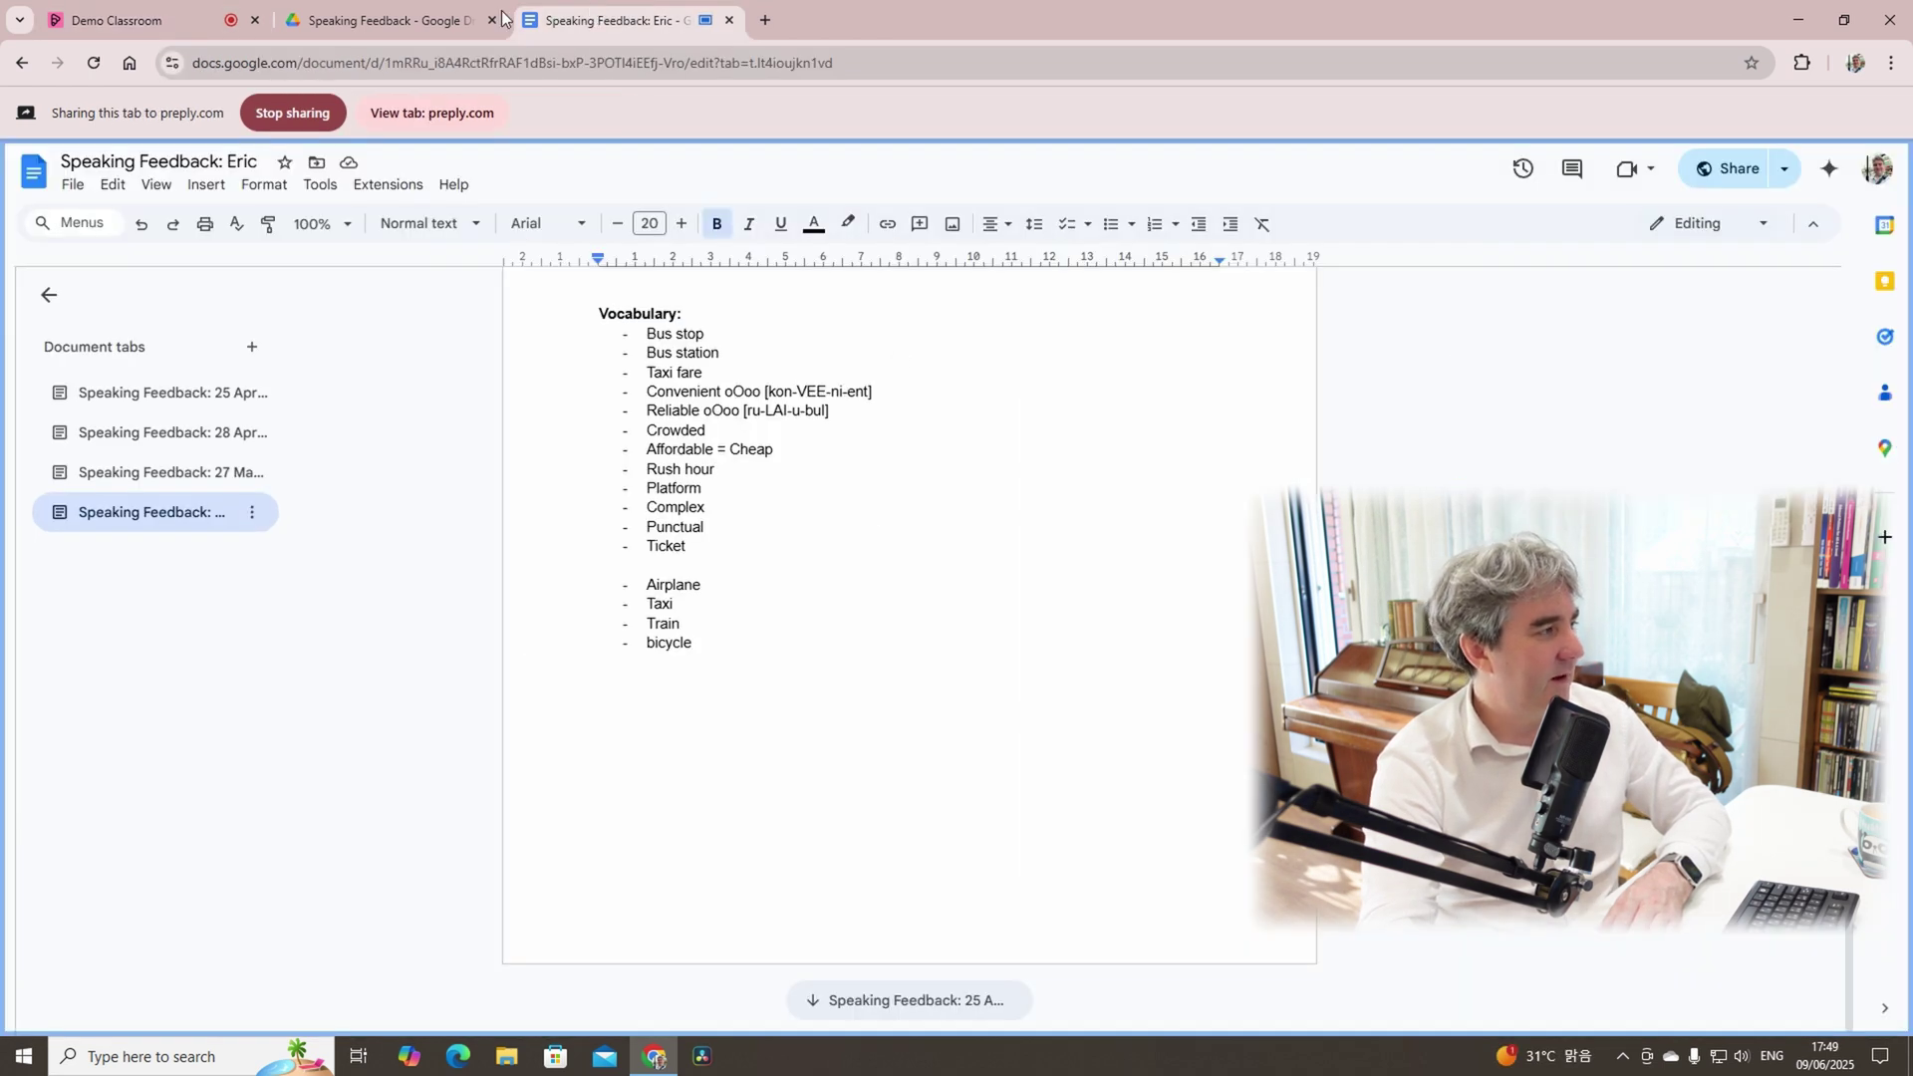
{"action": "left_click", "coordinate": [183, 5]}
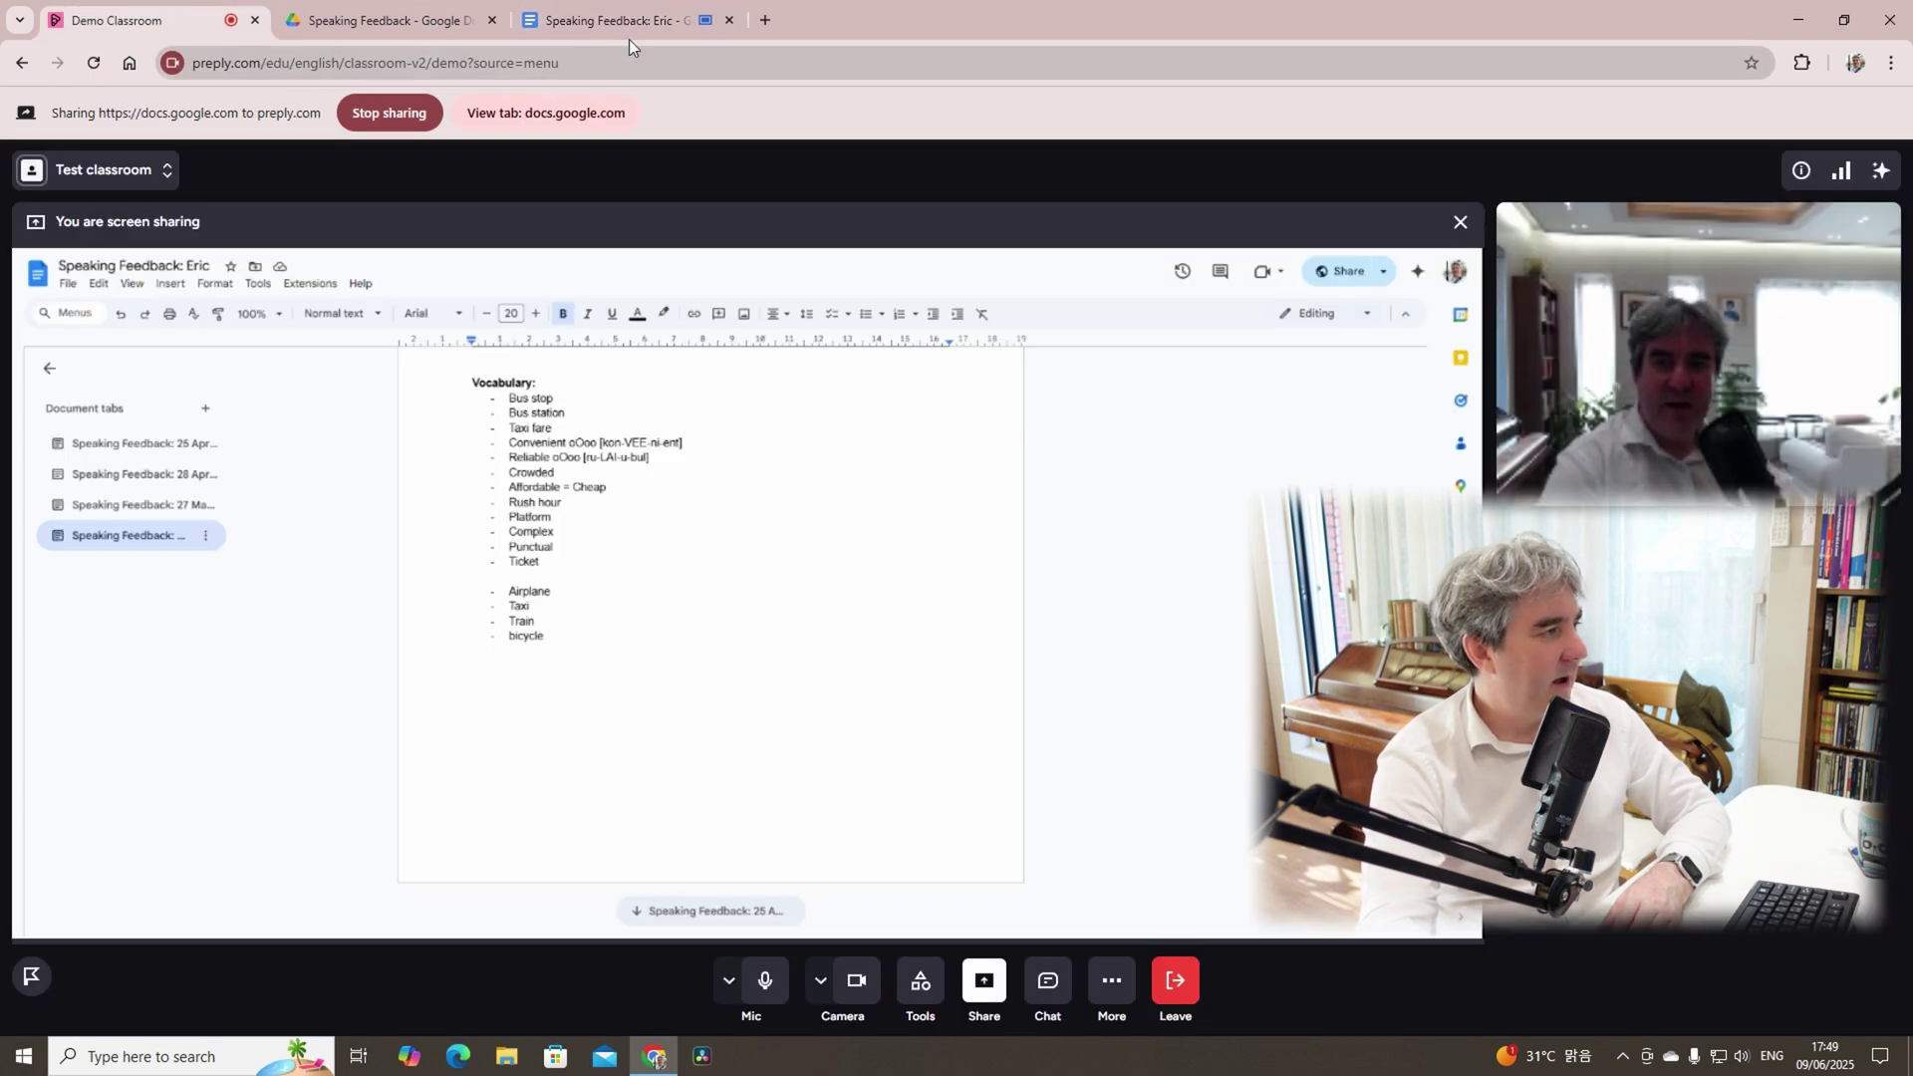
{"action": "left_click", "coordinate": [354, 20]}
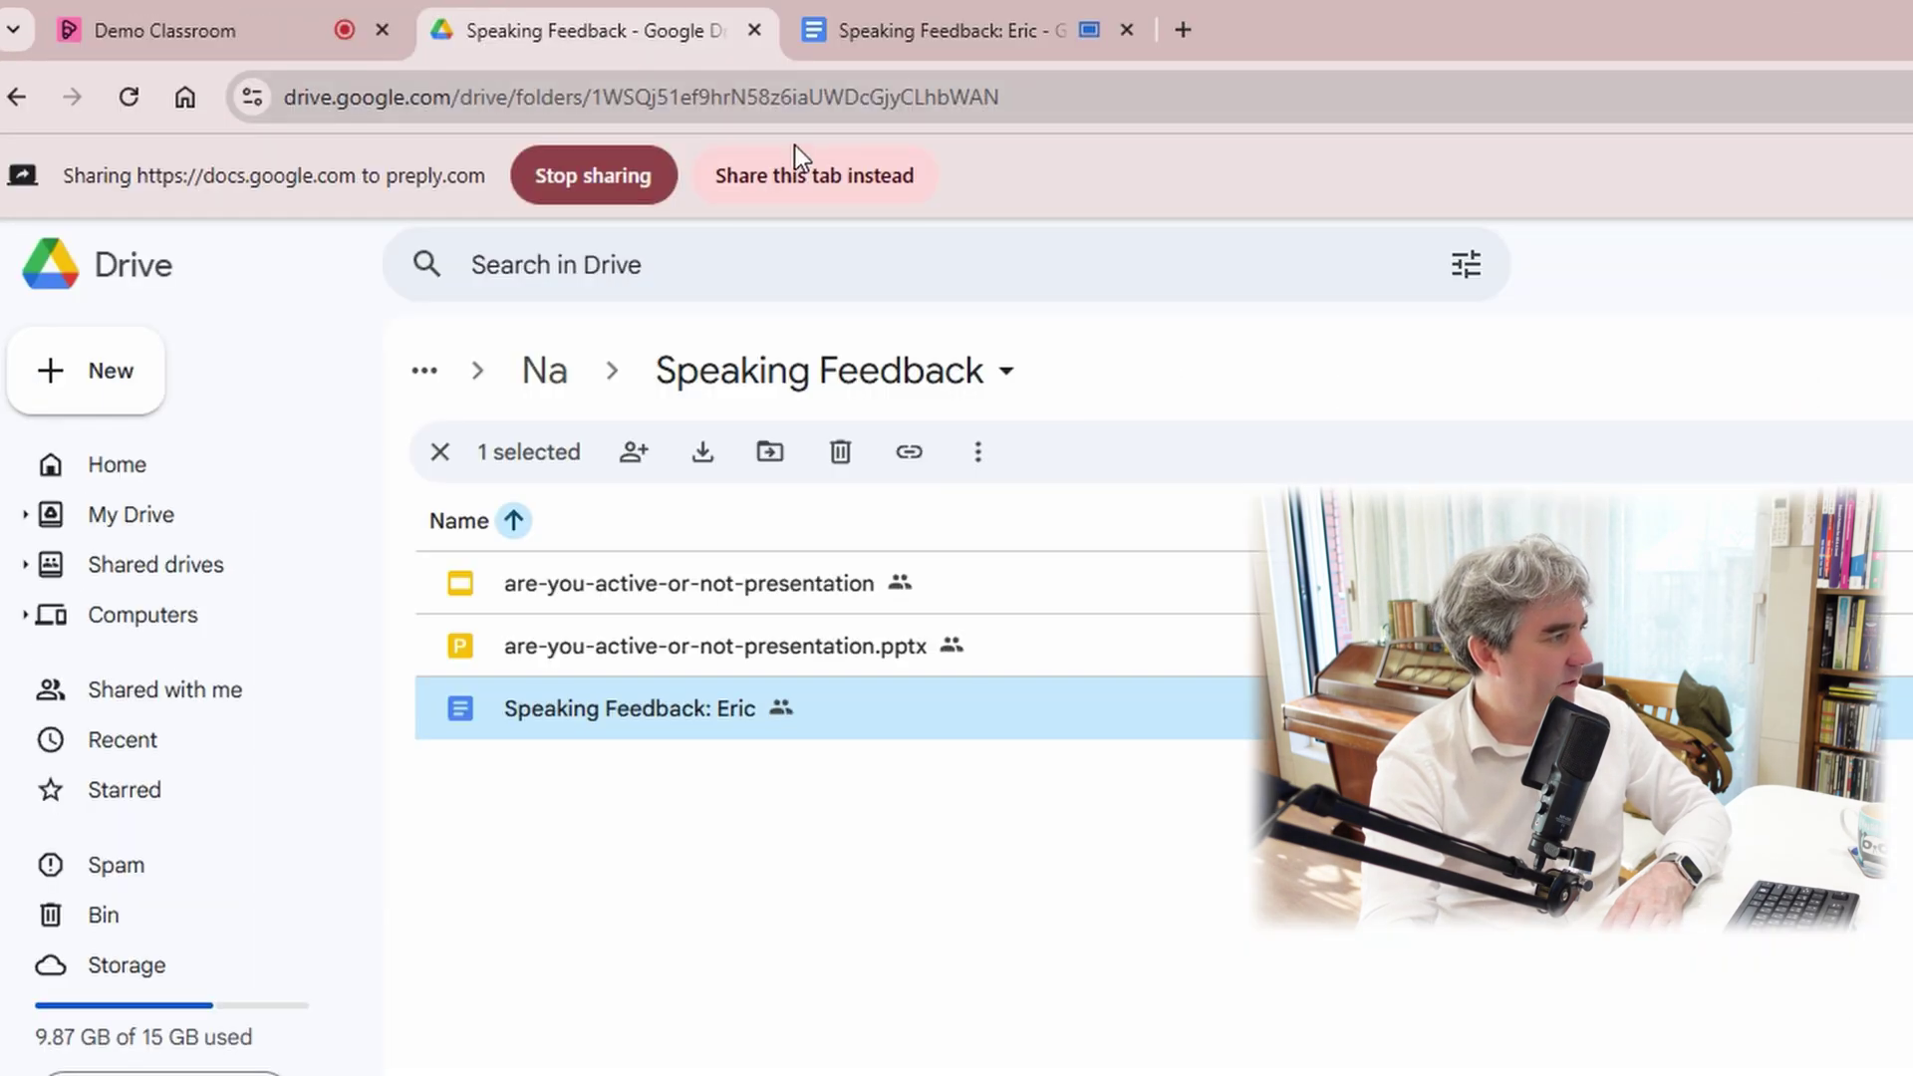
{"action": "left_click", "coordinate": [850, 189]}
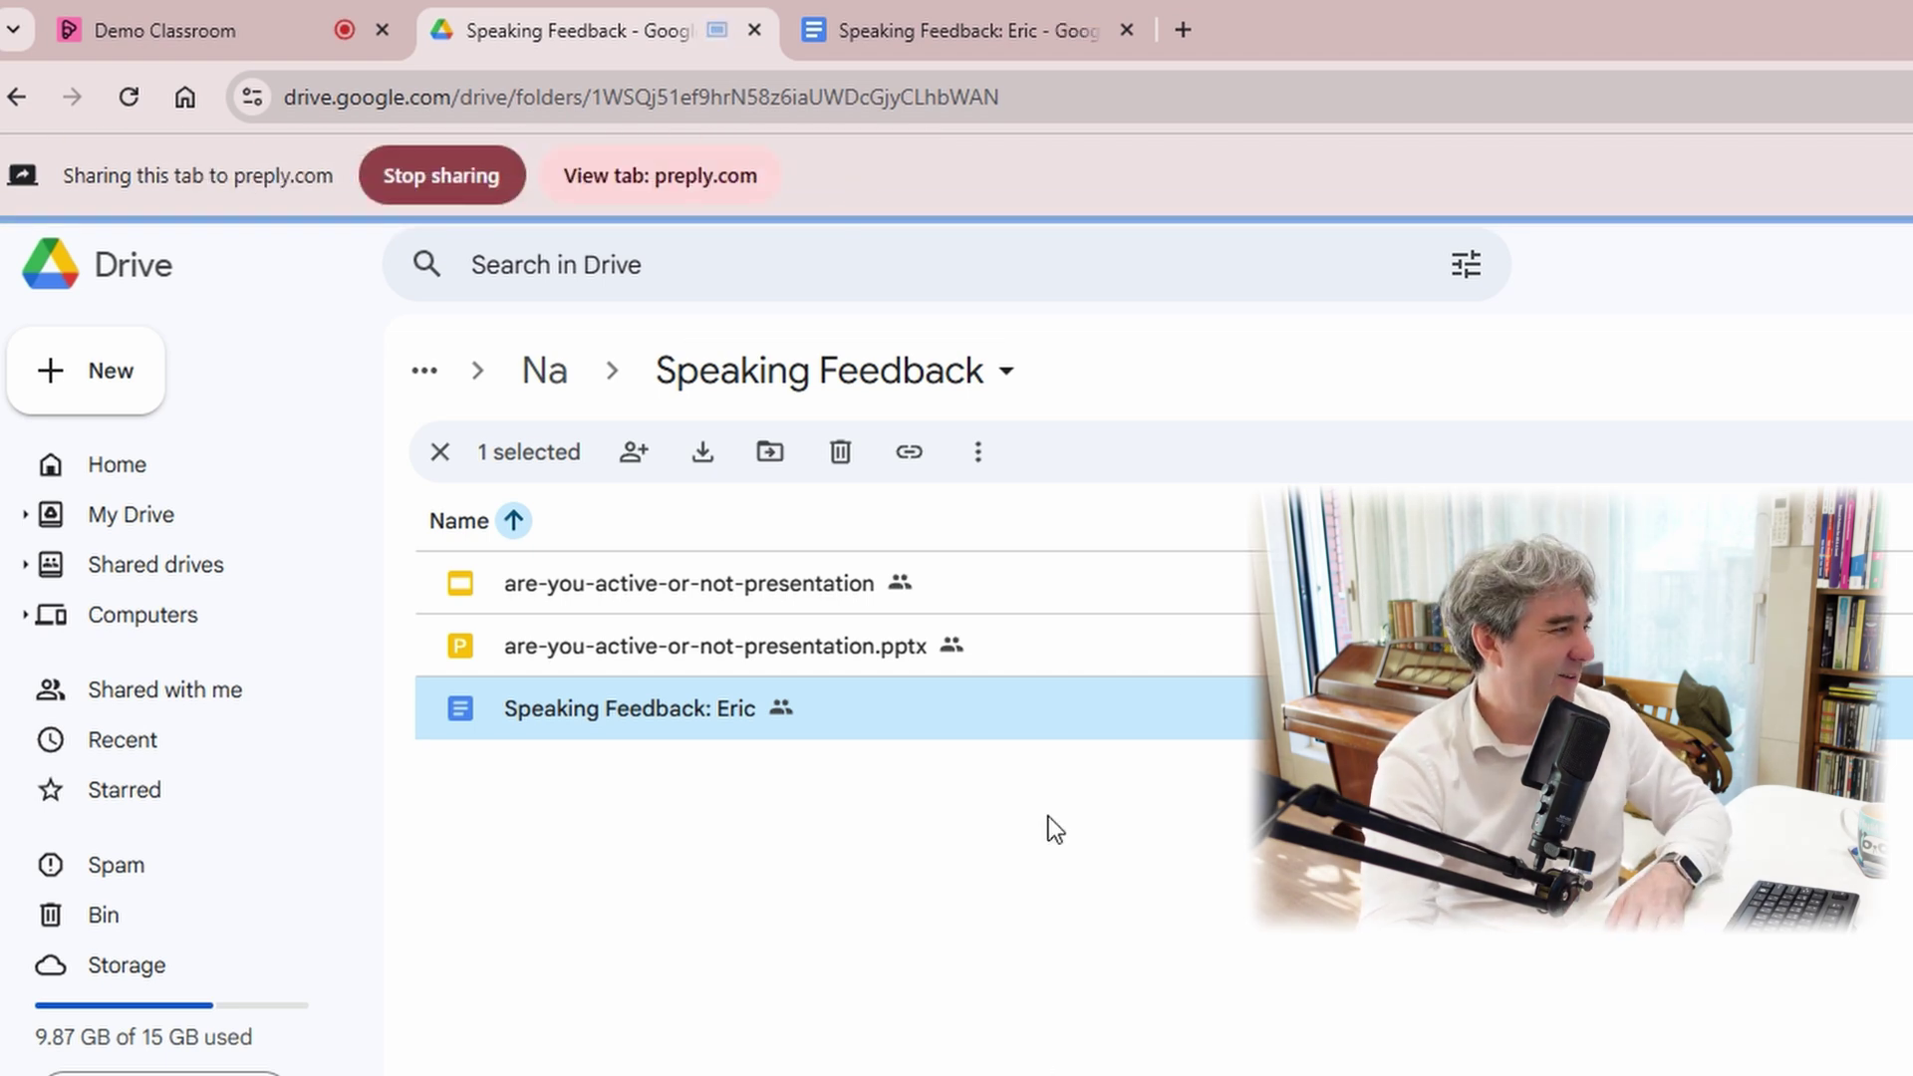
Share the feedback document again instead of Drive, then stop screen sharing
{"action": "left_click", "coordinate": [263, 32]}
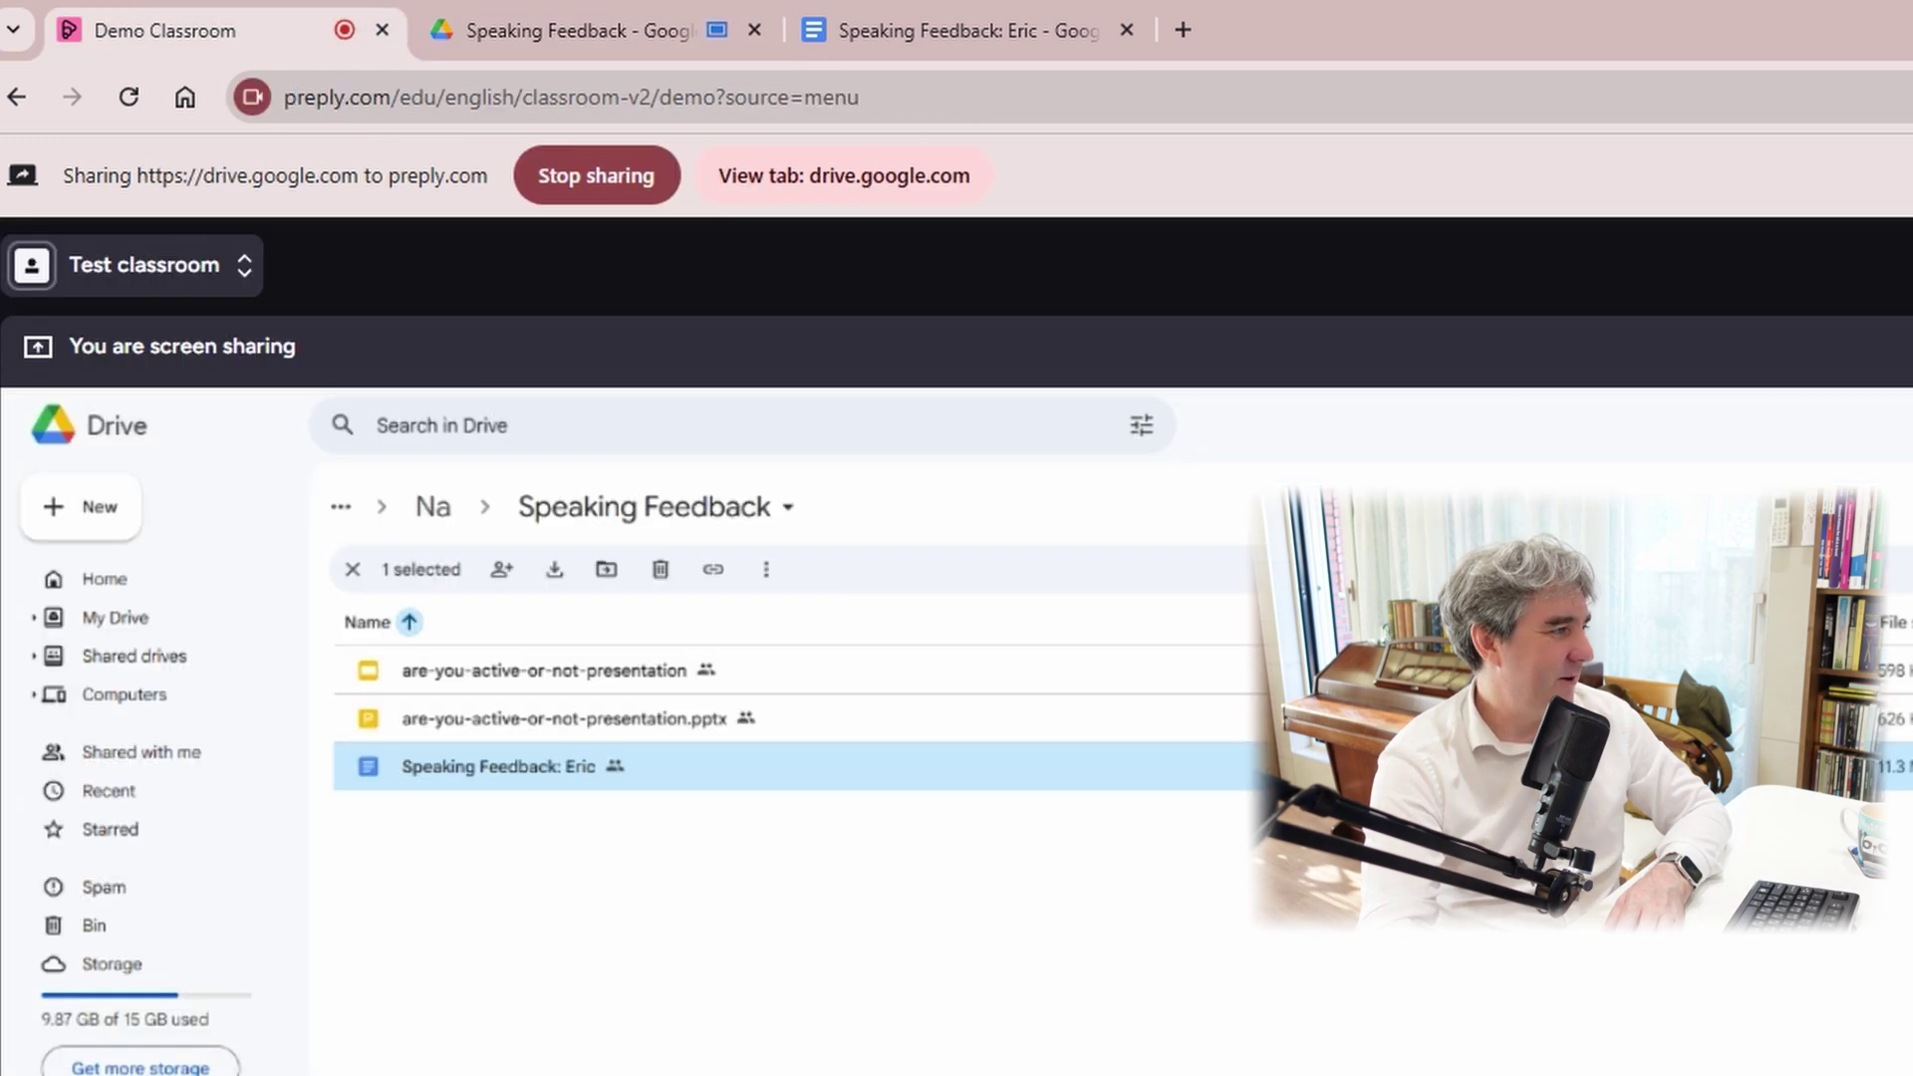
{"action": "left_click", "coordinate": [972, 4]}
{"action": "left_click", "coordinate": [845, 178]}
{"action": "left_click", "coordinate": [124, 13]}
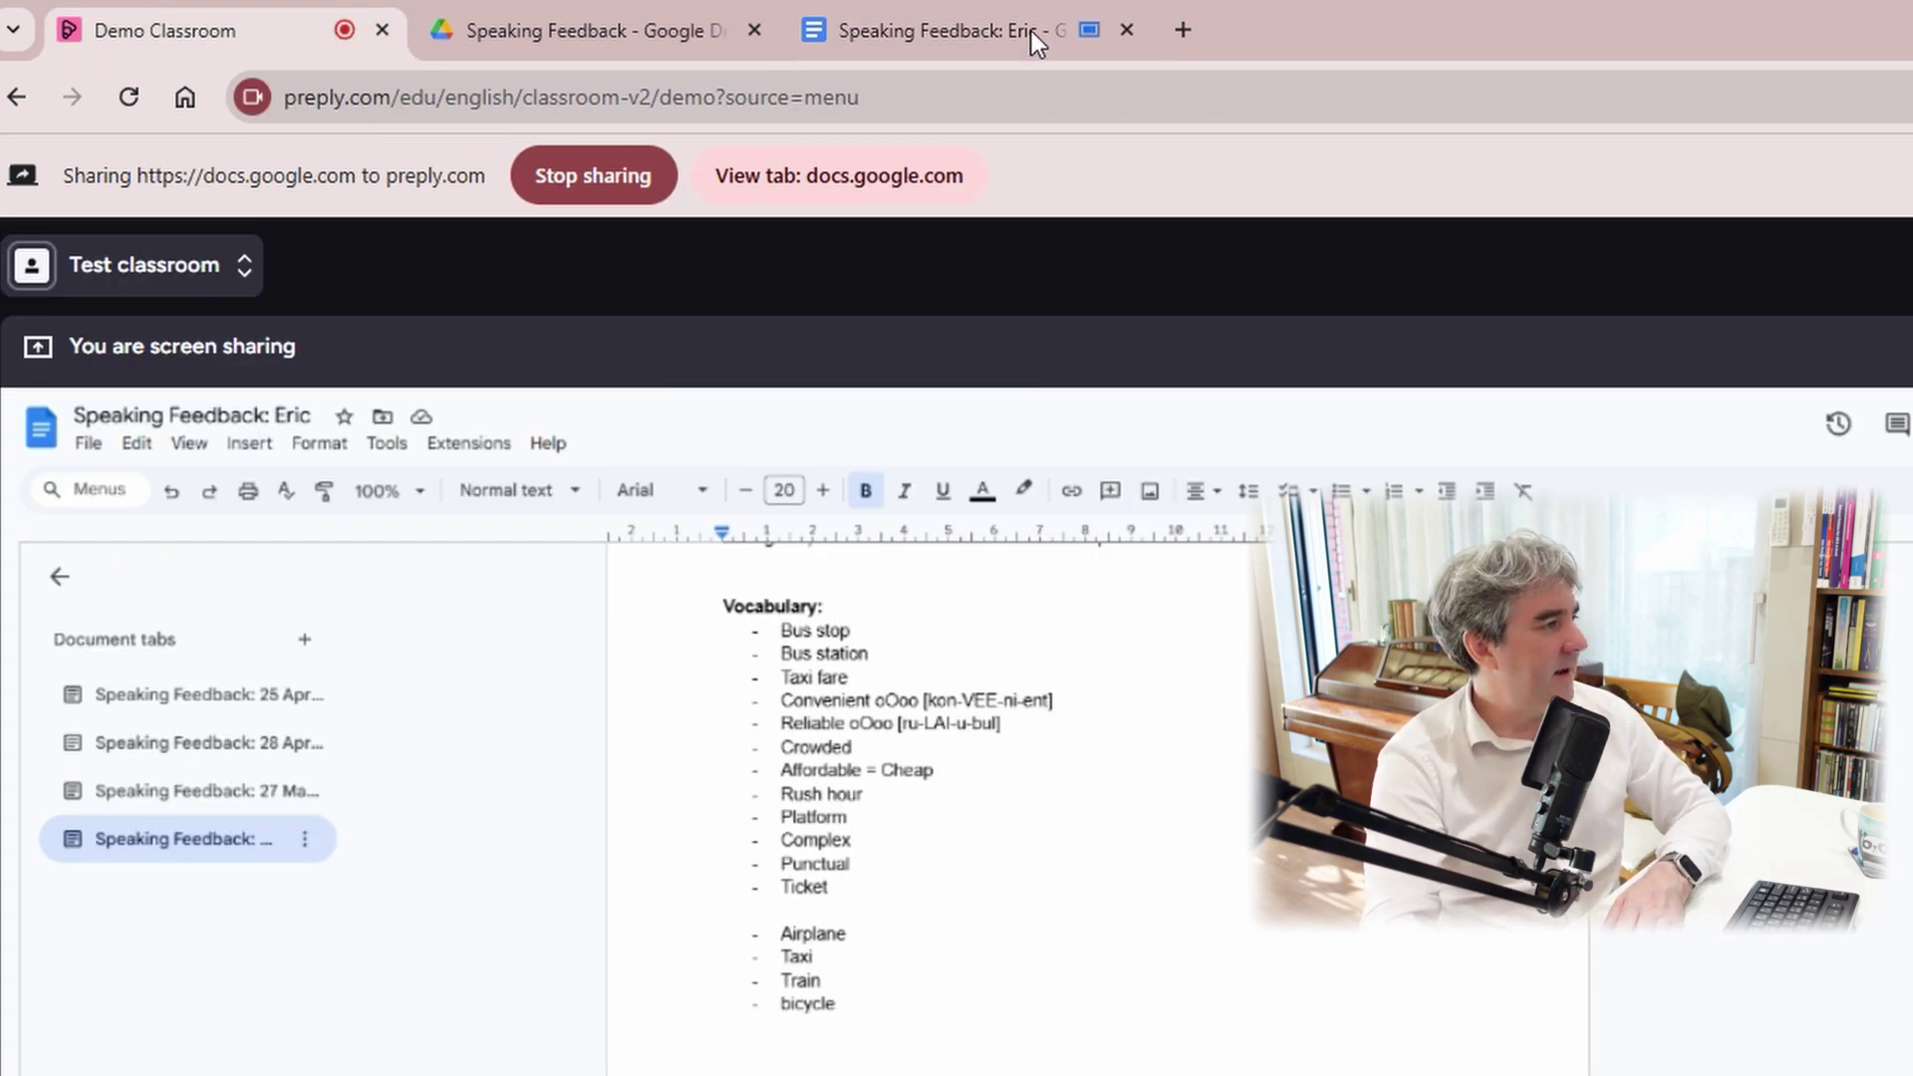
{"action": "left_click", "coordinate": [618, 174]}
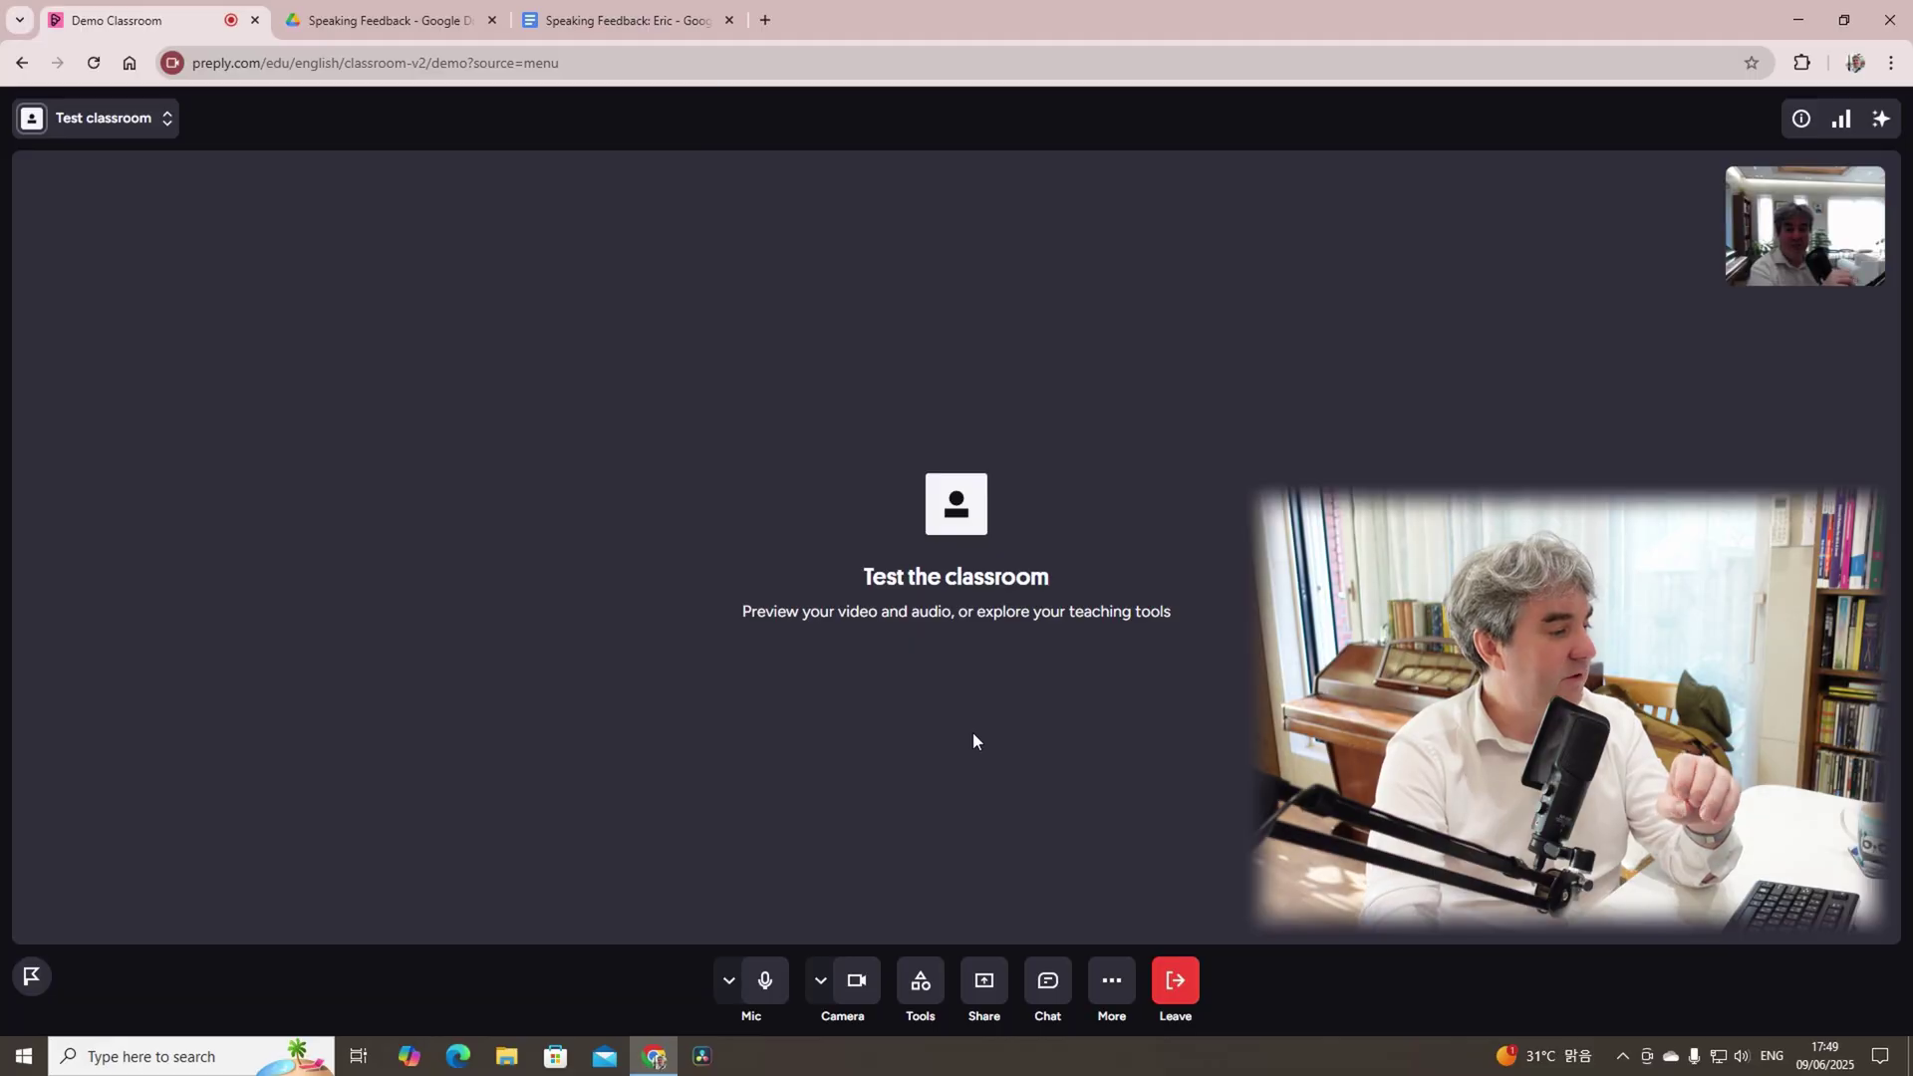
{"action": "left_click", "coordinate": [918, 987]}
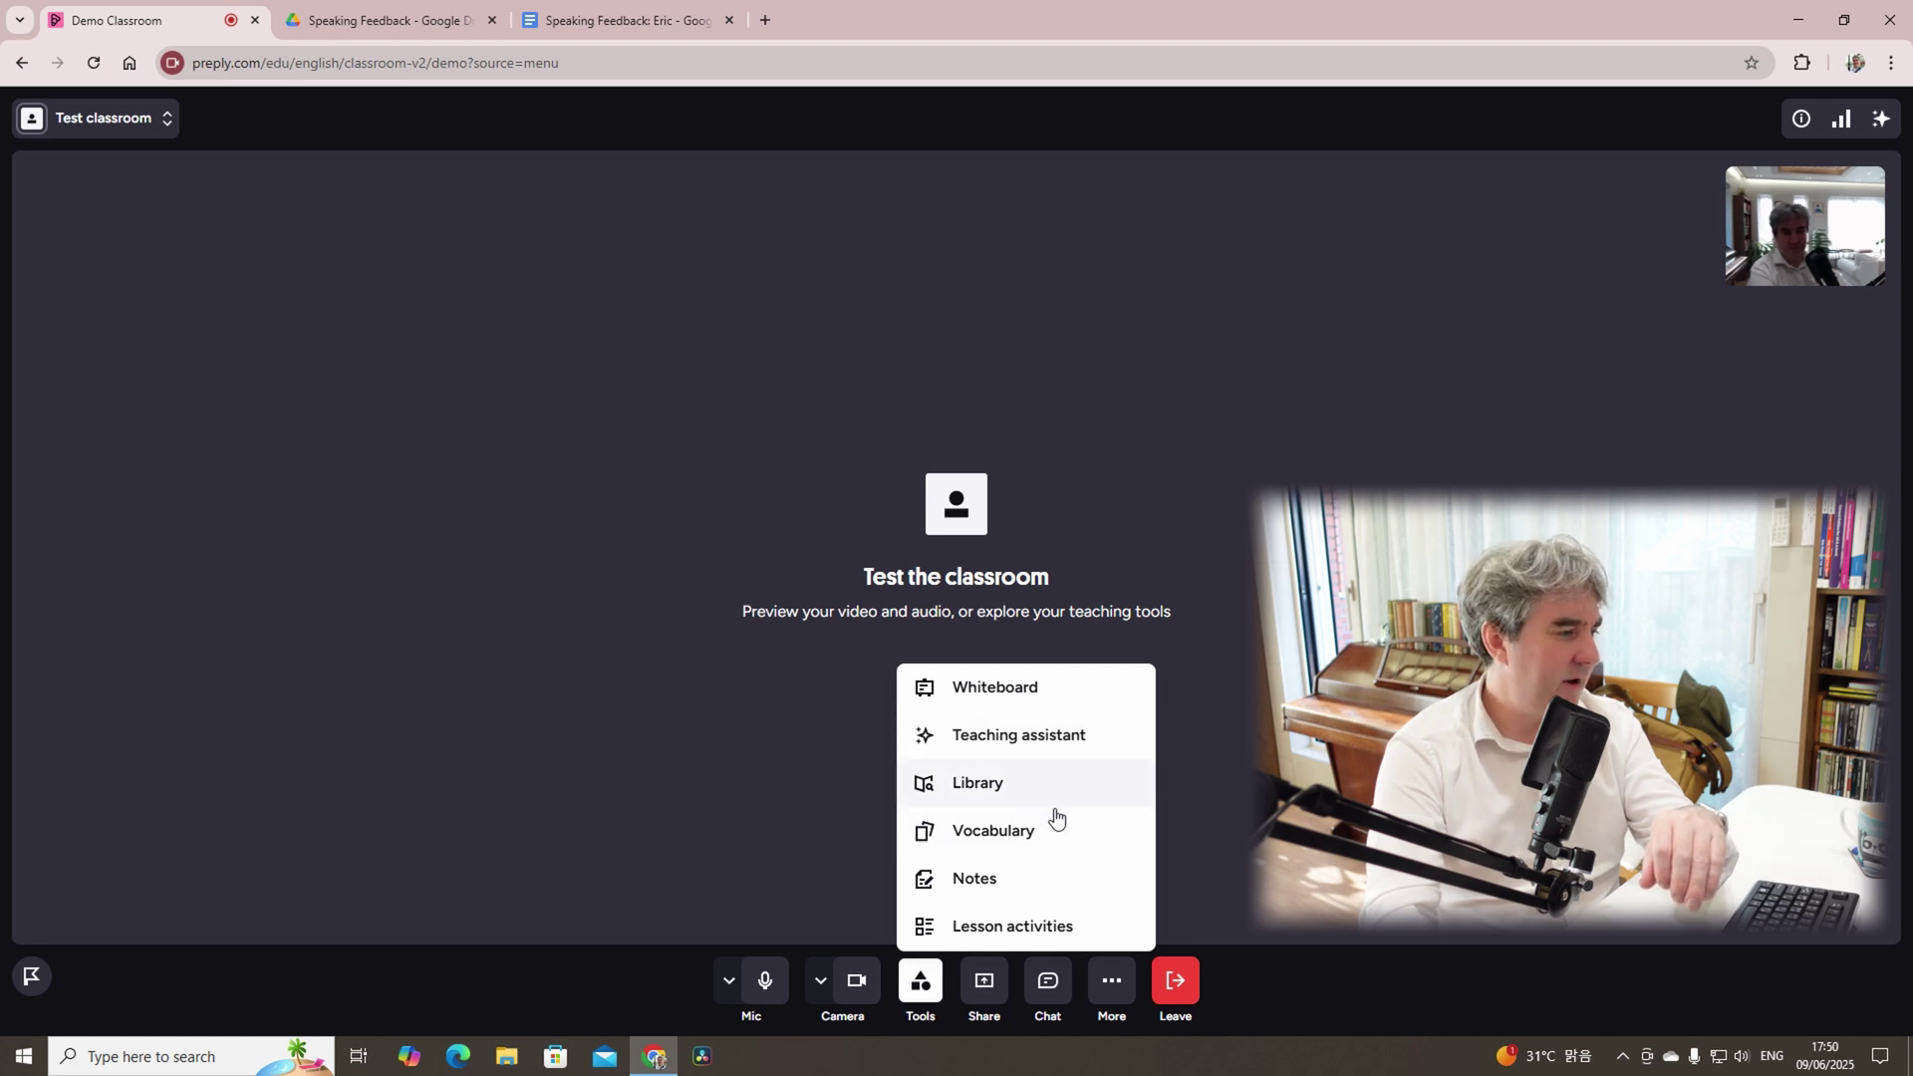
{"action": "left_click", "coordinate": [1046, 696]}
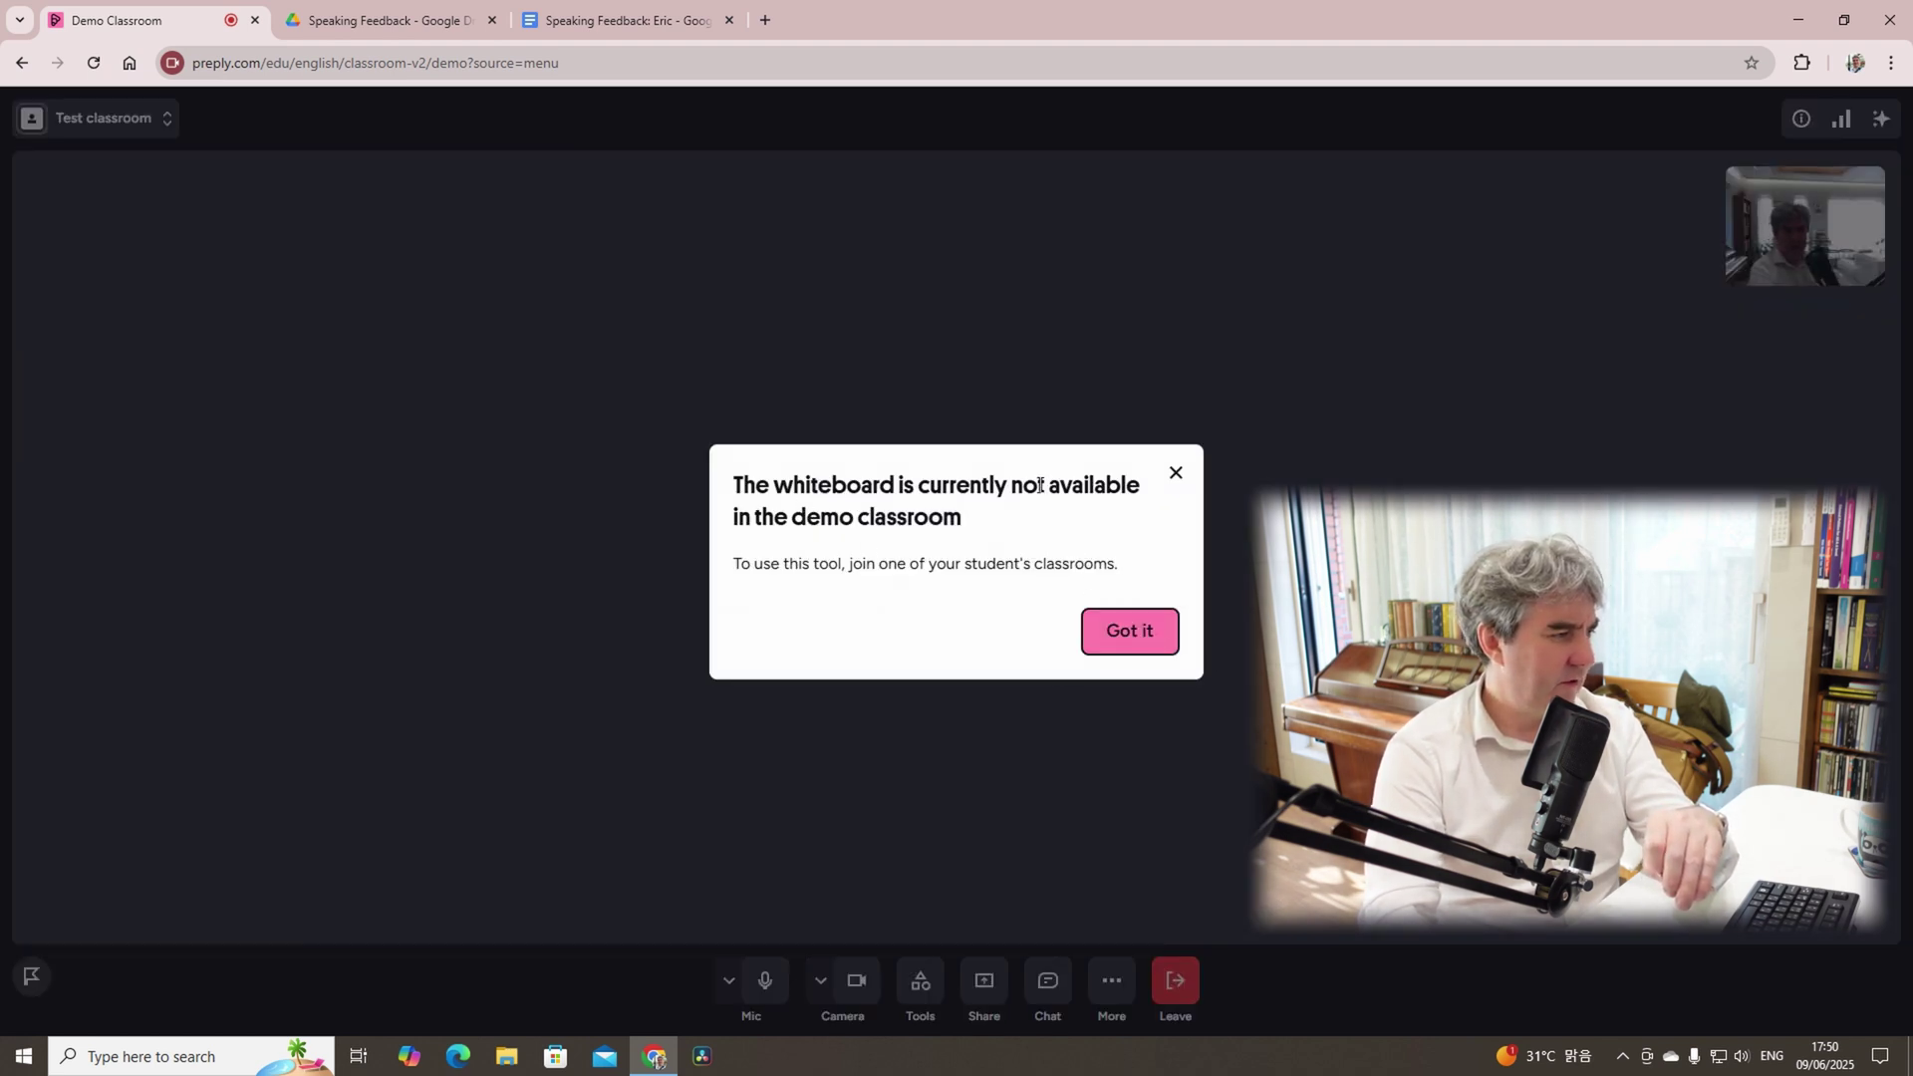
{"action": "left_click", "coordinate": [1121, 630]}
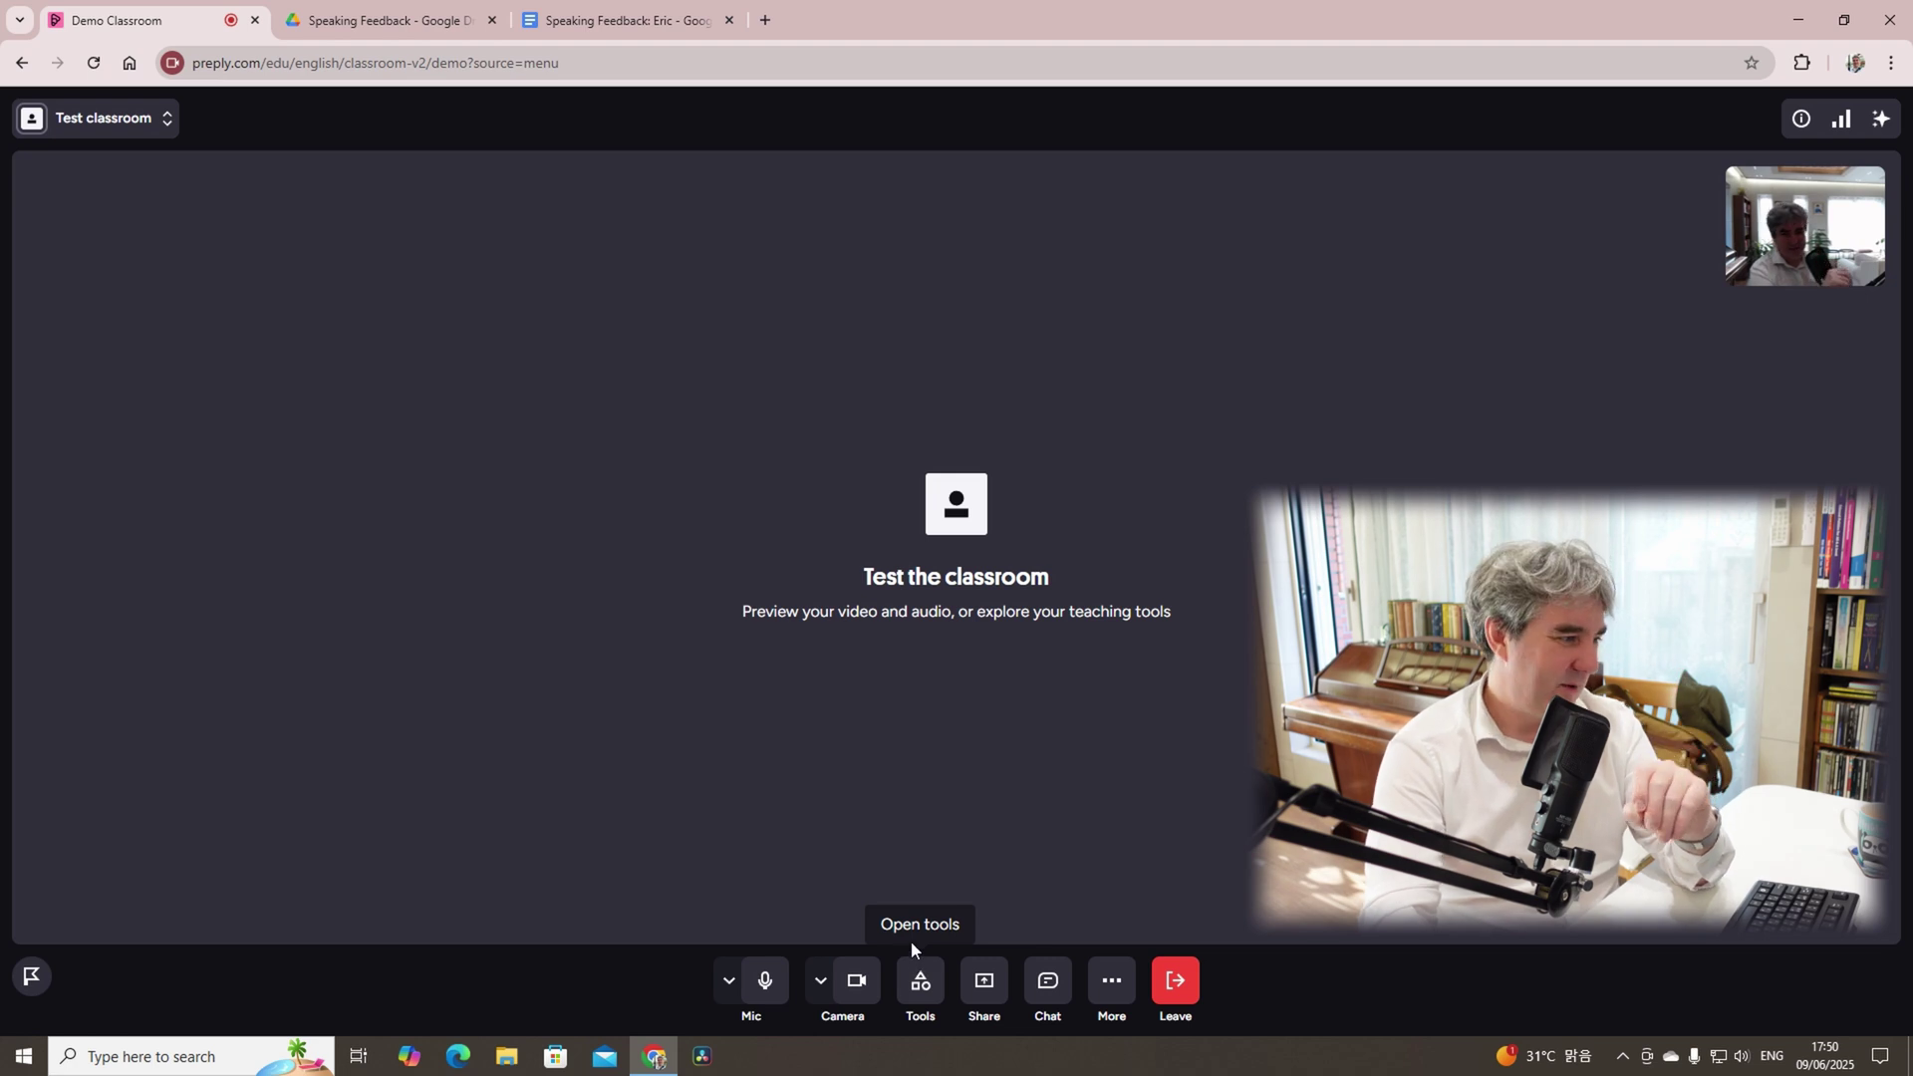
{"action": "left_click", "coordinate": [923, 979]}
Switch from the test classroom to the first student's classroom and join it
{"action": "left_click", "coordinate": [927, 985]}
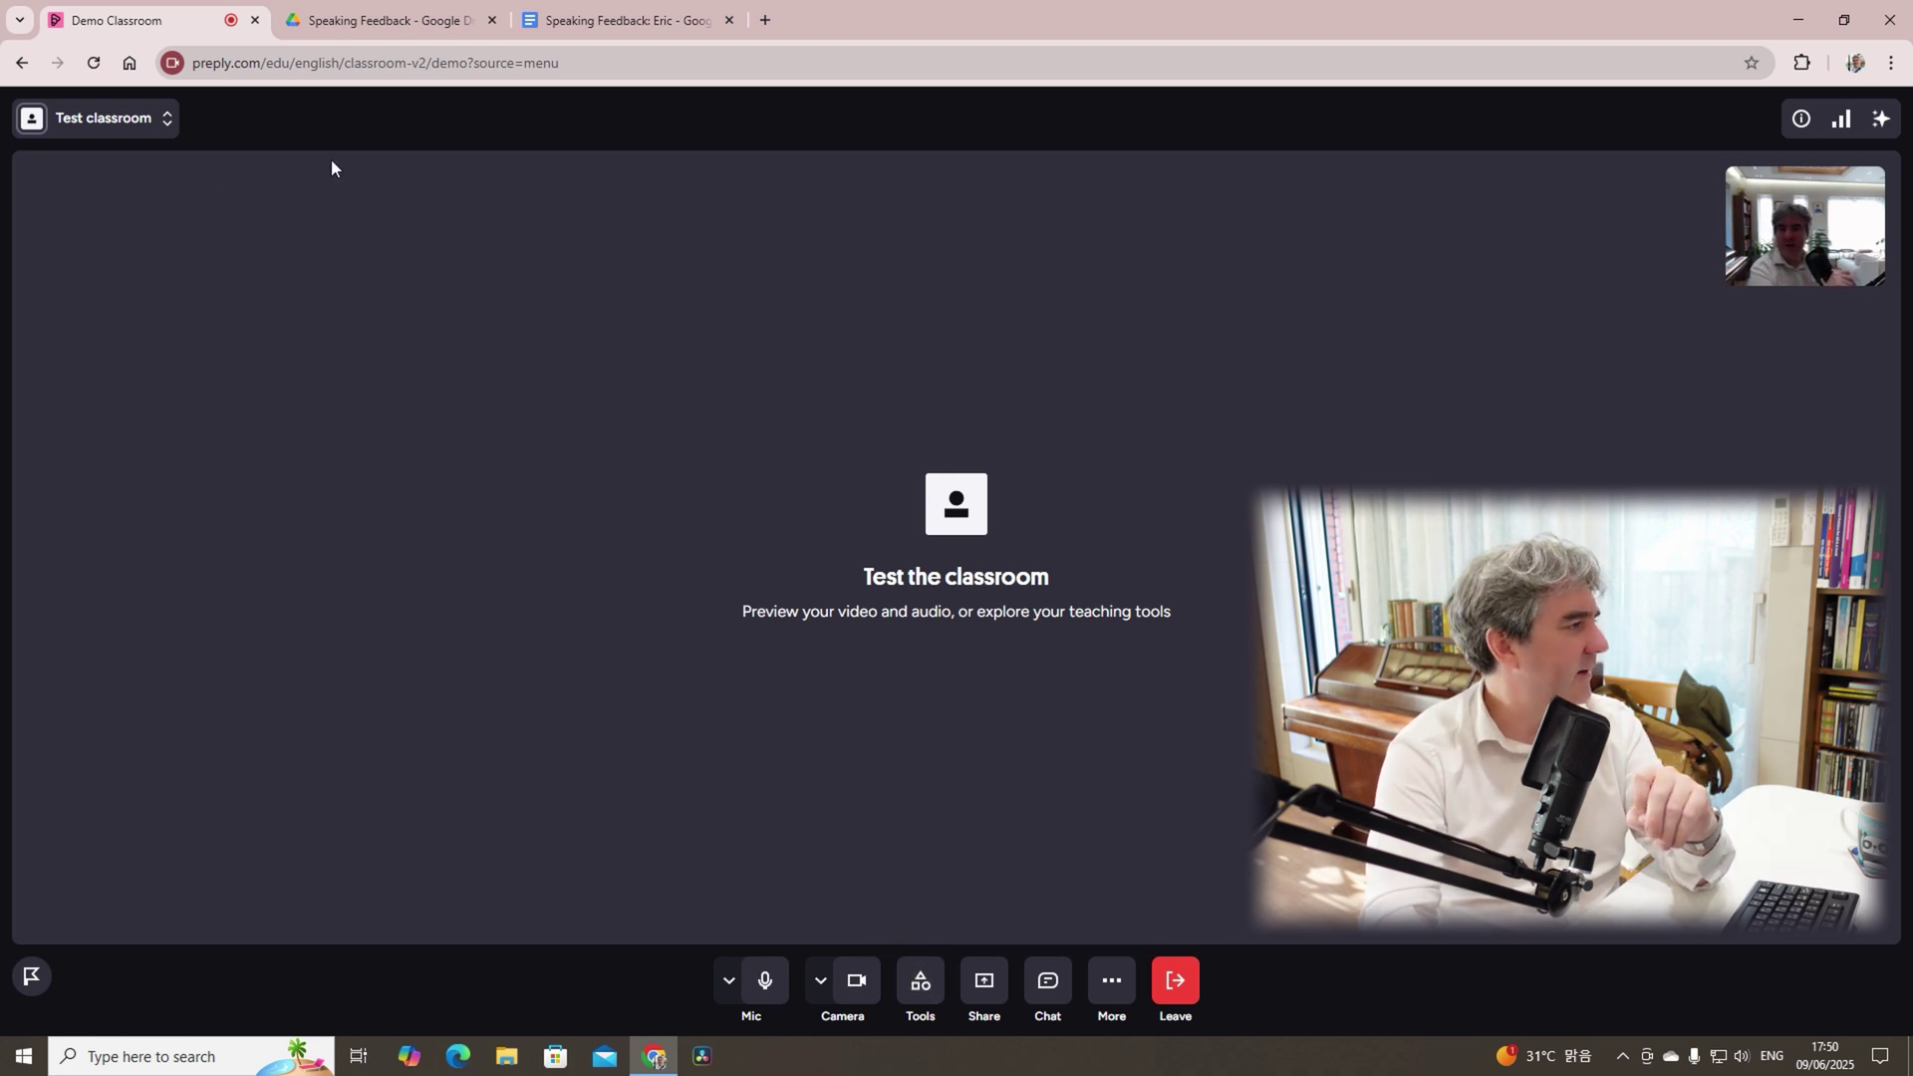
{"action": "left_click", "coordinate": [138, 143]}
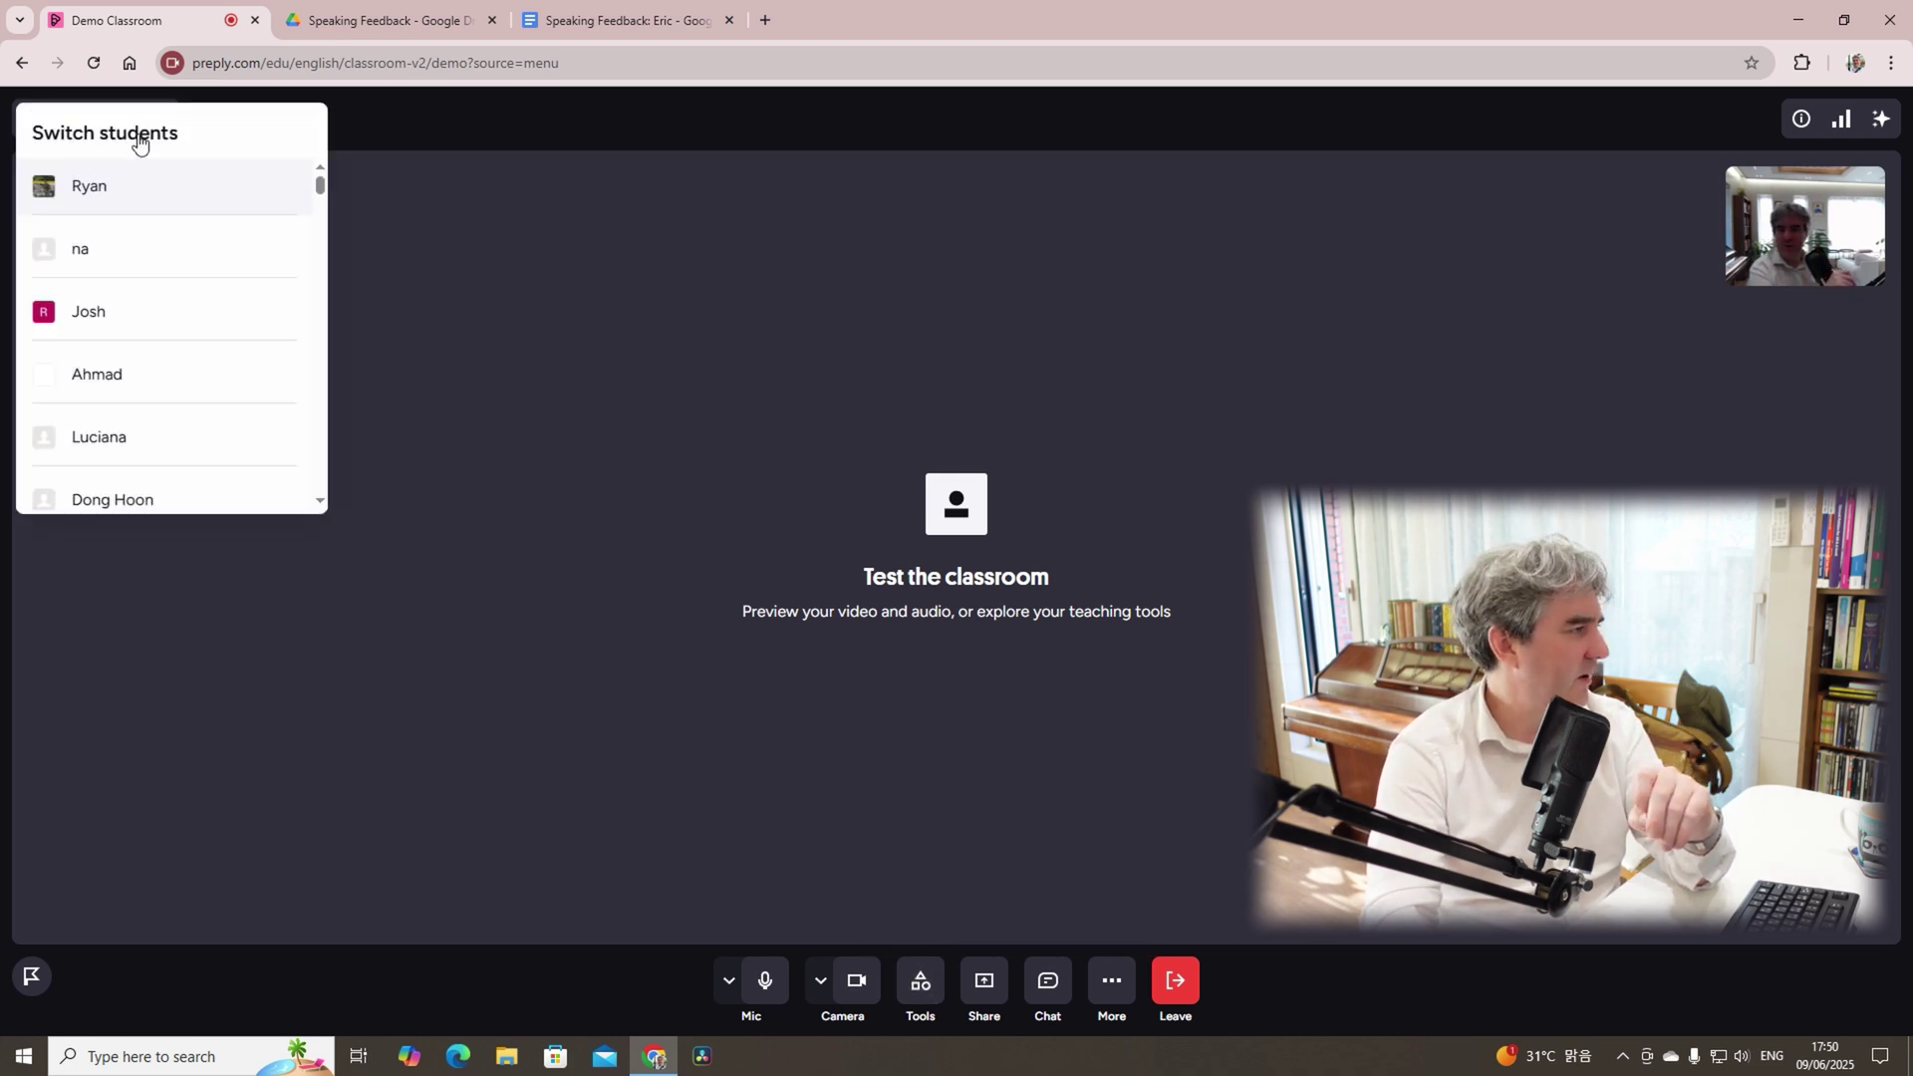
{"action": "left_click", "coordinate": [183, 195]}
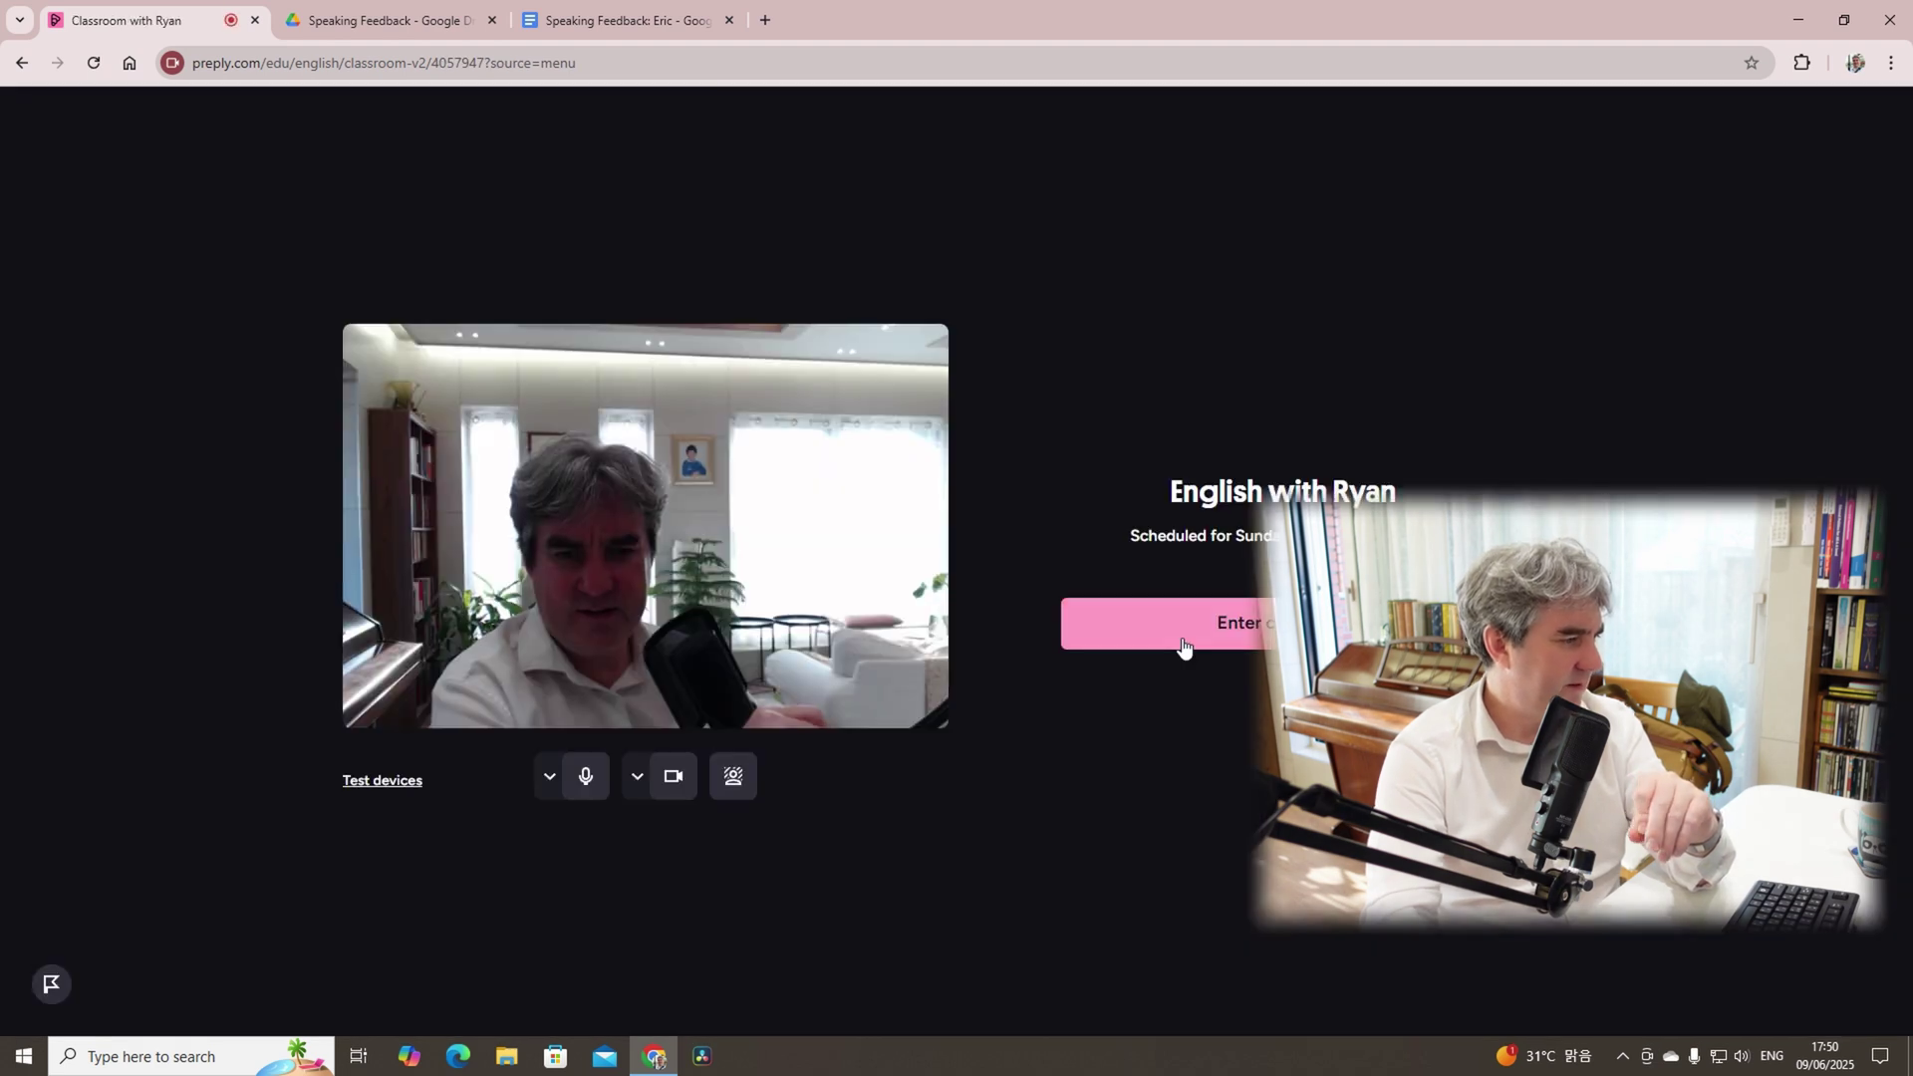
{"action": "left_click", "coordinate": [1264, 622]}
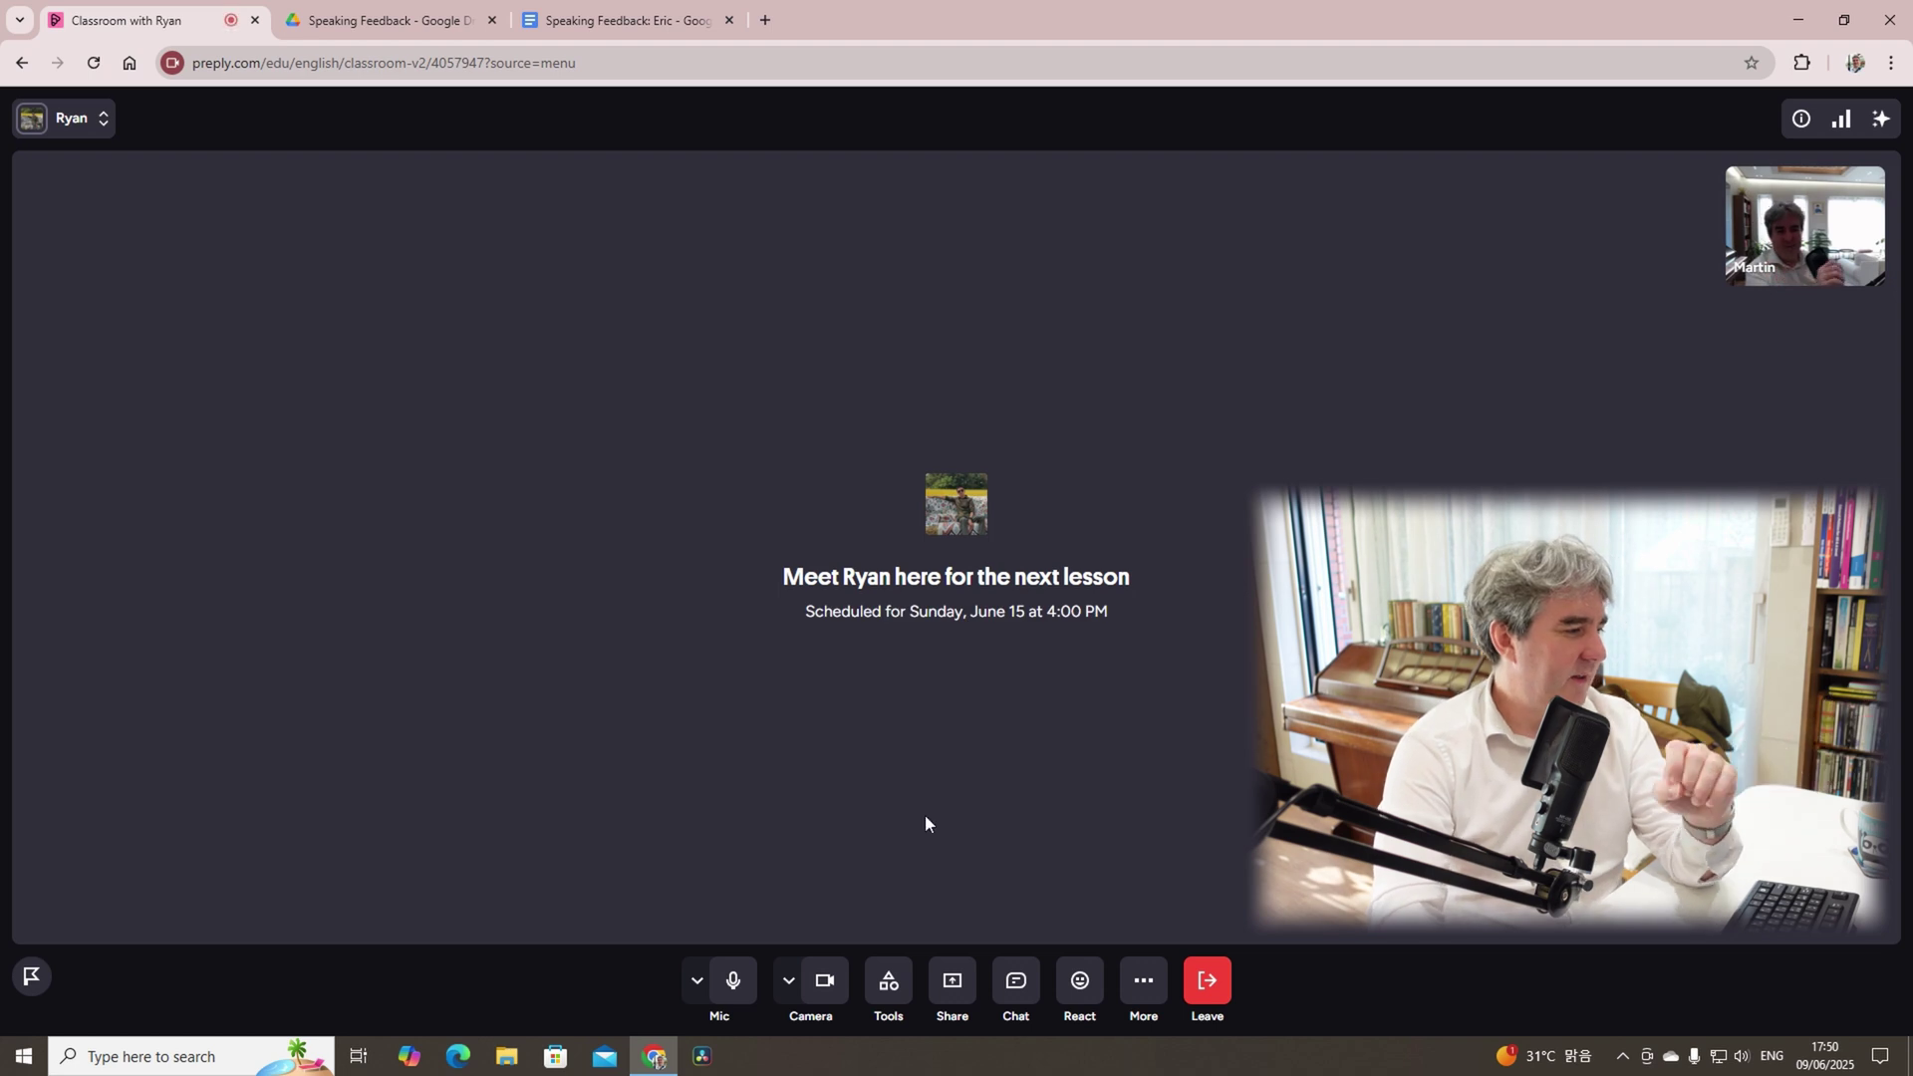
Open the shared whiteboard, keeping the Jun 15, 16:00 lesson selected
{"action": "left_click", "coordinate": [895, 979]}
{"action": "left_click", "coordinate": [965, 692]}
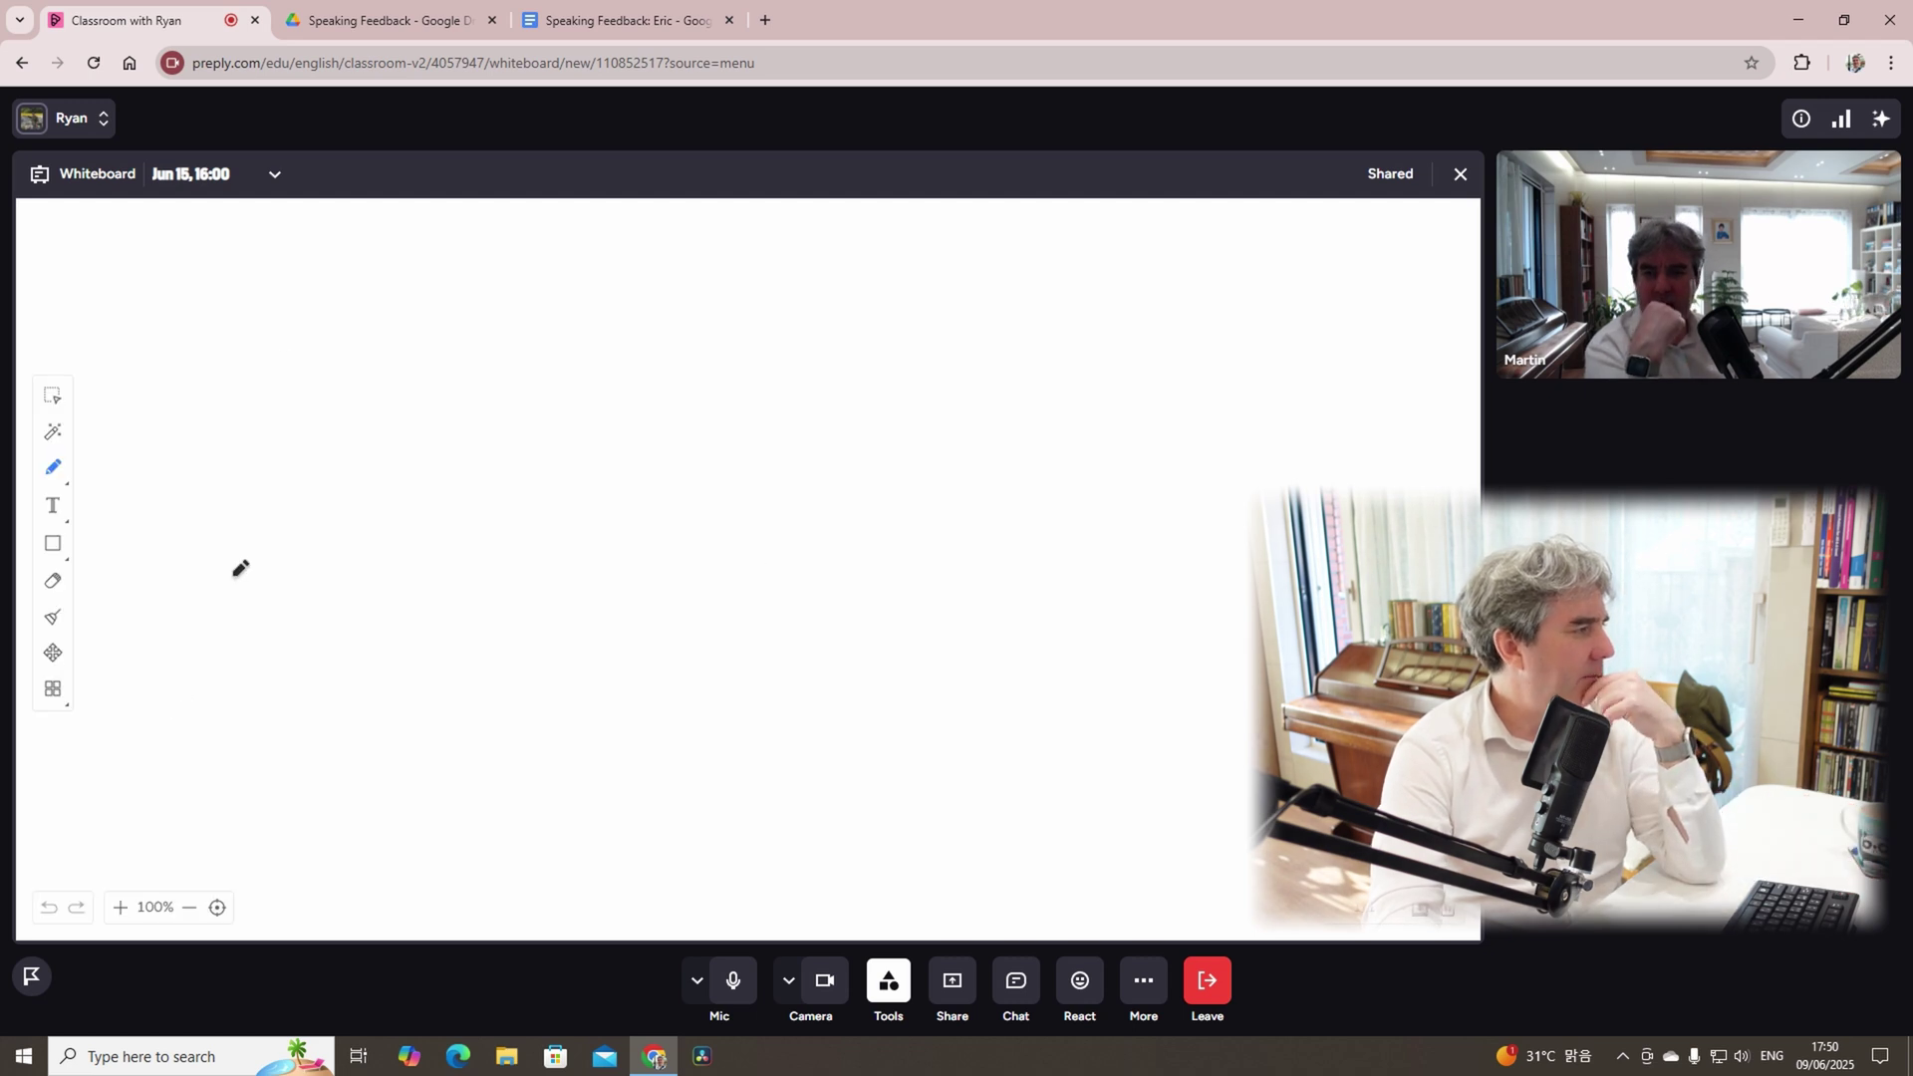
{"action": "left_click", "coordinate": [202, 178]}
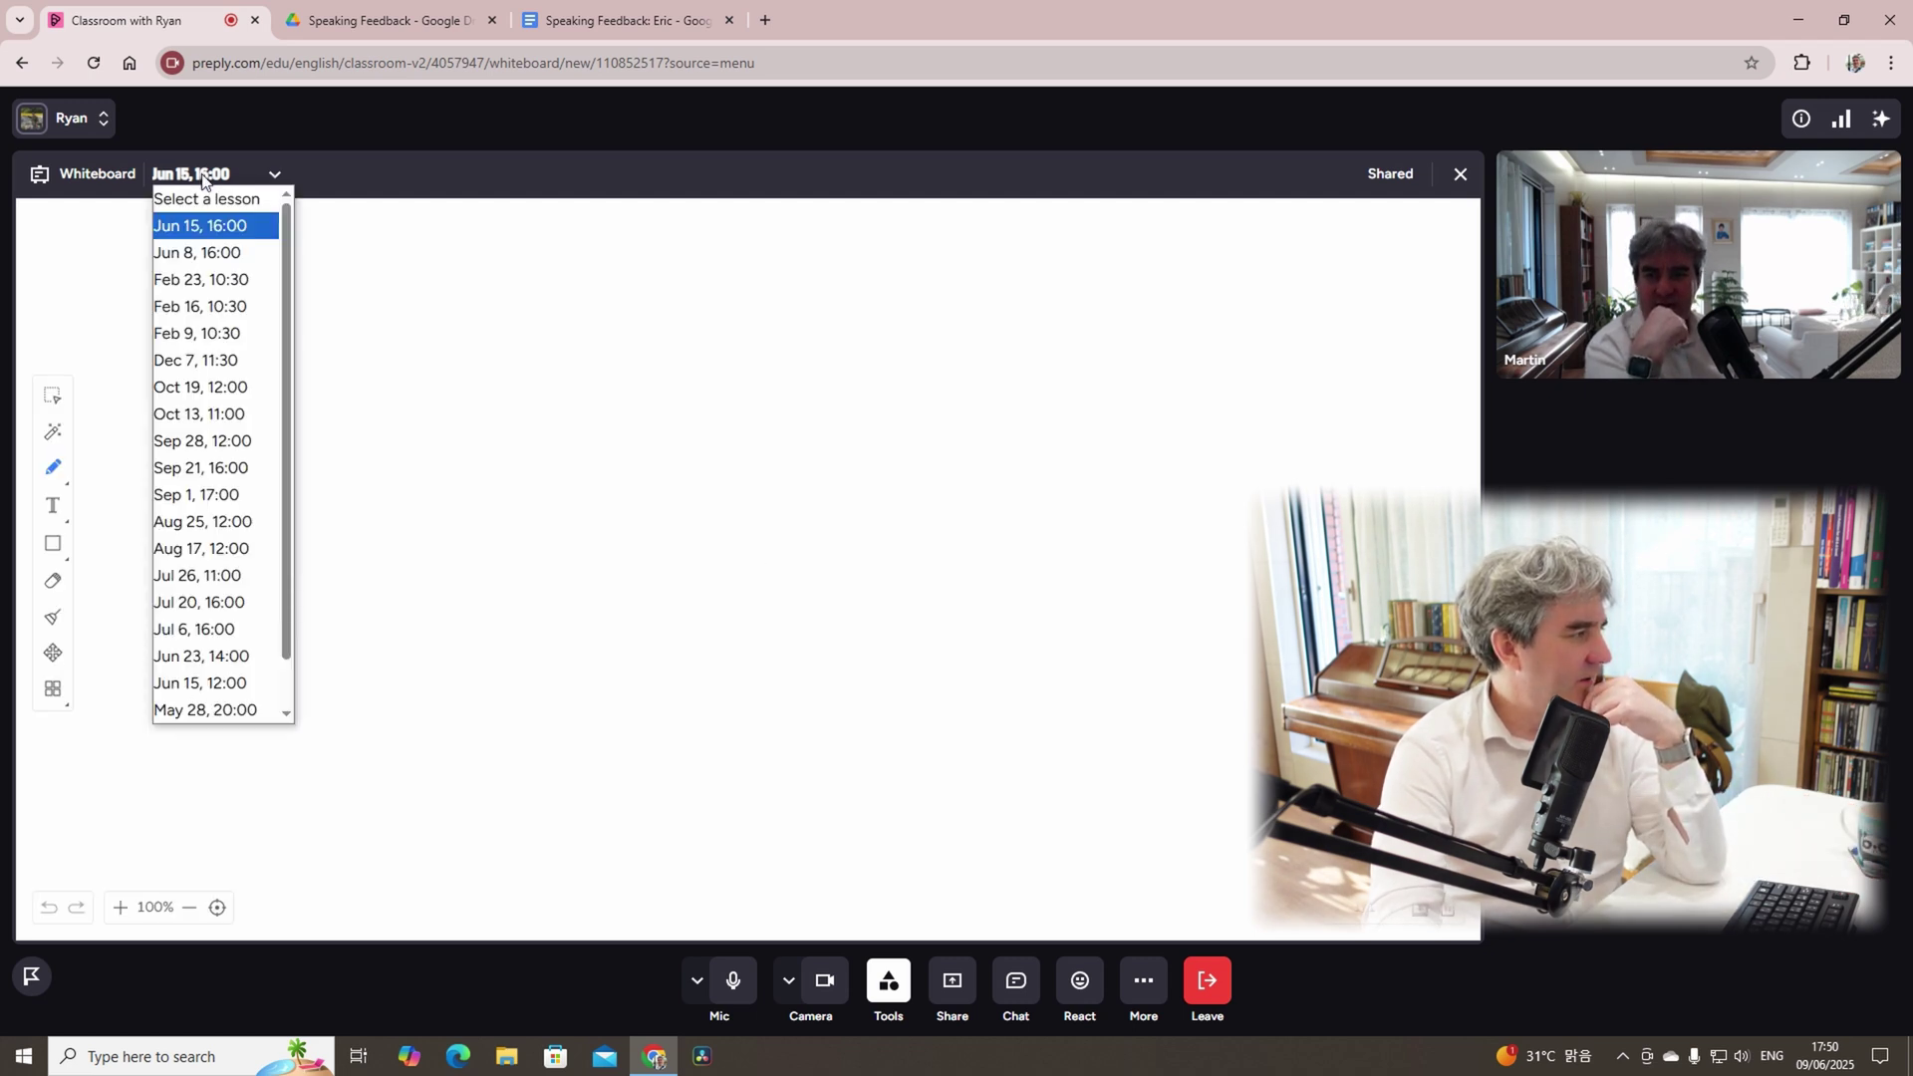
{"action": "left_click", "coordinate": [764, 589]}
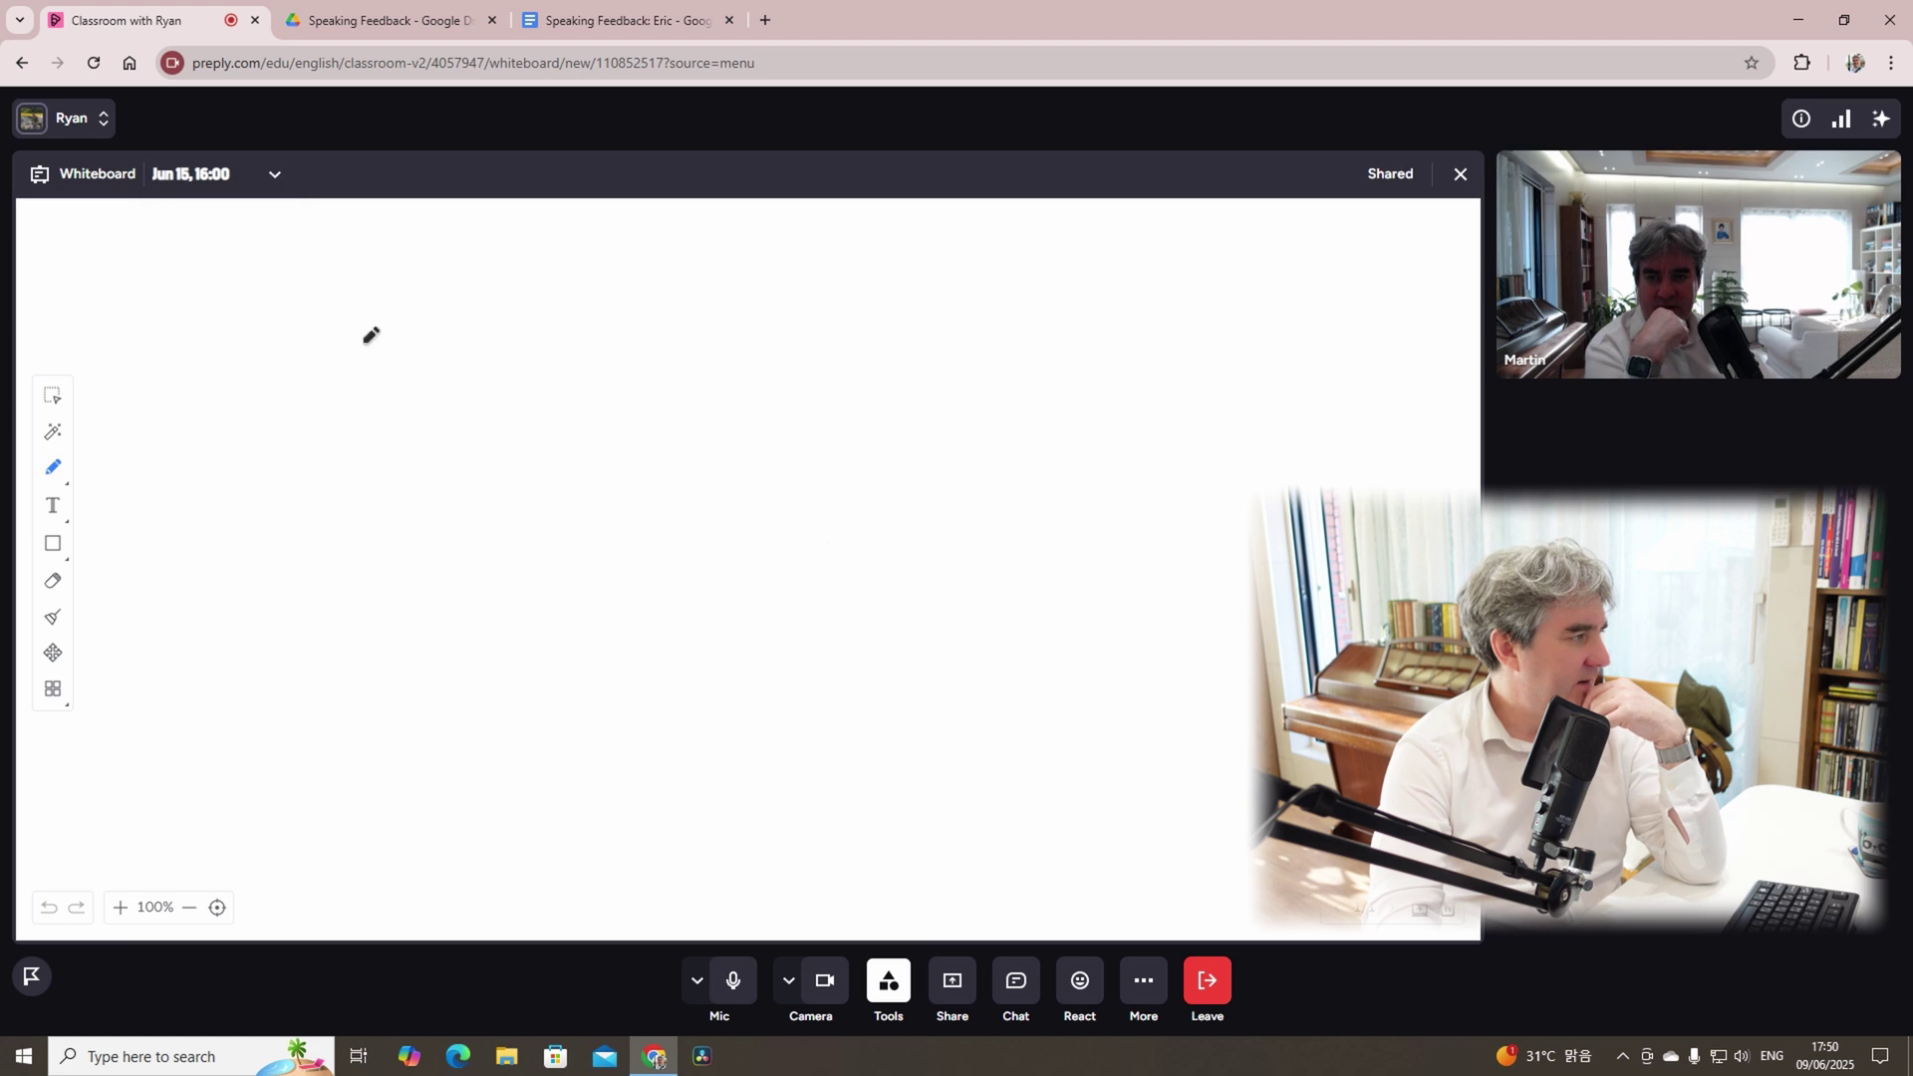
{"action": "left_click", "coordinate": [219, 187]}
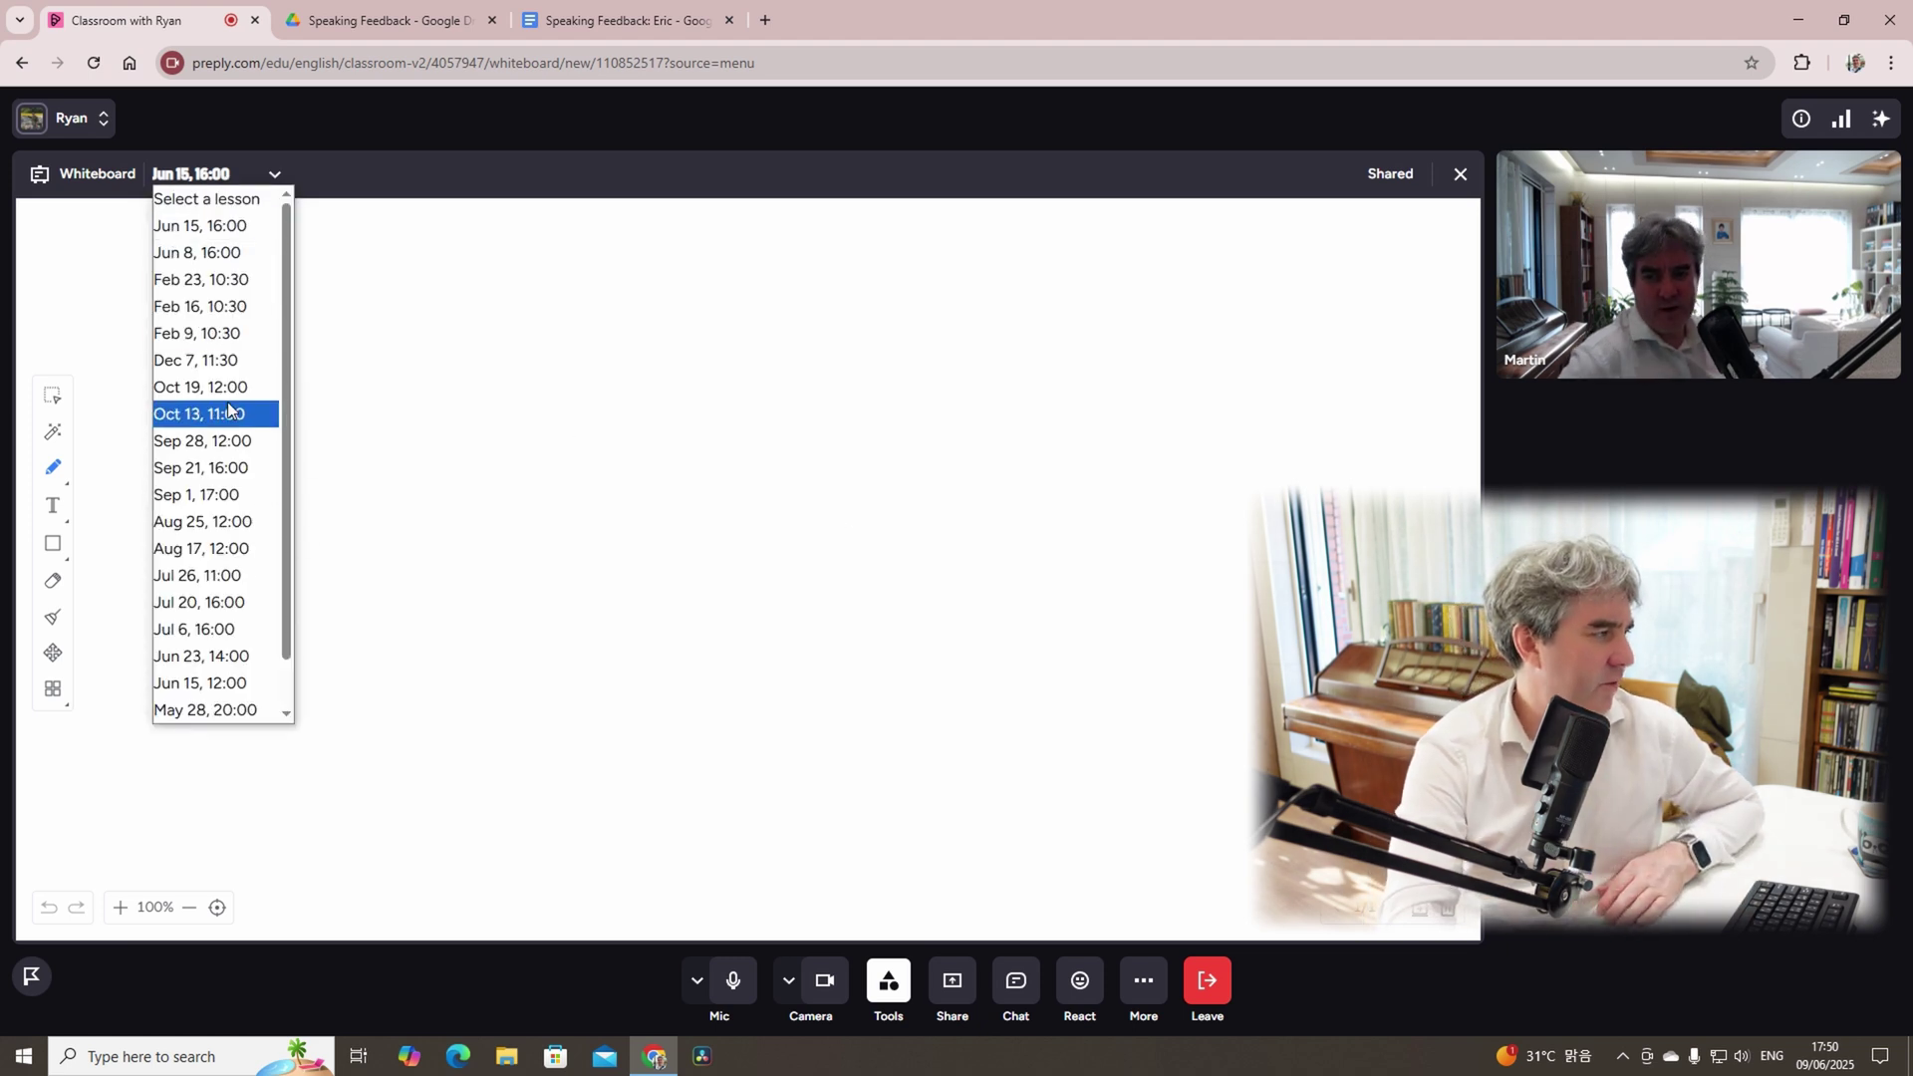
{"action": "left_click", "coordinate": [252, 255]}
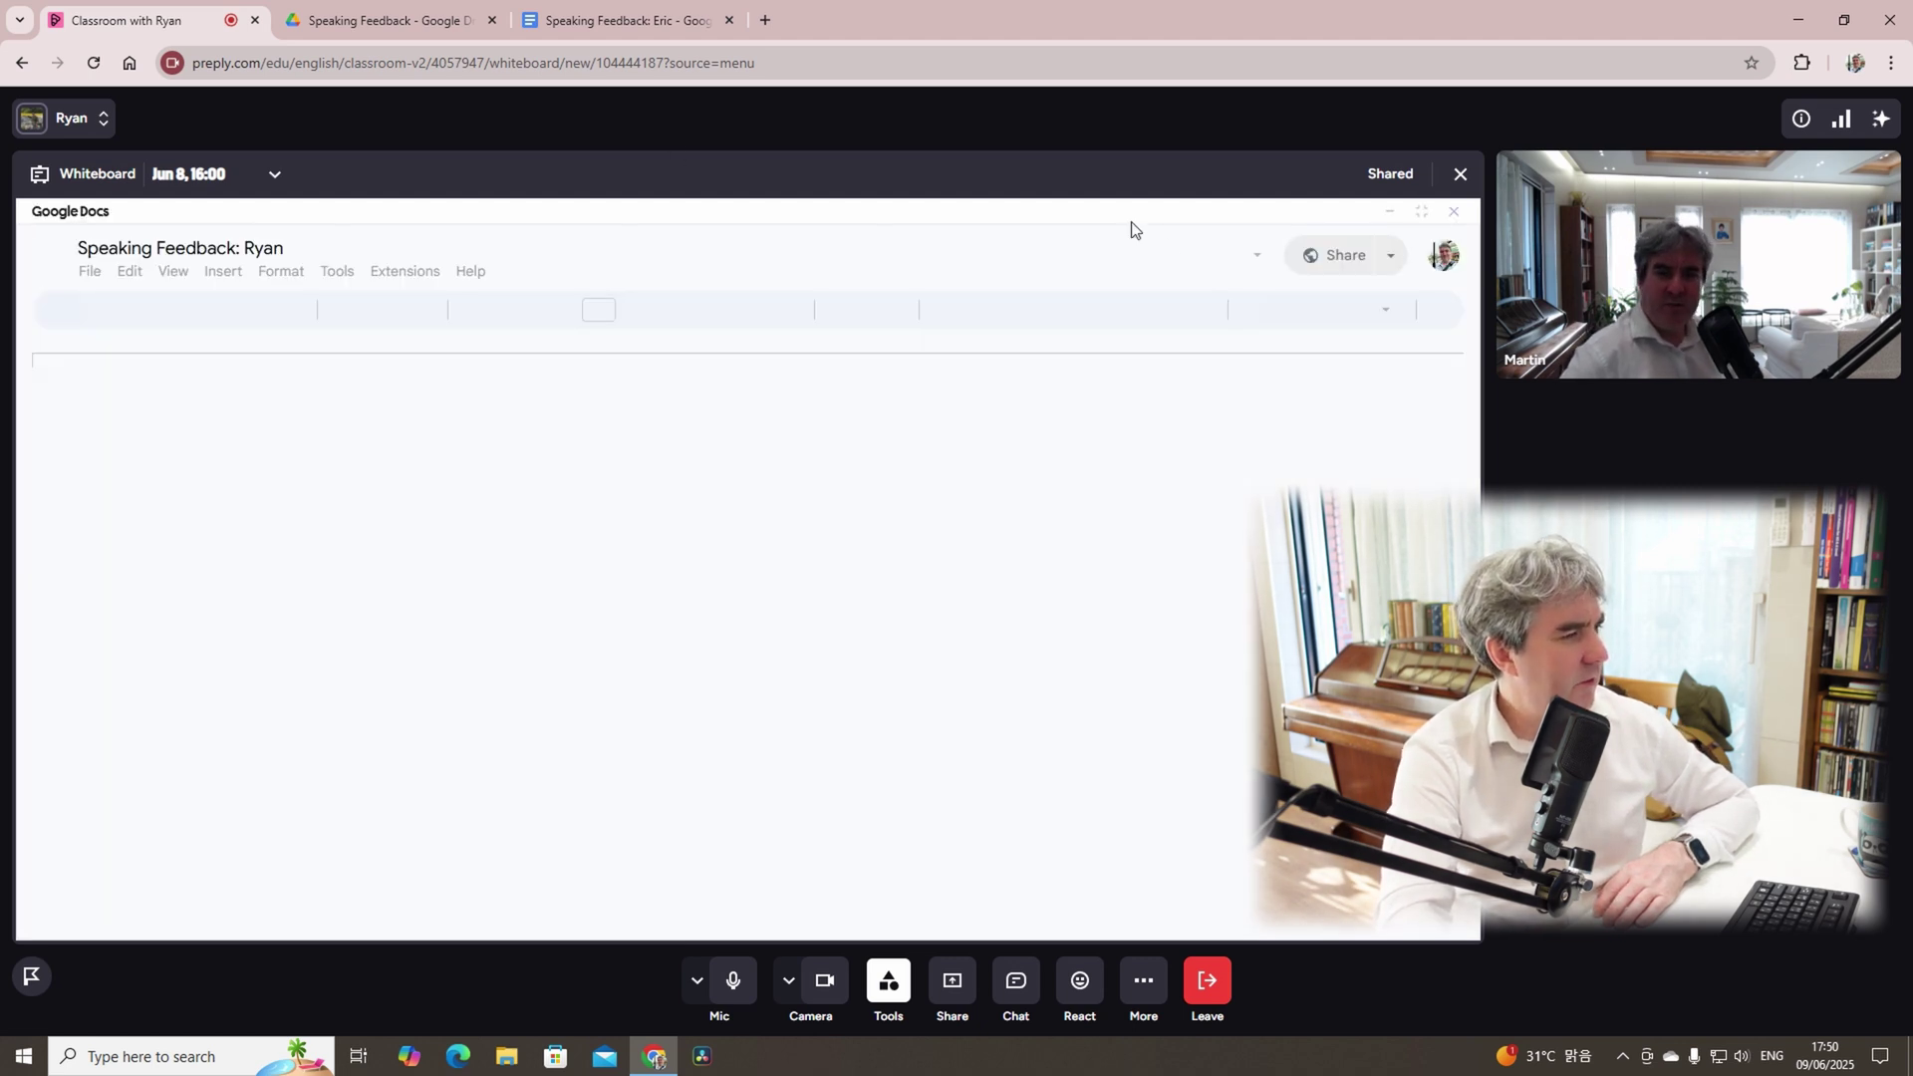
{"action": "scroll", "coordinate": [640, 659], "scroll_direction": "down", "scroll_amount": 20}
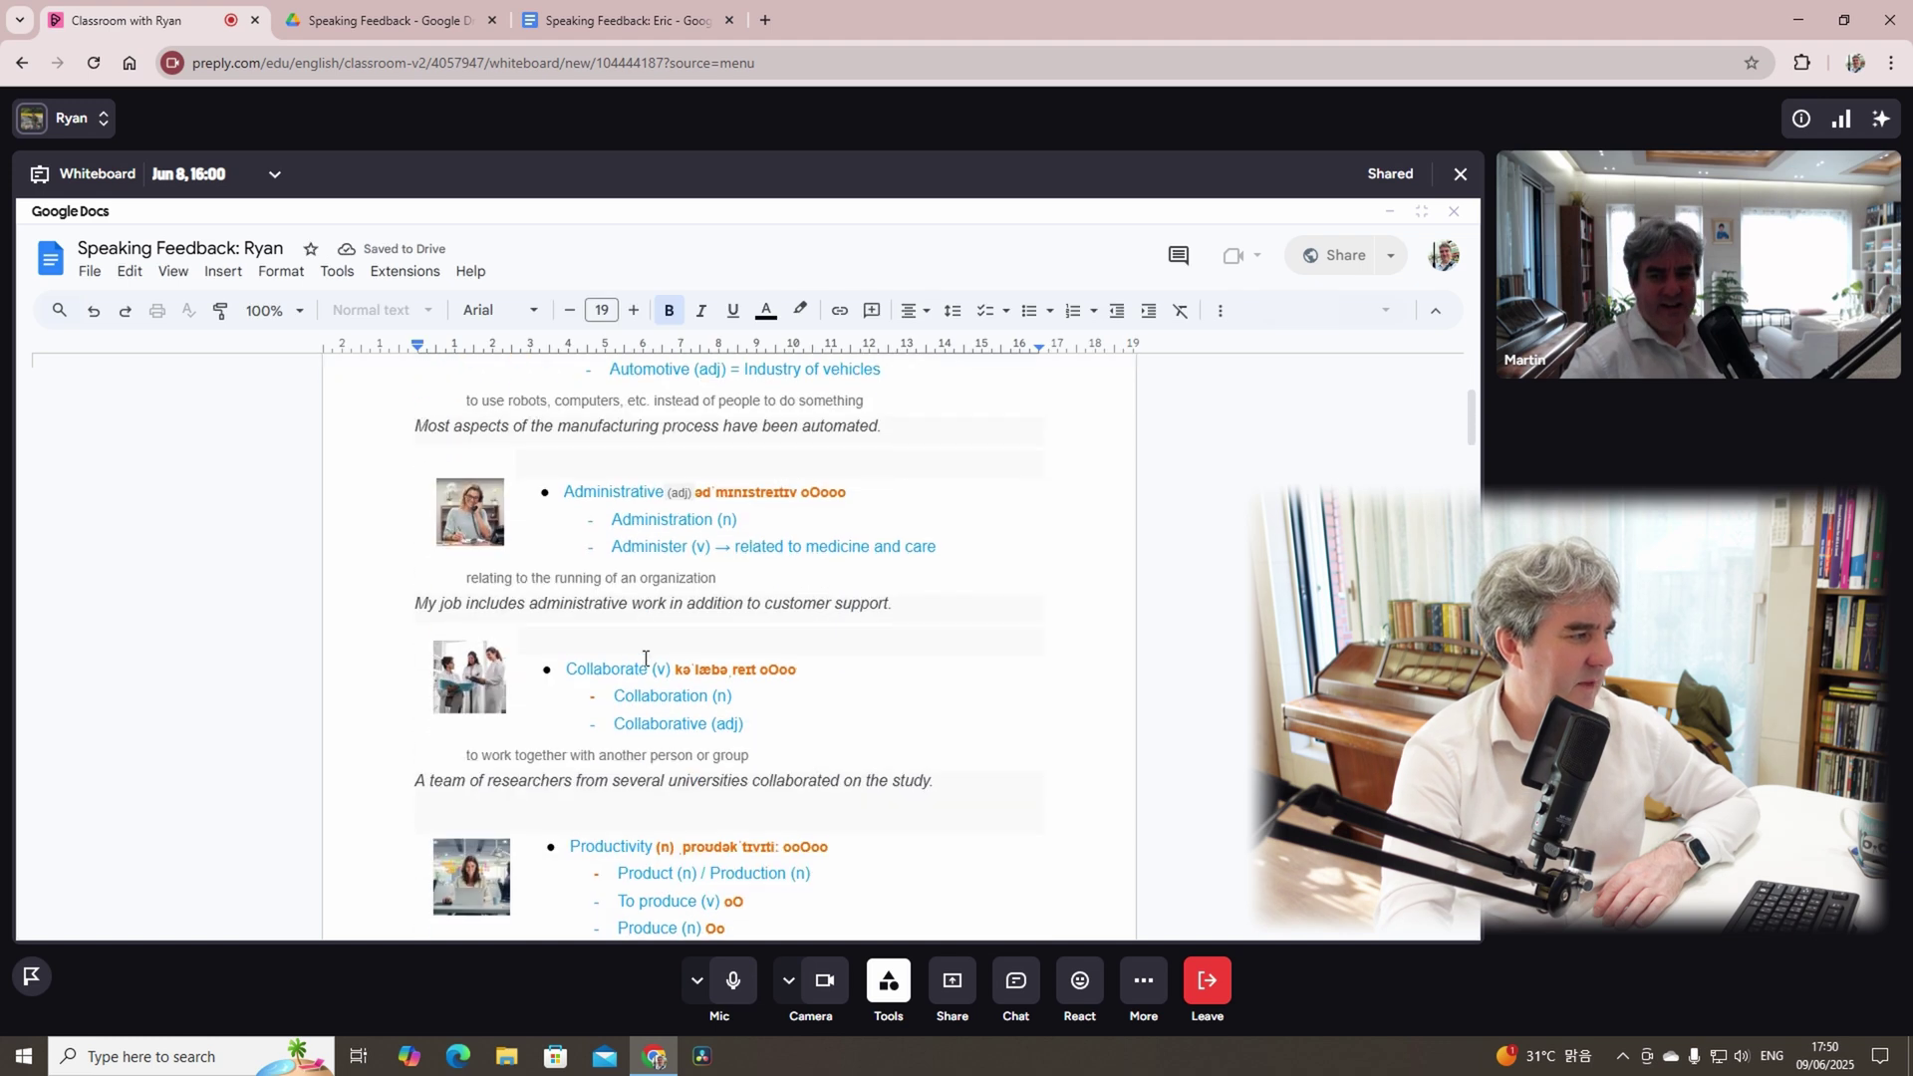
{"action": "scroll", "coordinate": [653, 665], "scroll_direction": "up", "scroll_amount": 20}
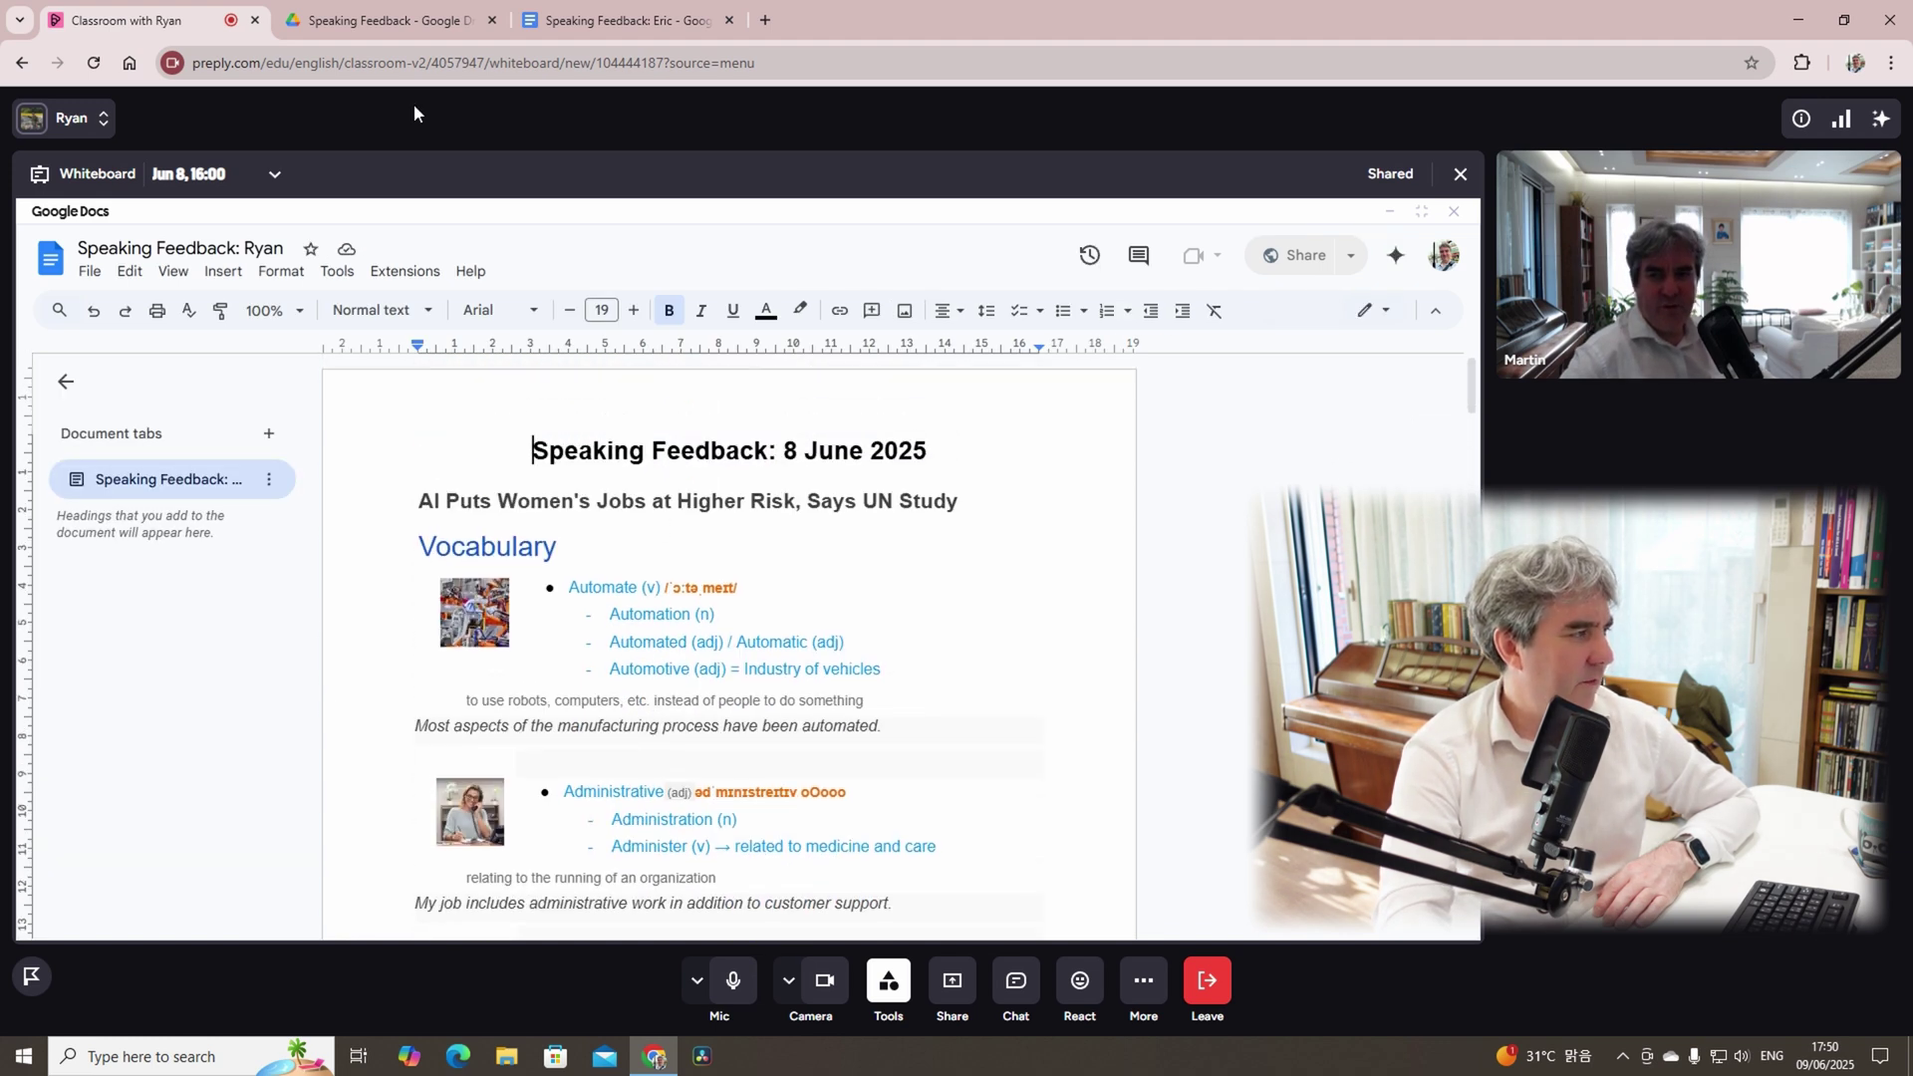
{"action": "left_click", "coordinate": [217, 176]}
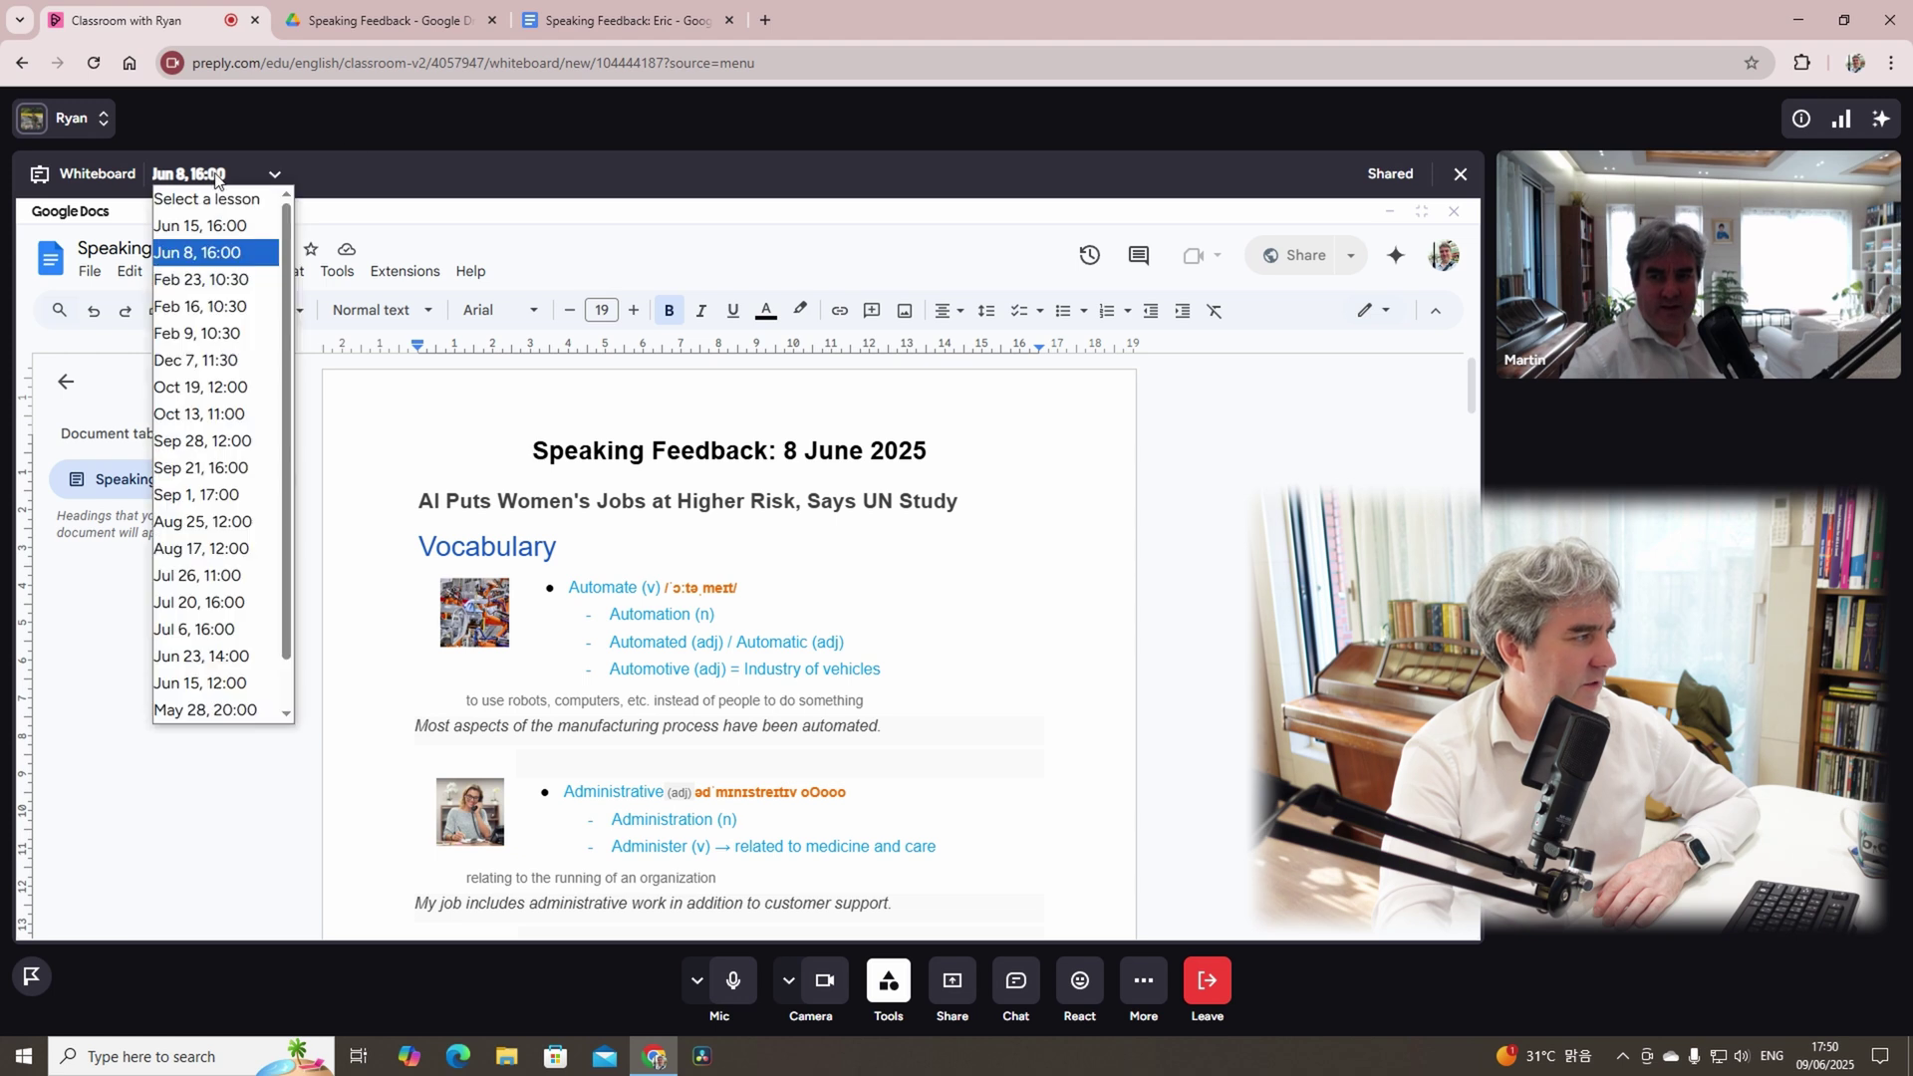
{"action": "left_click", "coordinate": [223, 225]}
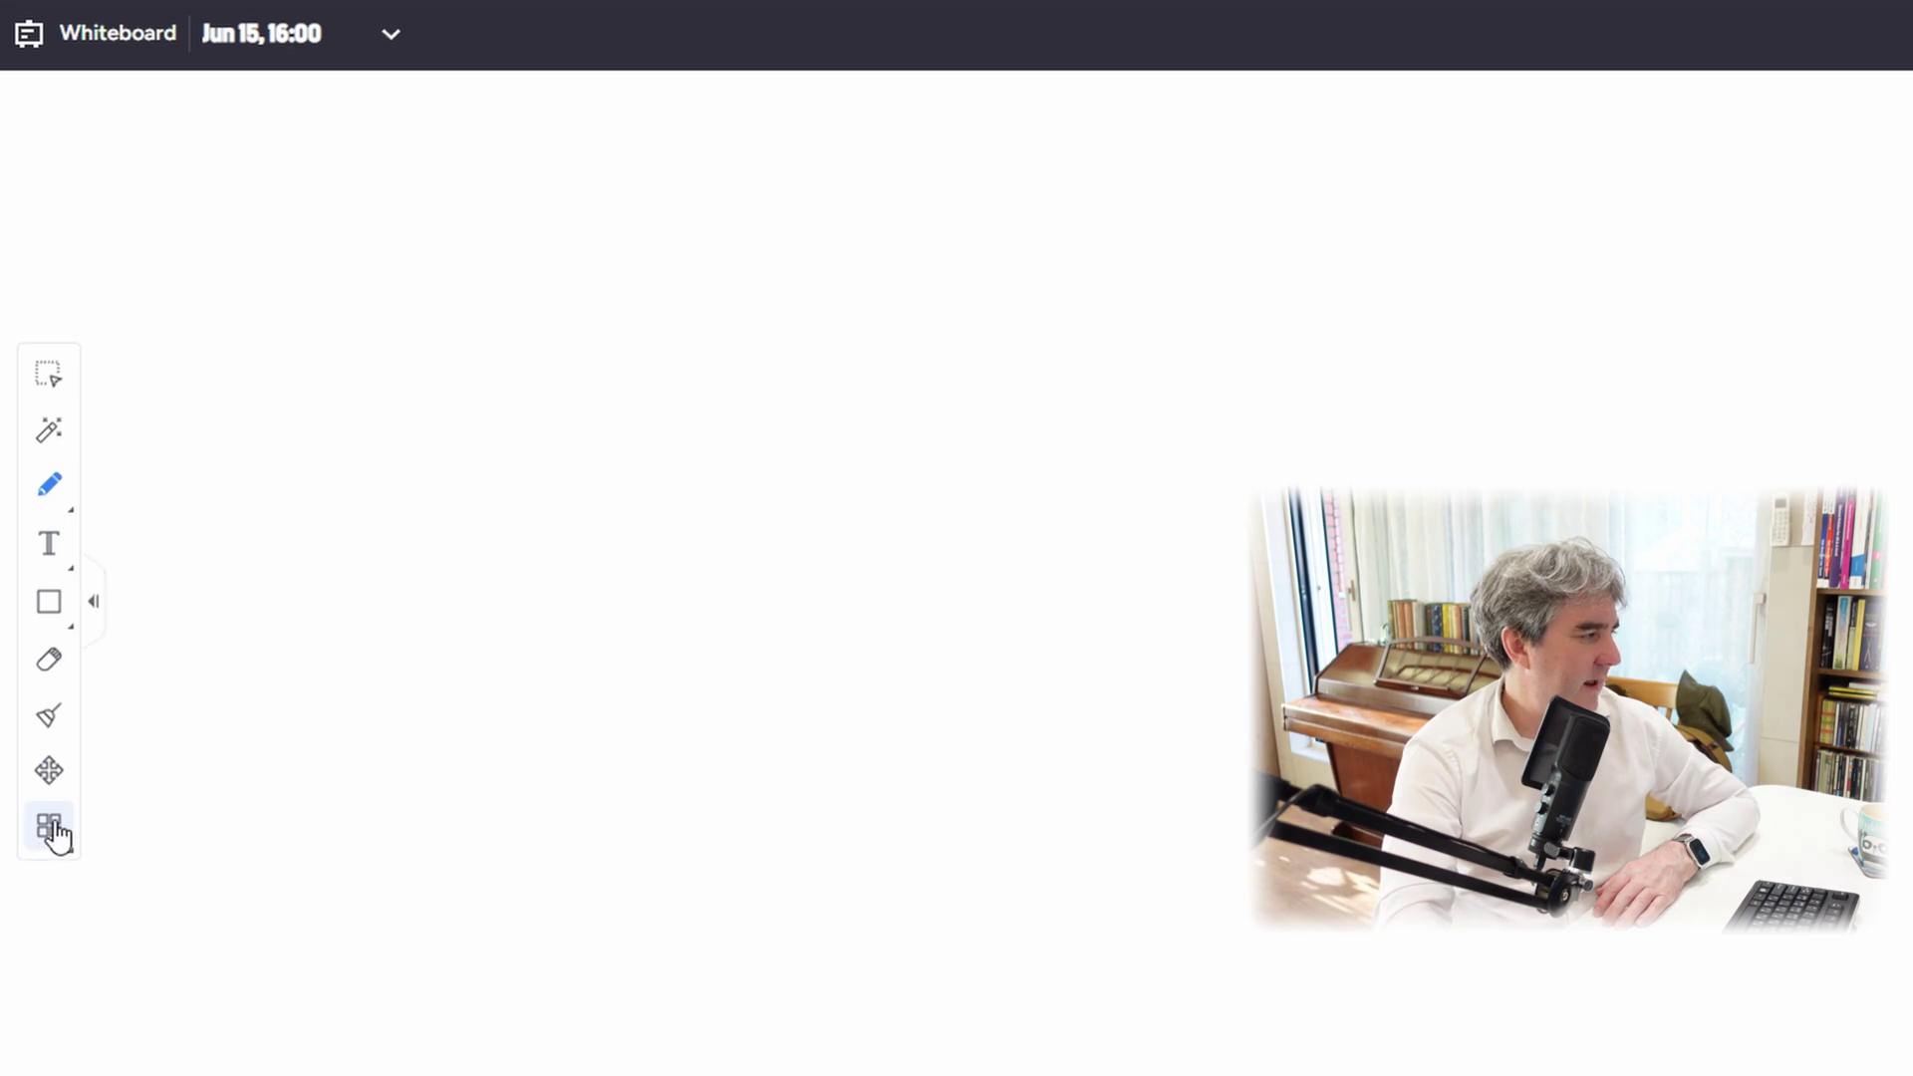
Try the select, pencil, text, shape, eraser and move tools, then show the embeddable apps list
{"action": "left_click", "coordinate": [52, 830]}
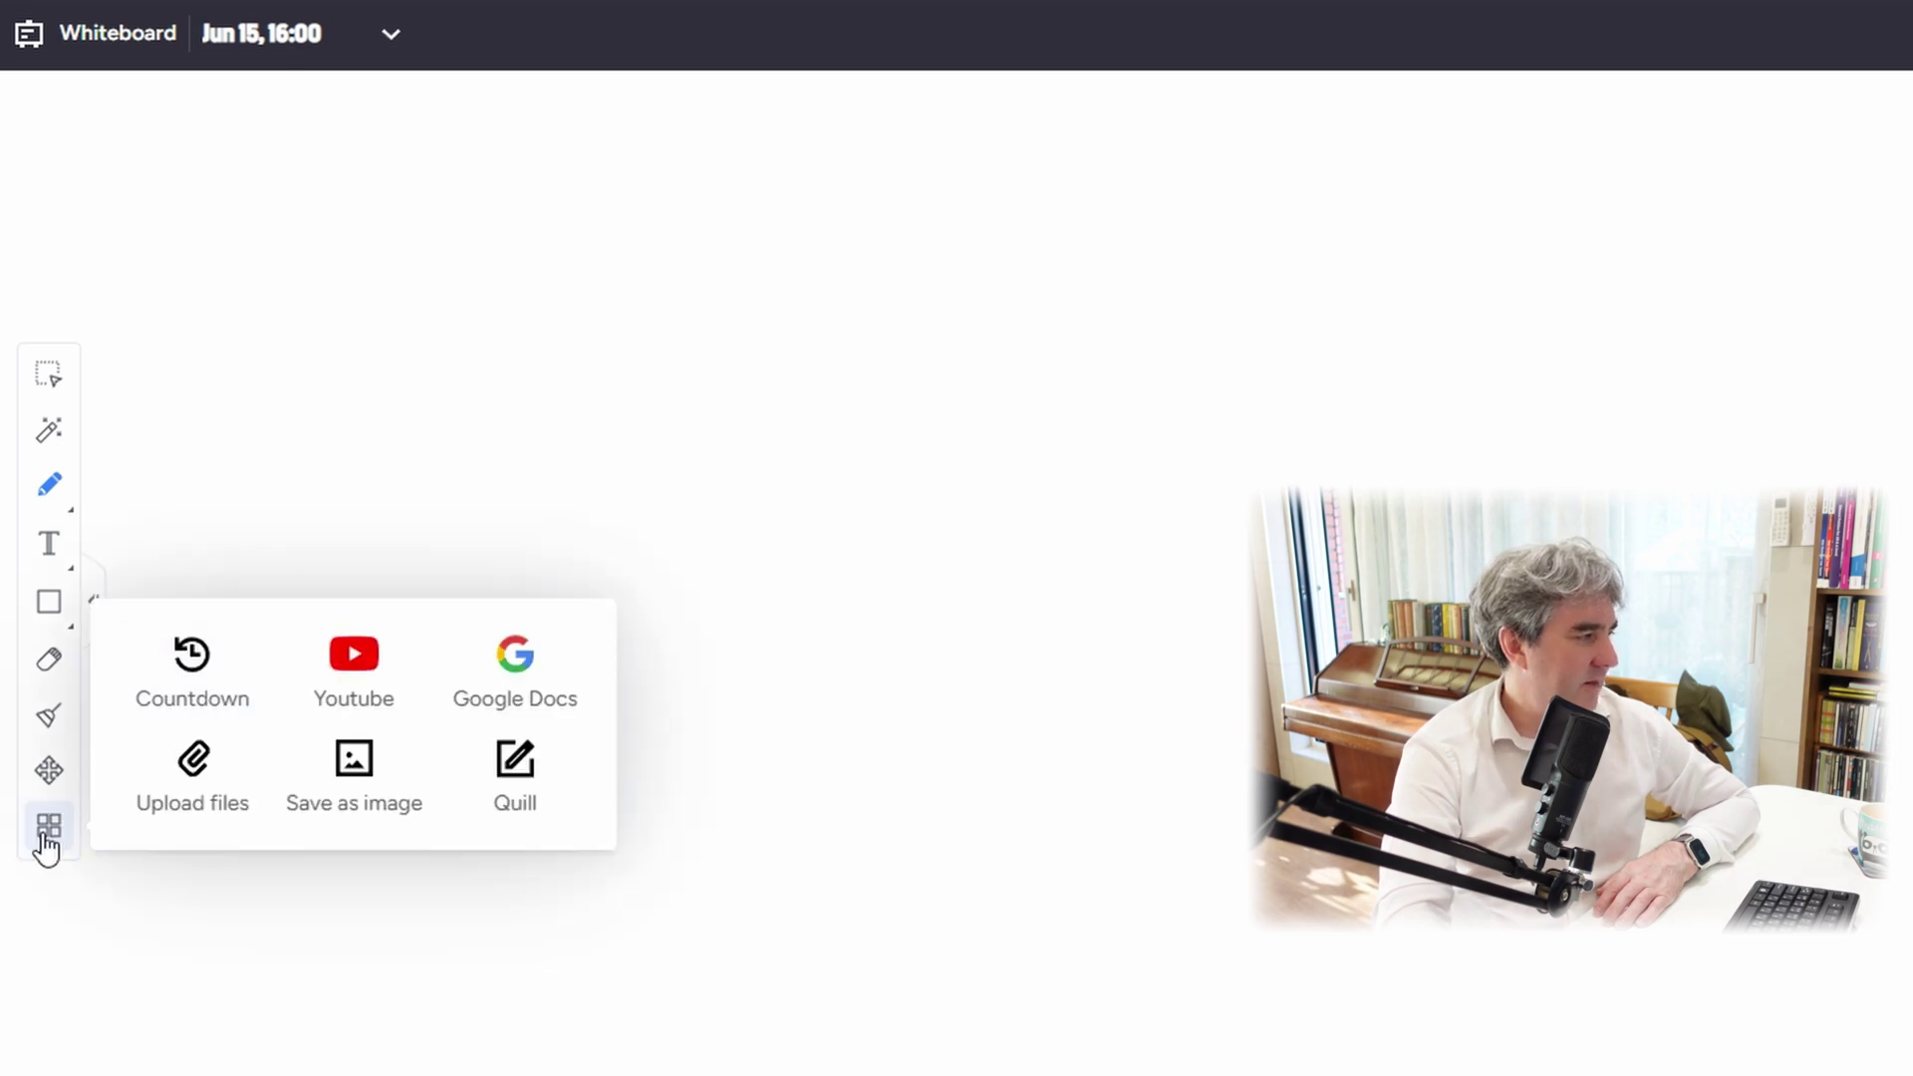
{"action": "left_click", "coordinate": [50, 832]}
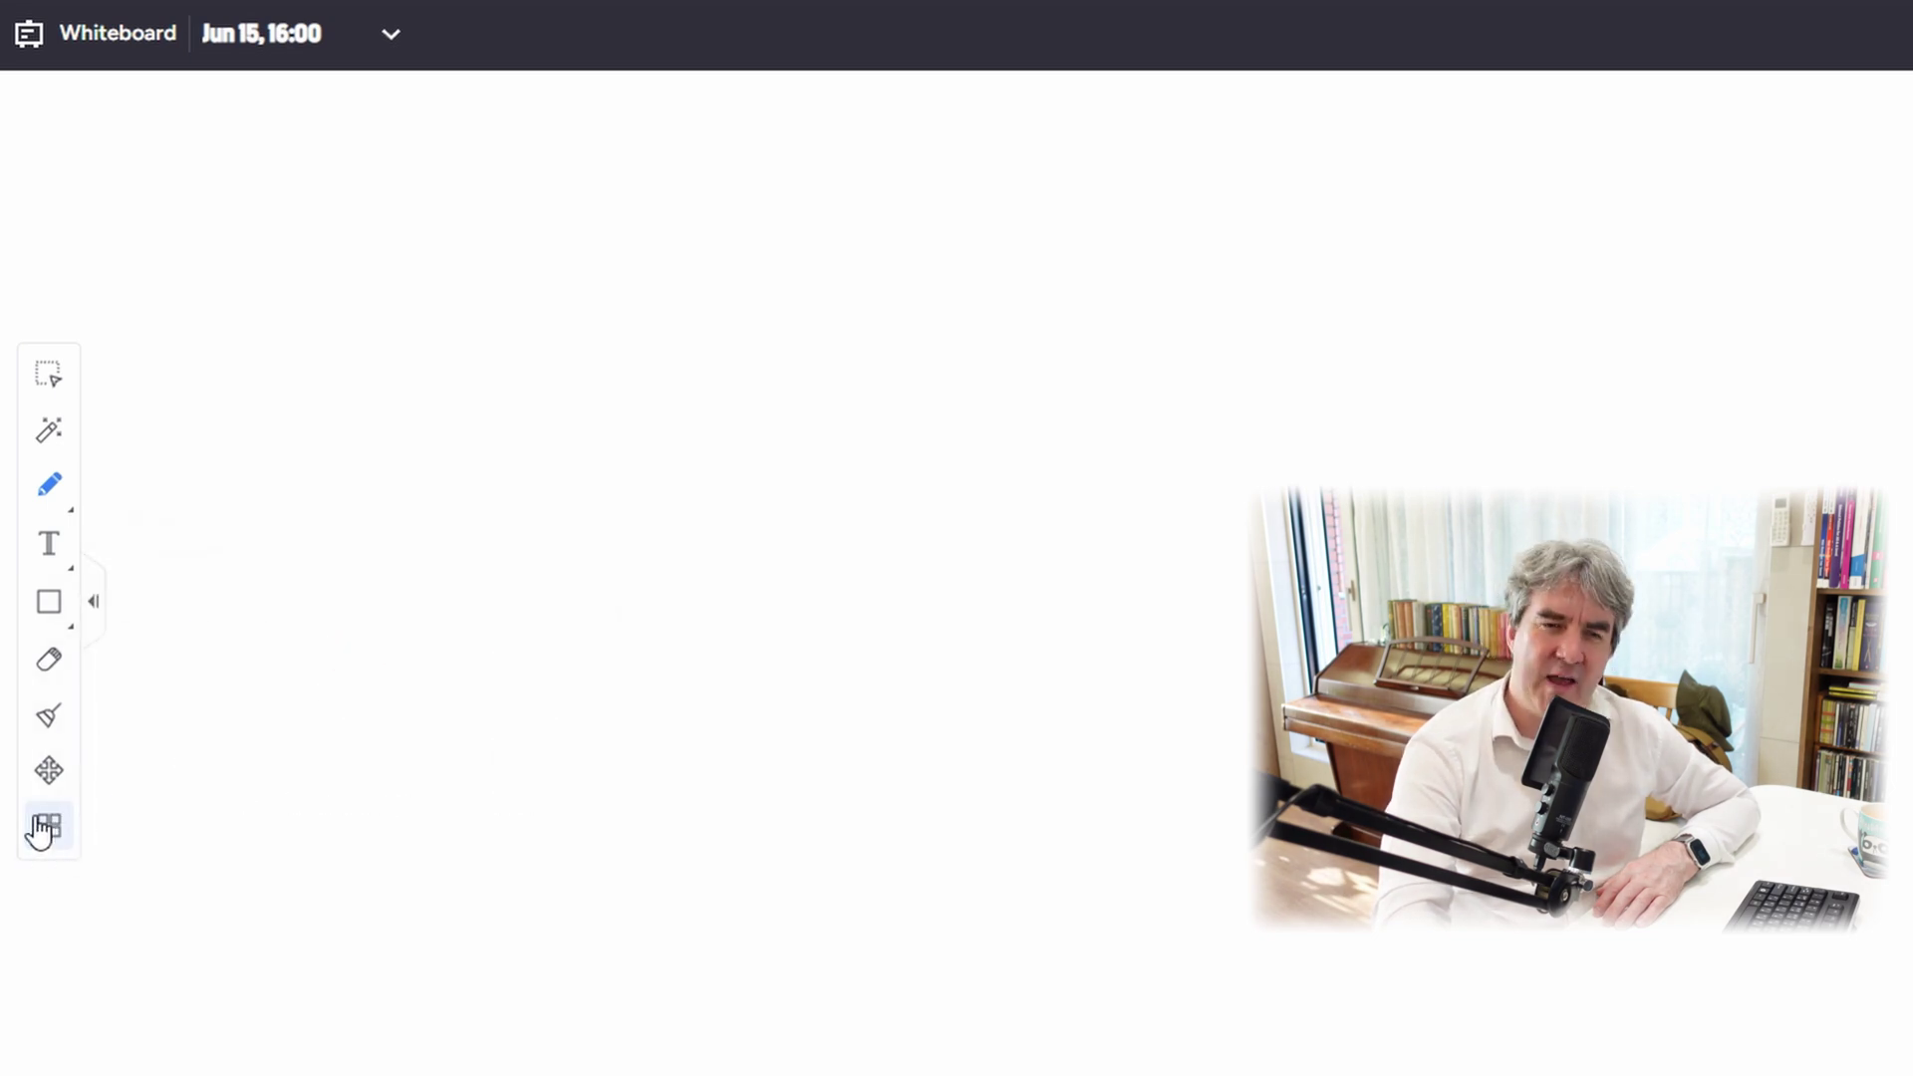
{"action": "left_click", "coordinate": [49, 379]}
{"action": "left_click", "coordinate": [52, 489]}
{"action": "left_click", "coordinate": [50, 546]}
{"action": "left_click", "coordinate": [55, 602]}
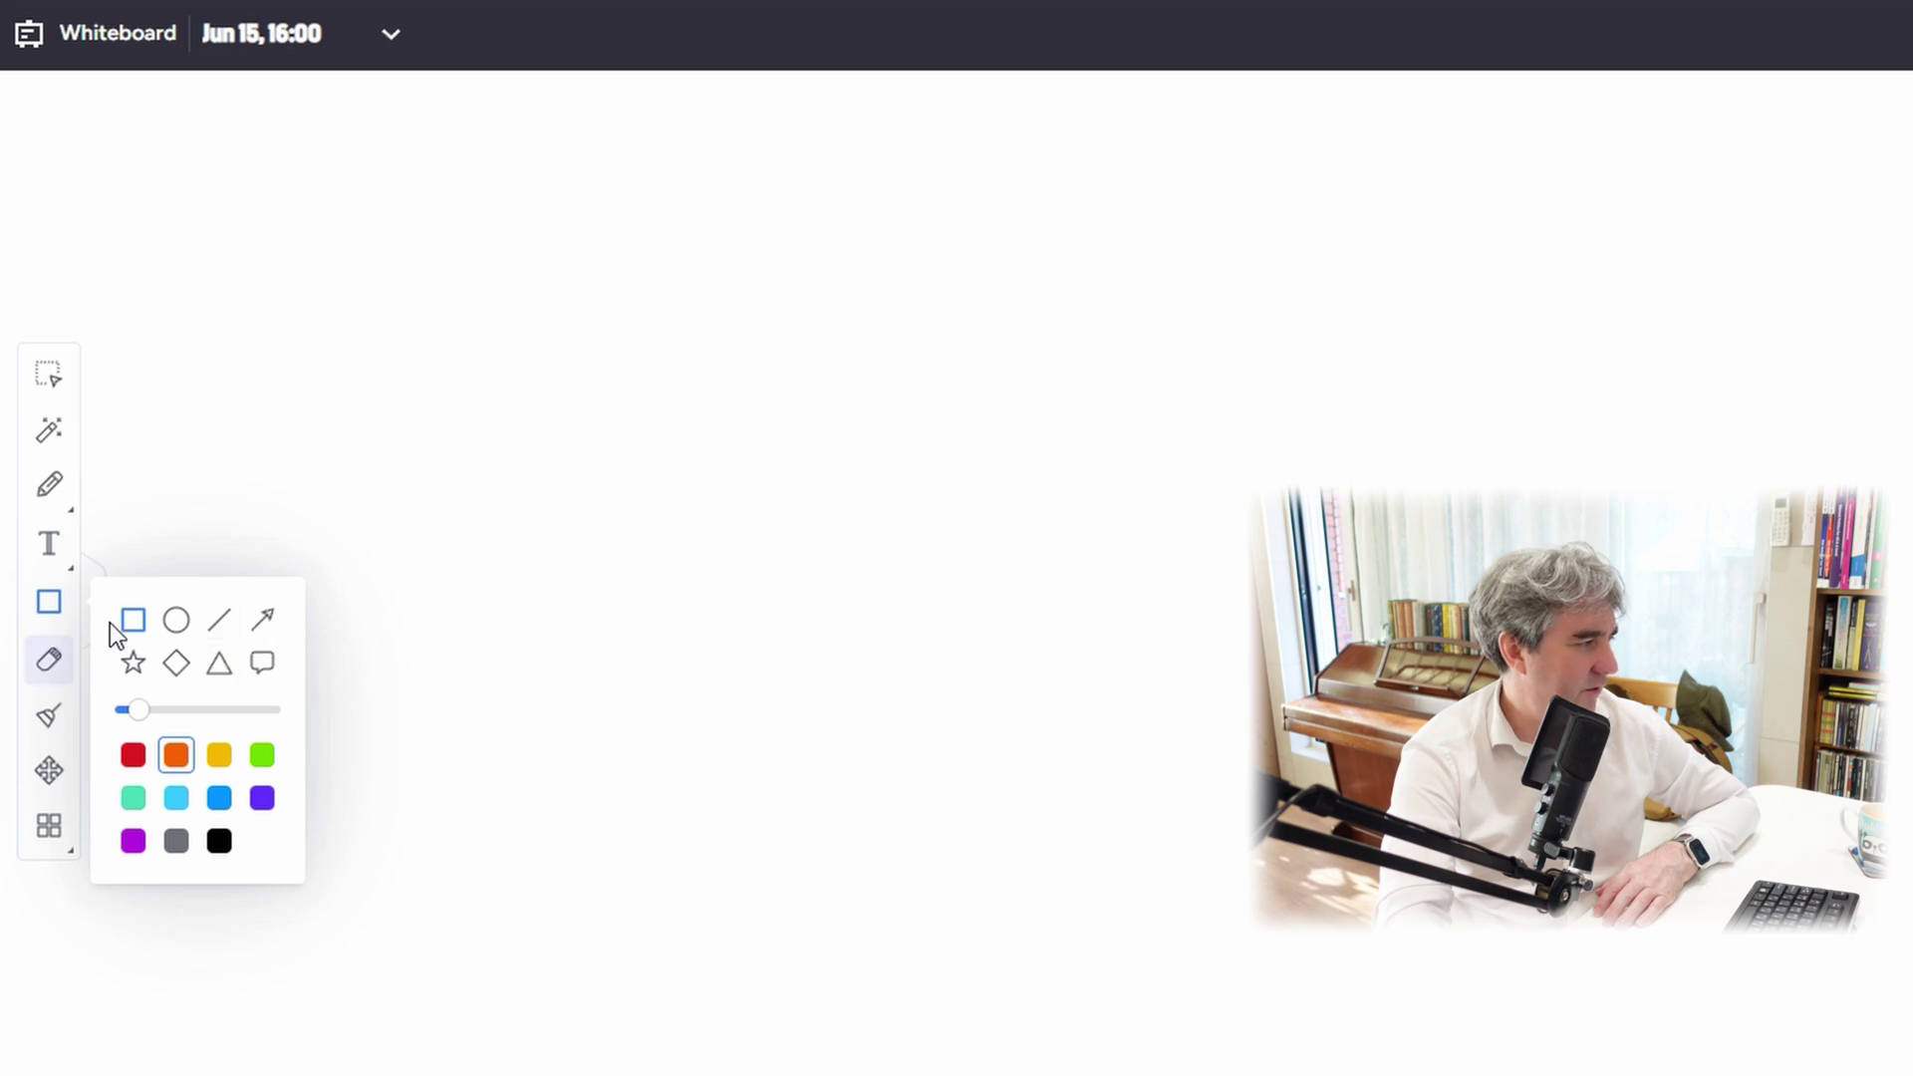
{"action": "left_click", "coordinate": [48, 661]}
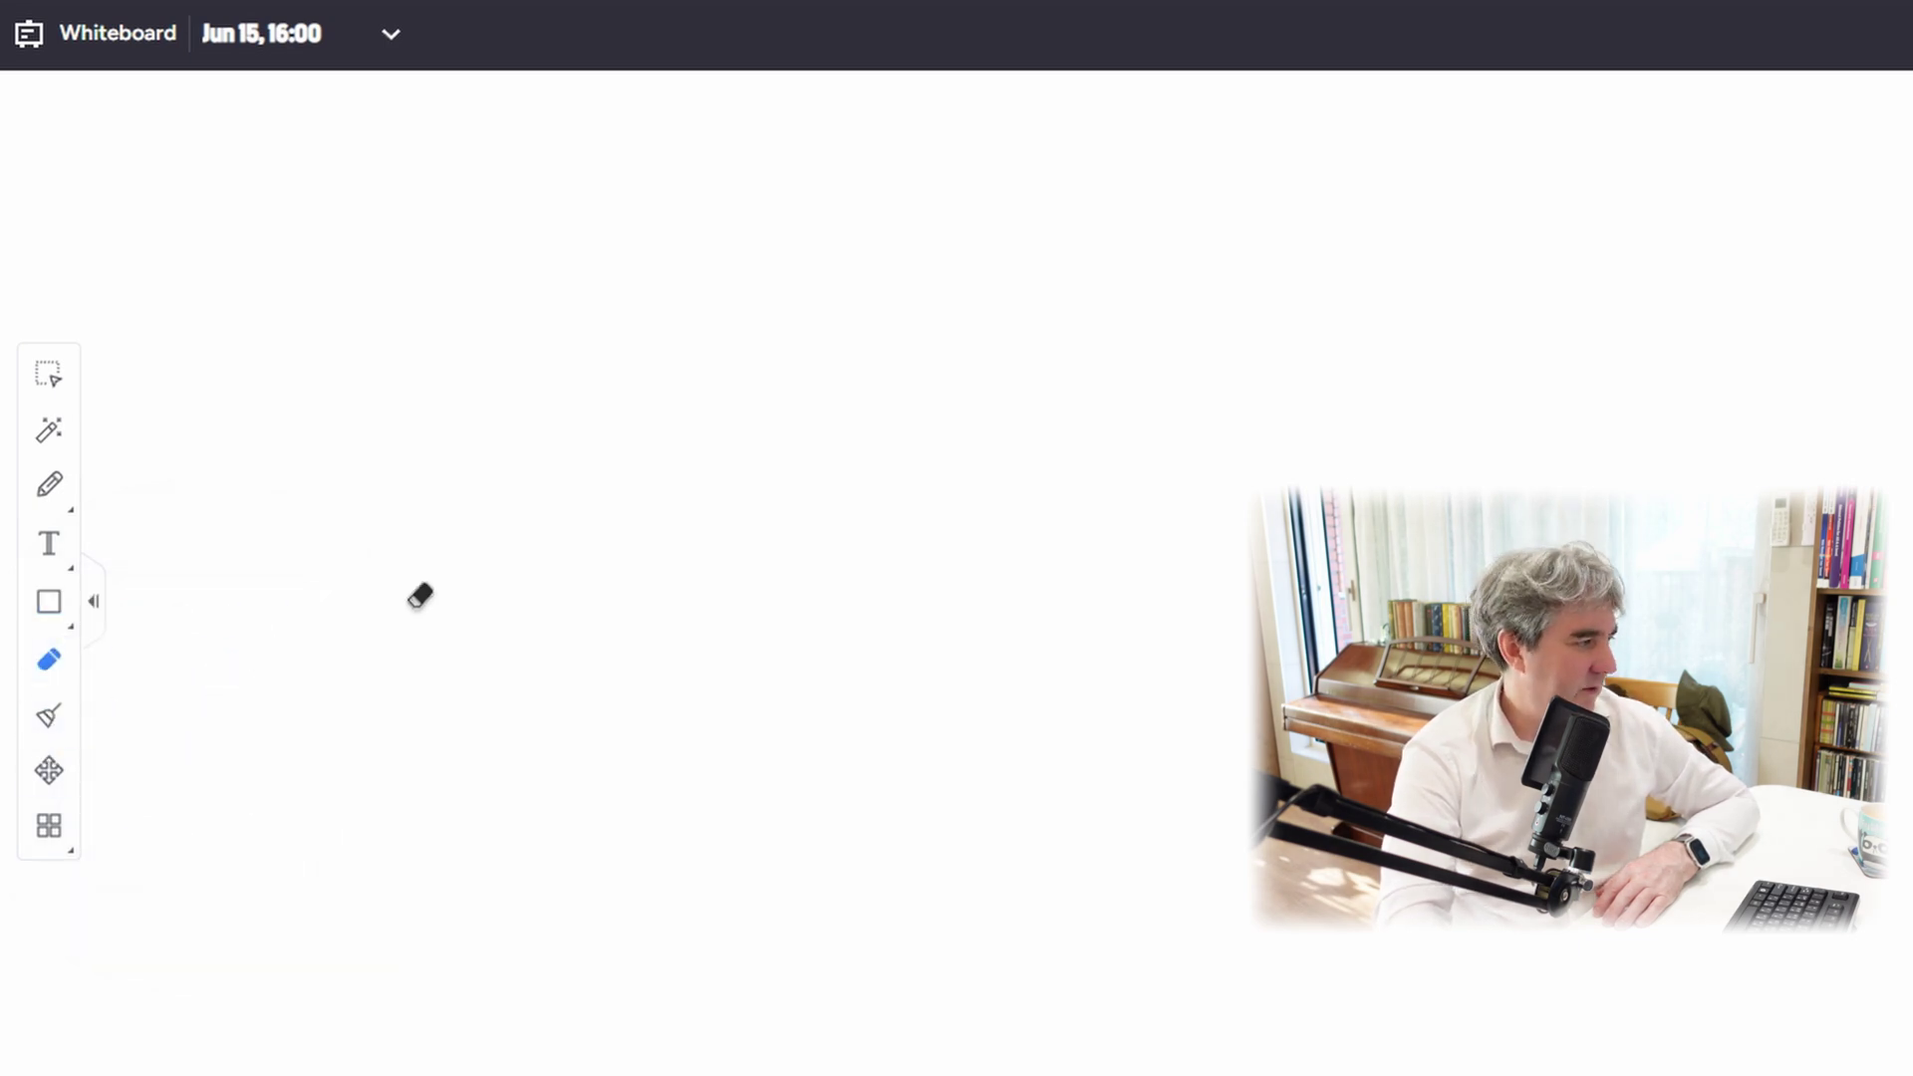
{"action": "left_click", "coordinate": [47, 770]}
{"action": "left_click", "coordinate": [48, 826]}
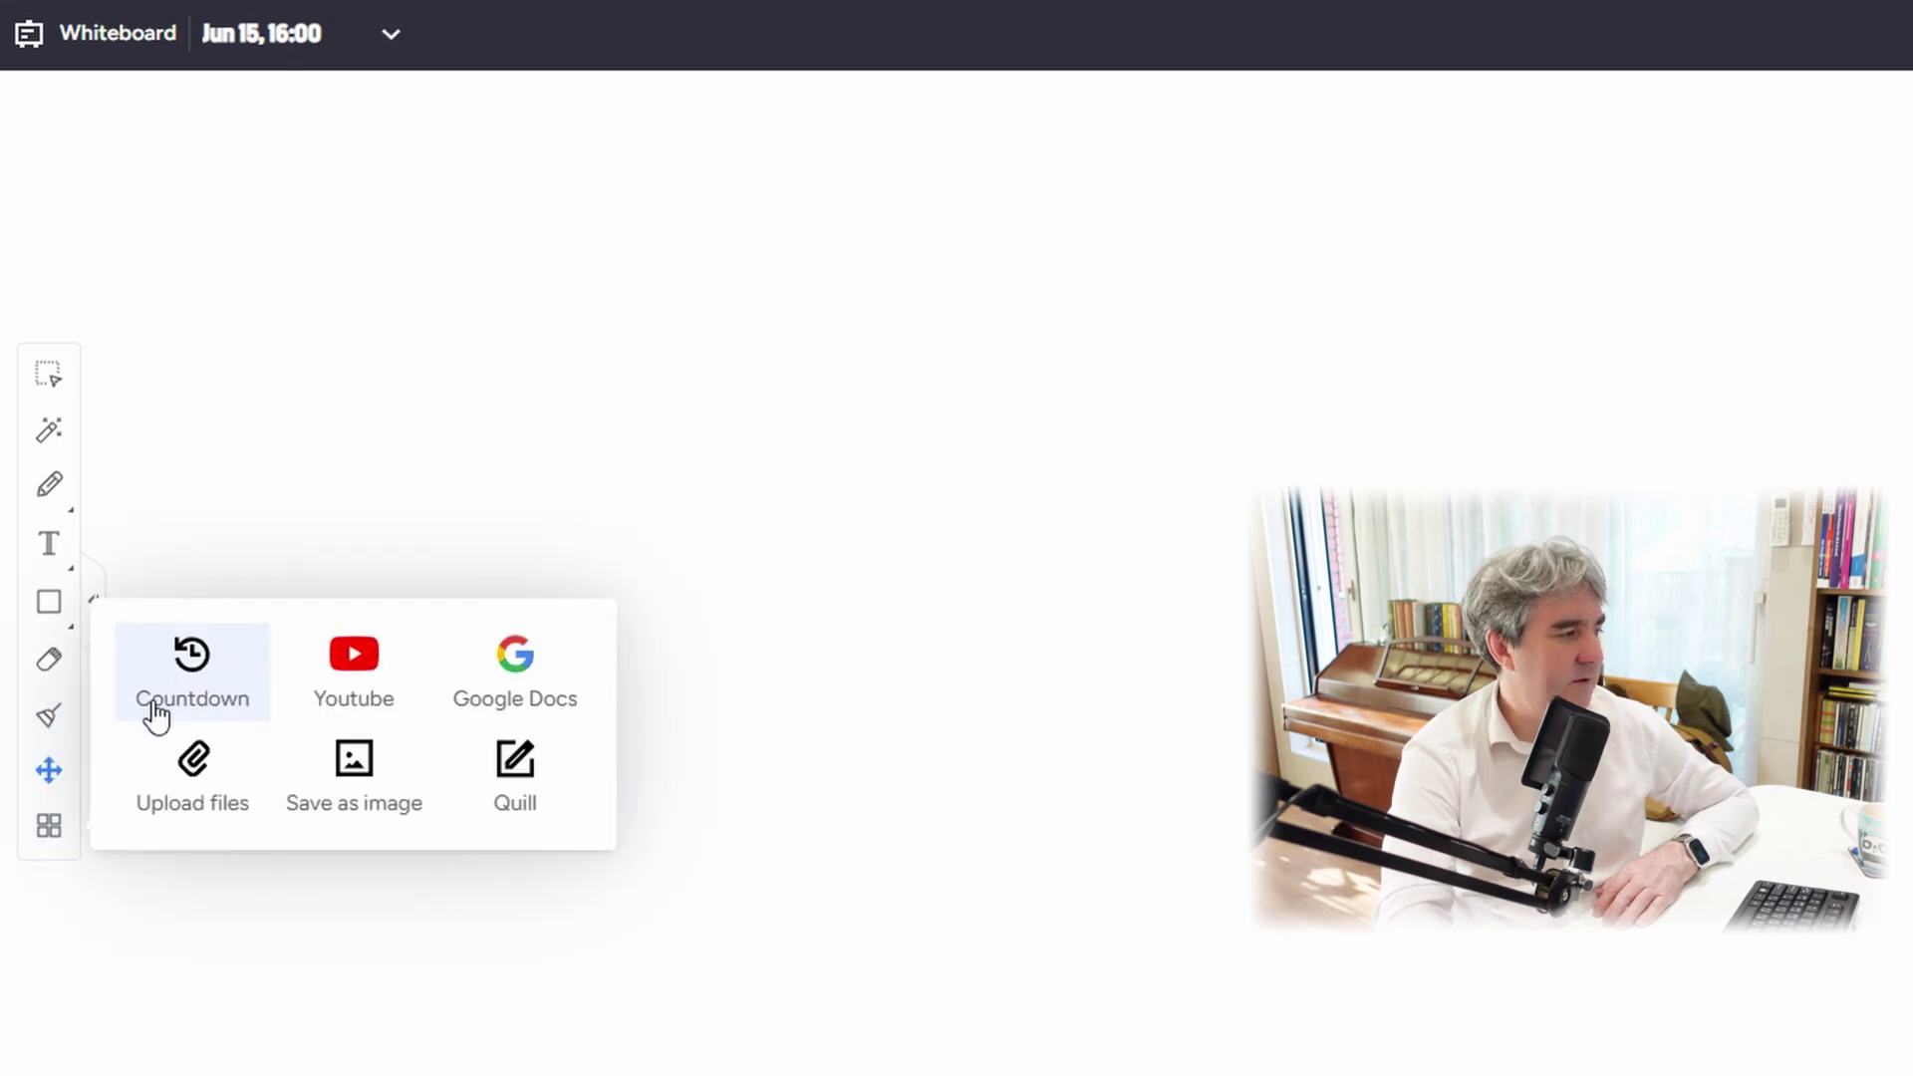
Add a Countdown timer set to 03:00, then start, pause and reset it
{"action": "left_click", "coordinate": [206, 698]}
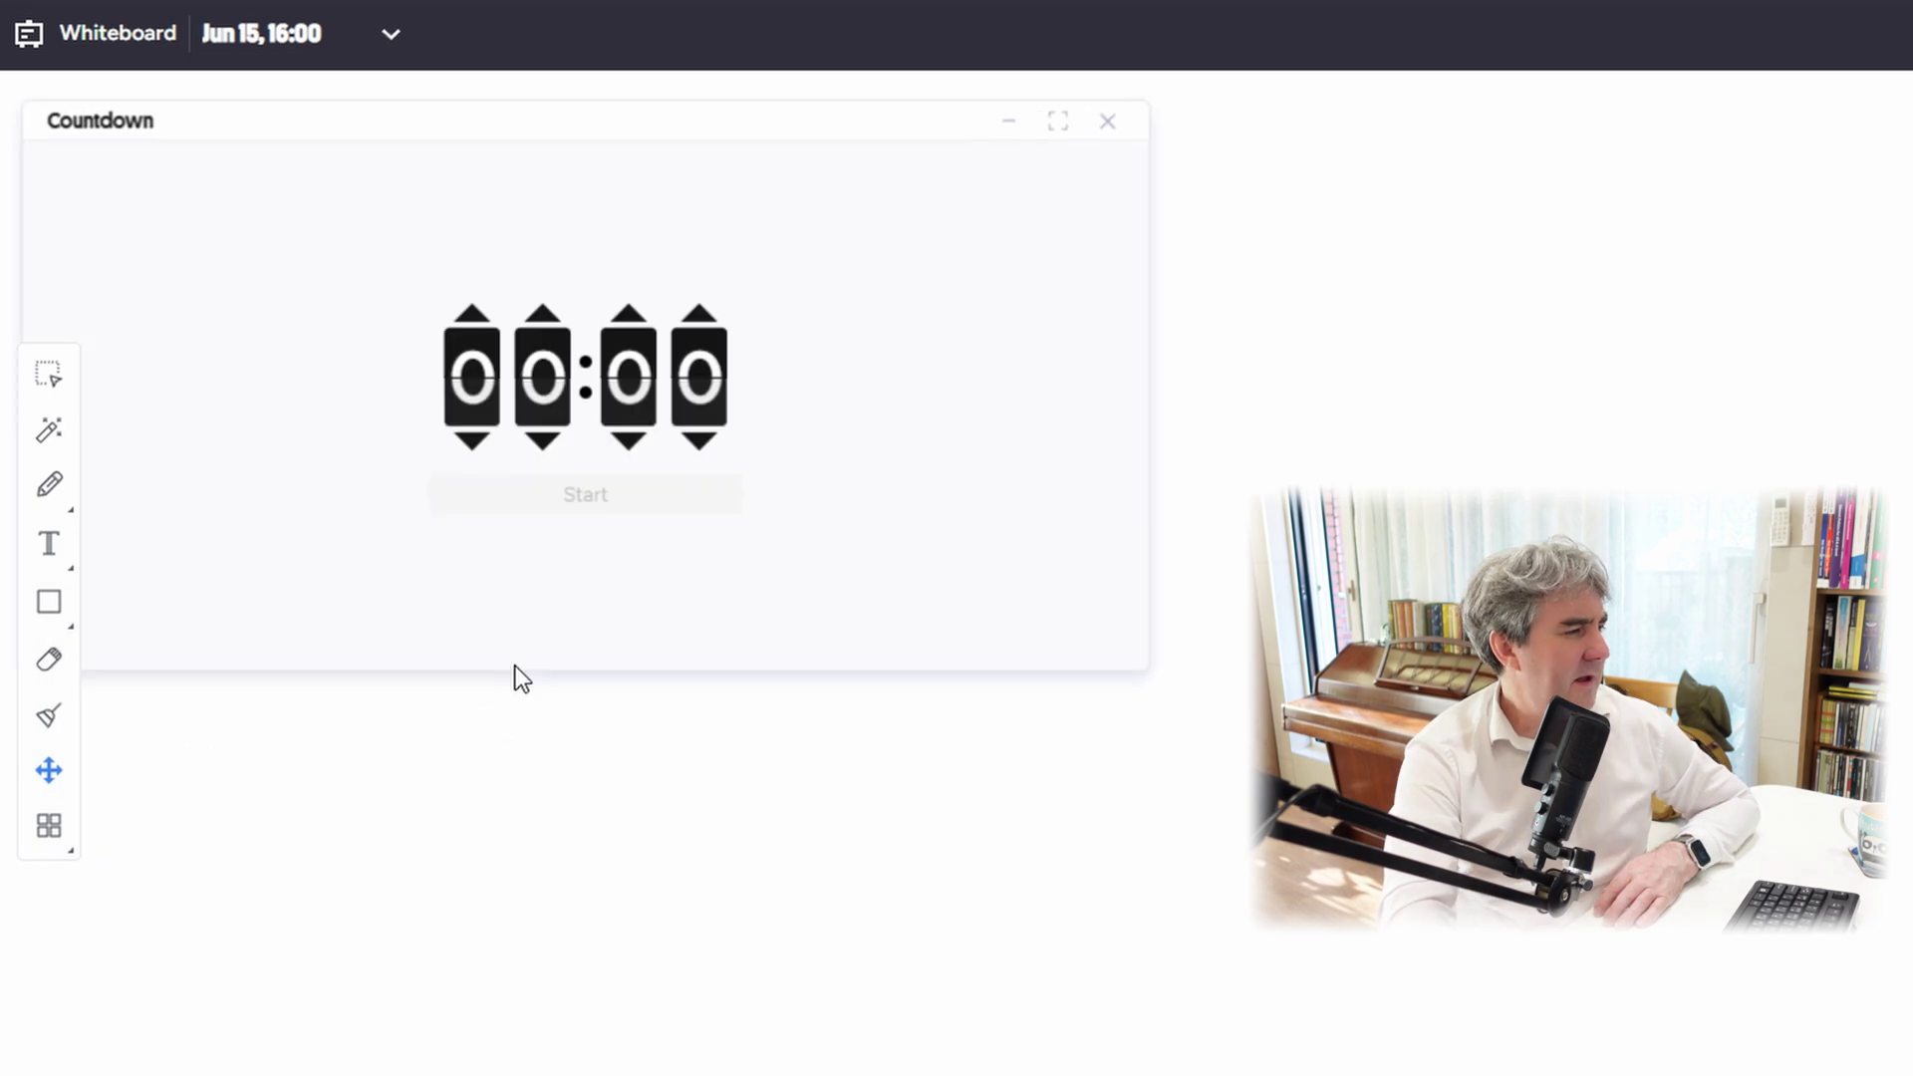
{"action": "left_click", "coordinate": [541, 319]}
{"action": "left_click", "coordinate": [541, 319]}
{"action": "left_click", "coordinate": [541, 319]}
{"action": "left_click", "coordinate": [602, 493]}
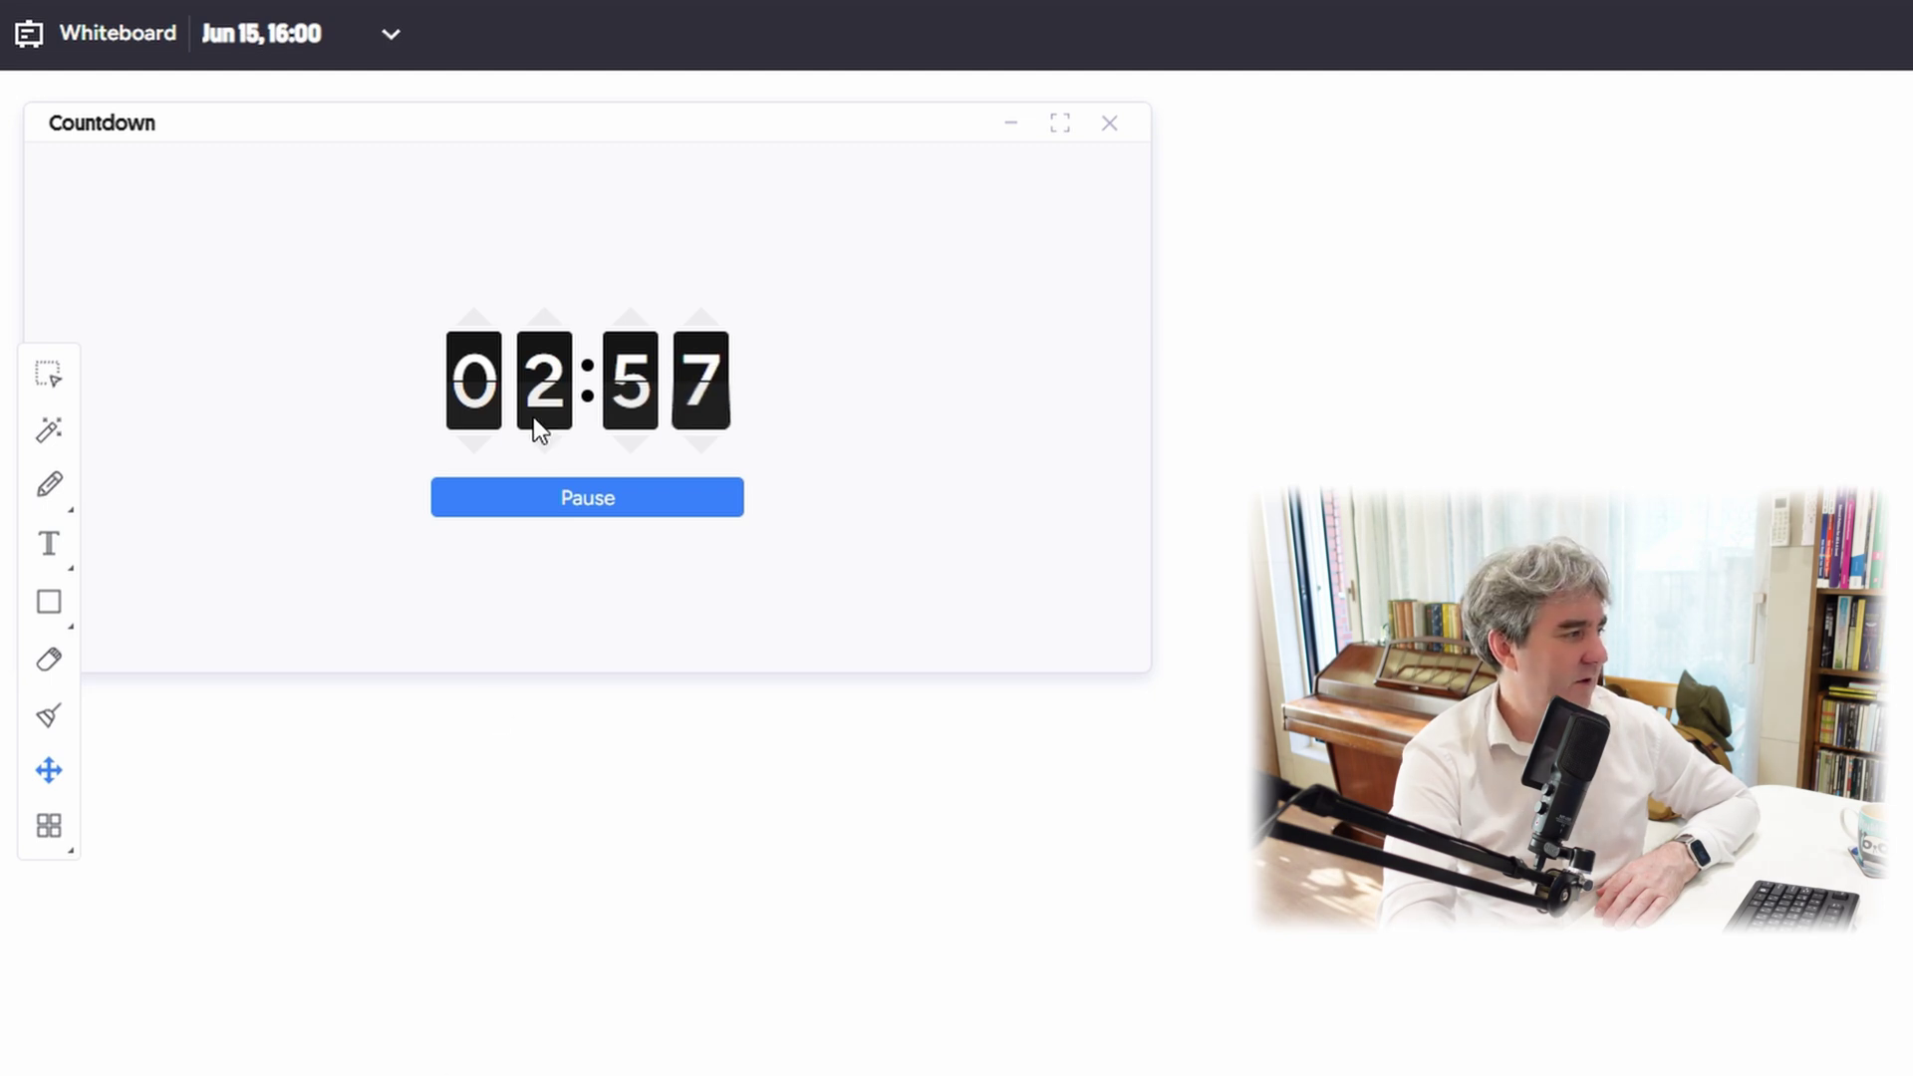
{"action": "left_click", "coordinate": [577, 506]}
{"action": "left_click", "coordinate": [564, 513]}
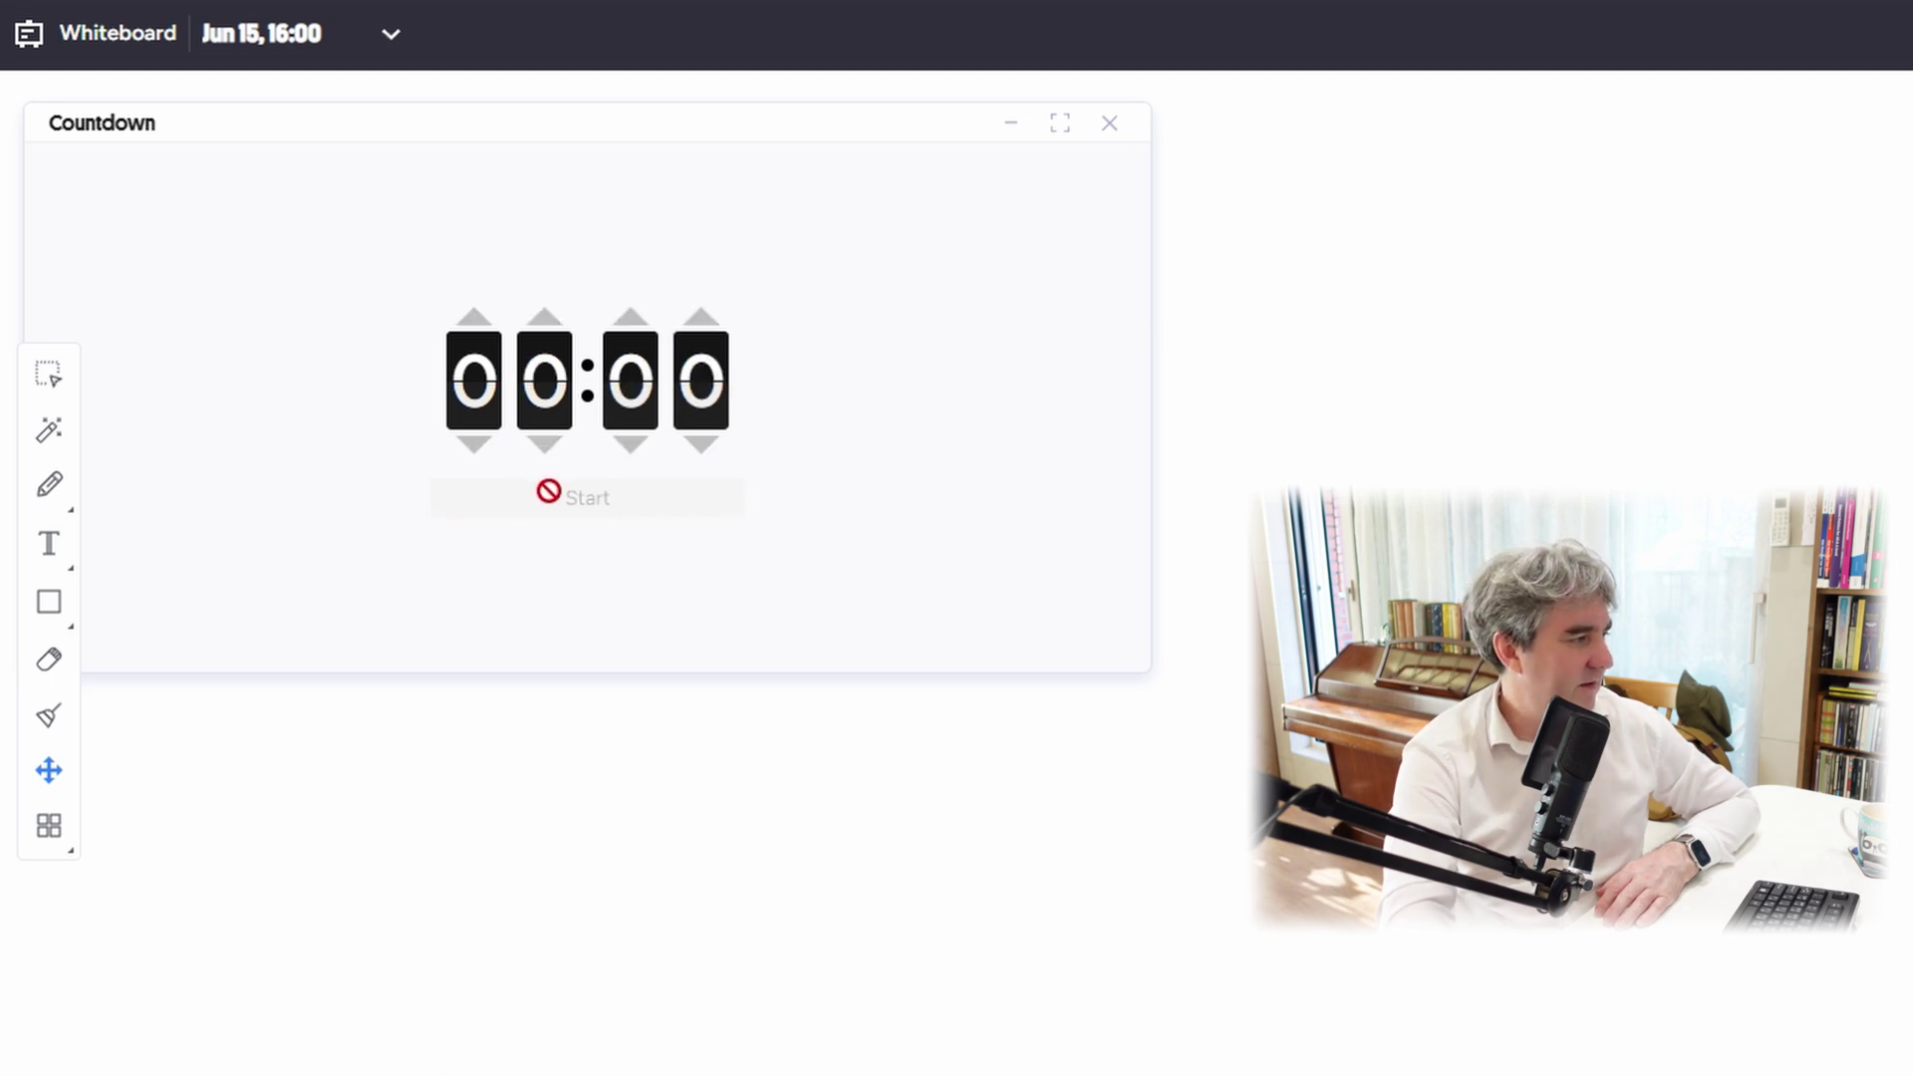
Run a 01:00 countdown, pause and reset it, then close the timer
{"action": "left_click", "coordinate": [543, 319]}
{"action": "left_click", "coordinate": [595, 516]}
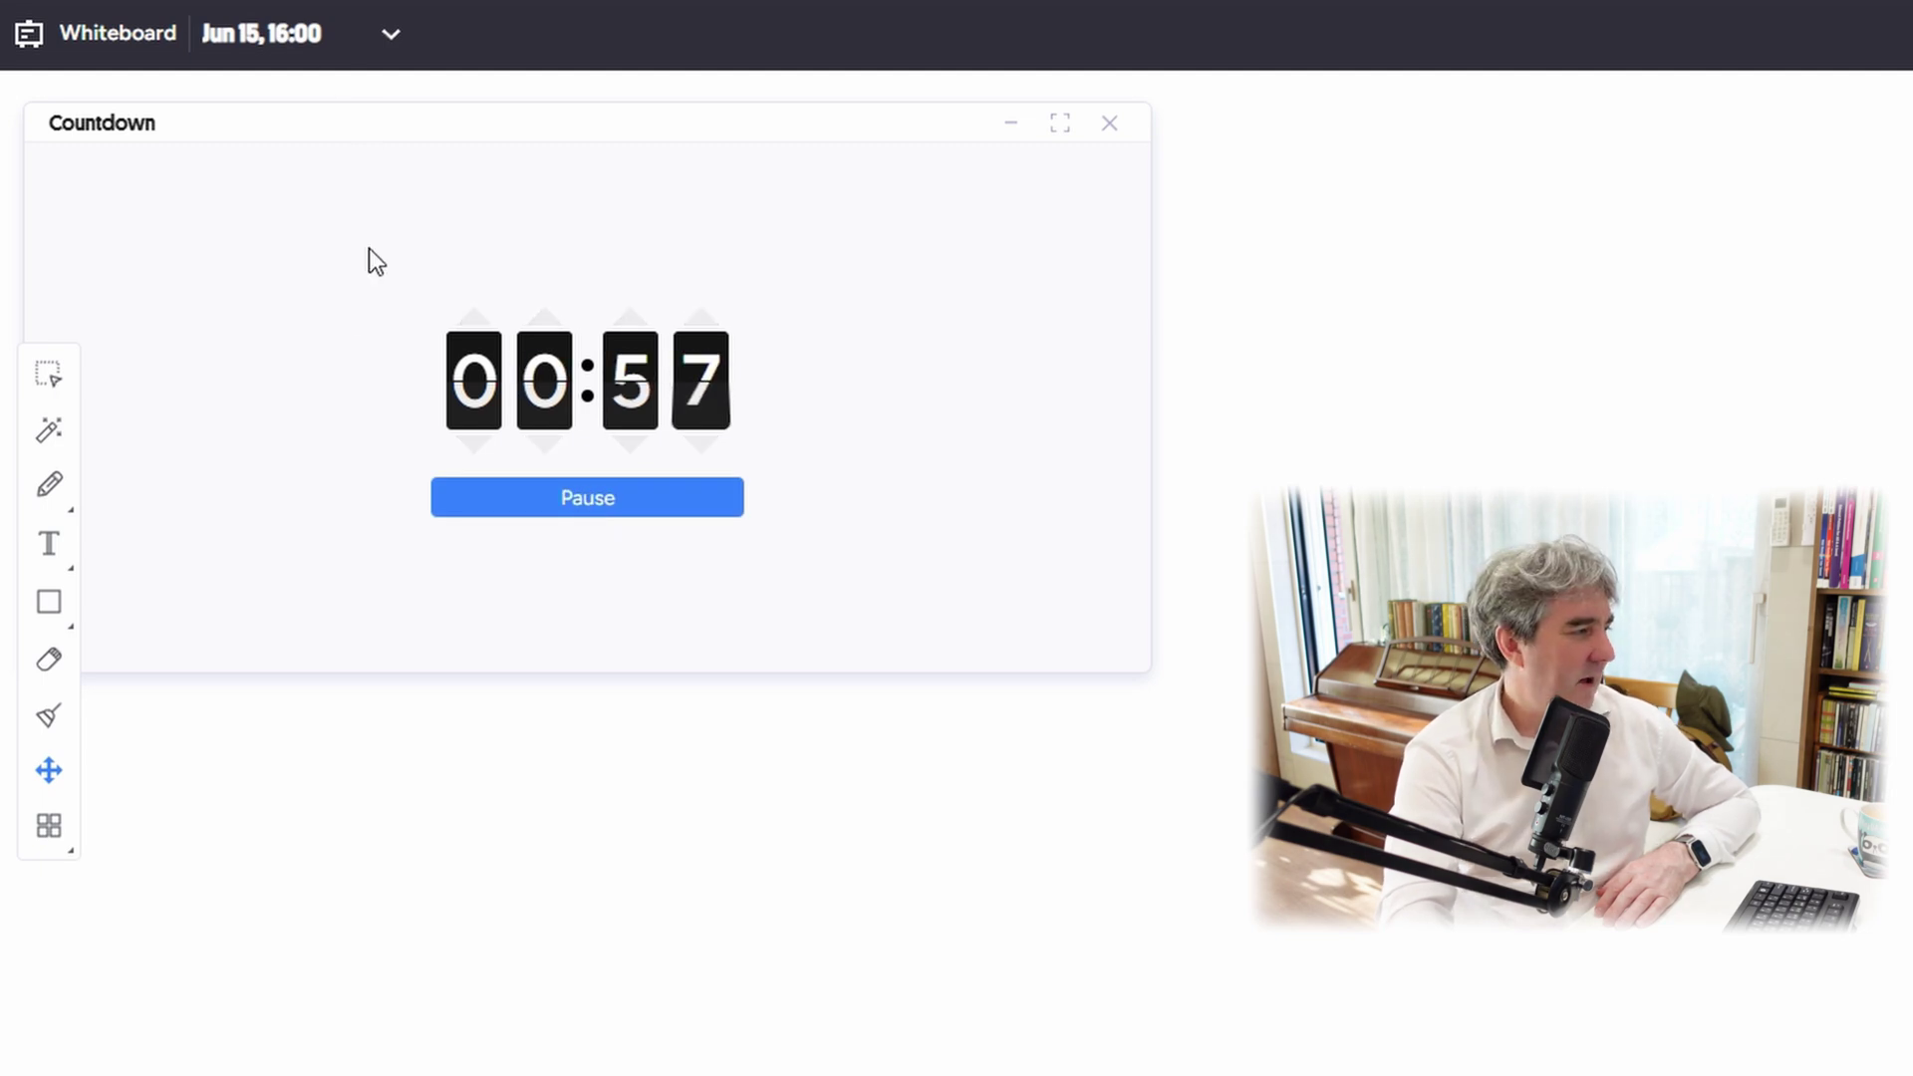
{"action": "left_click", "coordinate": [554, 511]}
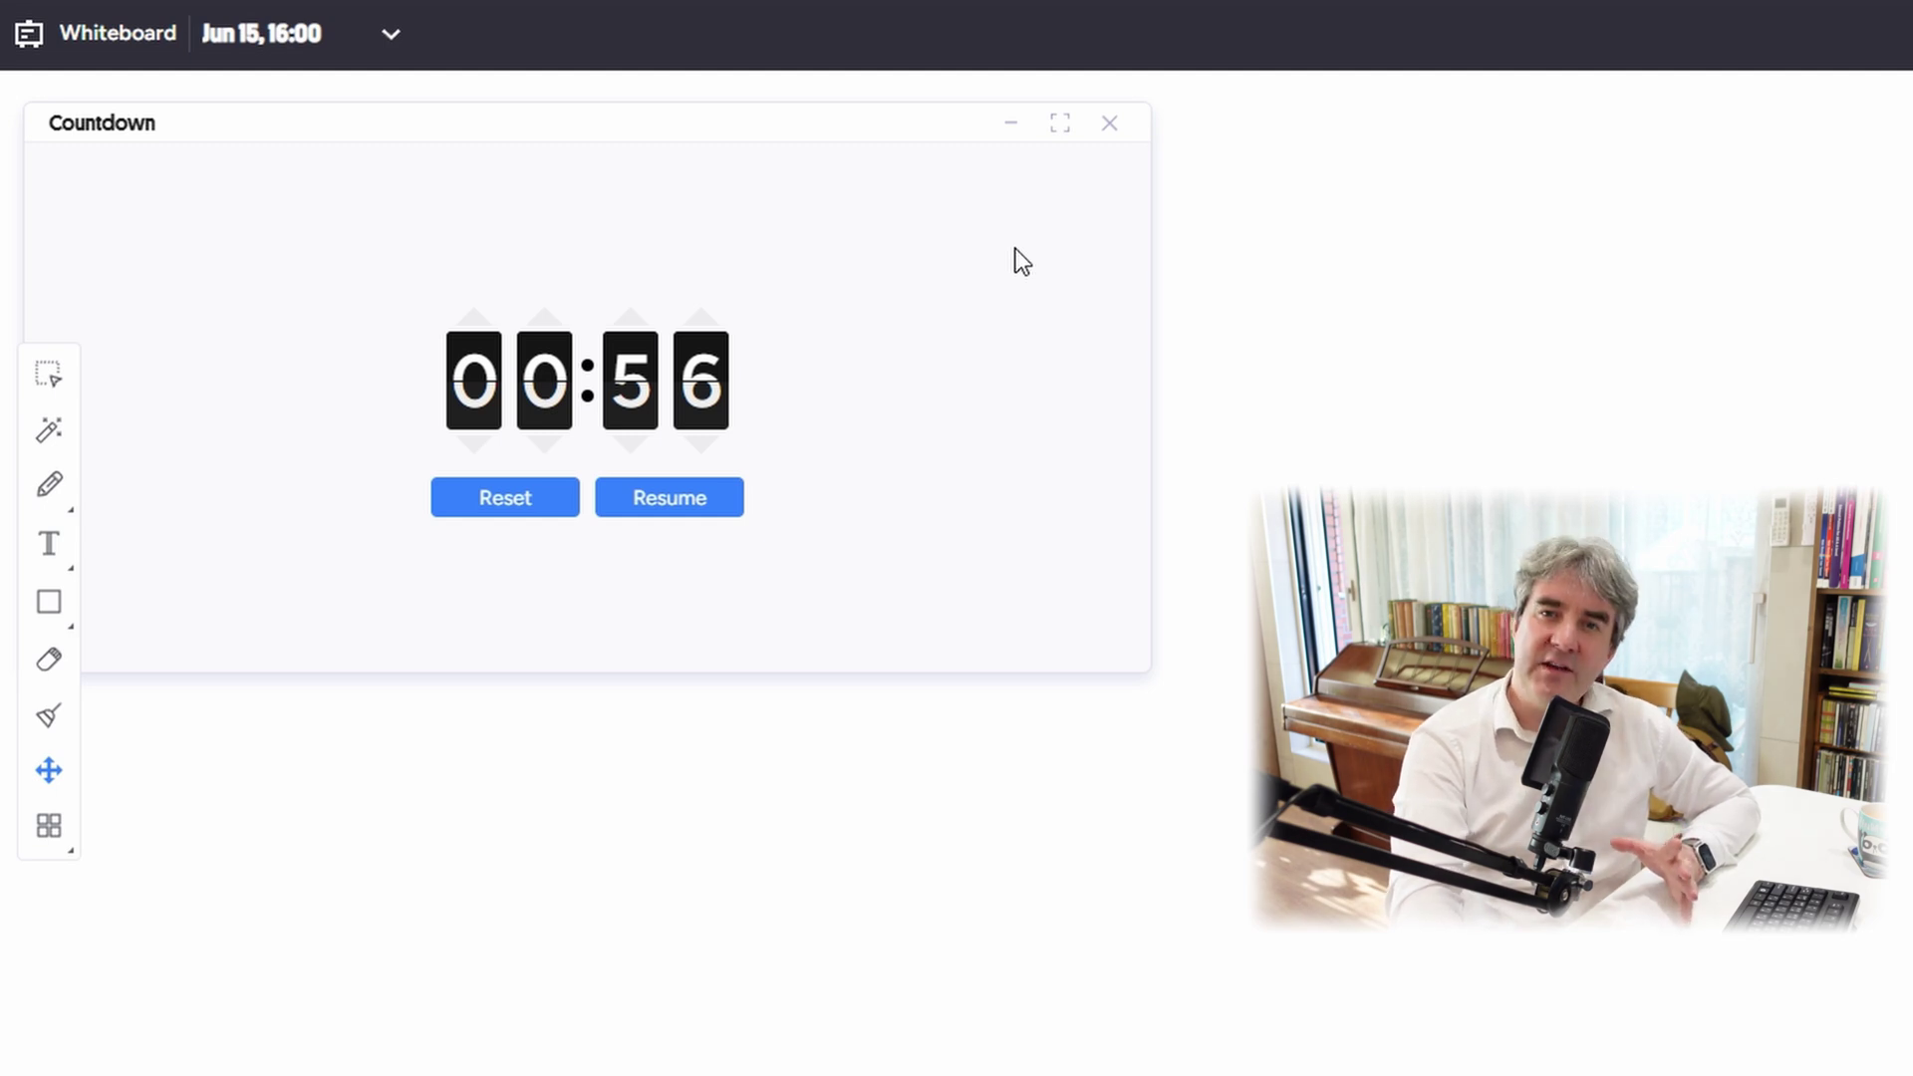
{"action": "left_click", "coordinate": [544, 495]}
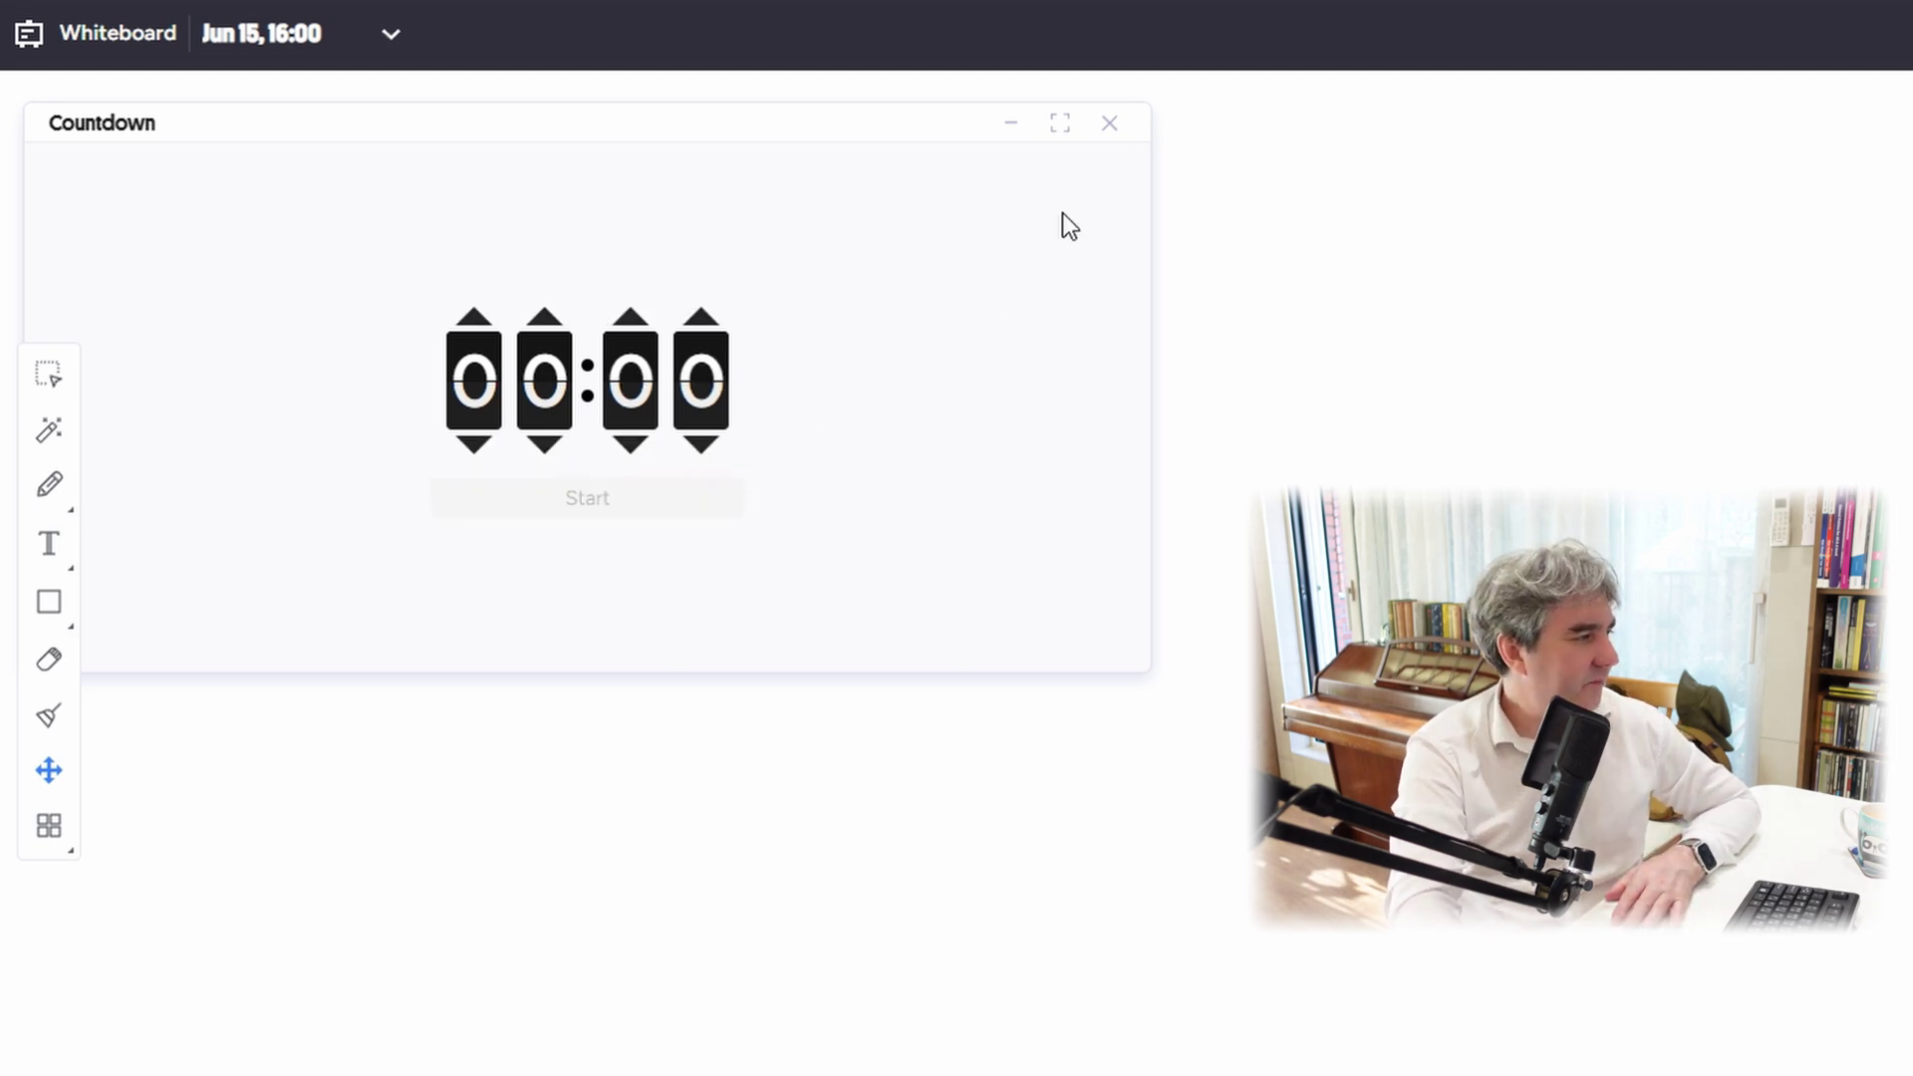
{"action": "left_click", "coordinate": [1111, 124]}
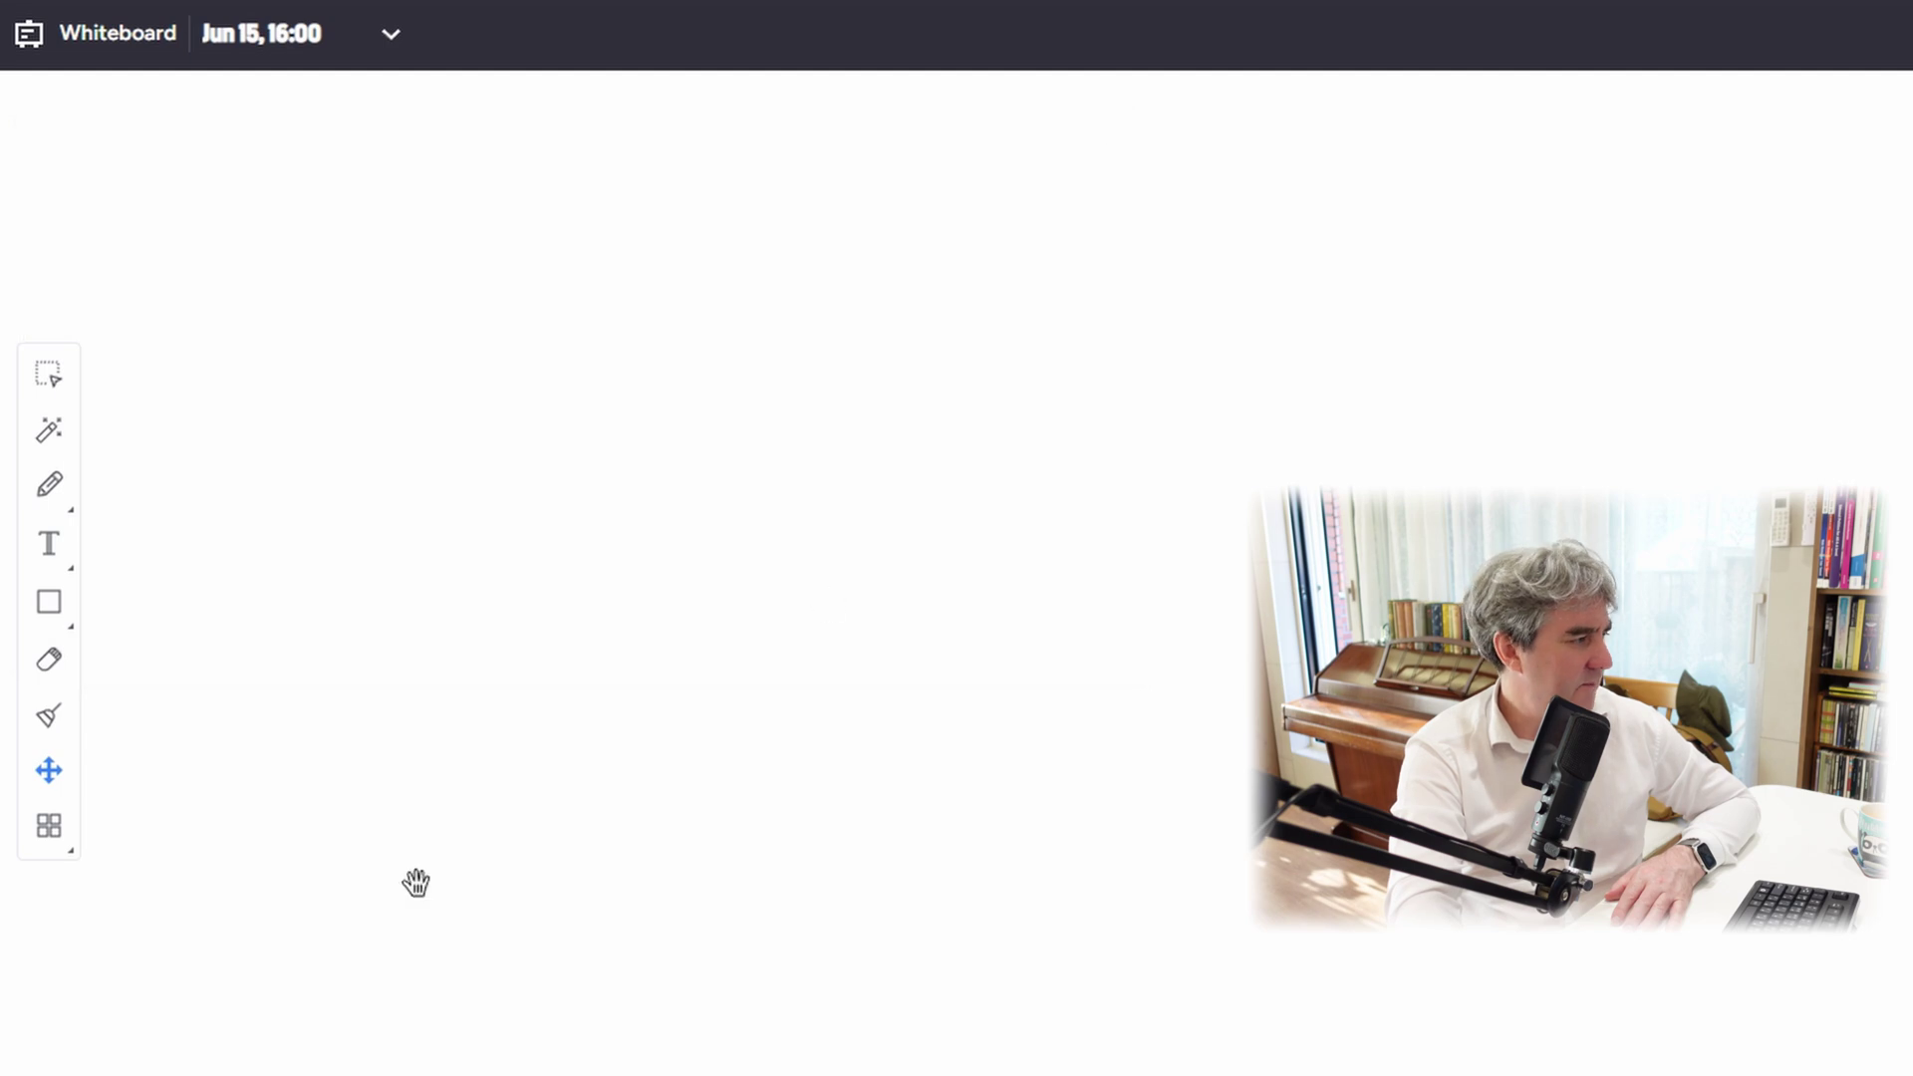
Add a Quill text editor to the whiteboard, enlarge it, then close it
{"action": "left_click", "coordinate": [49, 839]}
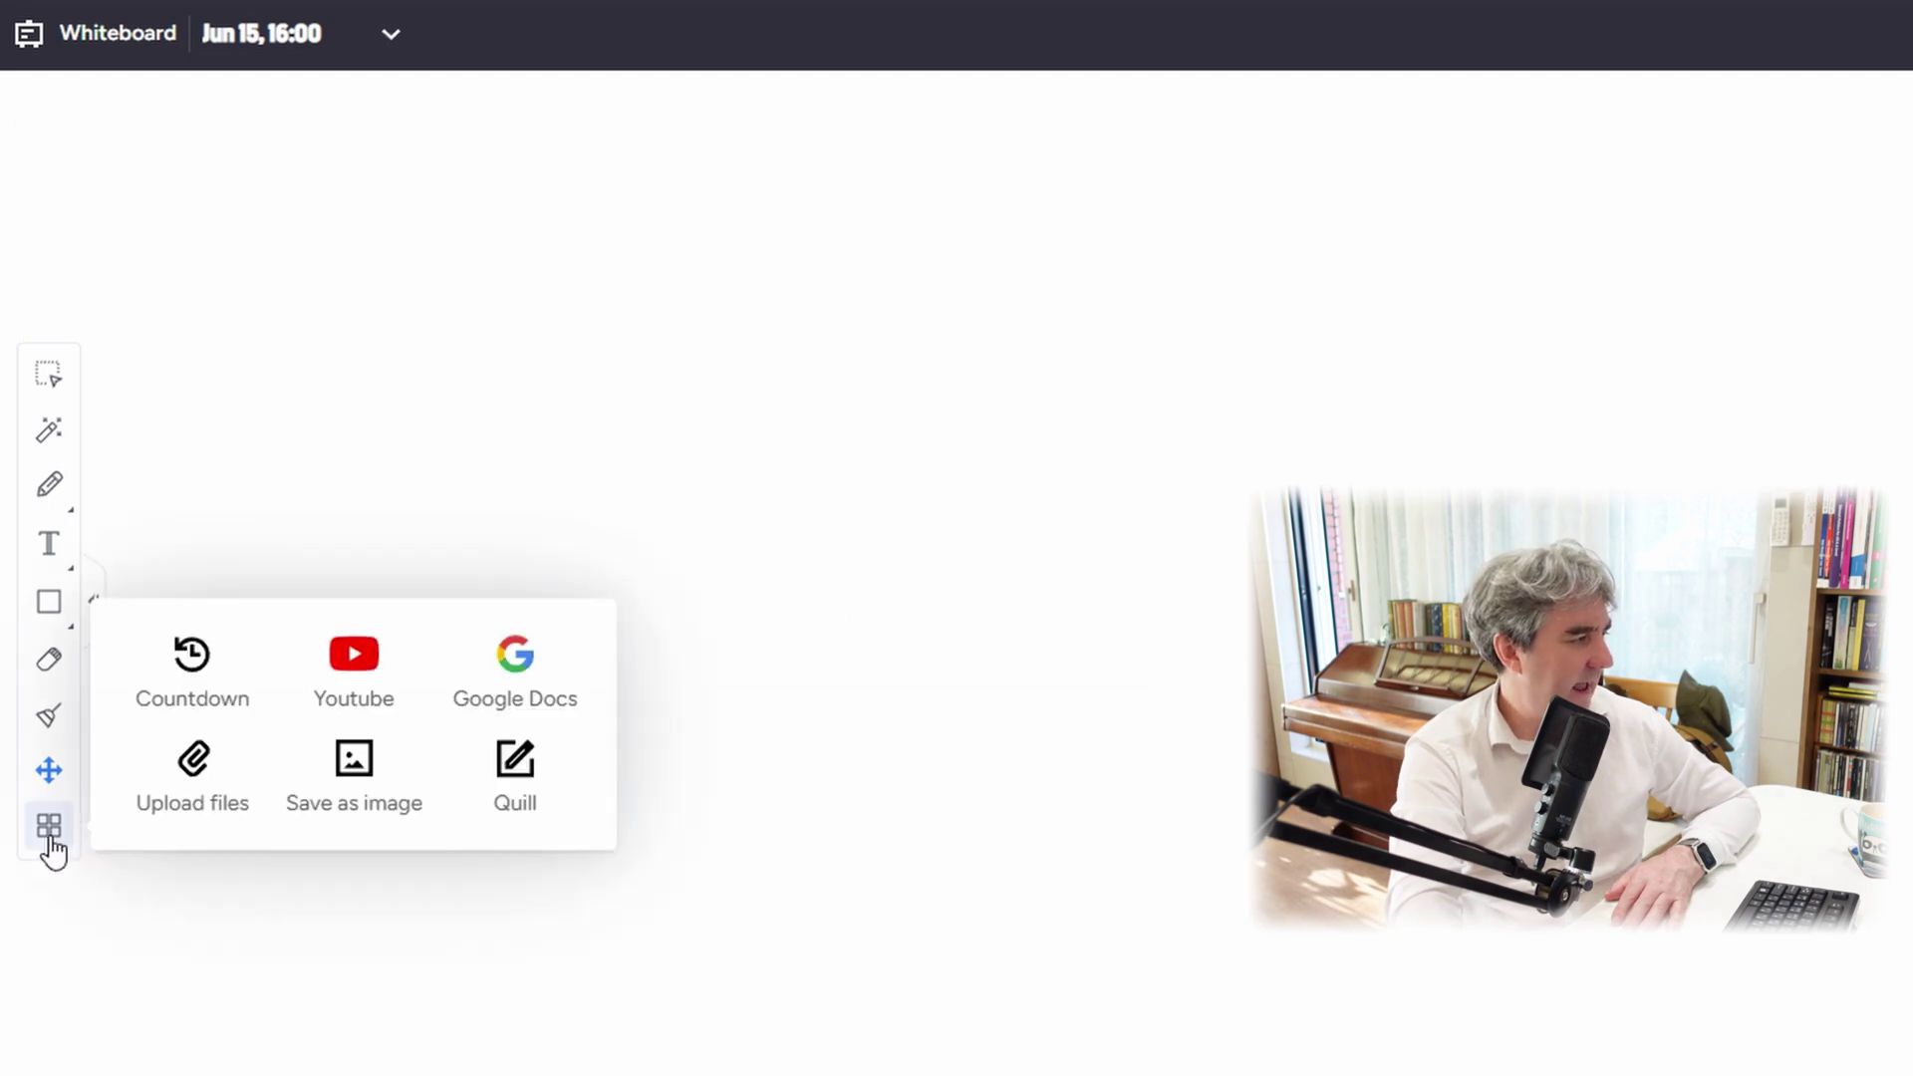
{"action": "left_click", "coordinate": [531, 767]}
{"action": "left_click", "coordinate": [1058, 128]}
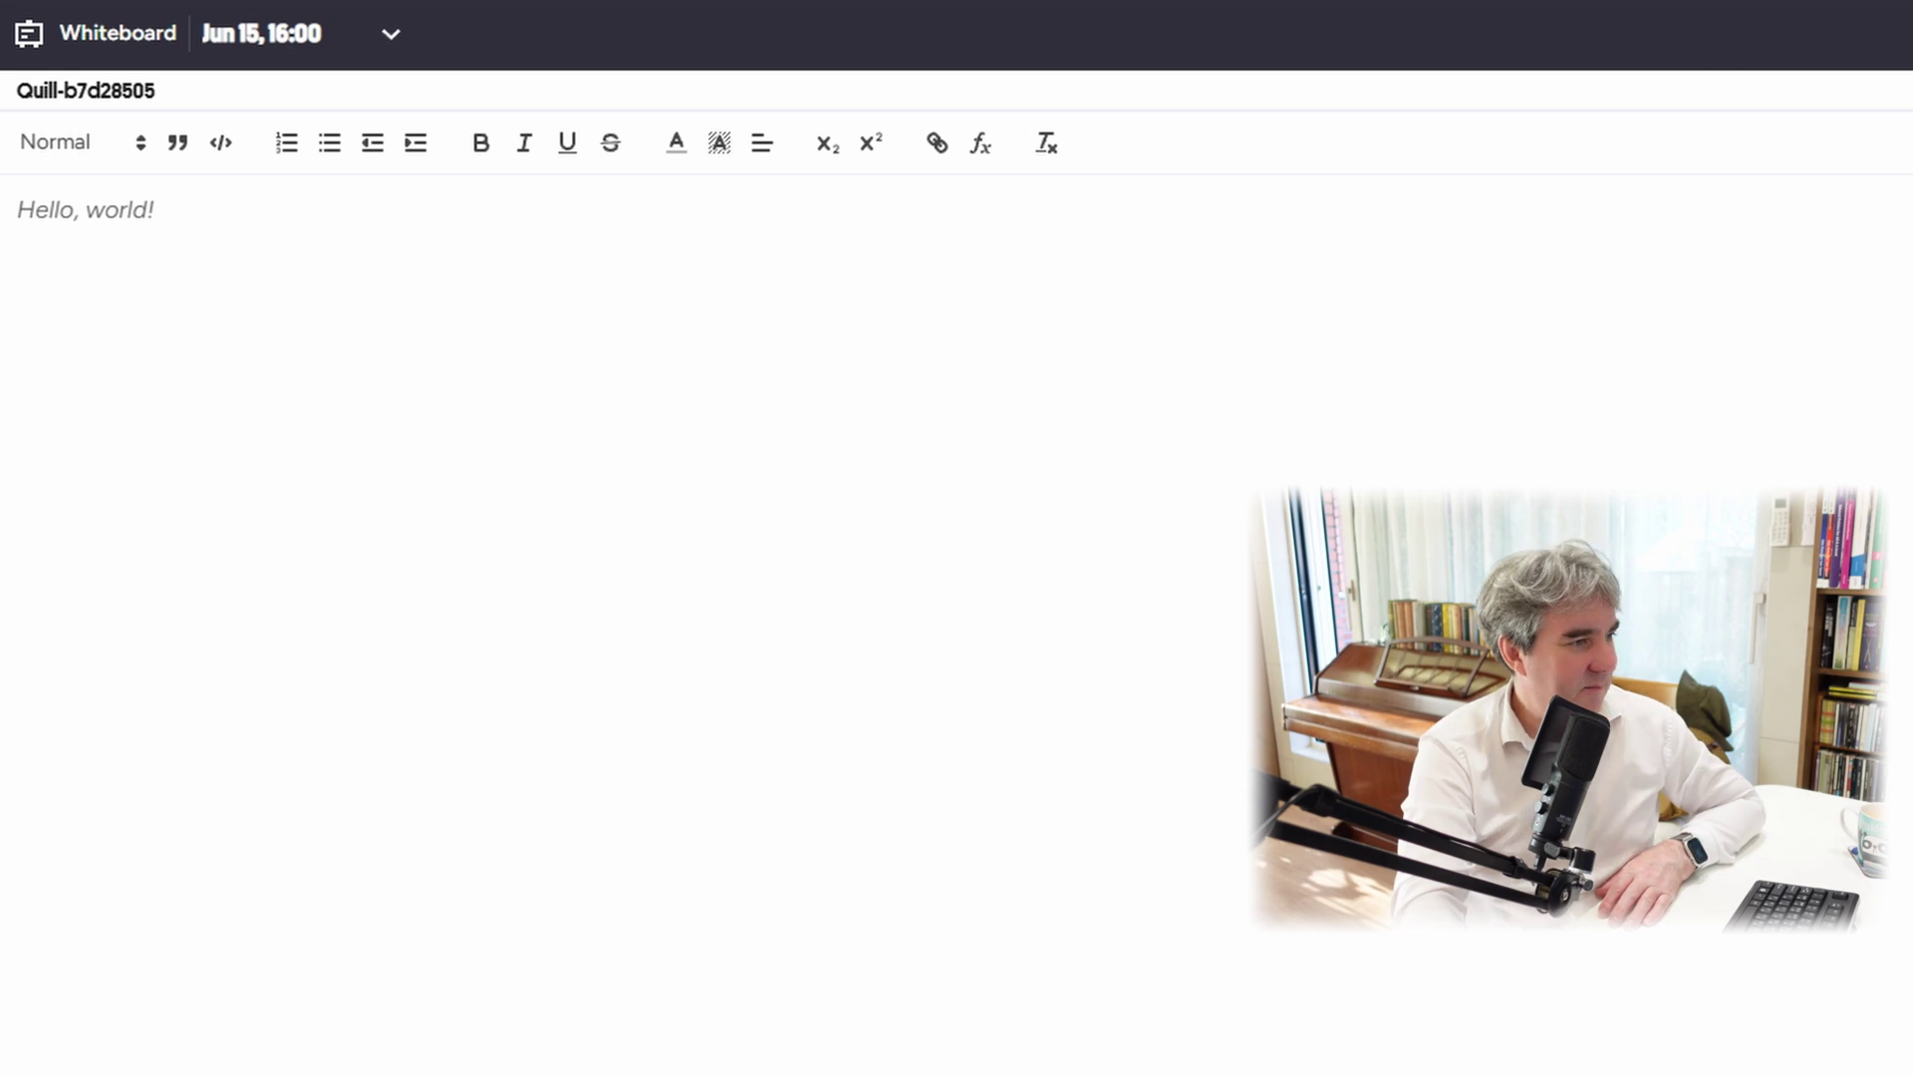
{"action": "key", "text": "Escape"}
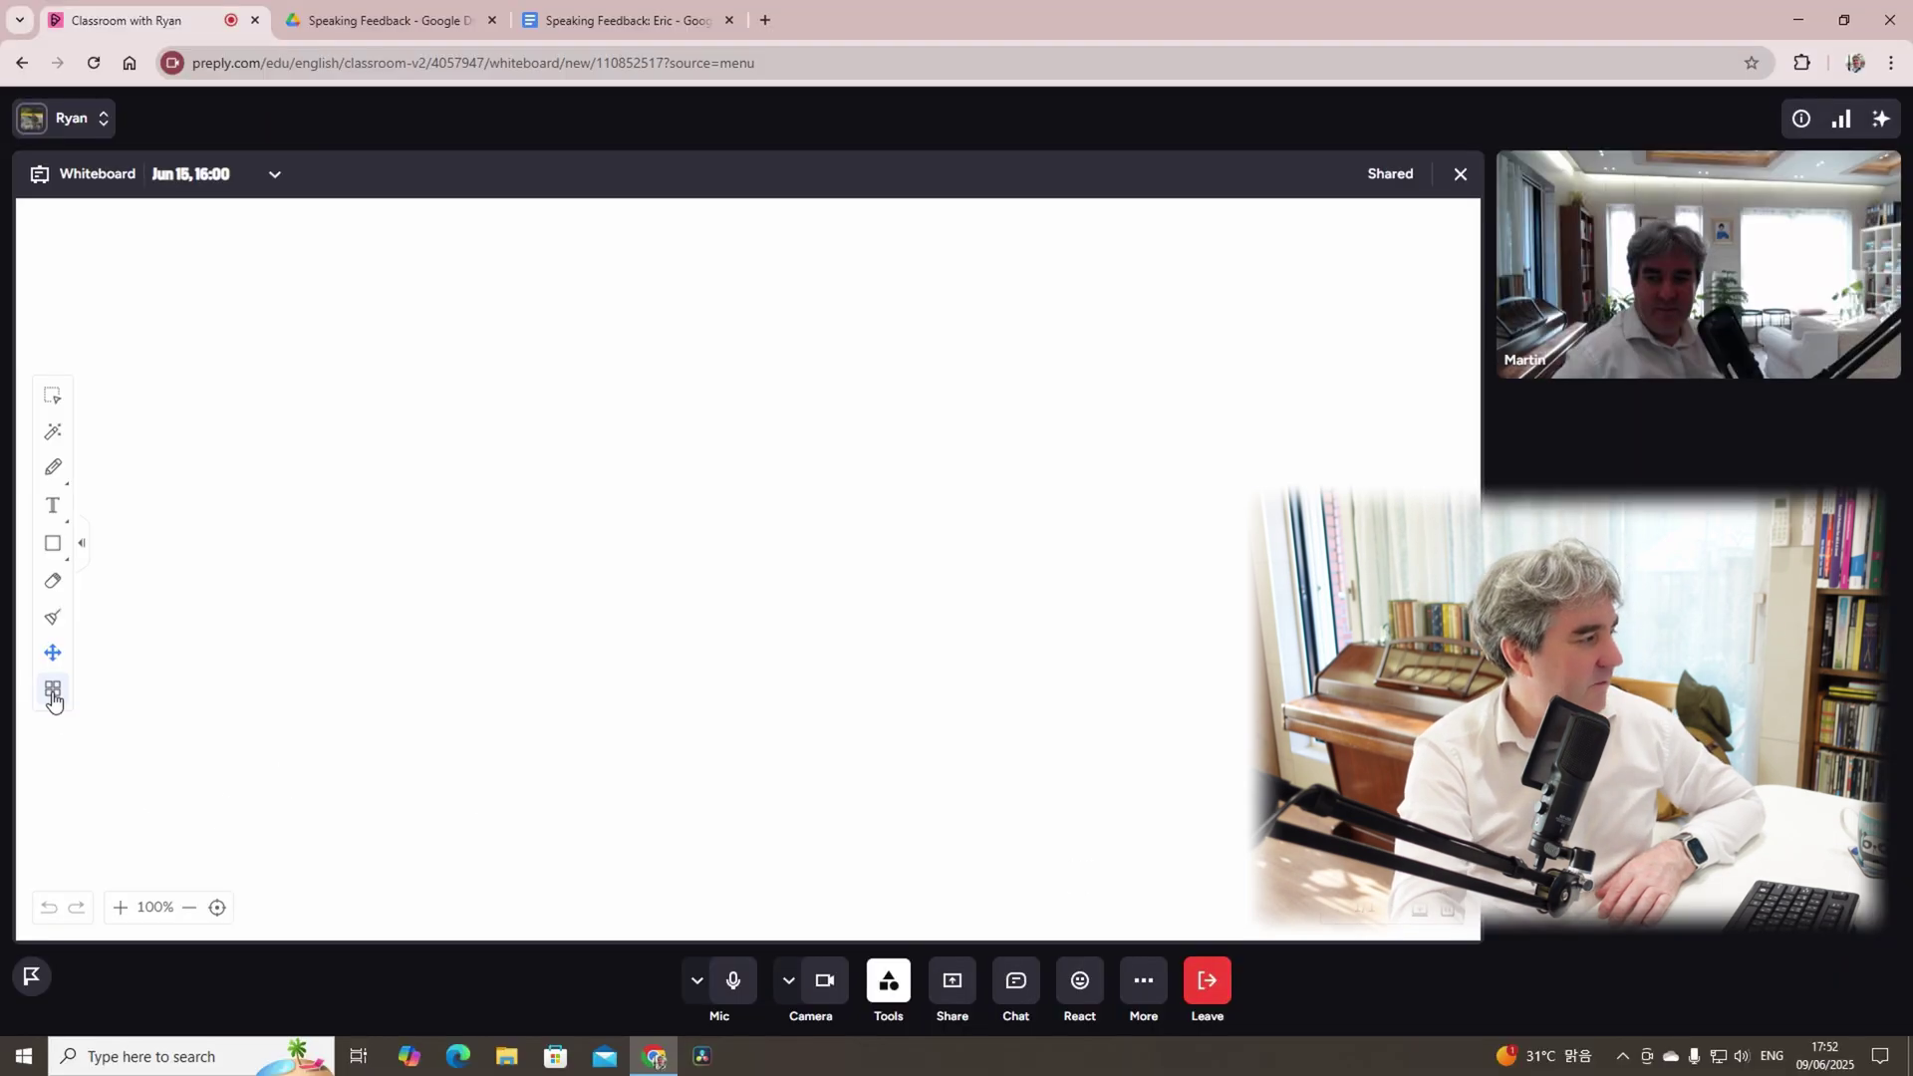
Start a Google Docs embed and copy the student's Speaking Feedback document link
{"action": "left_click", "coordinate": [48, 827]}
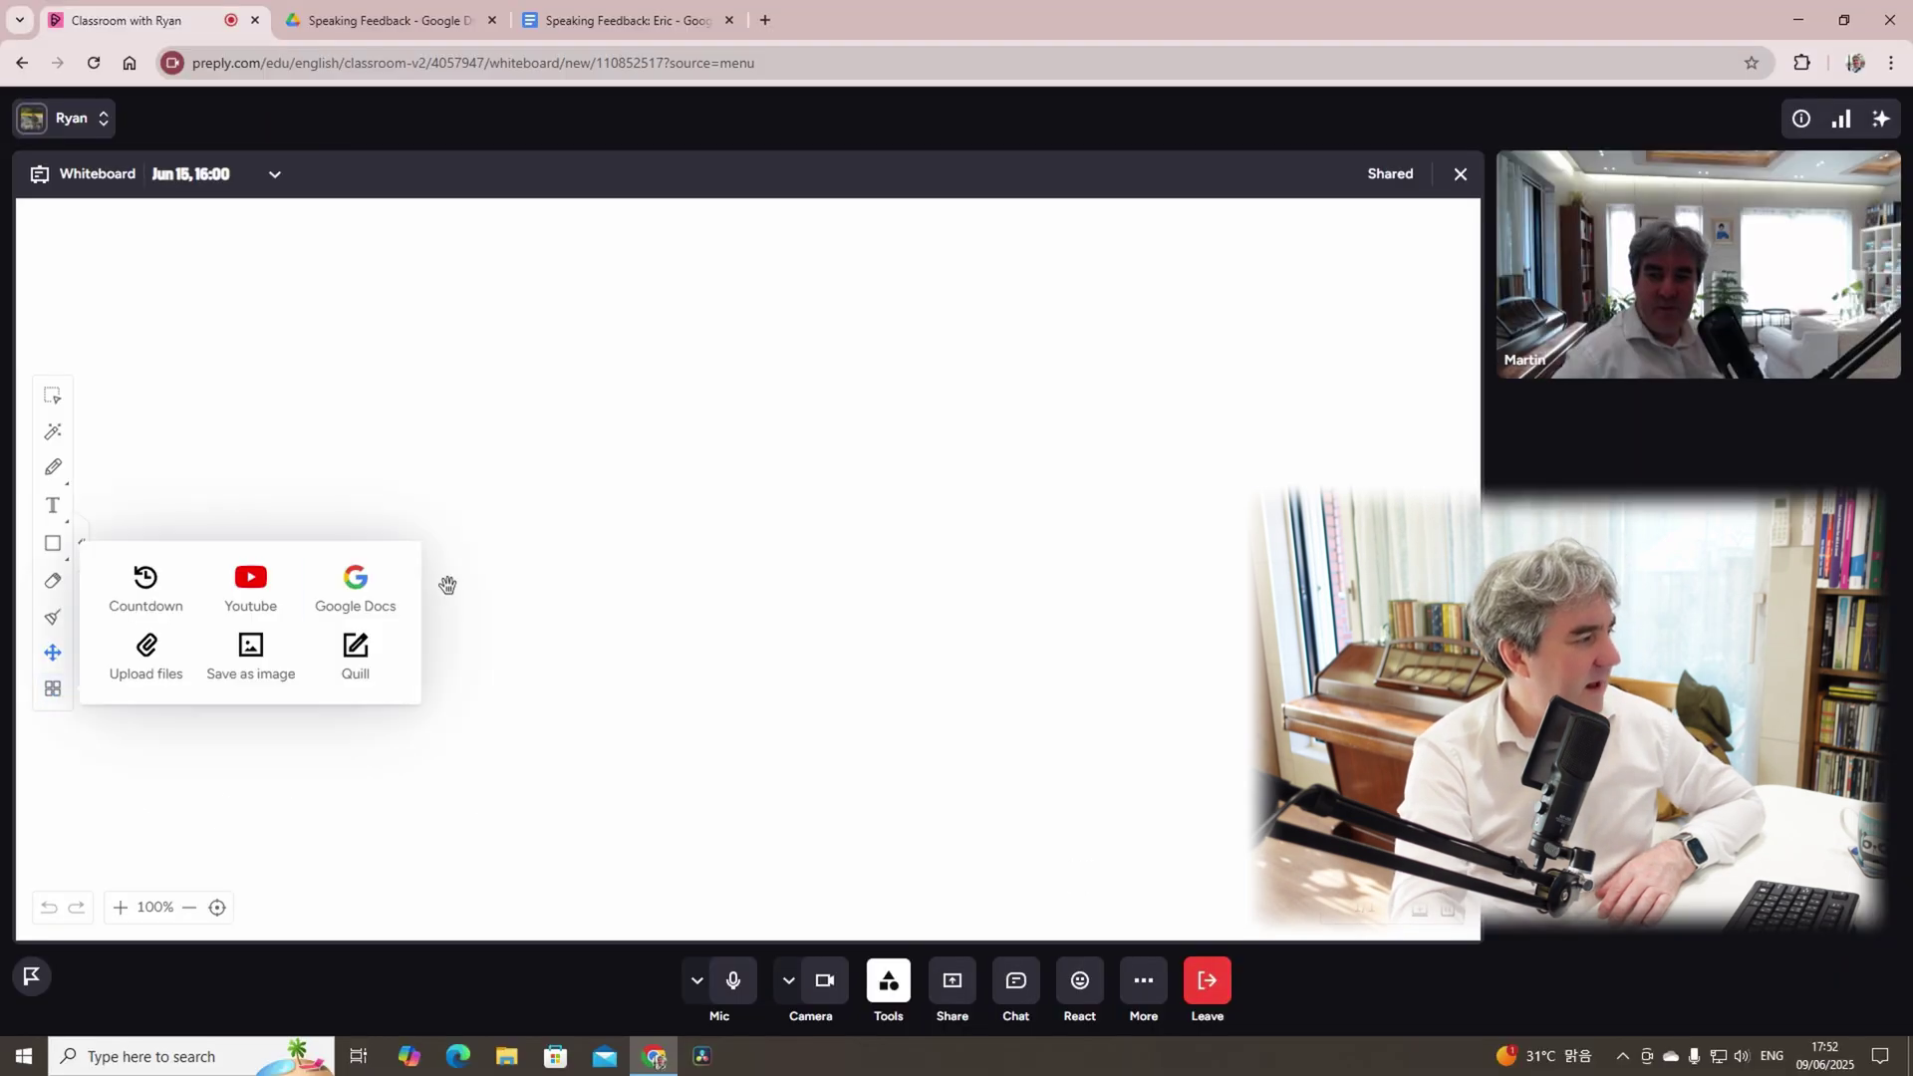
{"action": "left_click", "coordinate": [354, 588]}
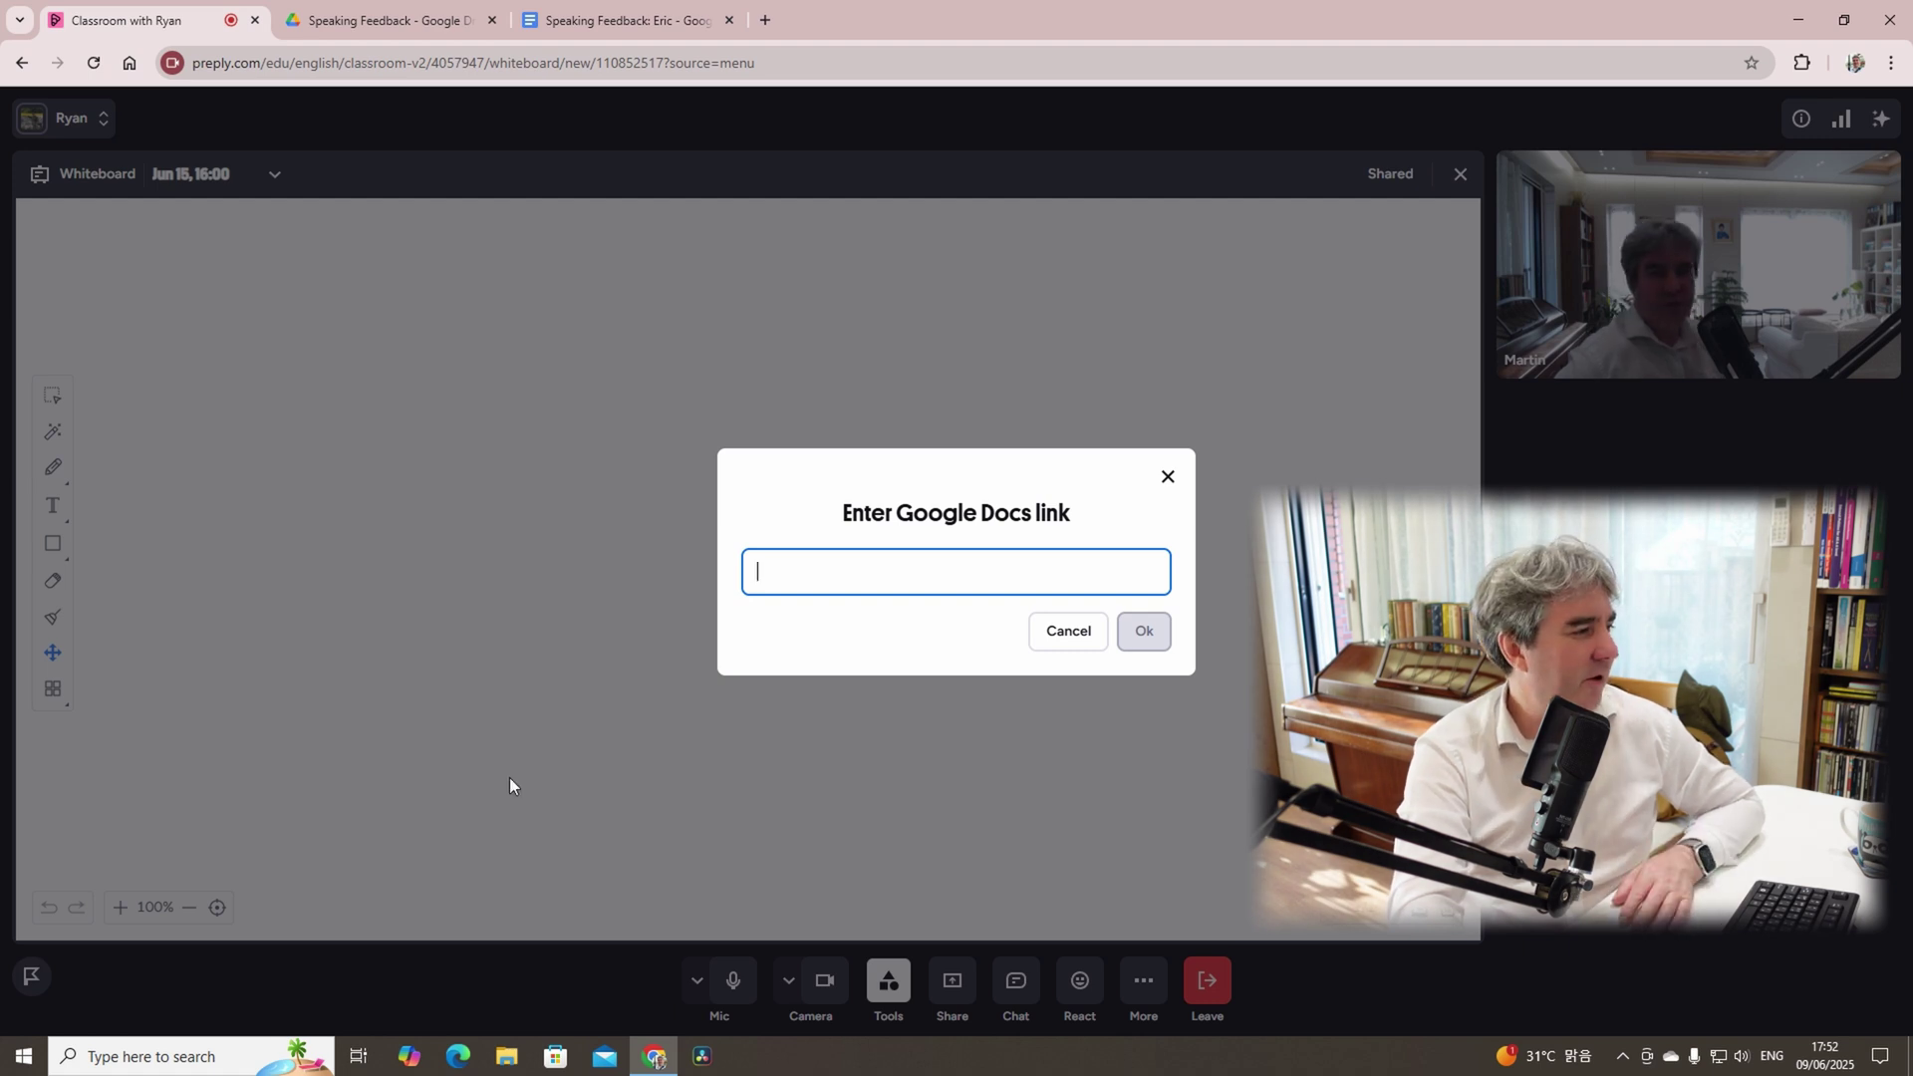
{"action": "left_click", "coordinate": [650, 15]}
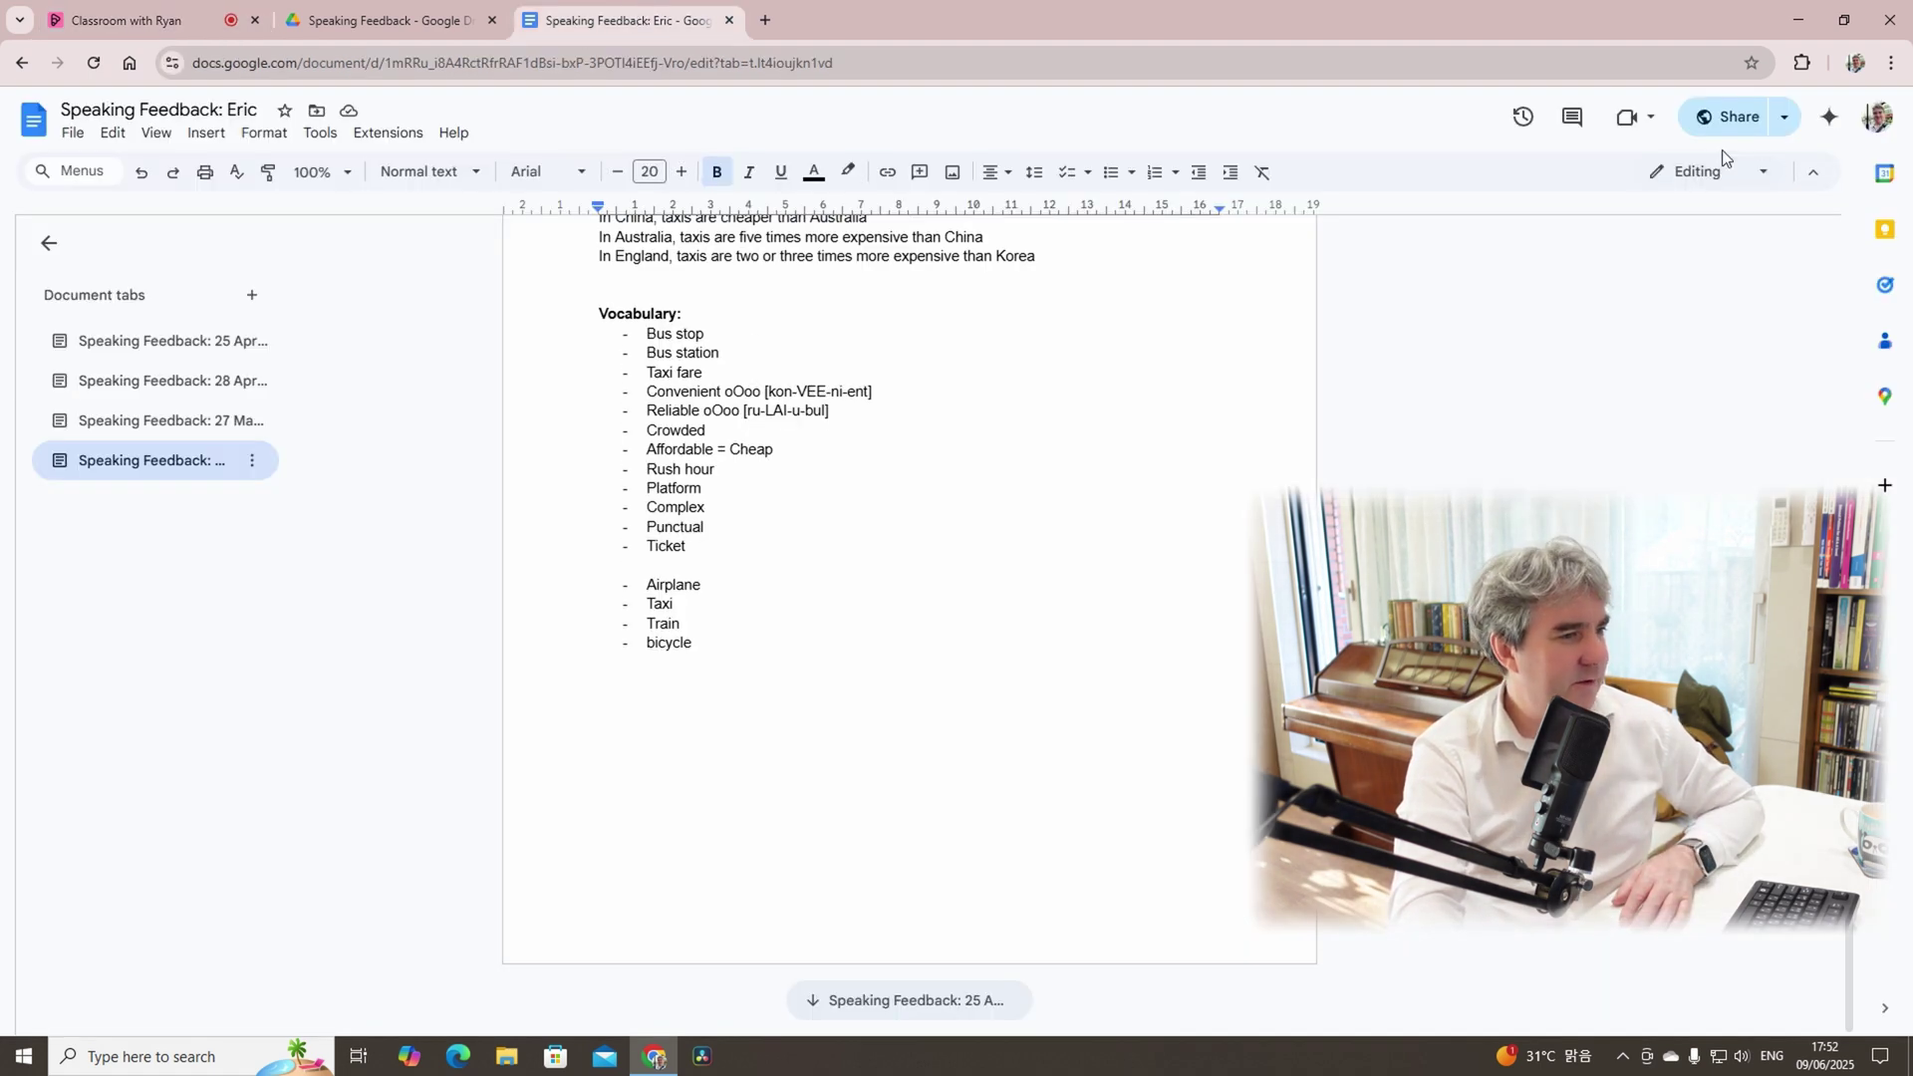
{"action": "left_click", "coordinate": [1784, 118]}
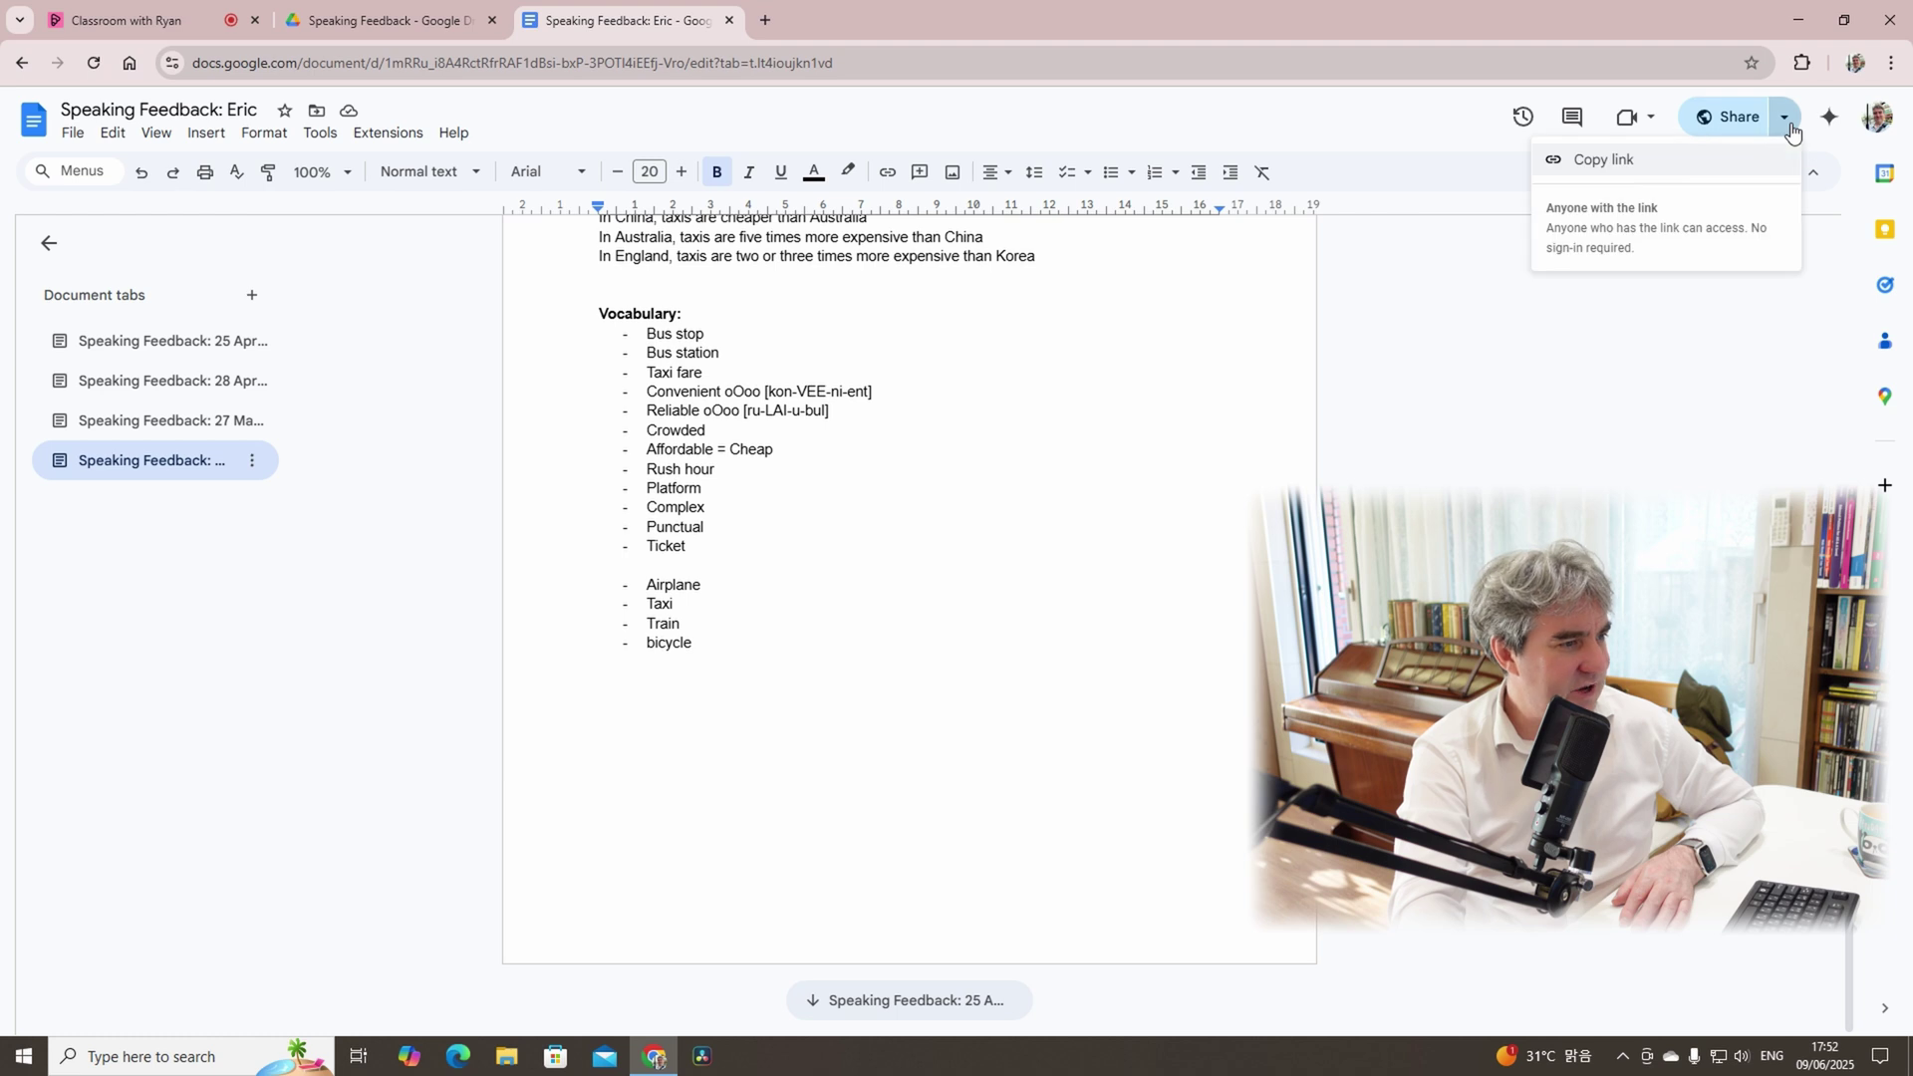
{"action": "left_click", "coordinate": [1575, 162]}
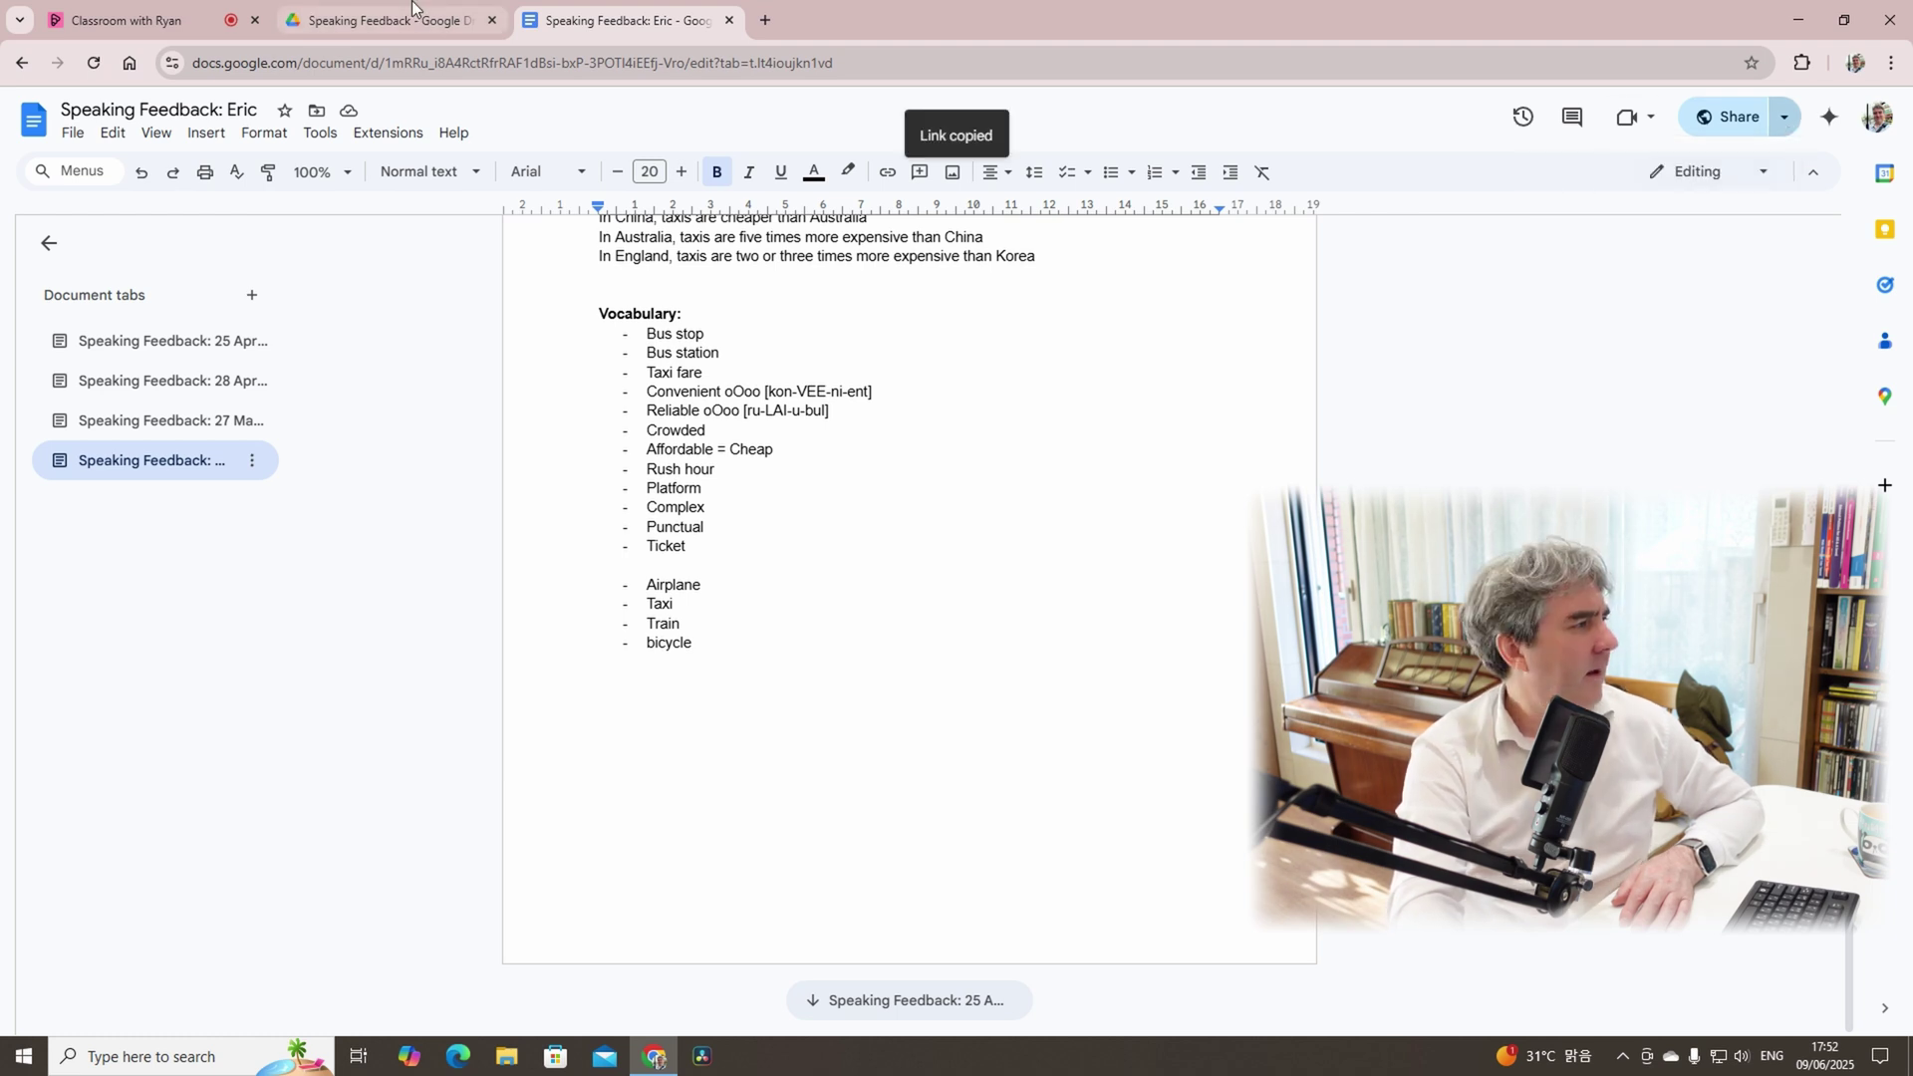
Embed the Speaking Feedback: Eric Google Doc from its pasted link and expand it to fill the whiteboard
{"action": "left_click", "coordinate": [172, 12]}
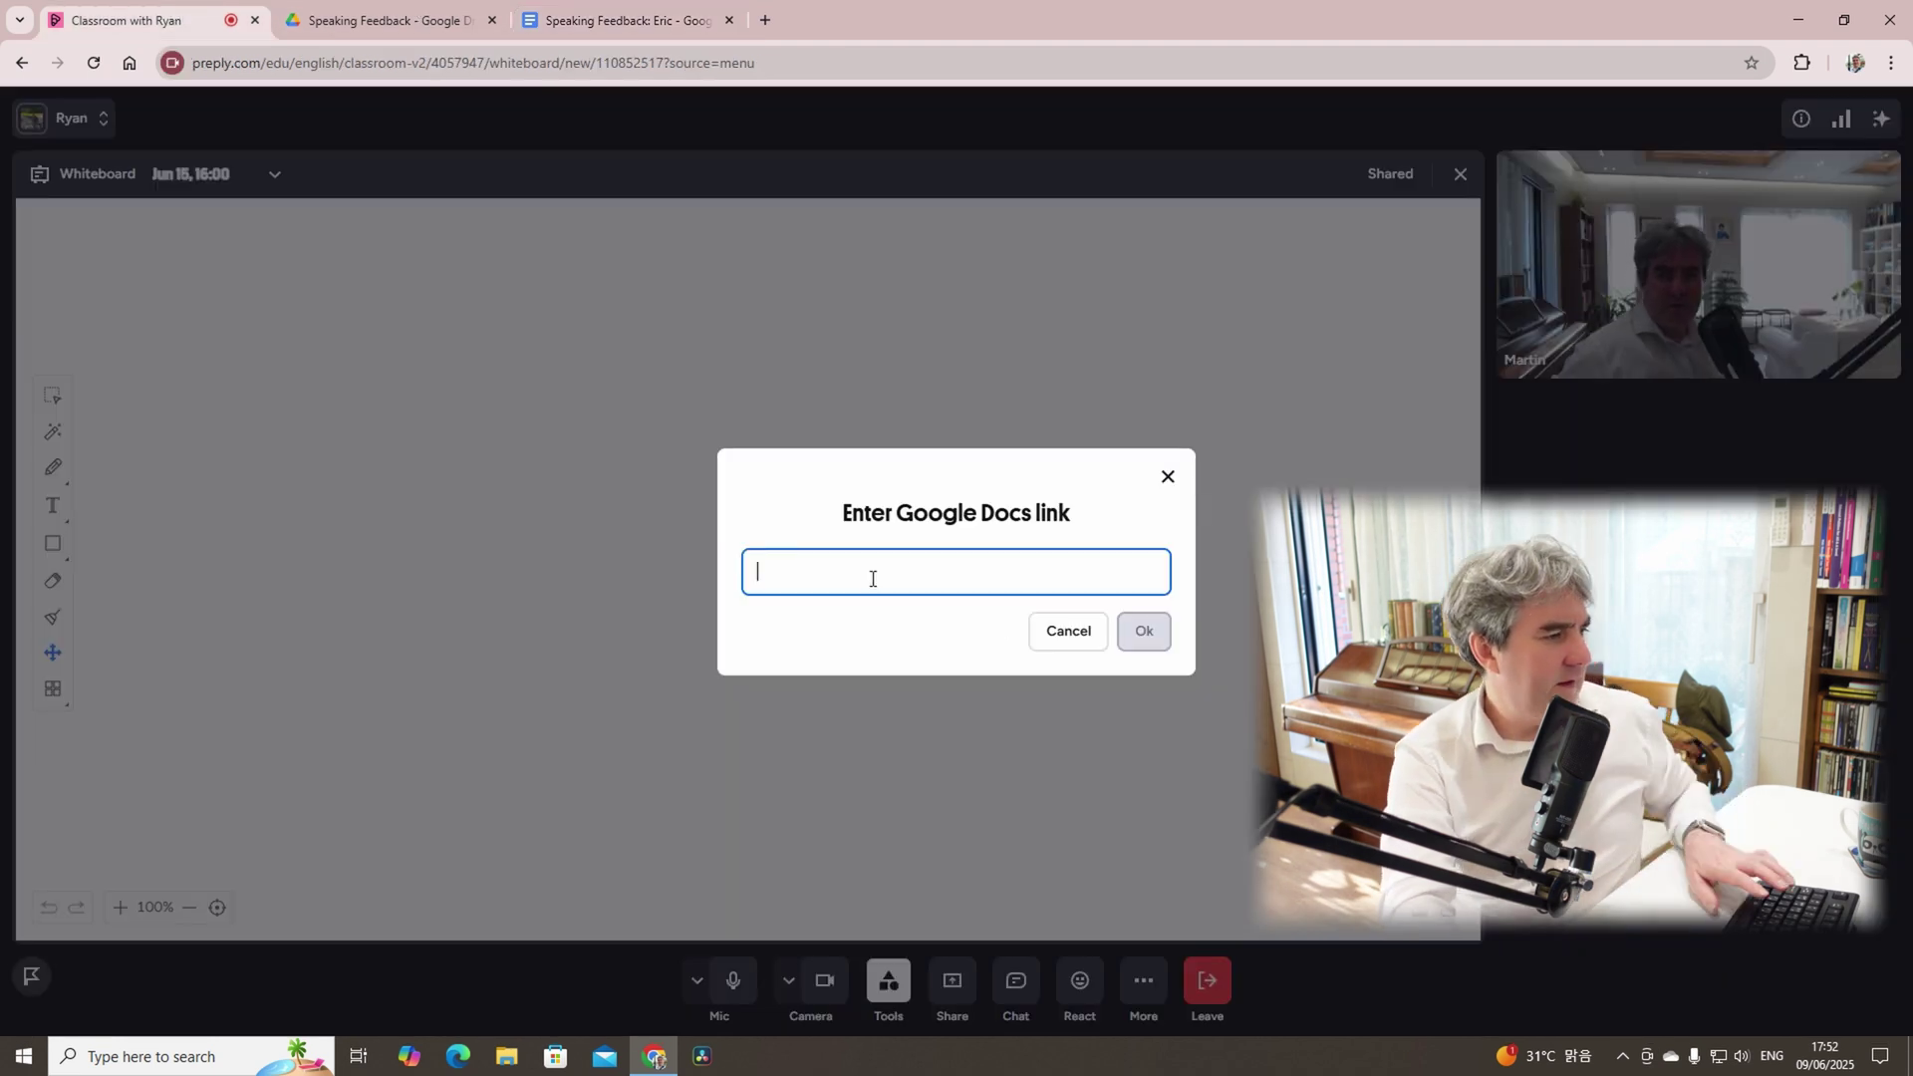
{"action": "key", "text": "ctrl+v"}
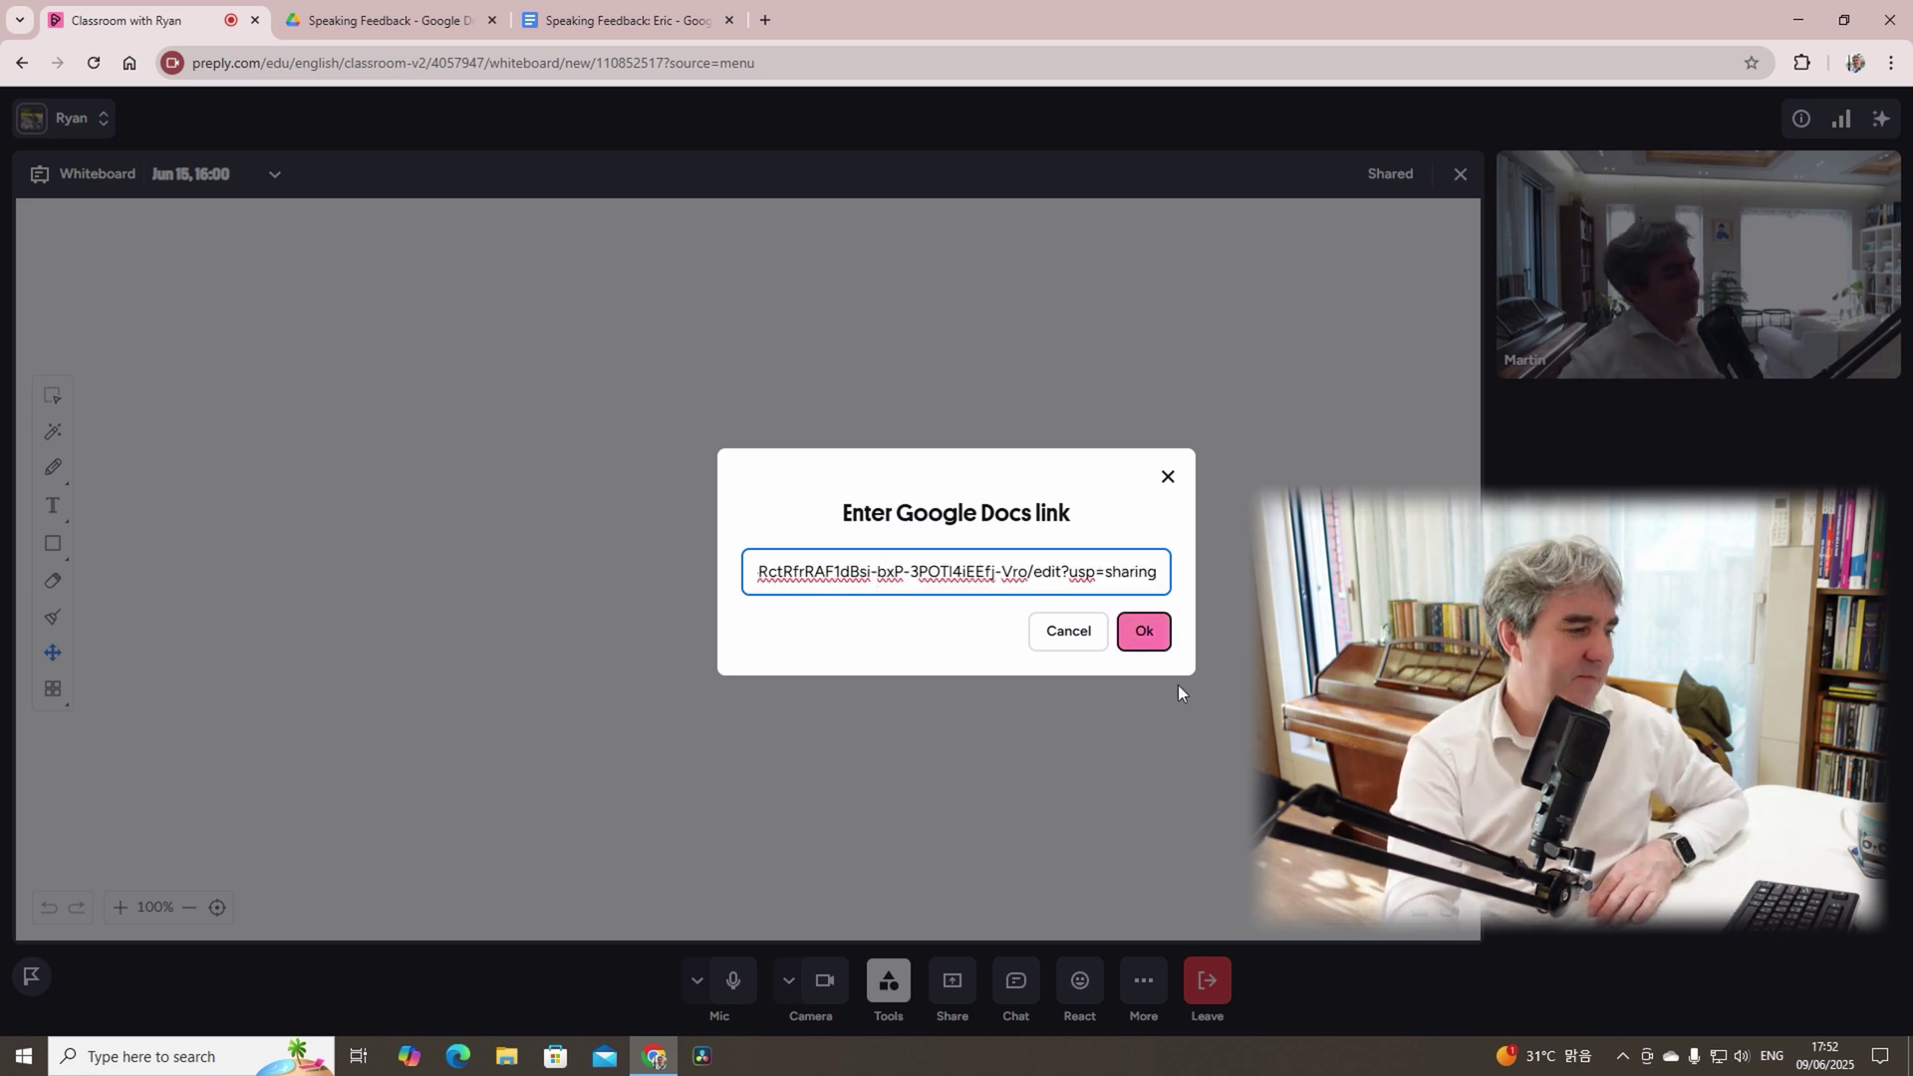
{"action": "left_click", "coordinate": [1142, 617]}
{"action": "left_click", "coordinate": [1141, 629]}
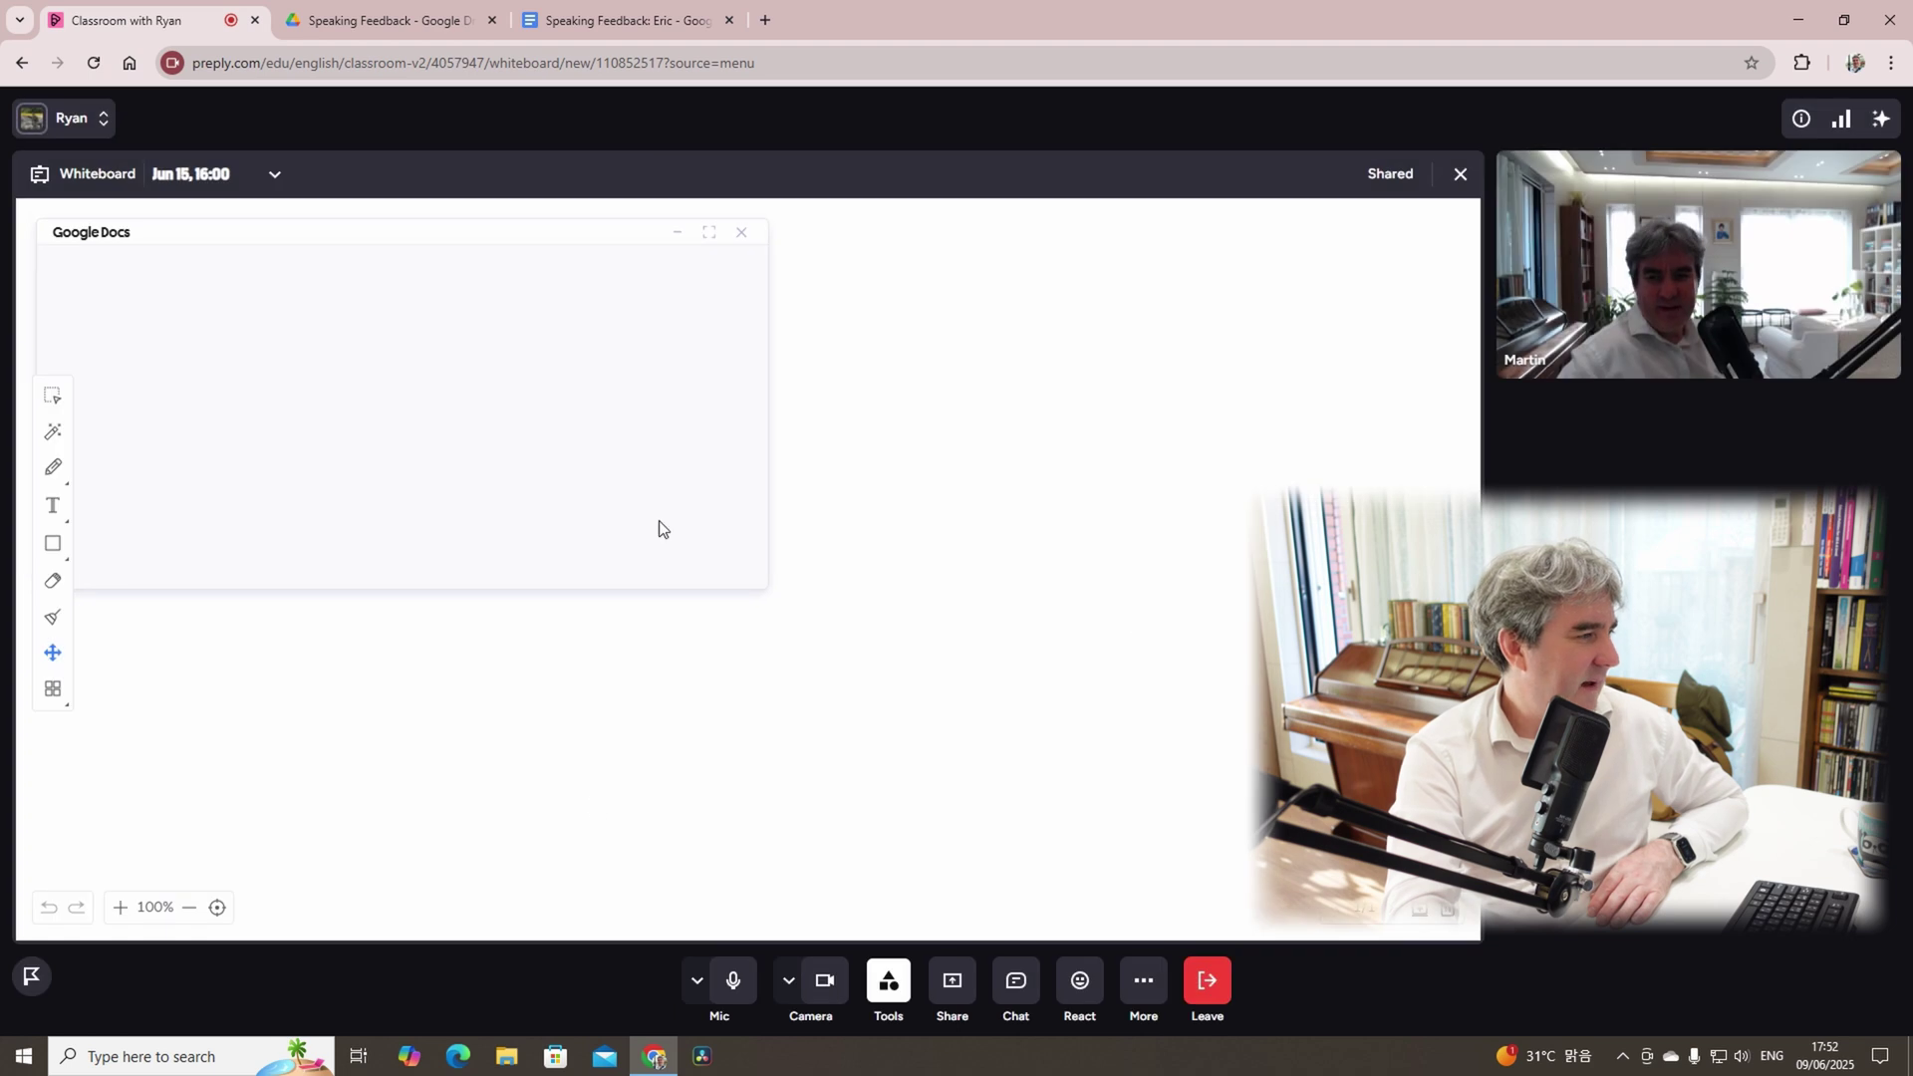
{"action": "left_click", "coordinate": [718, 233]}
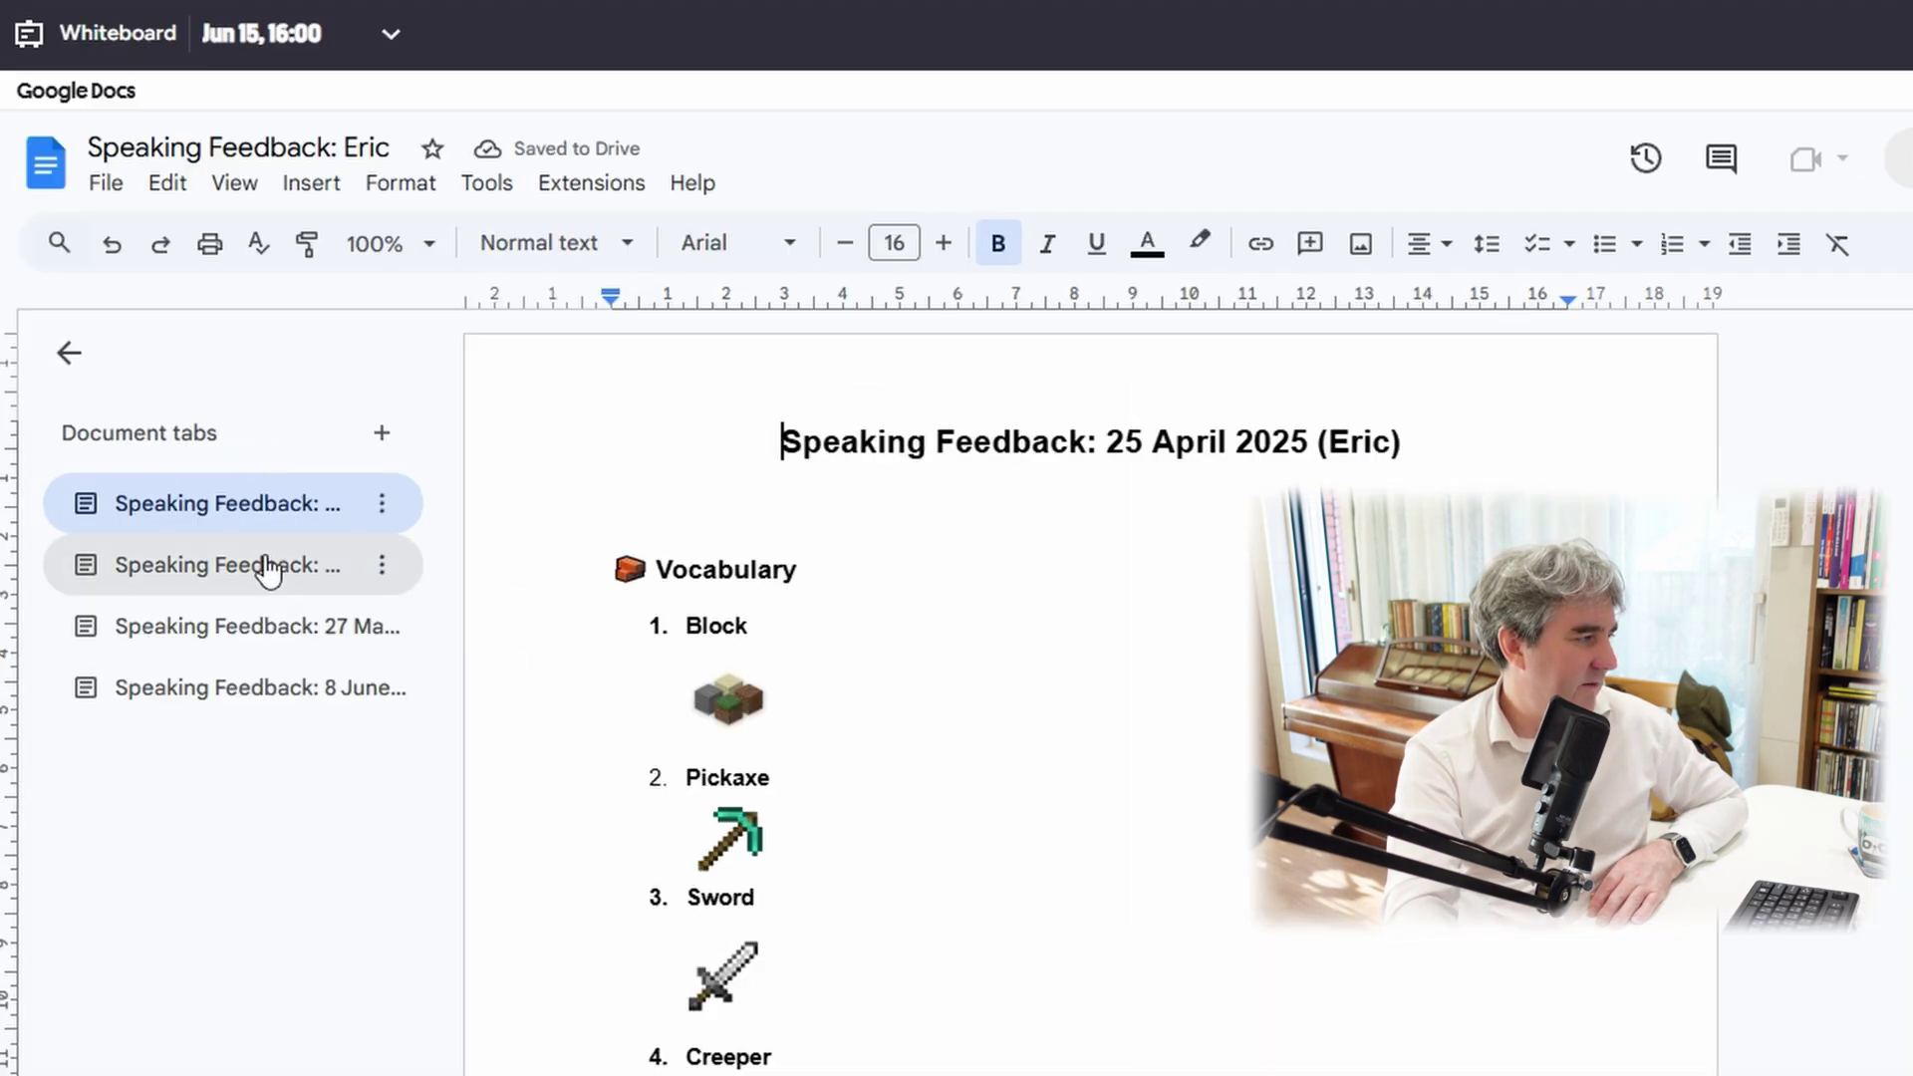
Browse the 28 April, 27 May and 8 June feedback tabs, then add a new empty tab
{"action": "left_click", "coordinate": [192, 518]}
{"action": "left_click", "coordinate": [193, 559]}
{"action": "left_click", "coordinate": [264, 690]}
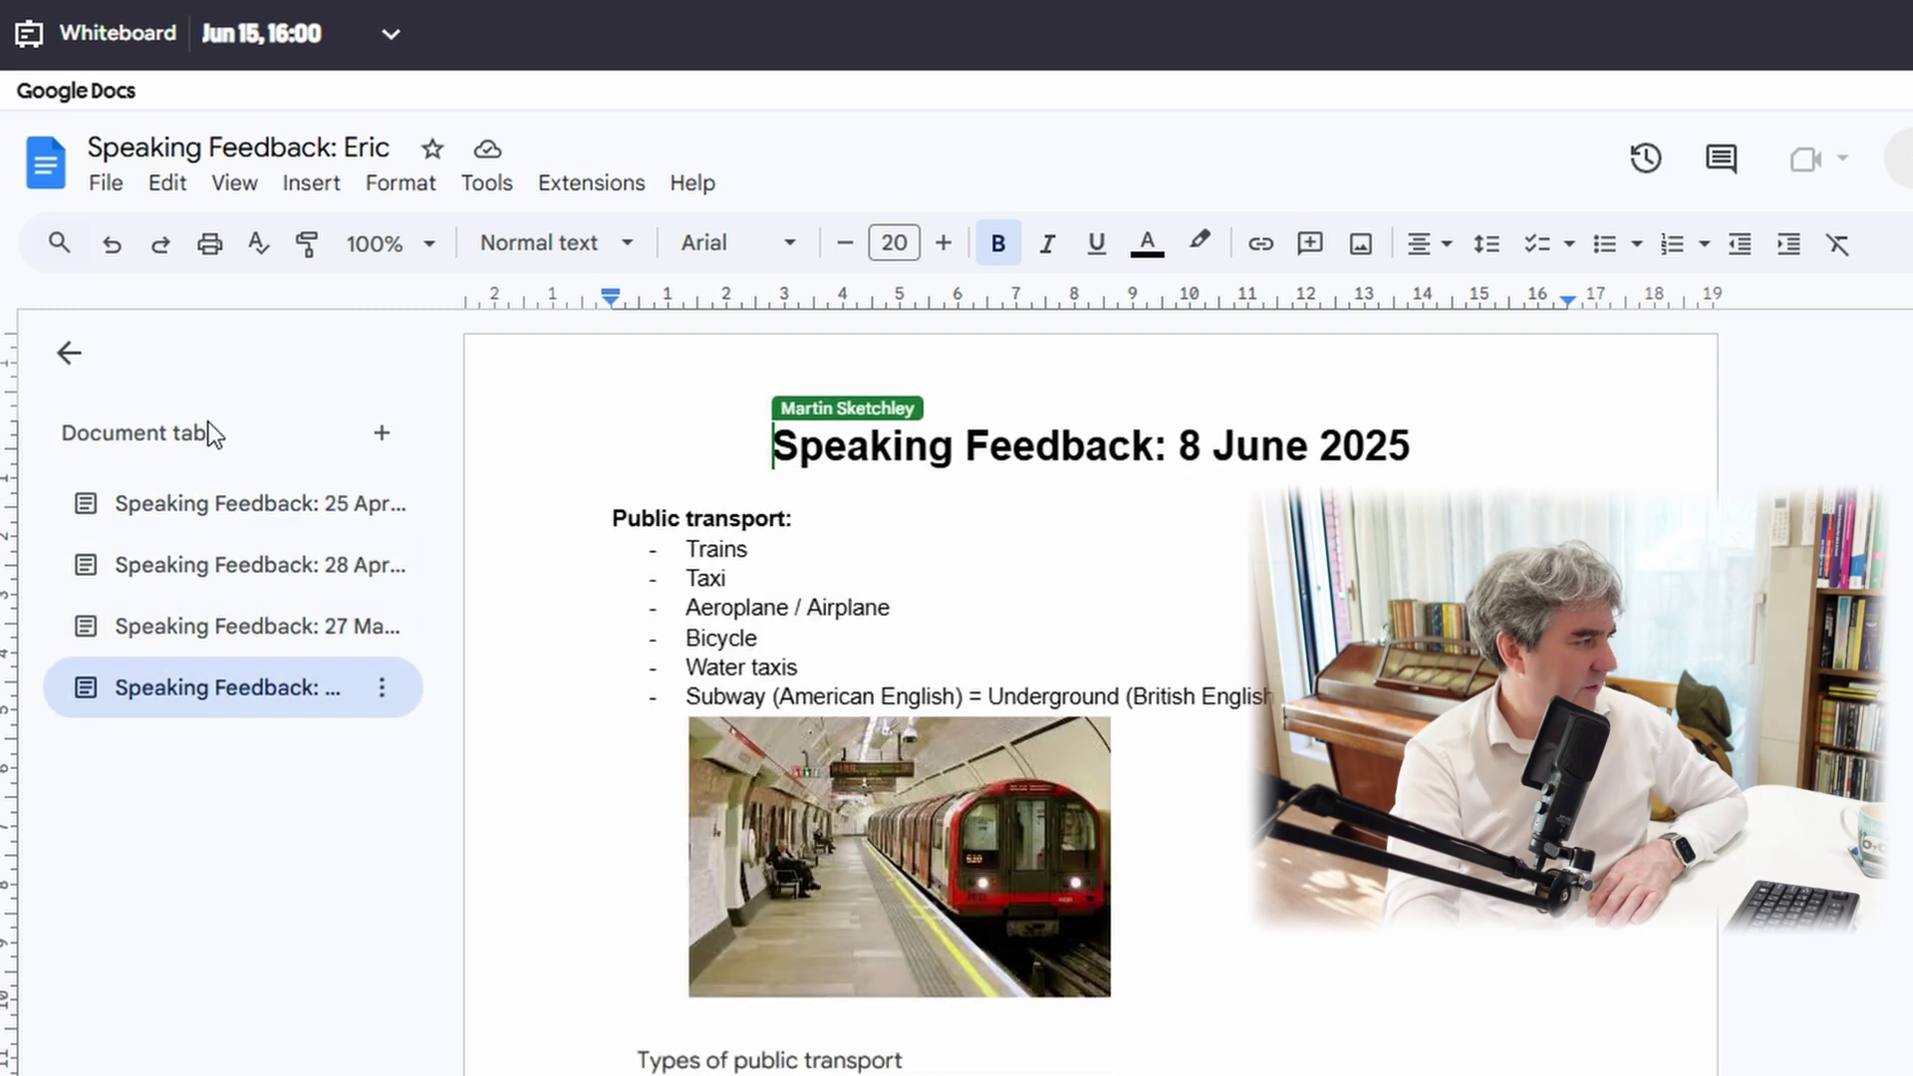
{"action": "left_click", "coordinate": [383, 435]}
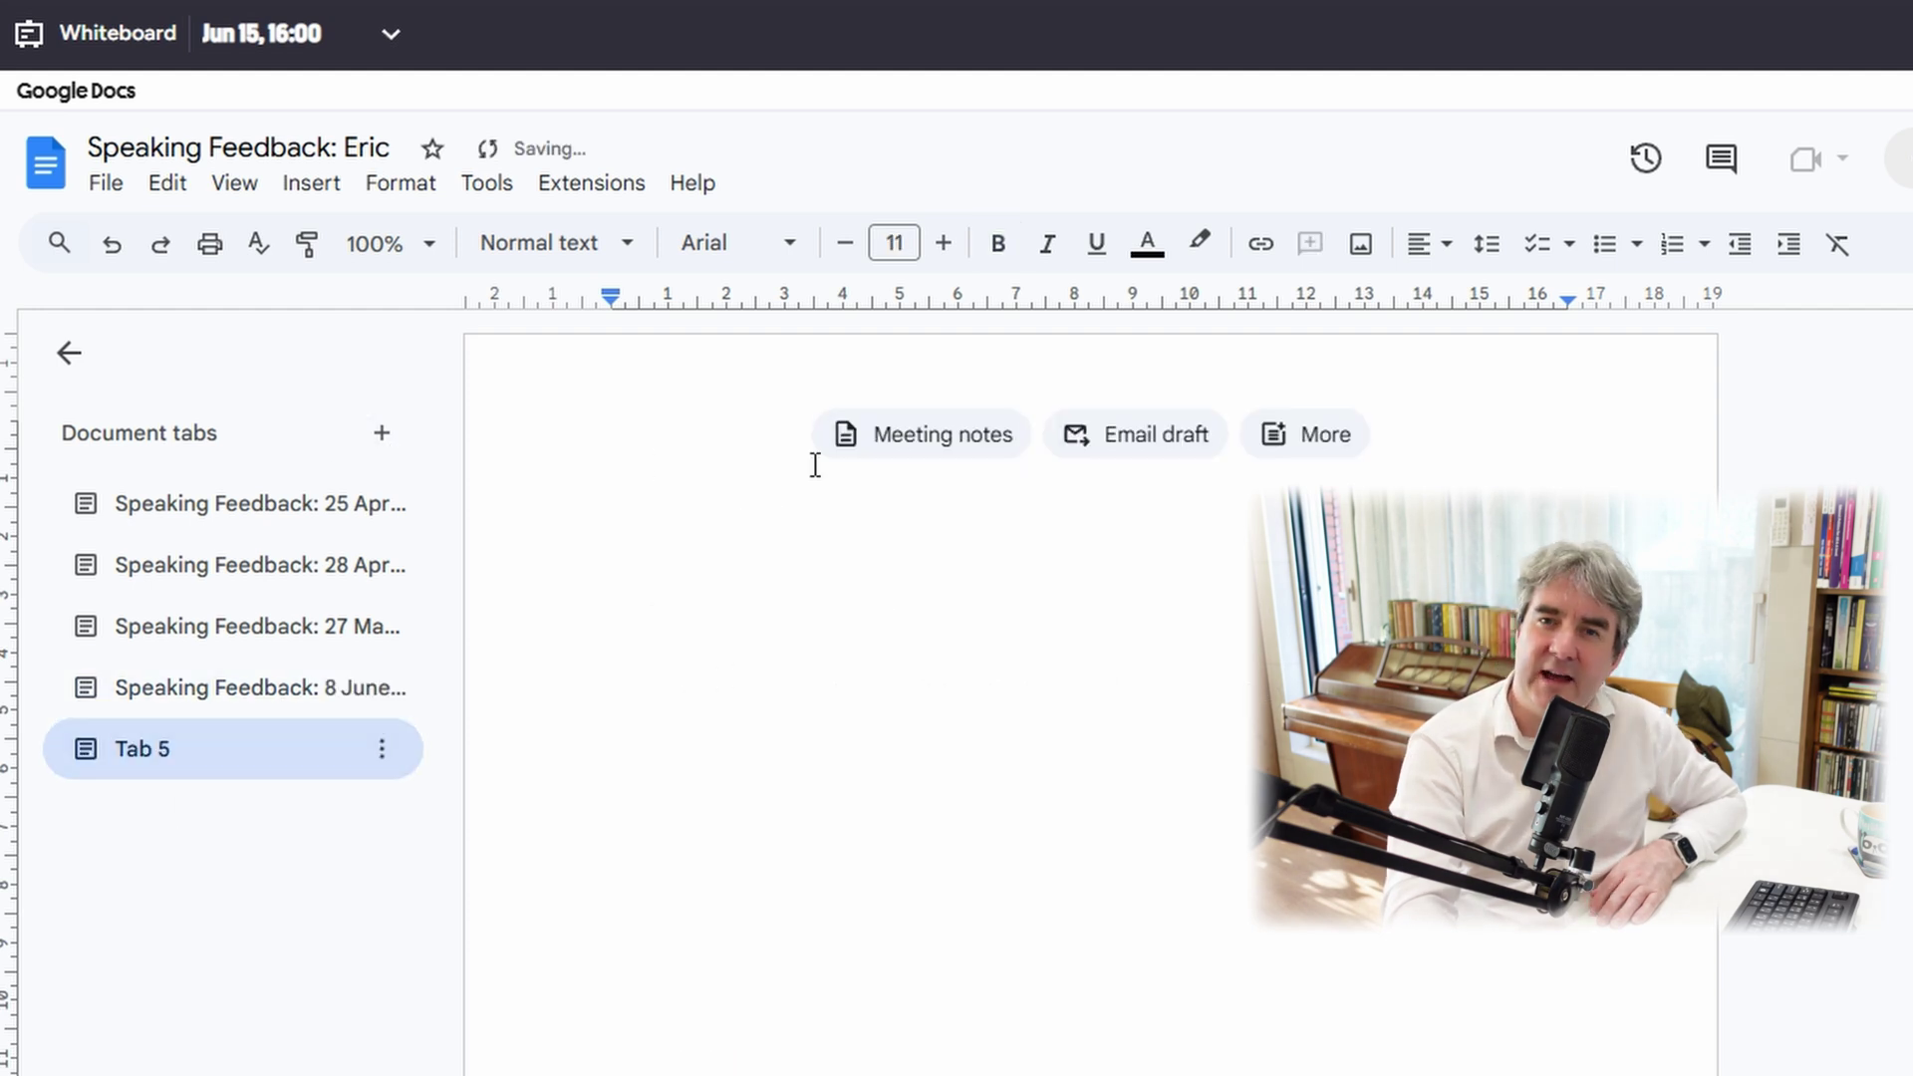
Review the 8 June, 27 May, 28 April and 25 April feedback tabs, scrolling through 8 June
{"action": "left_click", "coordinate": [103, 695]}
{"action": "left_click", "coordinate": [201, 622]}
{"action": "left_click", "coordinate": [192, 573]}
{"action": "left_click", "coordinate": [211, 486]}
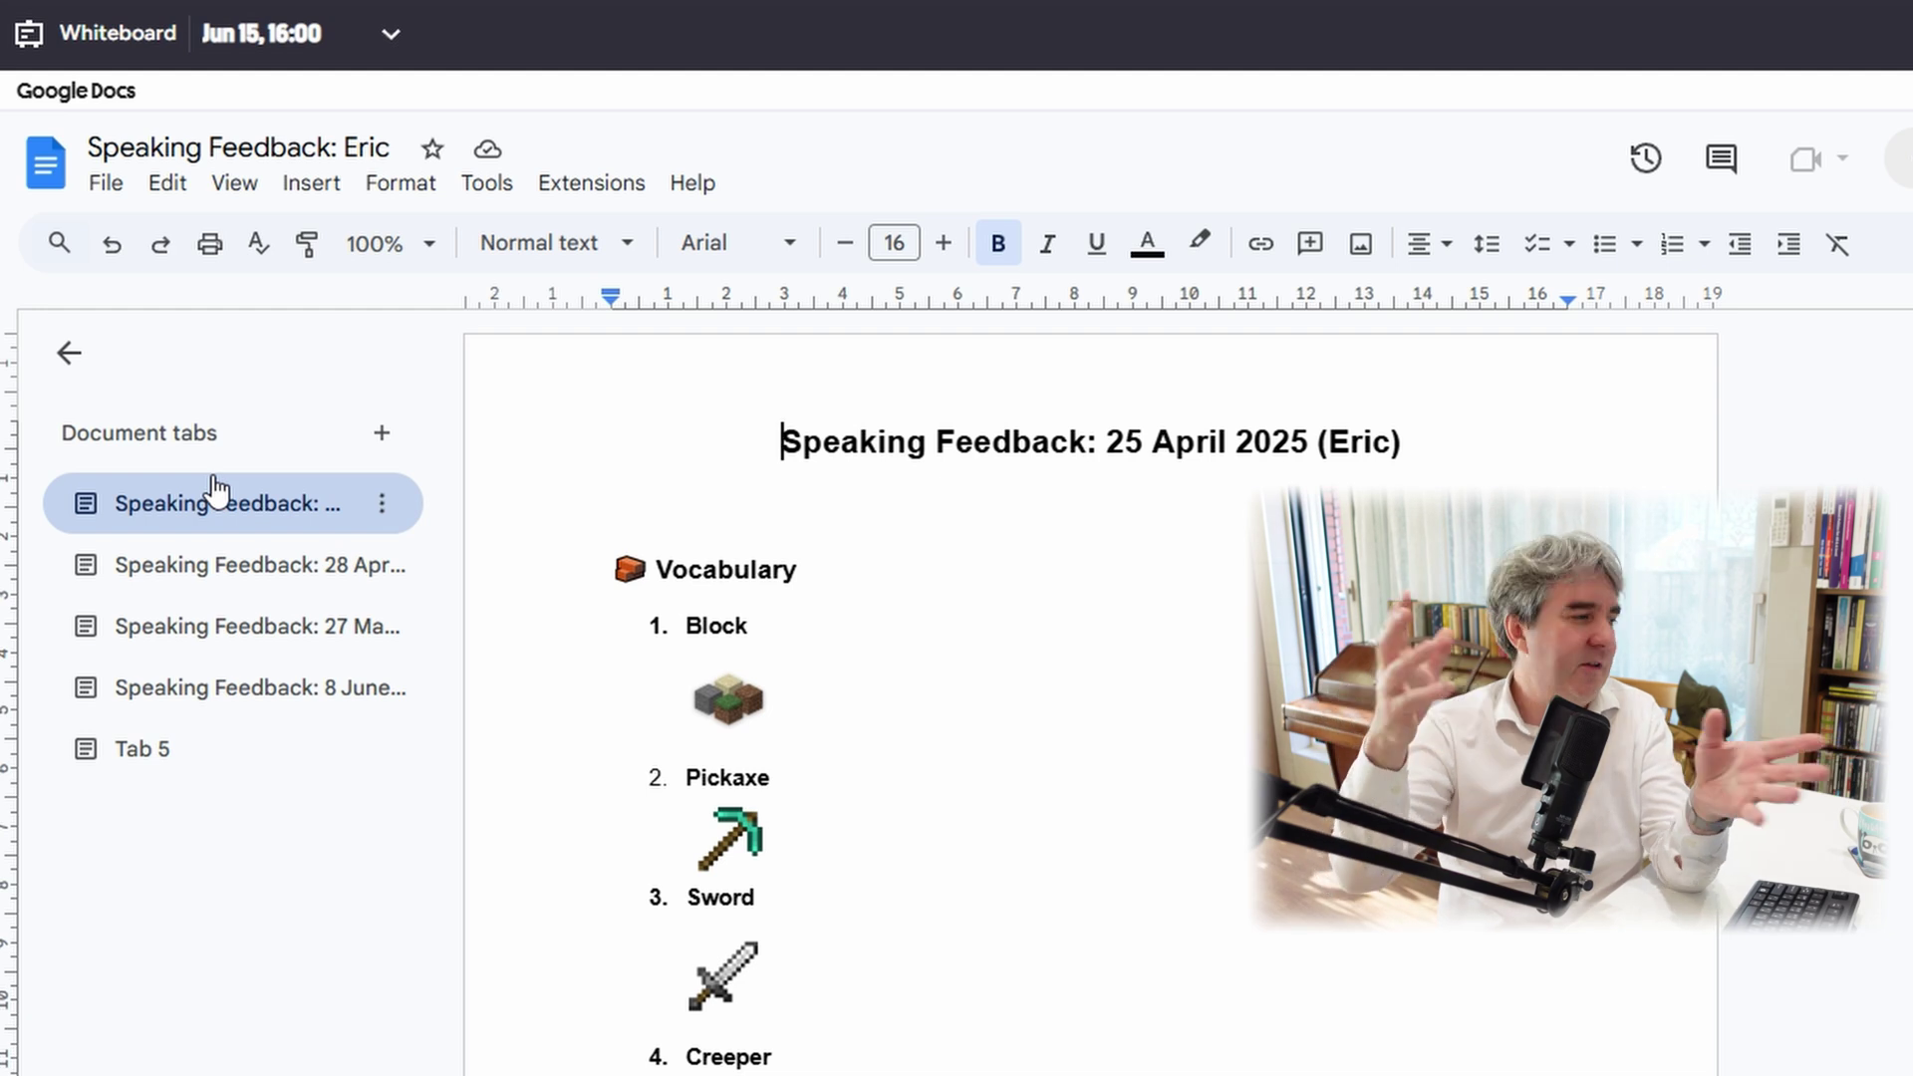
{"action": "left_click", "coordinate": [228, 678]}
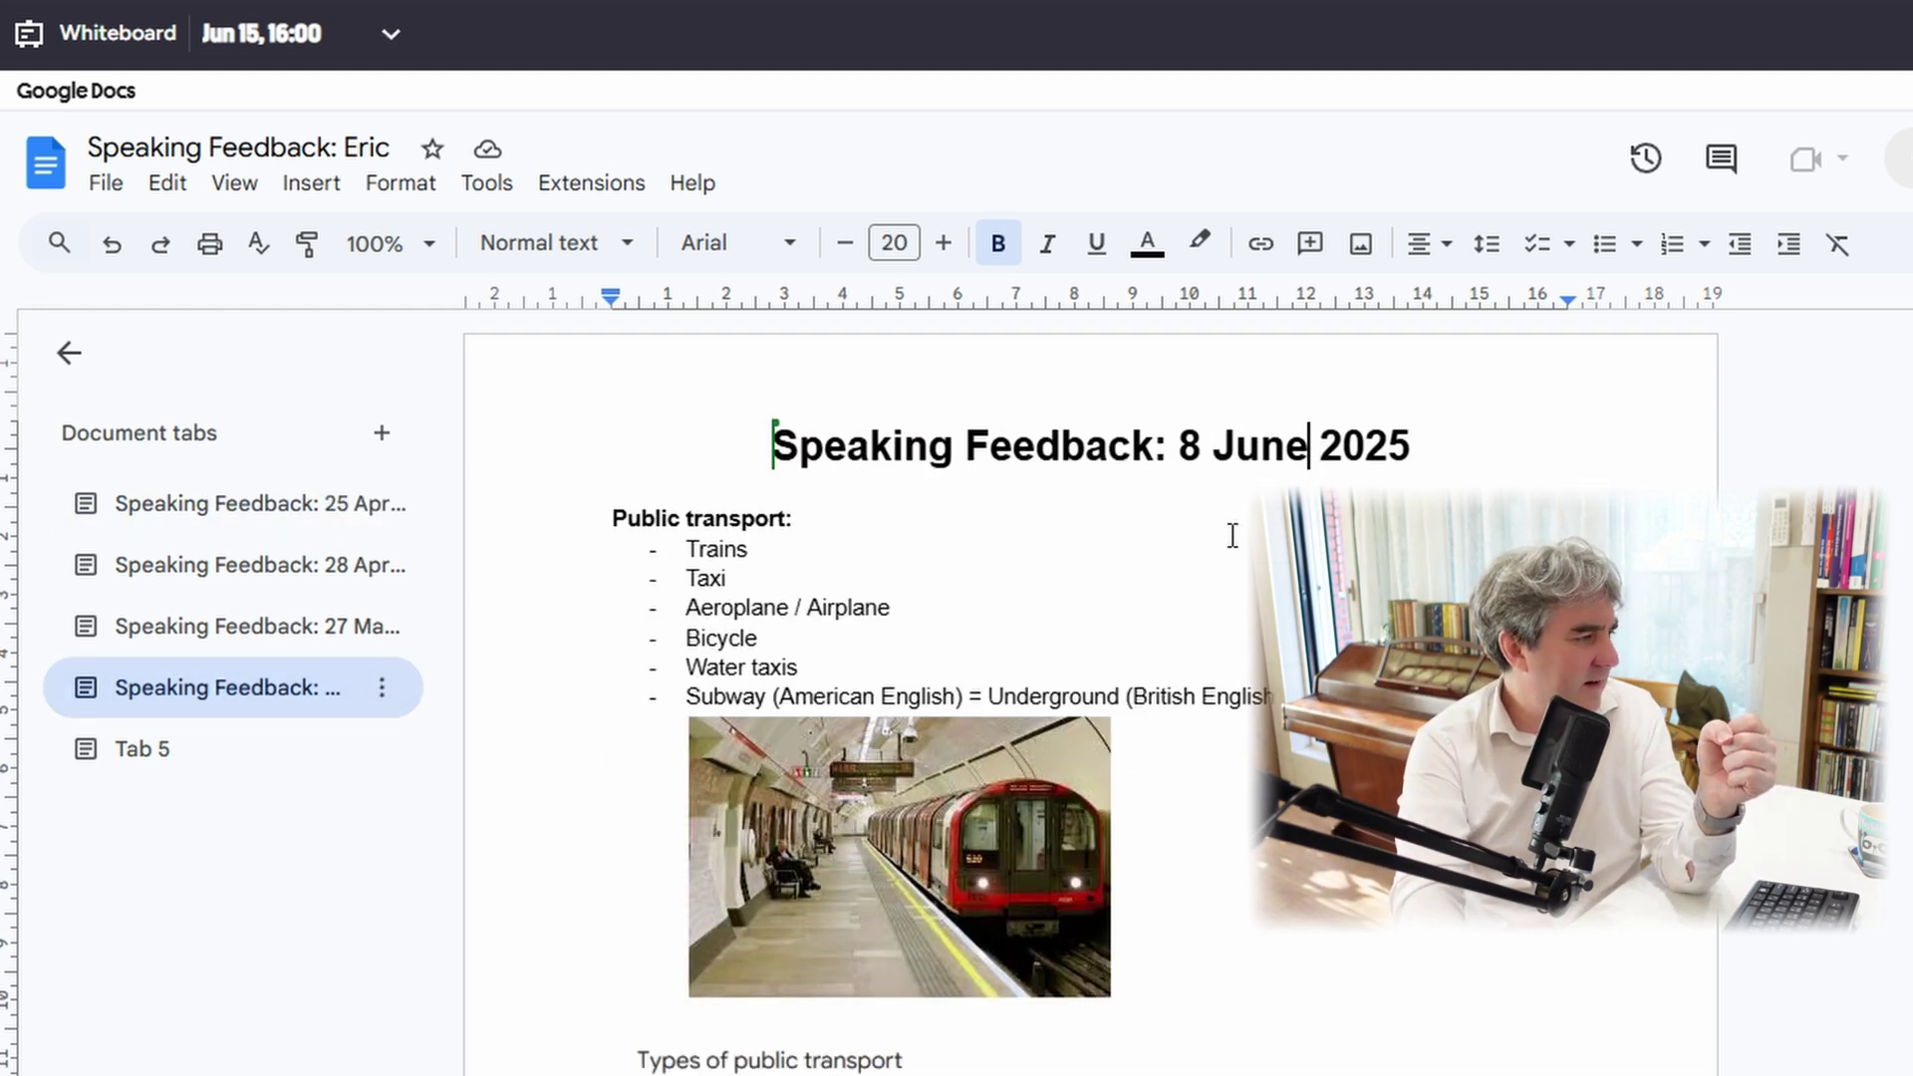
{"action": "scroll", "coordinate": [1136, 585], "scroll_direction": "down", "scroll_amount": 20}
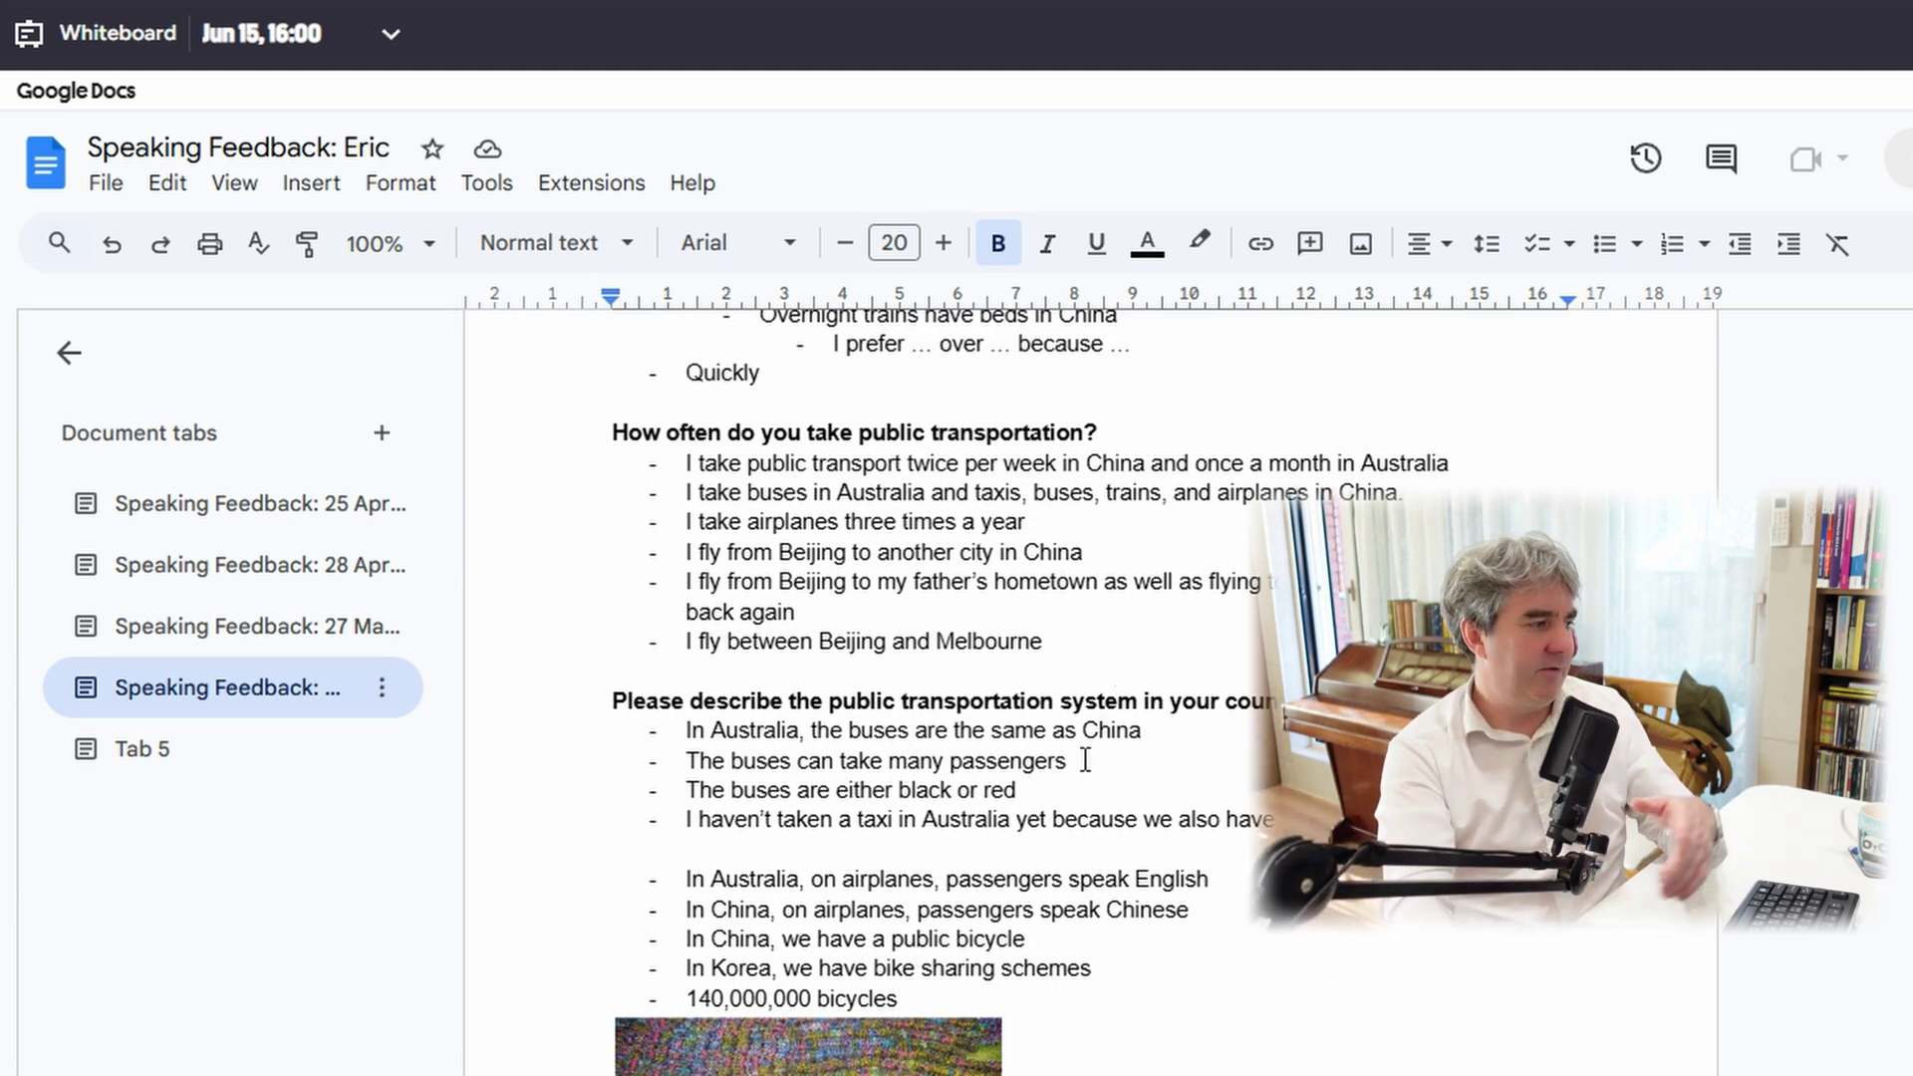
{"action": "scroll", "coordinate": [1114, 847], "scroll_direction": "down", "scroll_amount": 5}
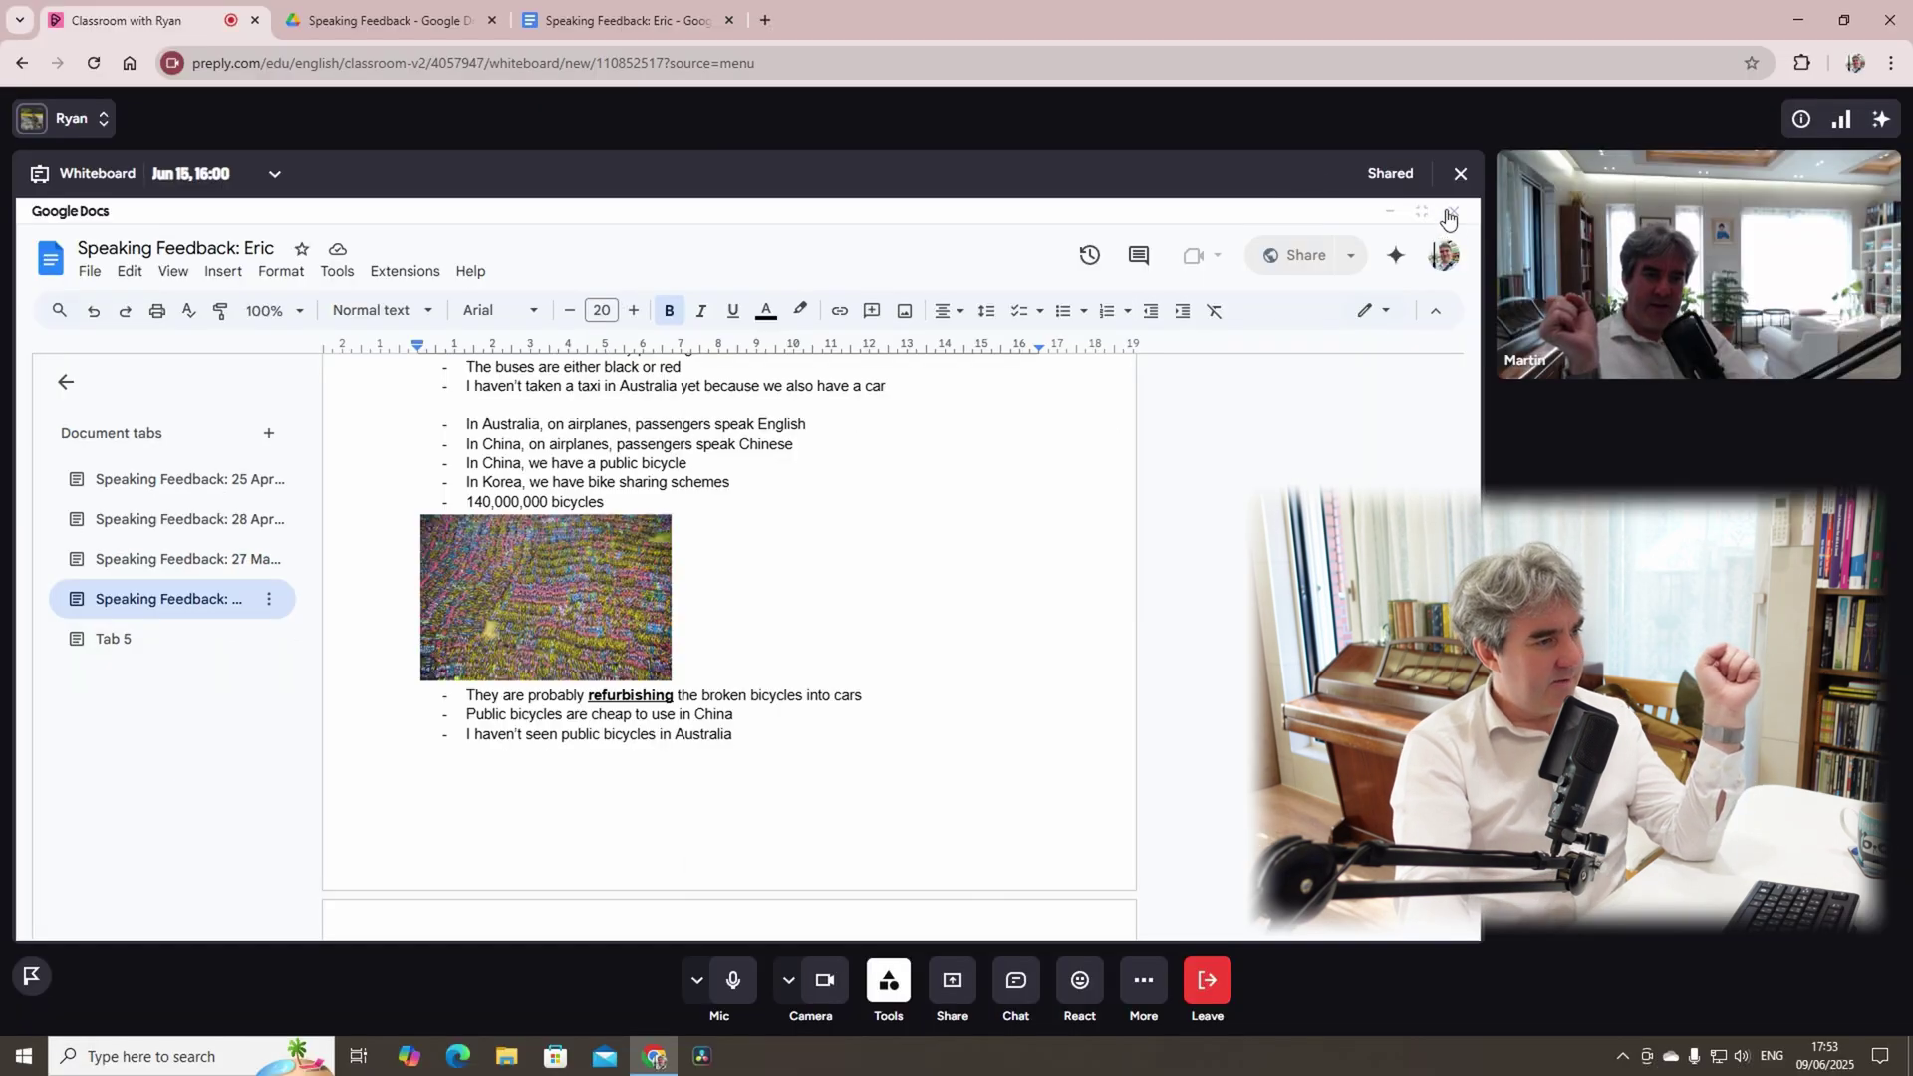
Close the shared document and upload the Writing a Movie - TV Show Review PDF to the whiteboard
{"action": "left_click", "coordinate": [1453, 219]}
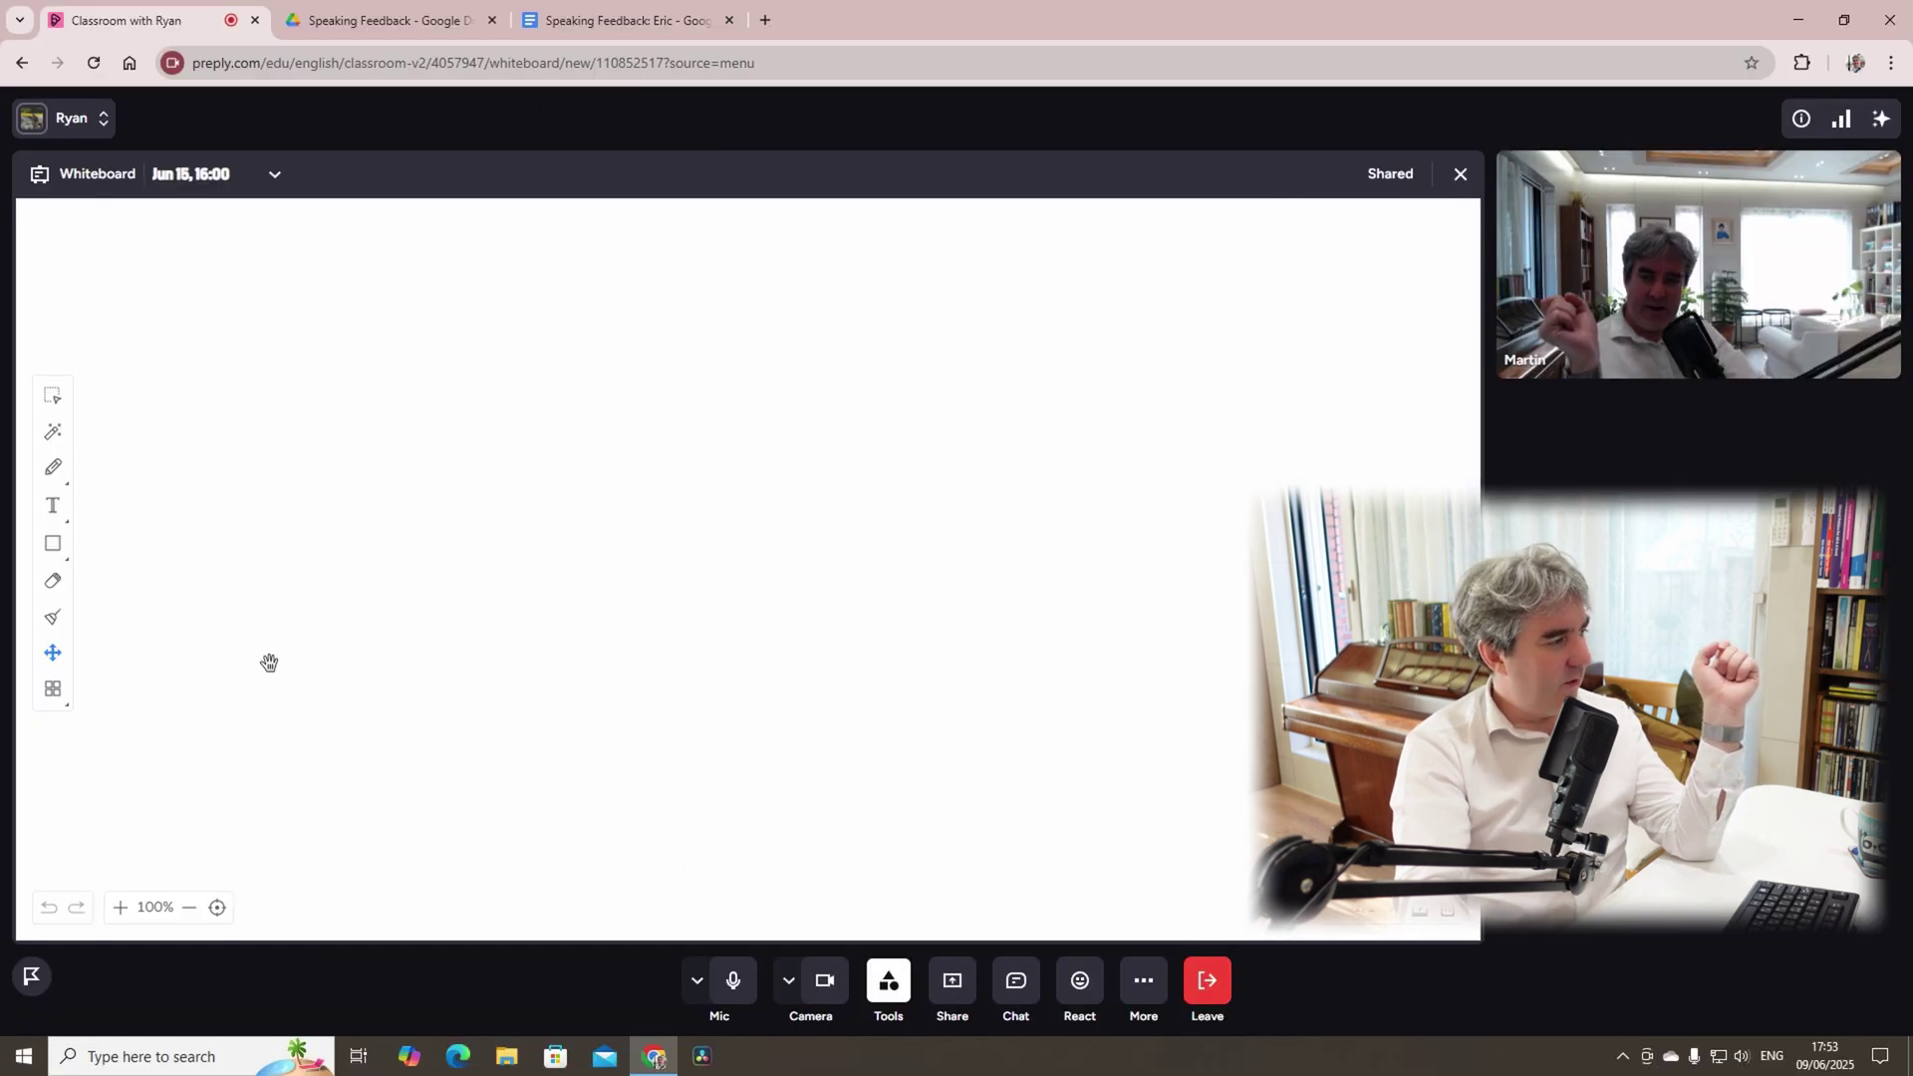
{"action": "left_click", "coordinate": [51, 688]}
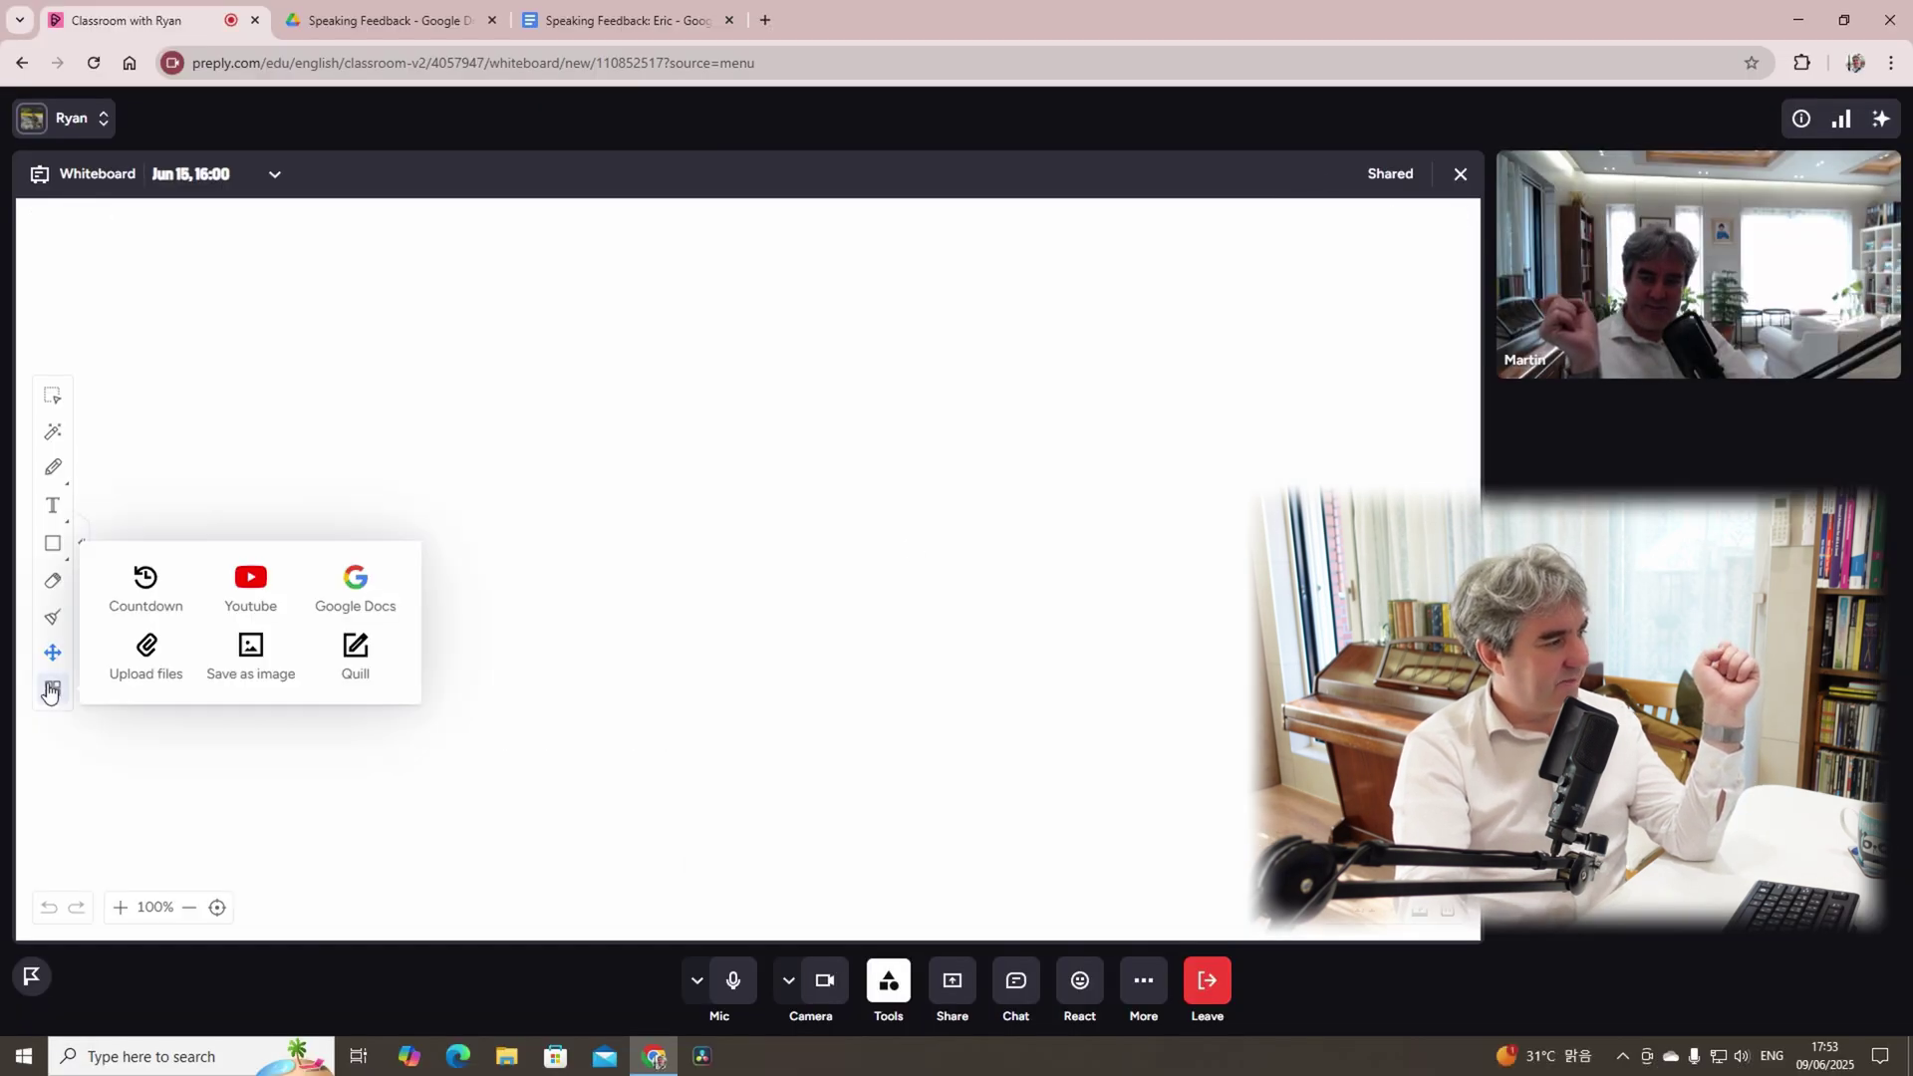
{"action": "left_click", "coordinate": [162, 660]}
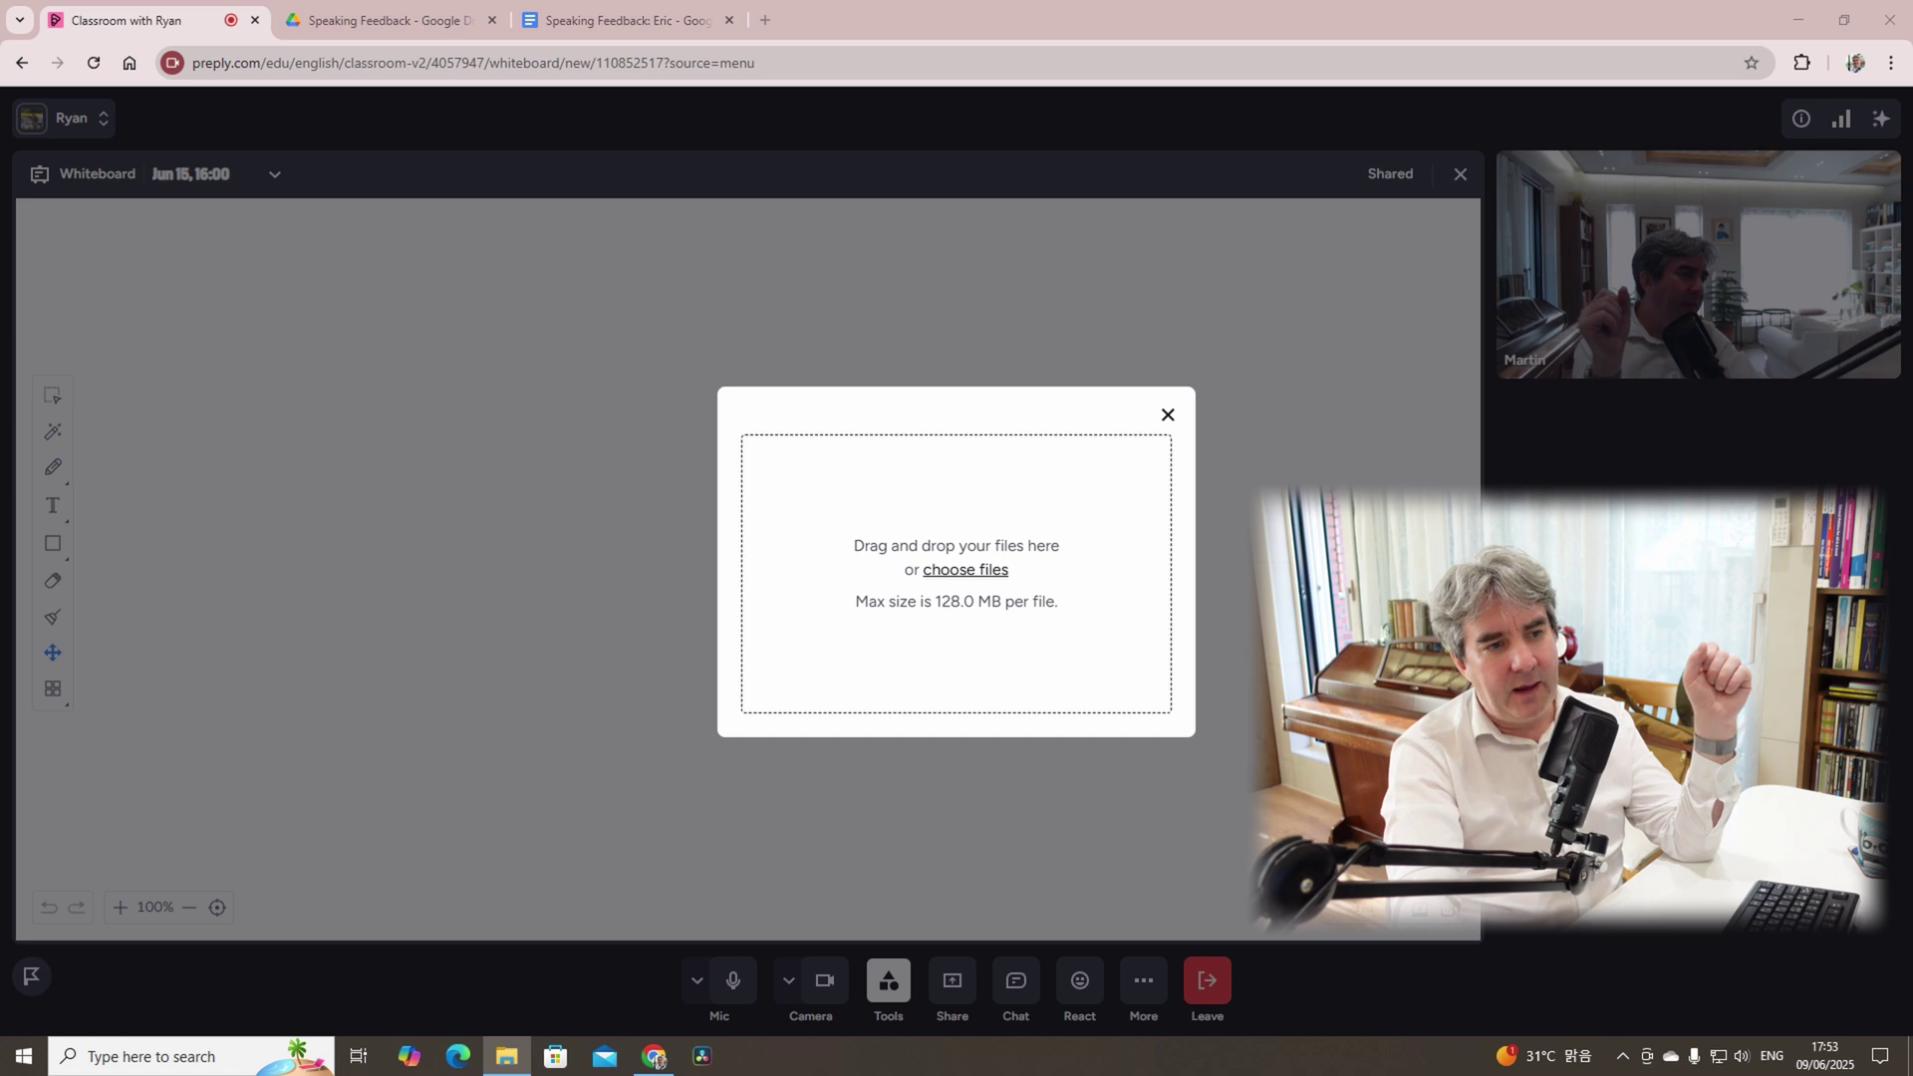
{"action": "left_click_drag", "start_coordinate": [1653, 406], "coordinate": [1012, 590]}
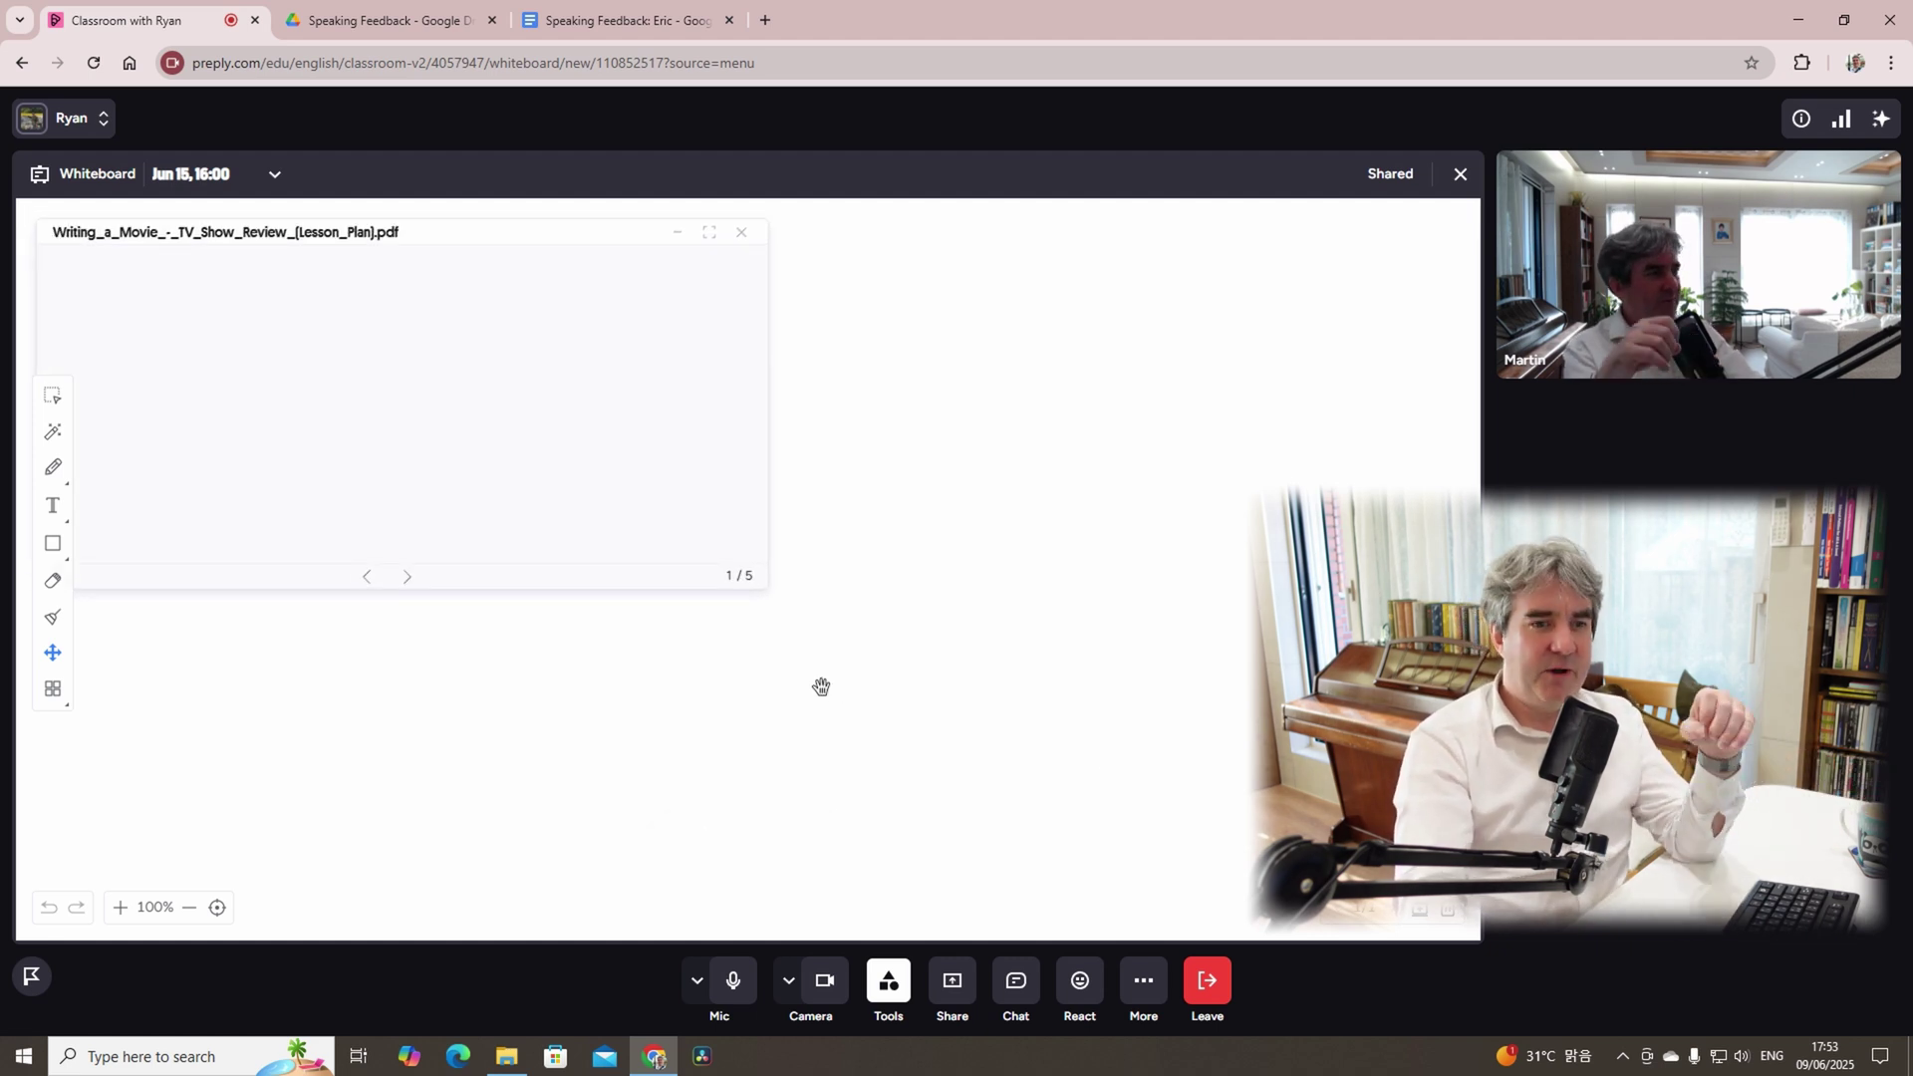
Expand the movie review worksheet PDF to fill the whiteboard
{"action": "left_click", "coordinate": [711, 233]}
{"action": "scroll", "coordinate": [441, 714], "scroll_direction": "down", "scroll_amount": 15}
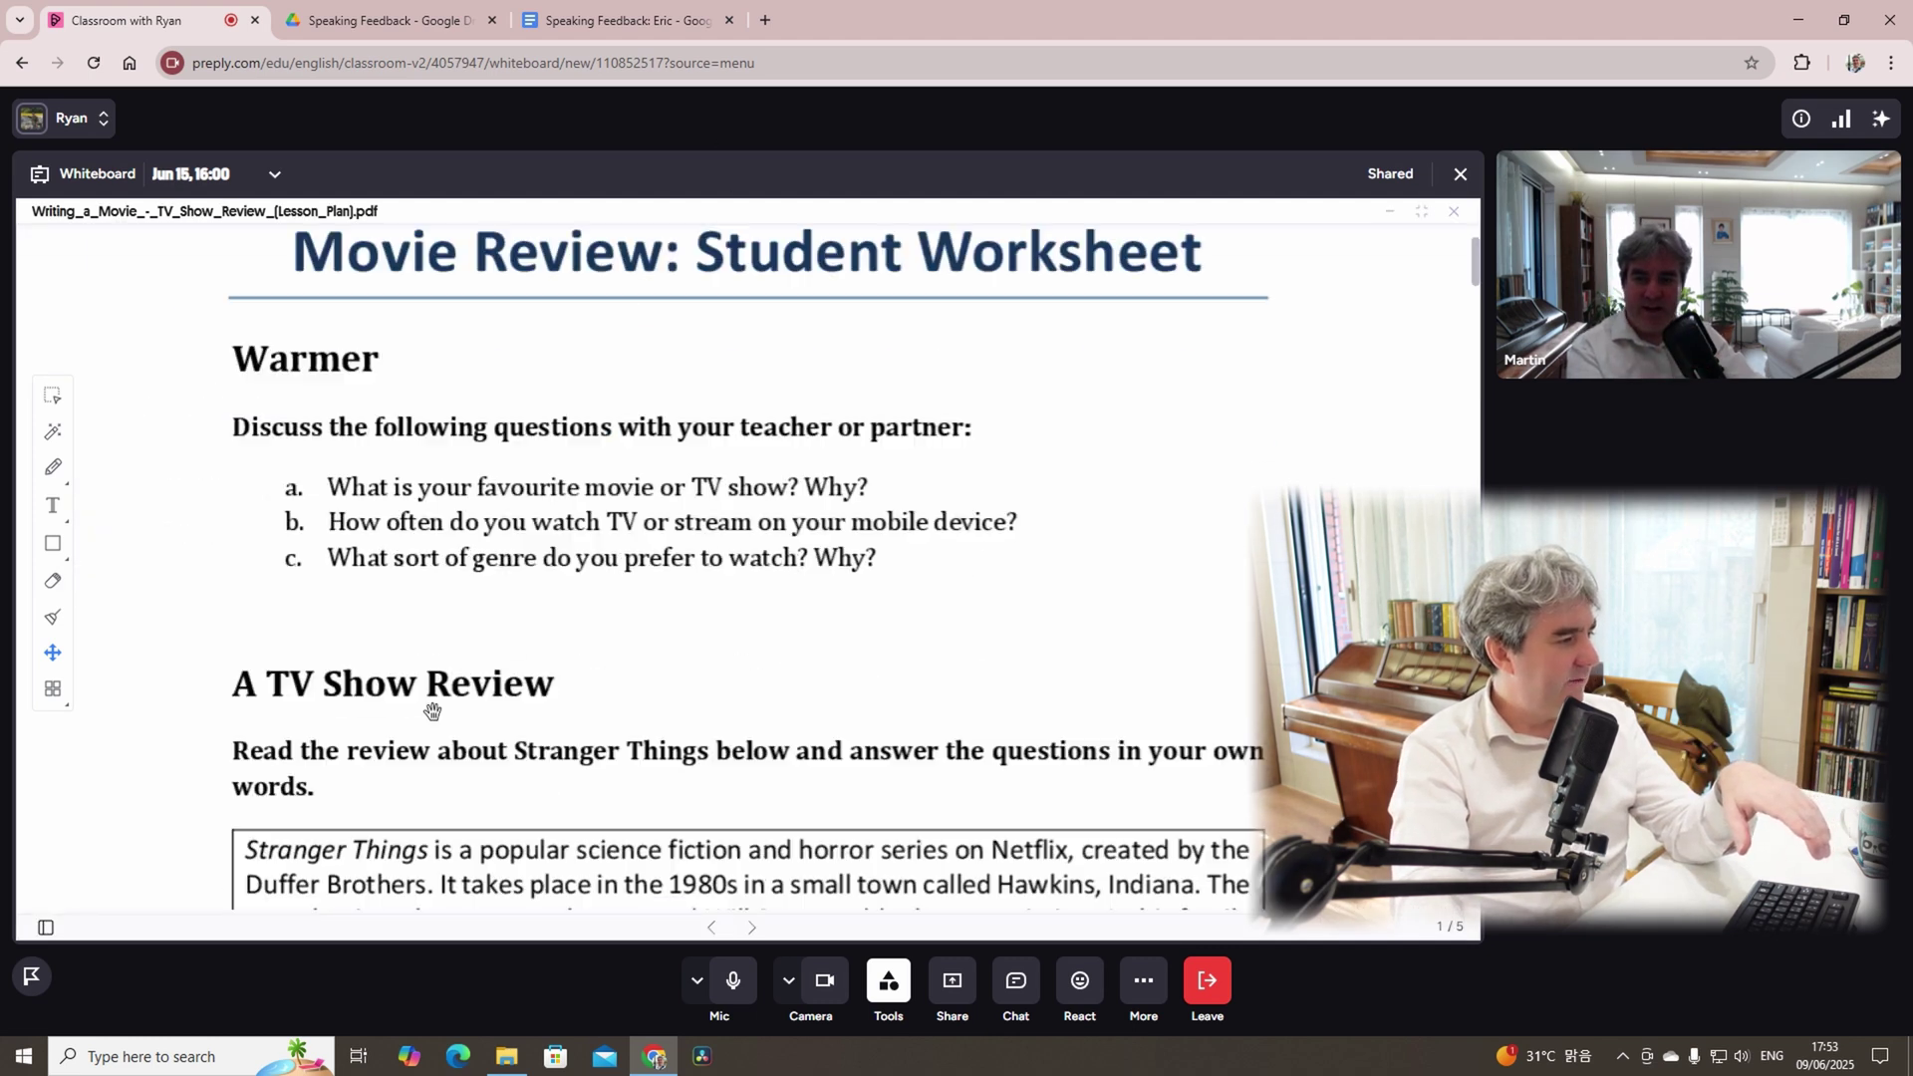
{"action": "scroll", "coordinate": [441, 713], "scroll_direction": "up", "scroll_amount": 15}
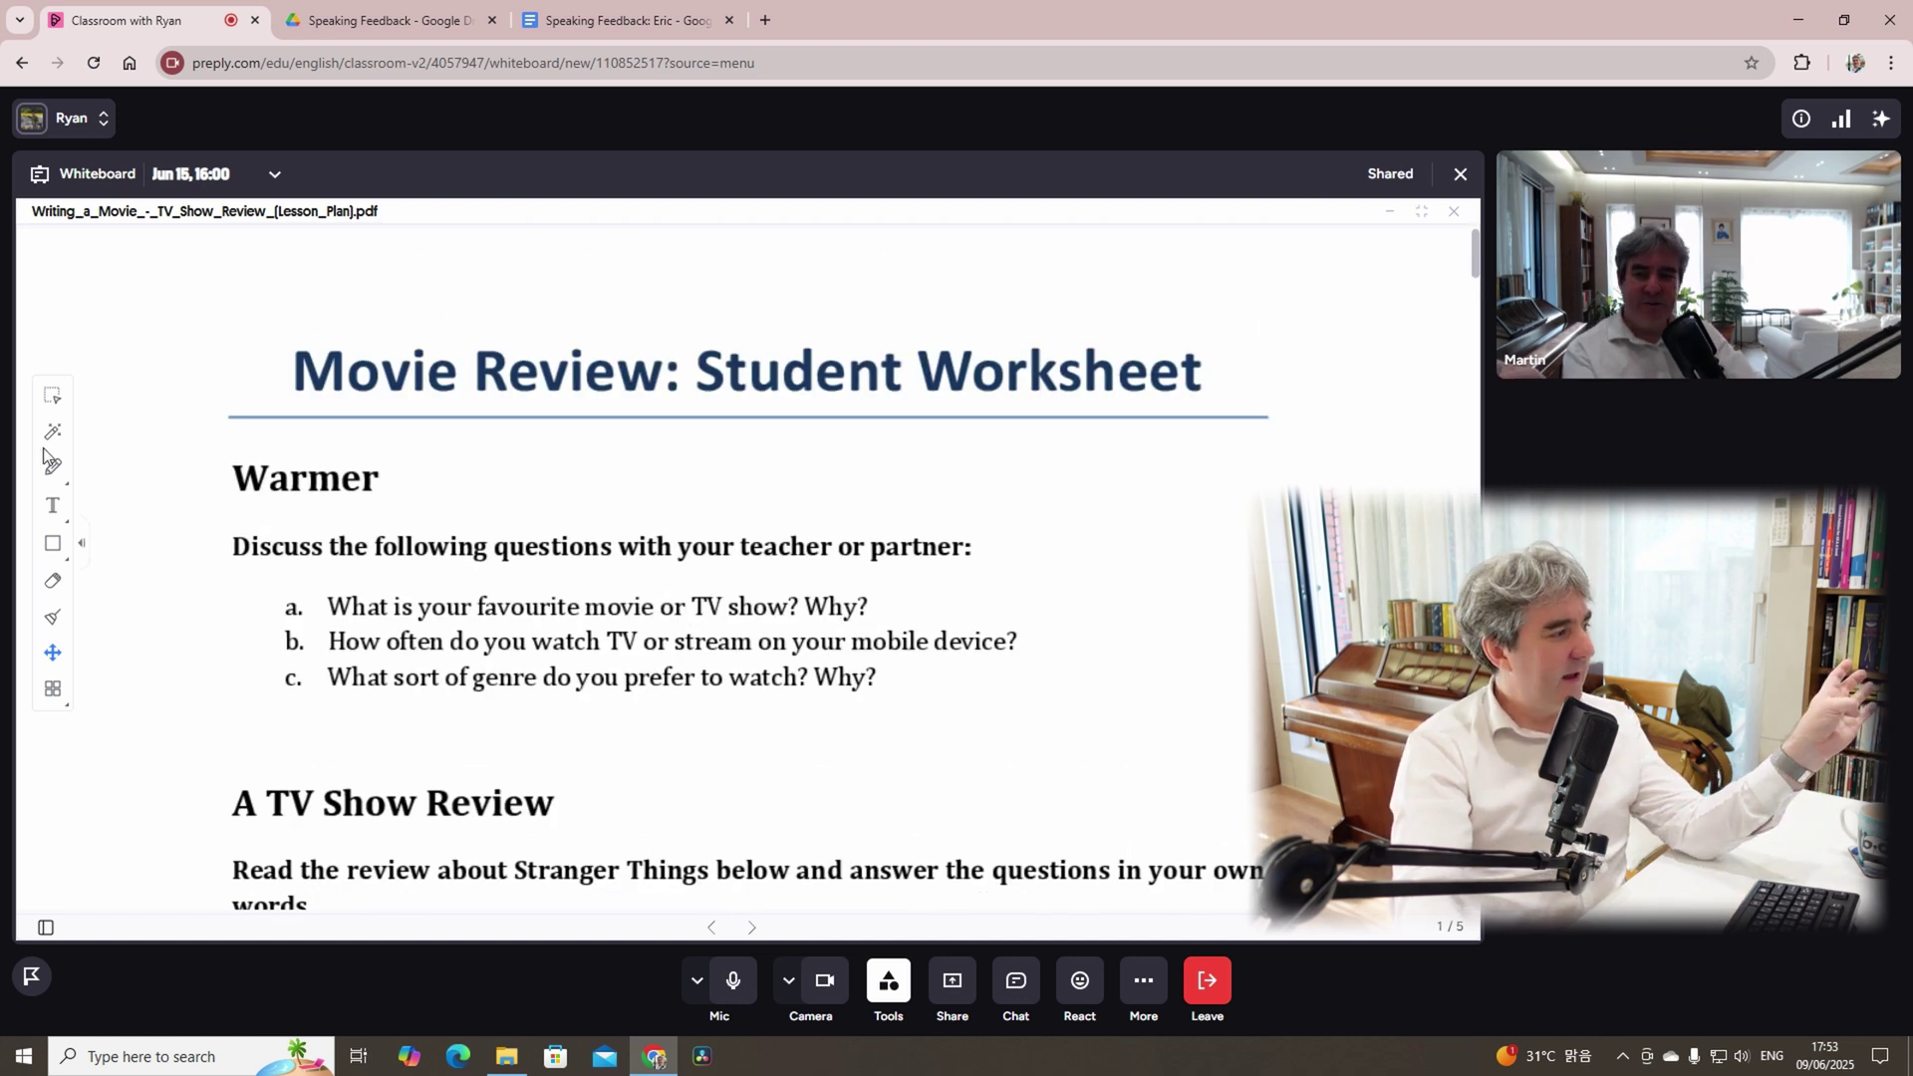
Add a 'That is a good answer!!!' note beside question a, move it up, then delete it
{"action": "left_click", "coordinate": [54, 506]}
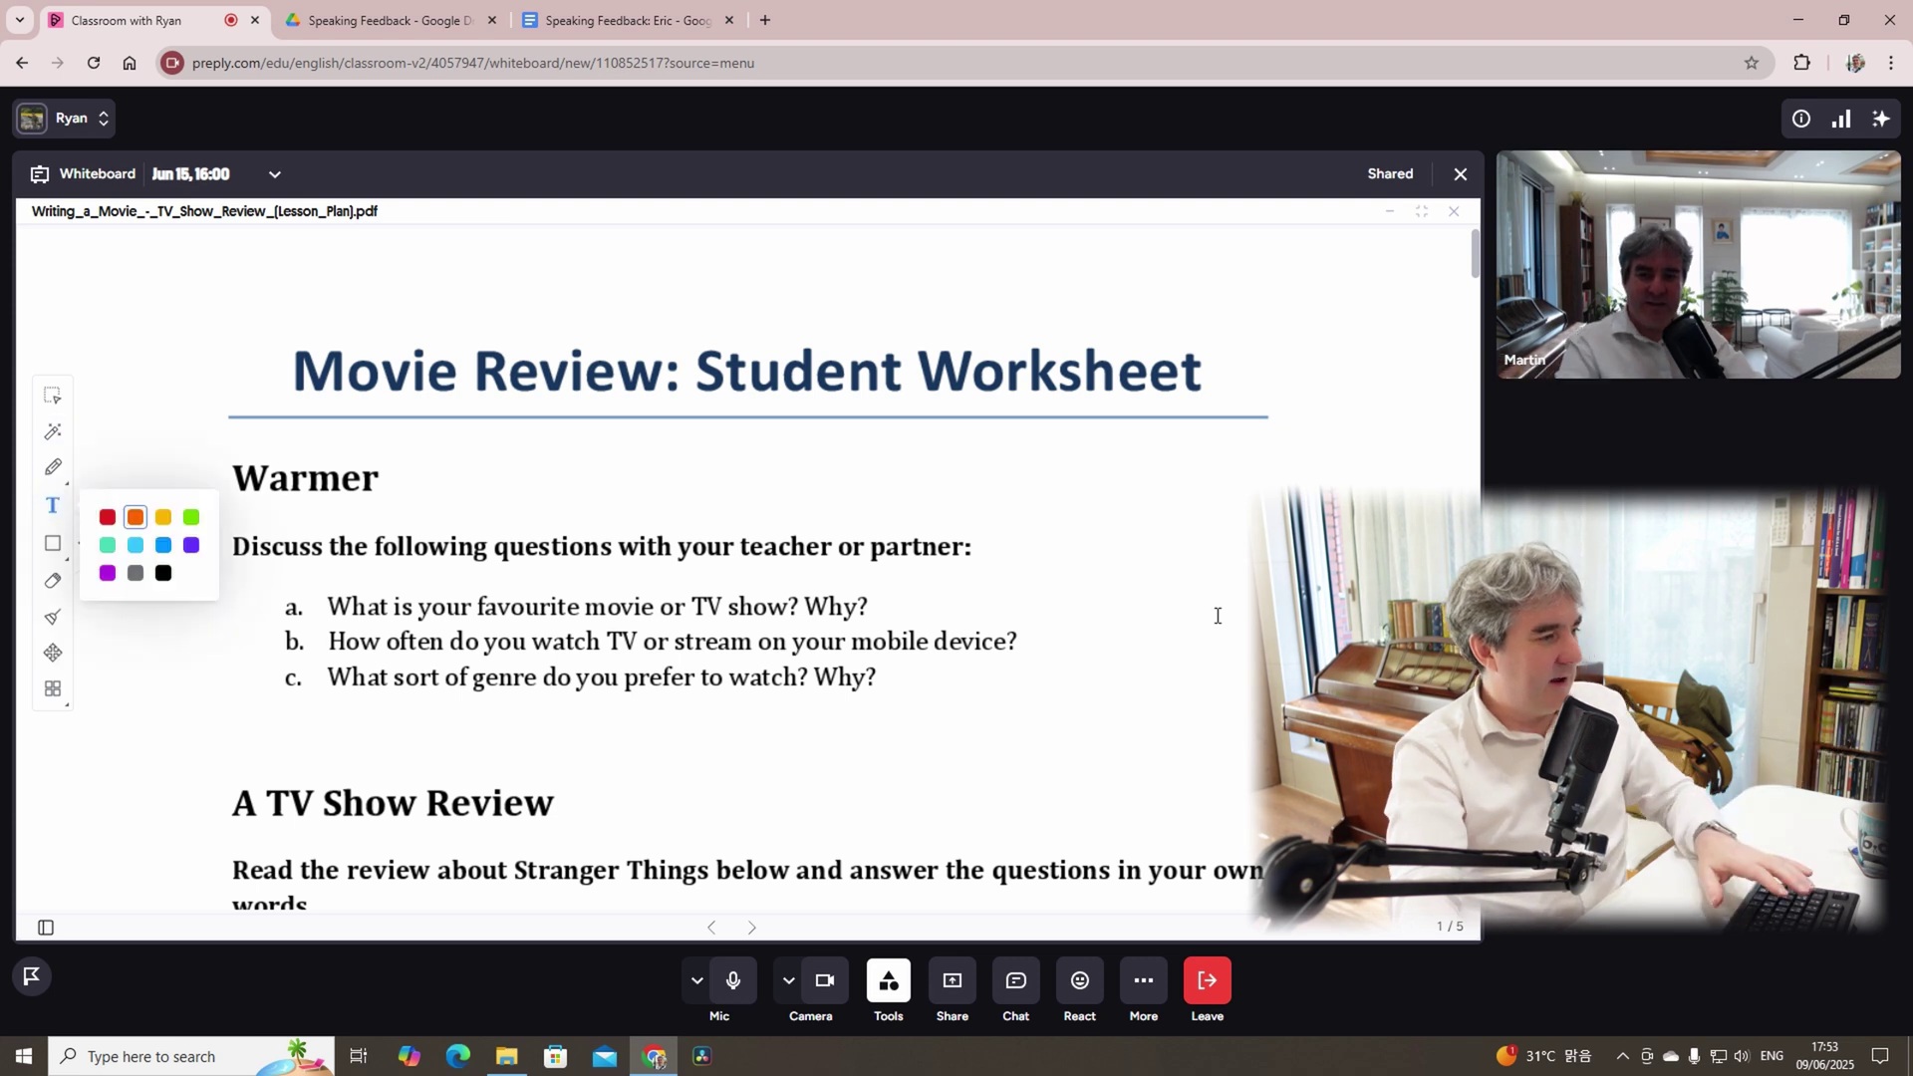
{"action": "left_click", "coordinate": [1043, 602]}
{"action": "type", "text": "That"}
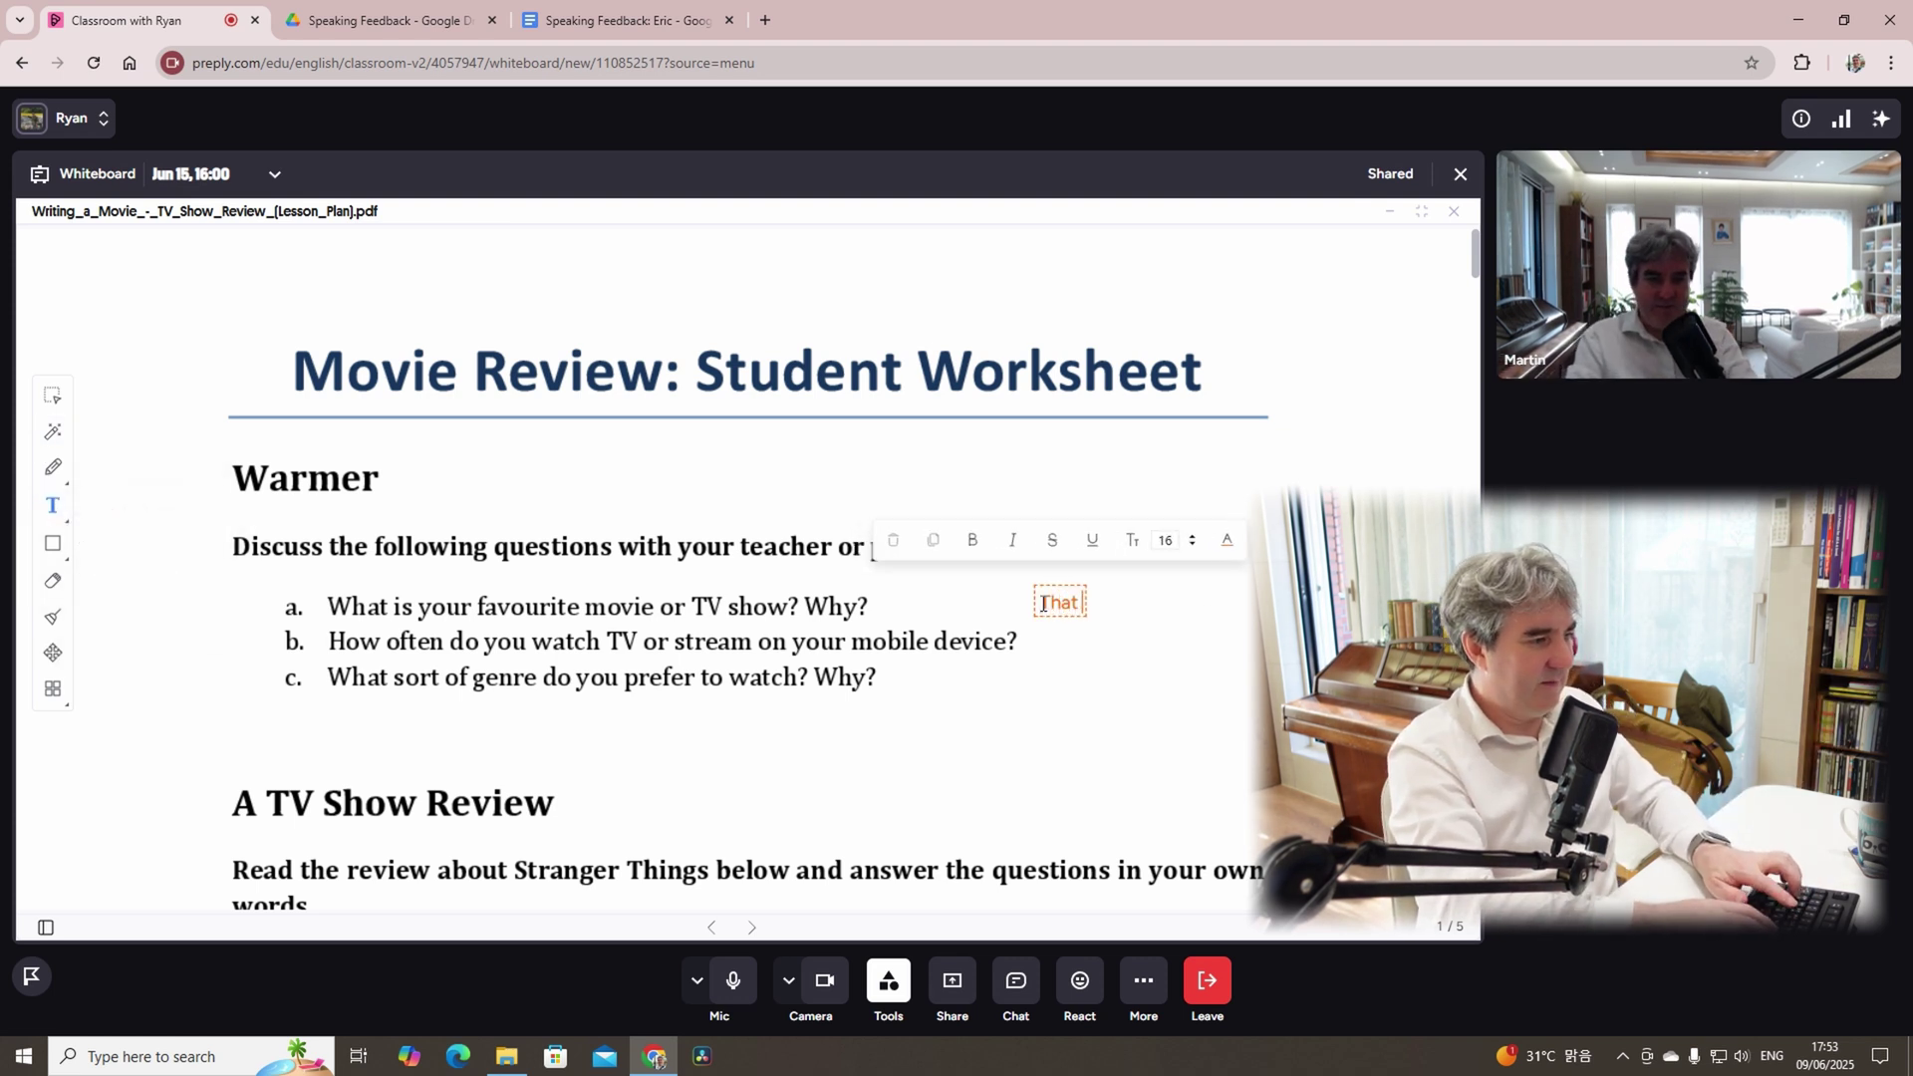
{"action": "type", "text": " is a good an"}
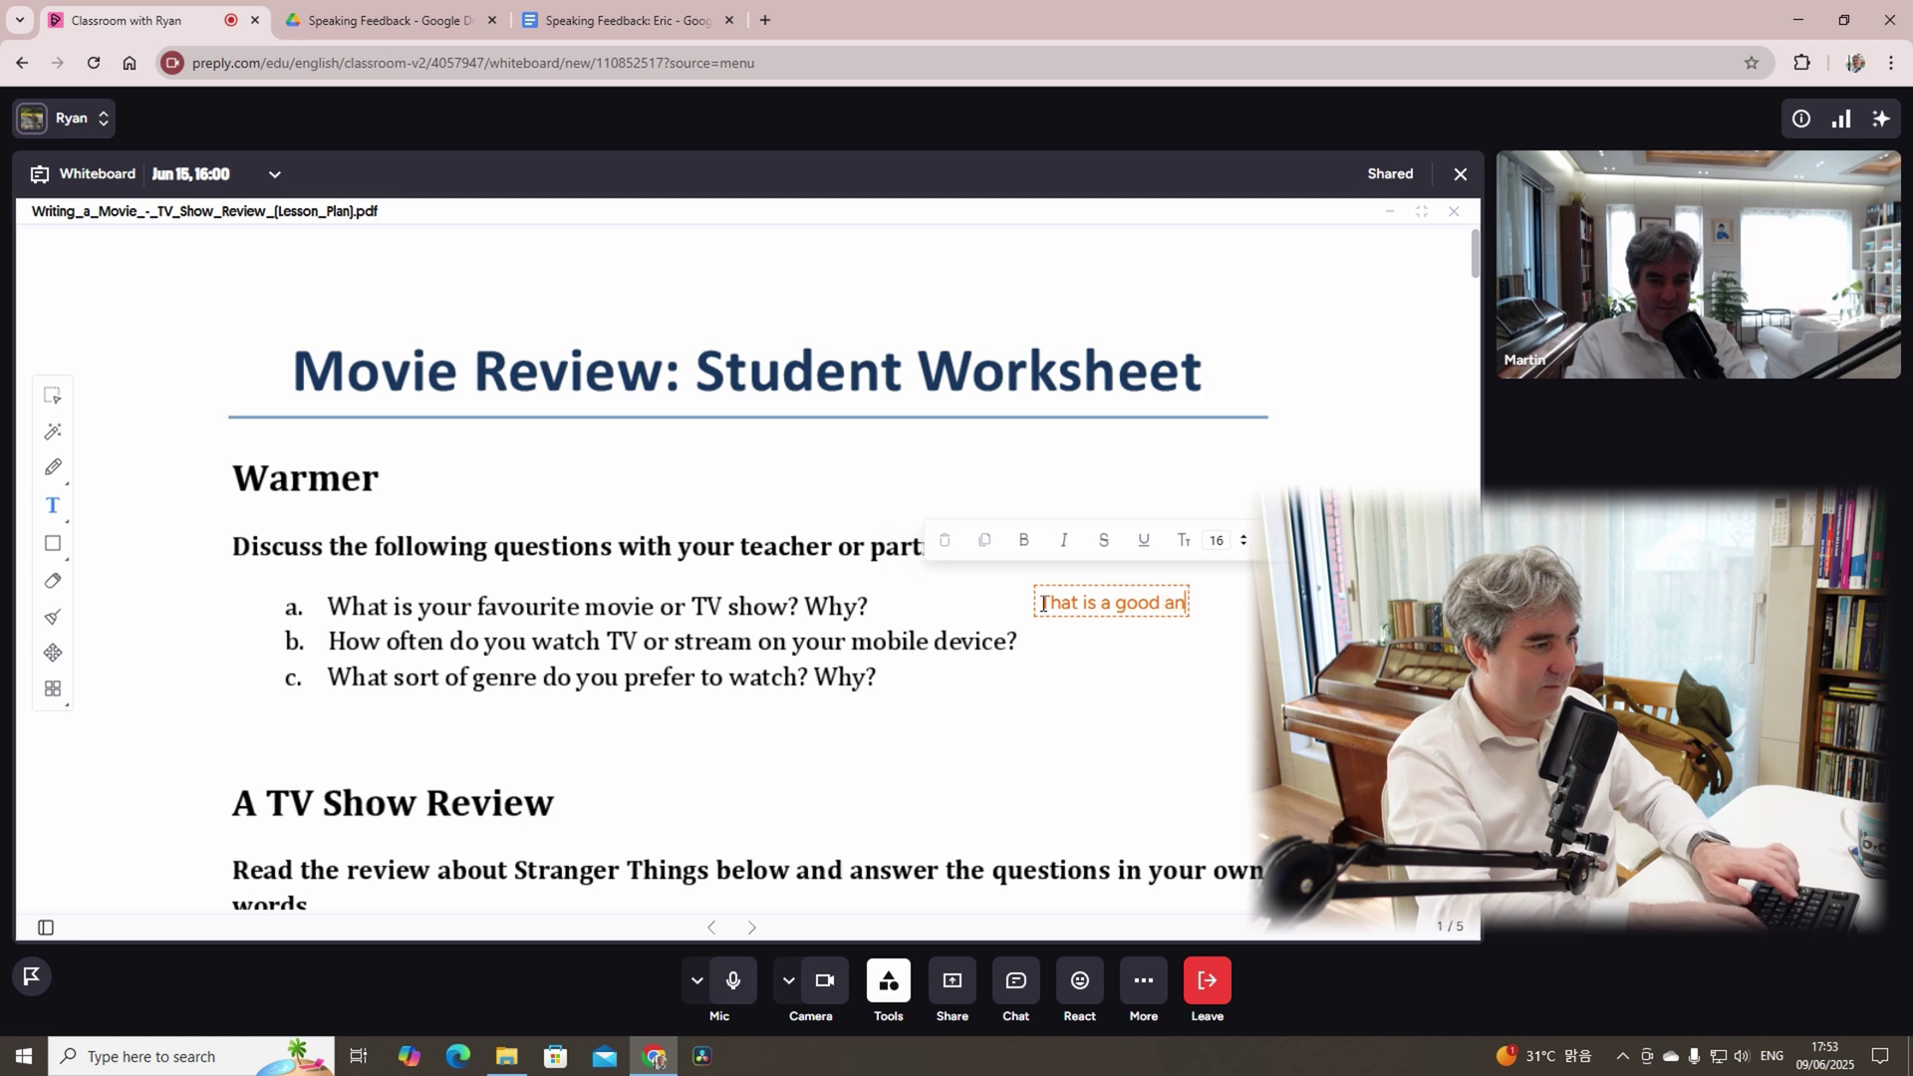
{"action": "type", "text": "swer!!!"}
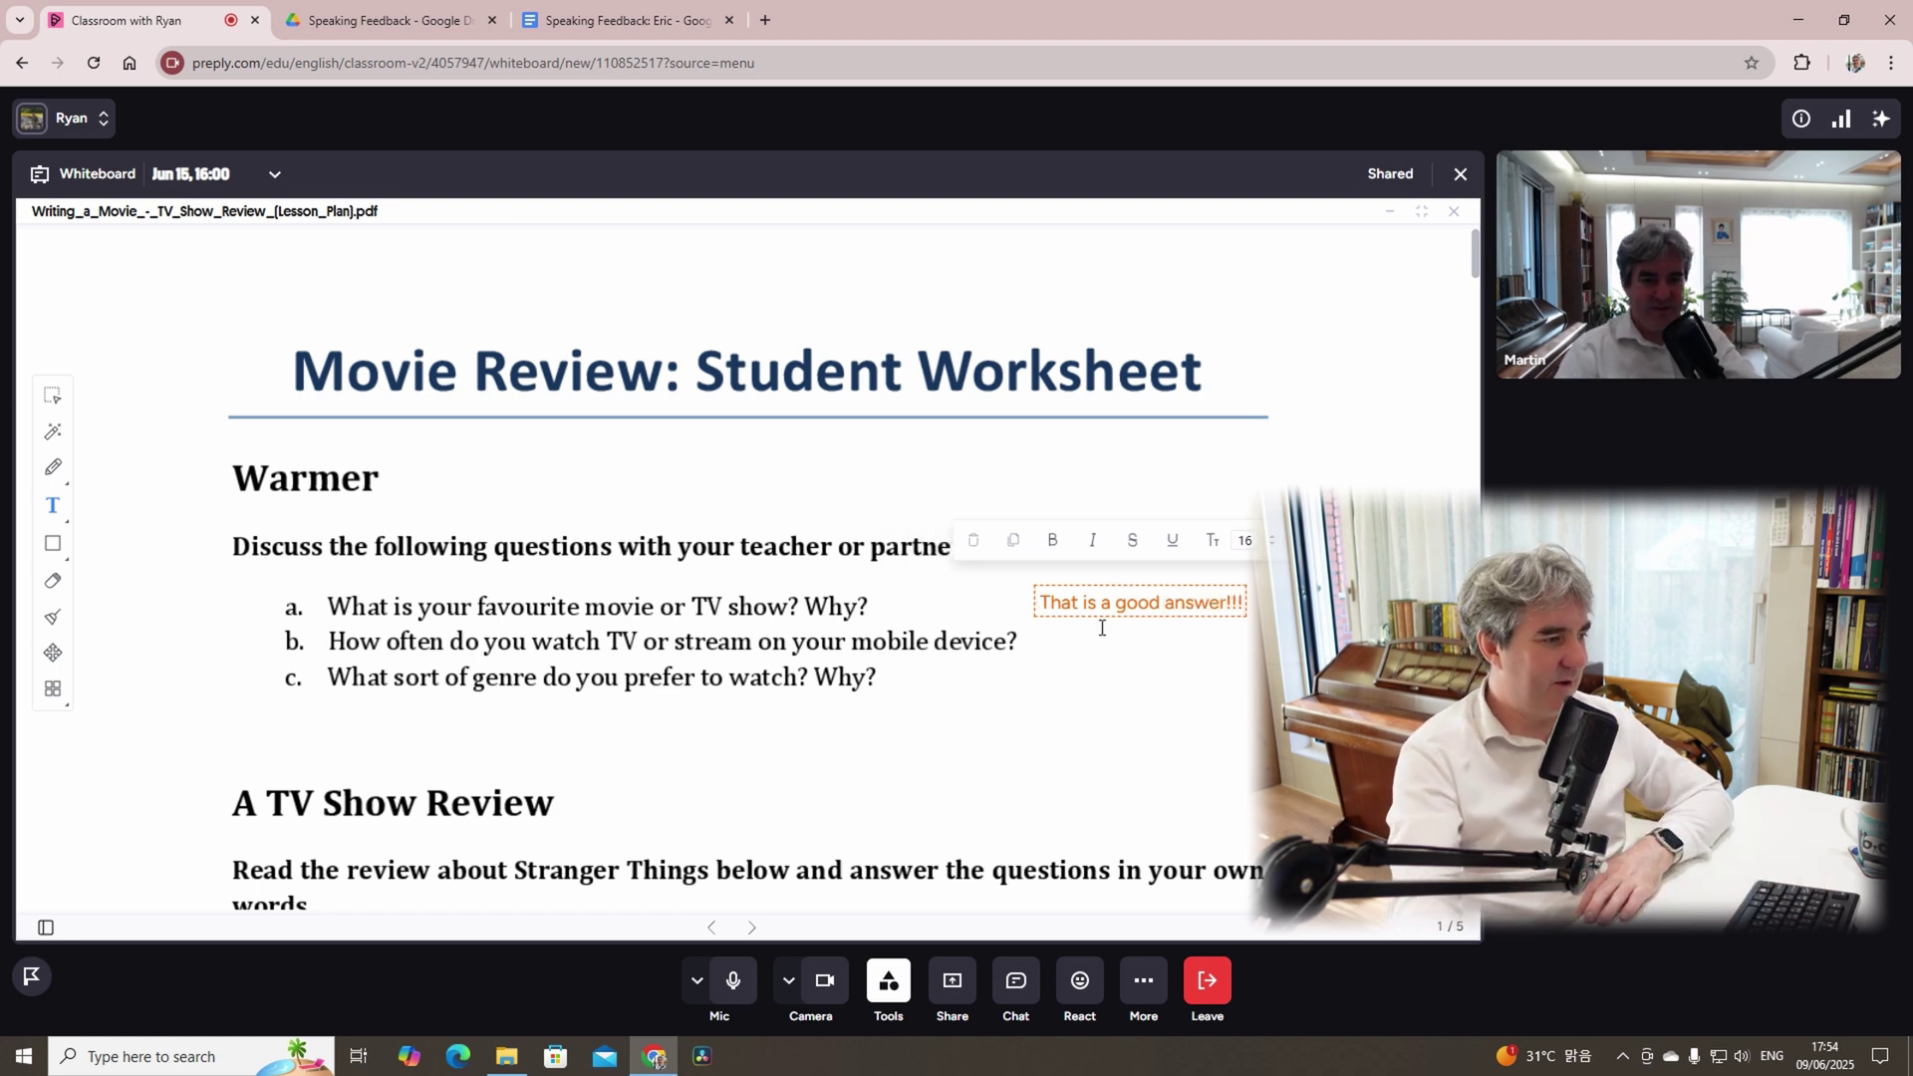
{"action": "left_click", "coordinate": [53, 396]}
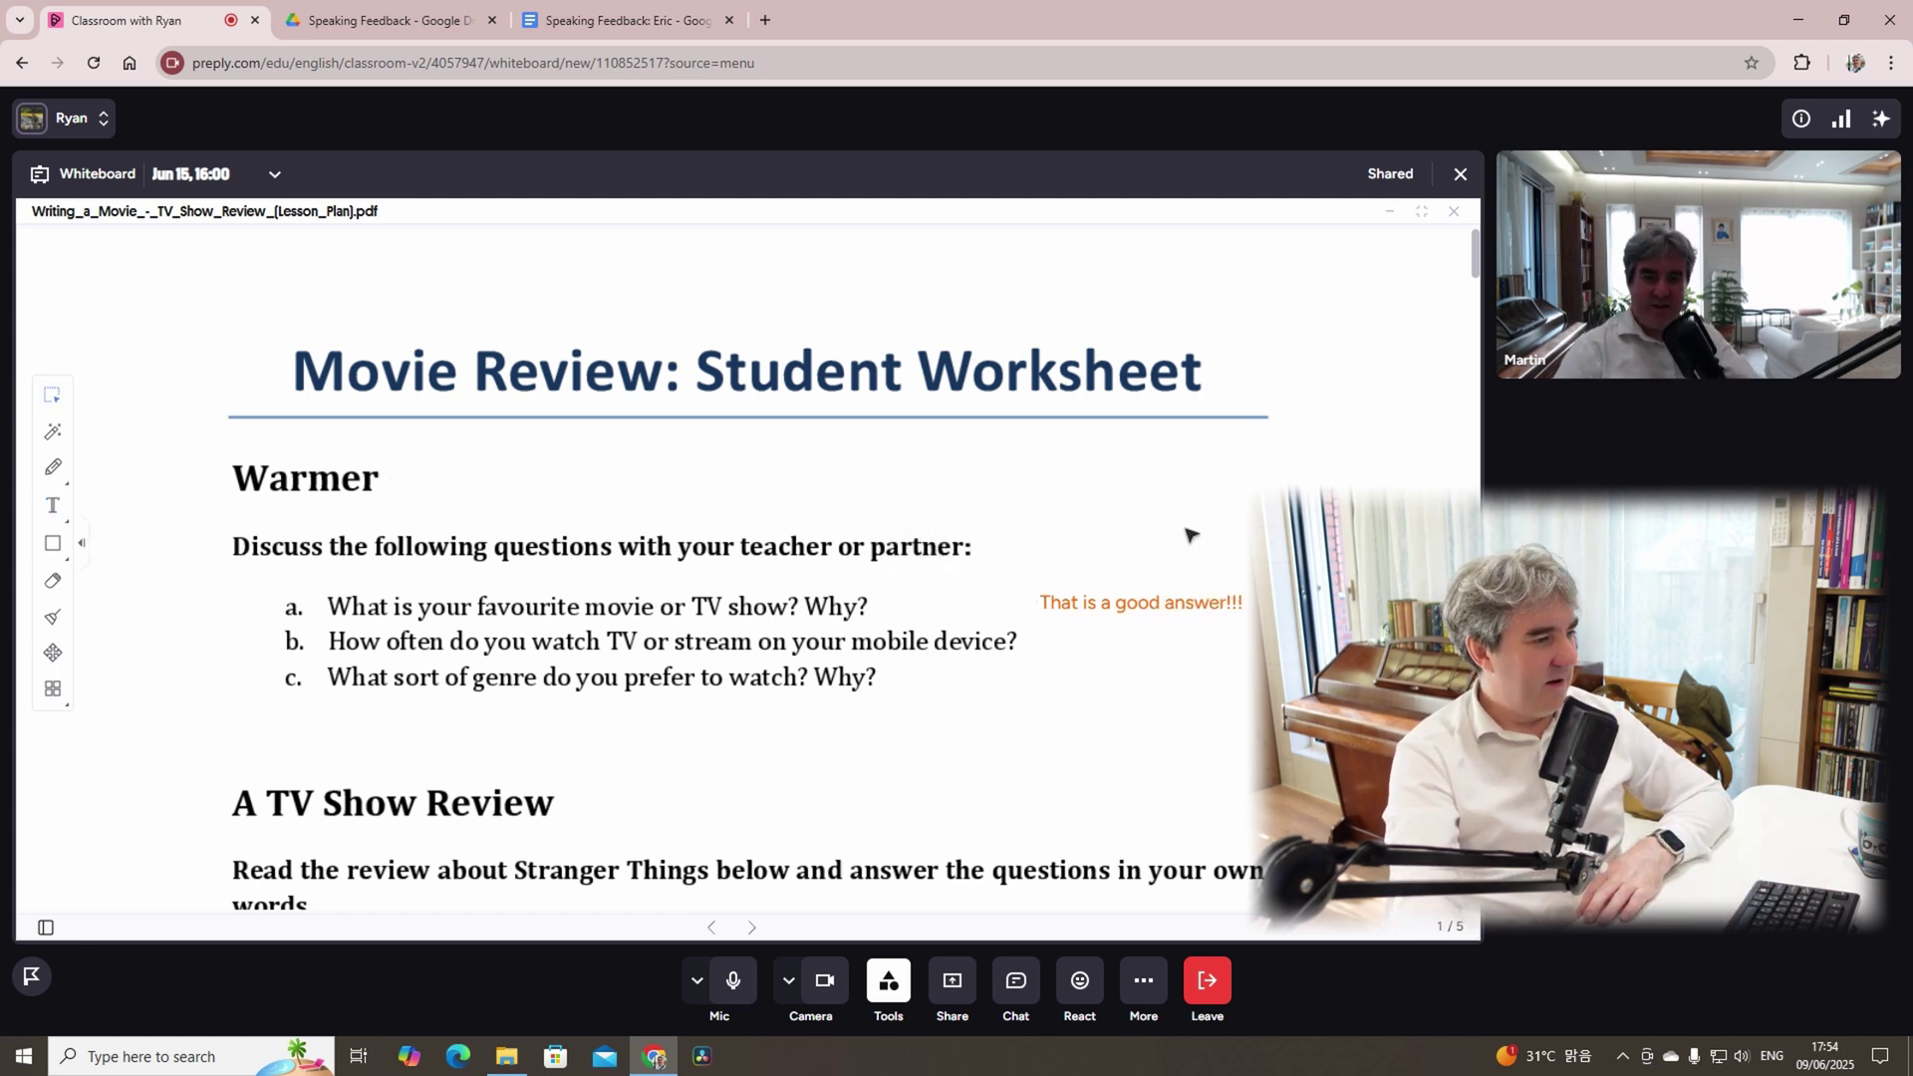
{"action": "left_click_drag", "start_coordinate": [1240, 613], "coordinate": [1185, 578]}
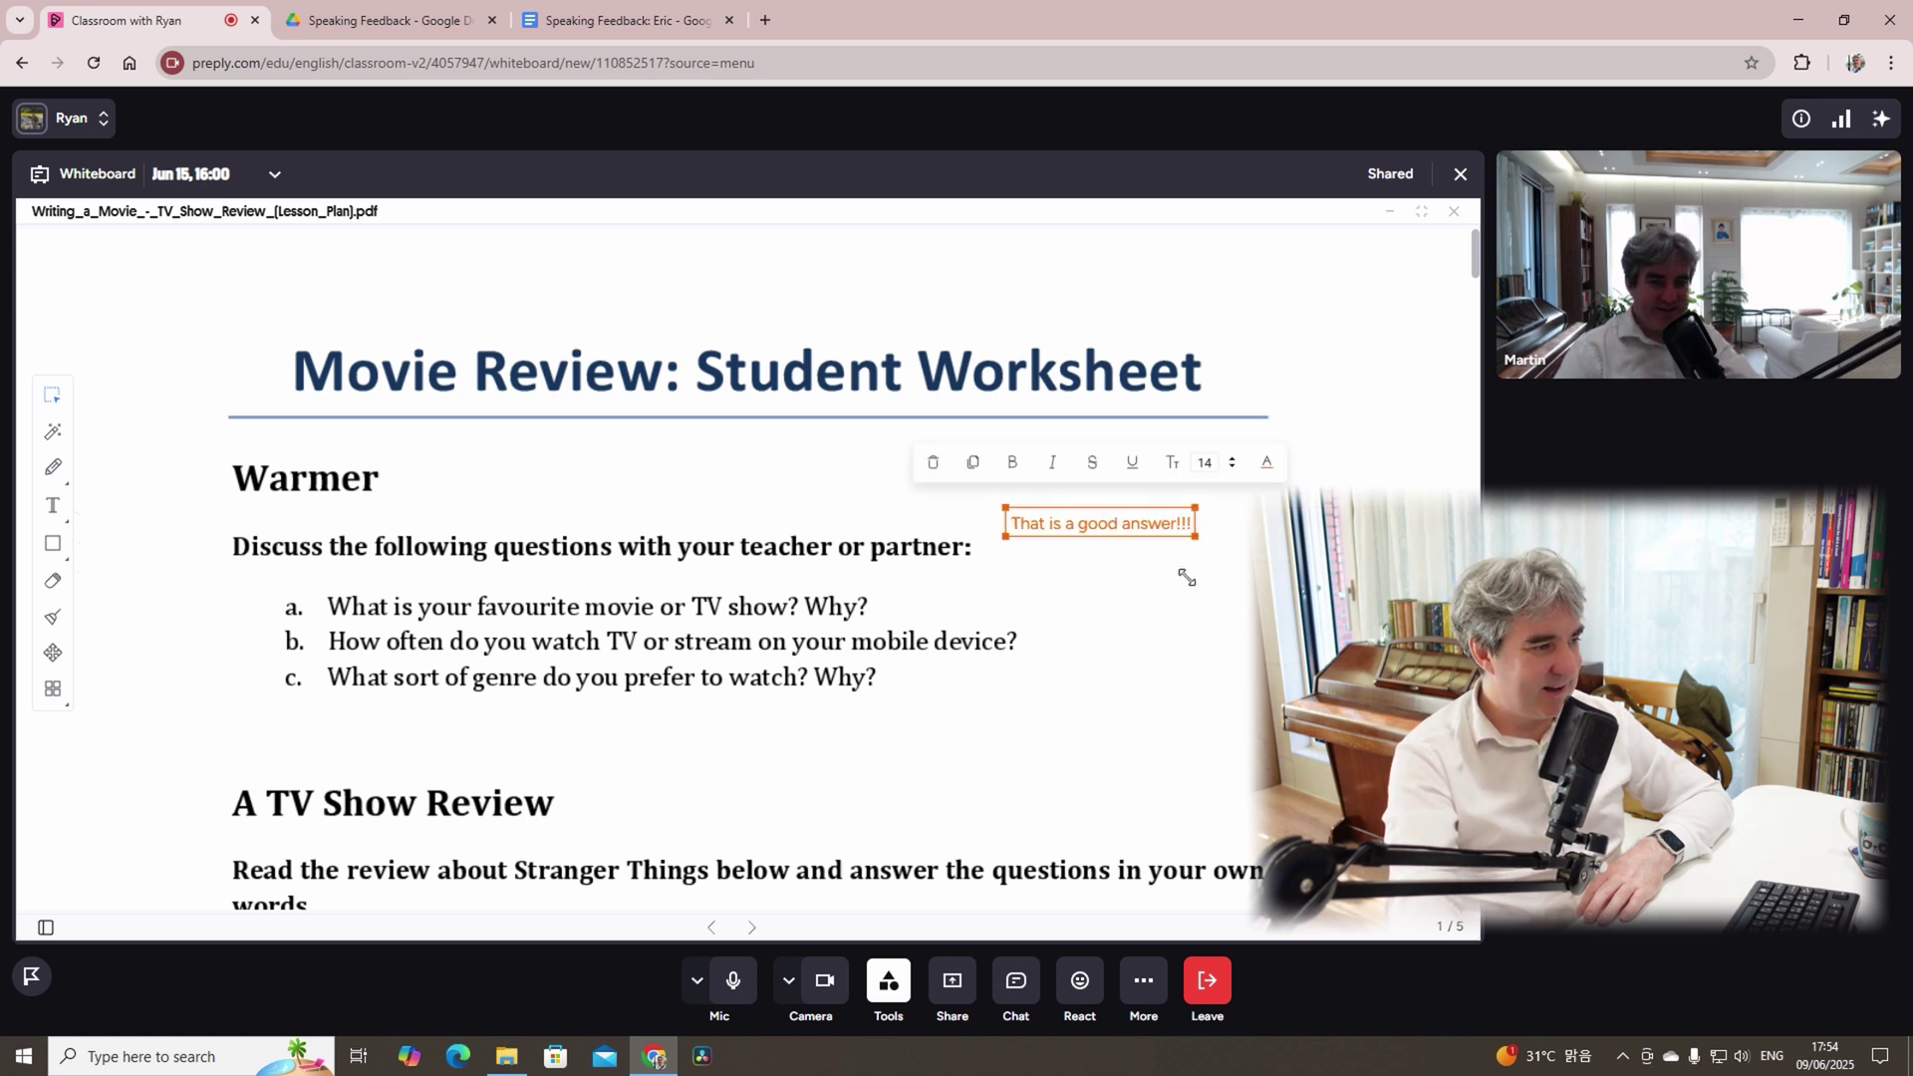
{"action": "left_click", "coordinate": [935, 466]}
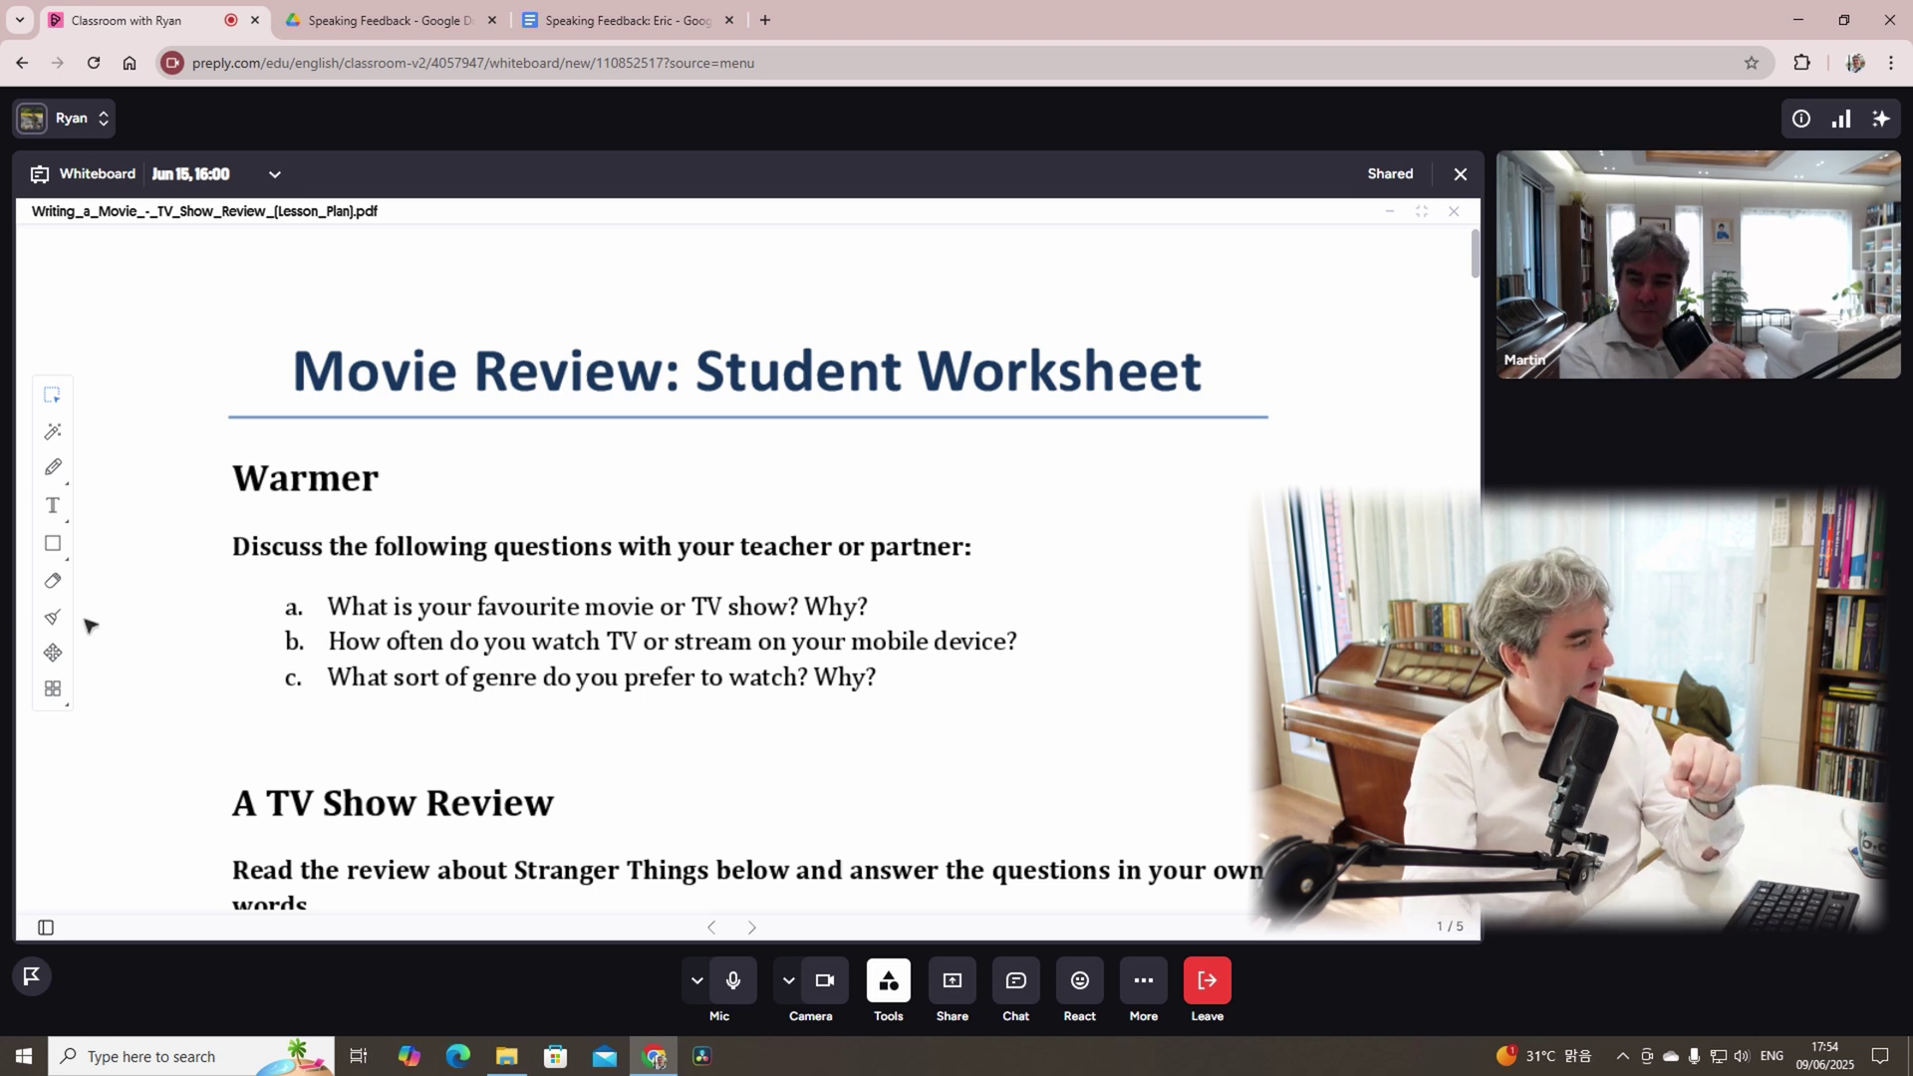
Save all whiteboard documents, downloading the movie review lesson-plan PDF
{"action": "left_click", "coordinate": [52, 692]}
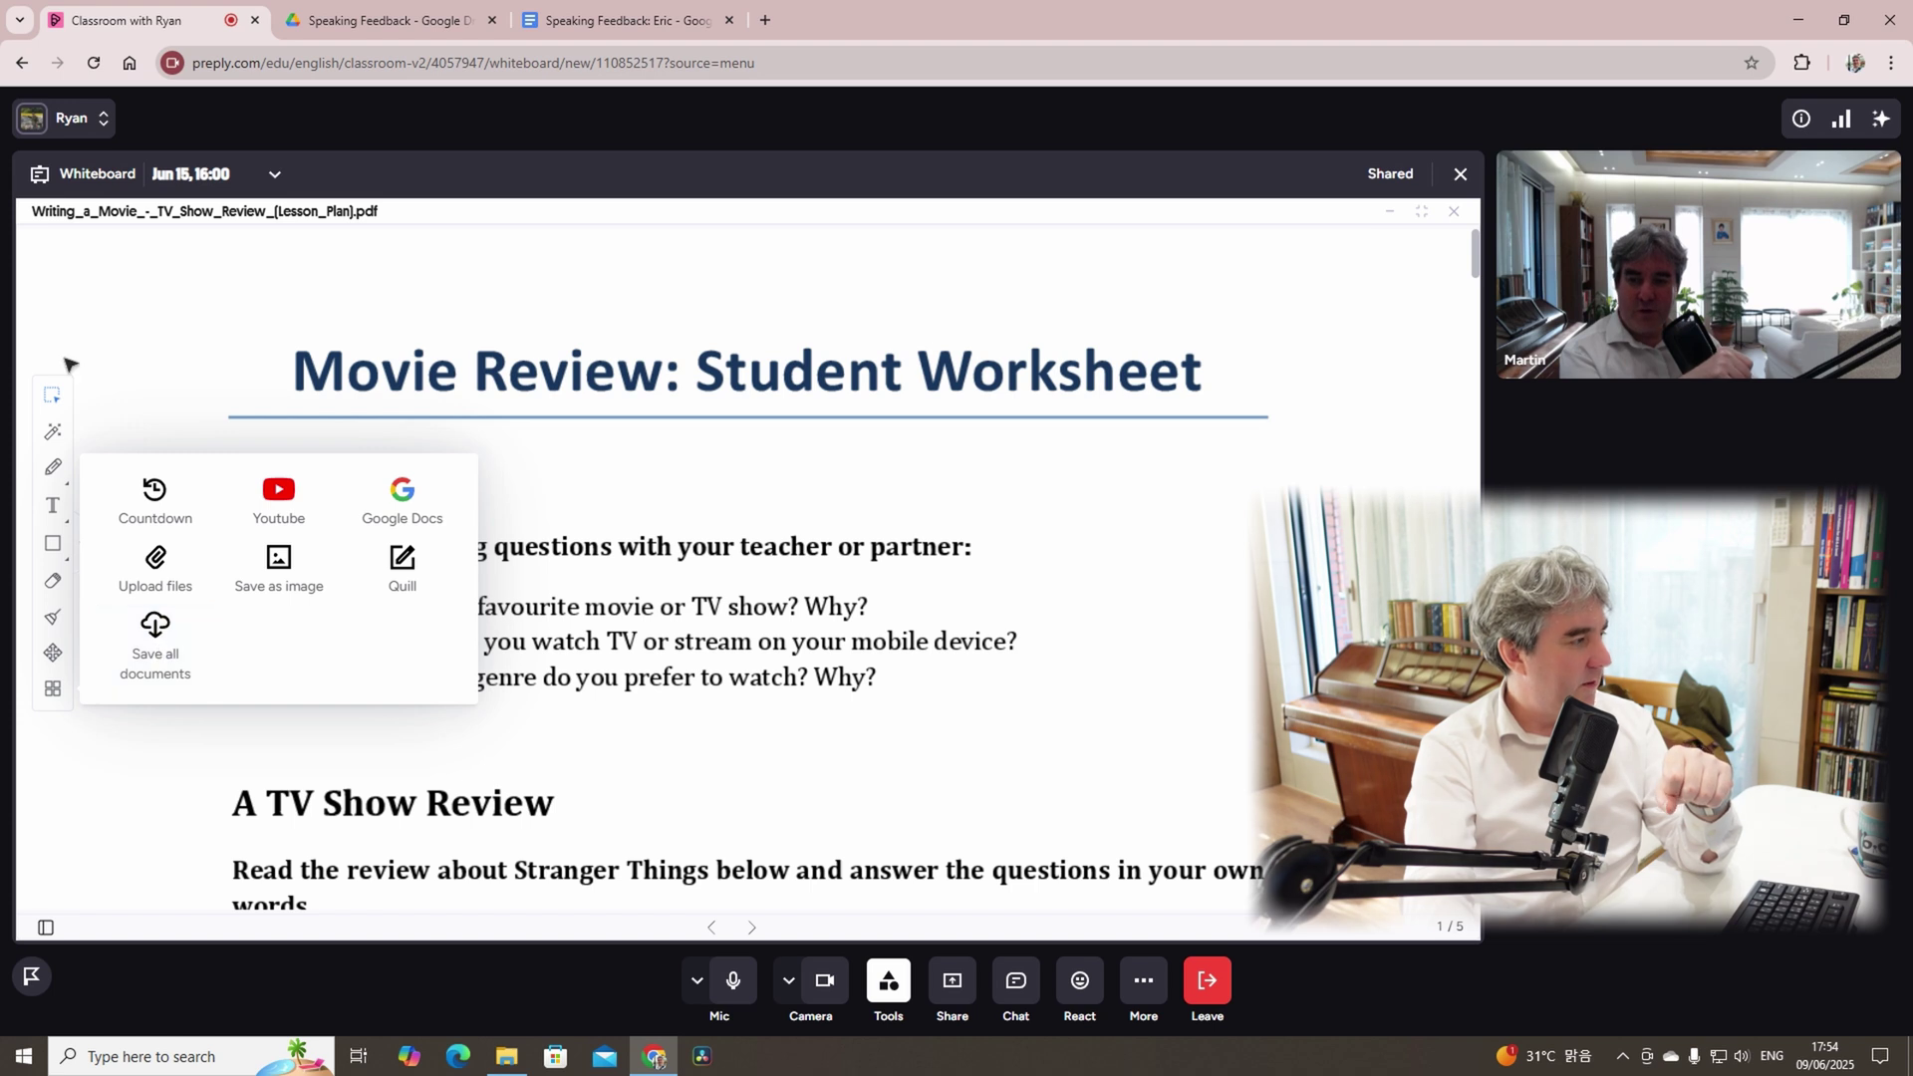
{"action": "left_click", "coordinate": [157, 644]}
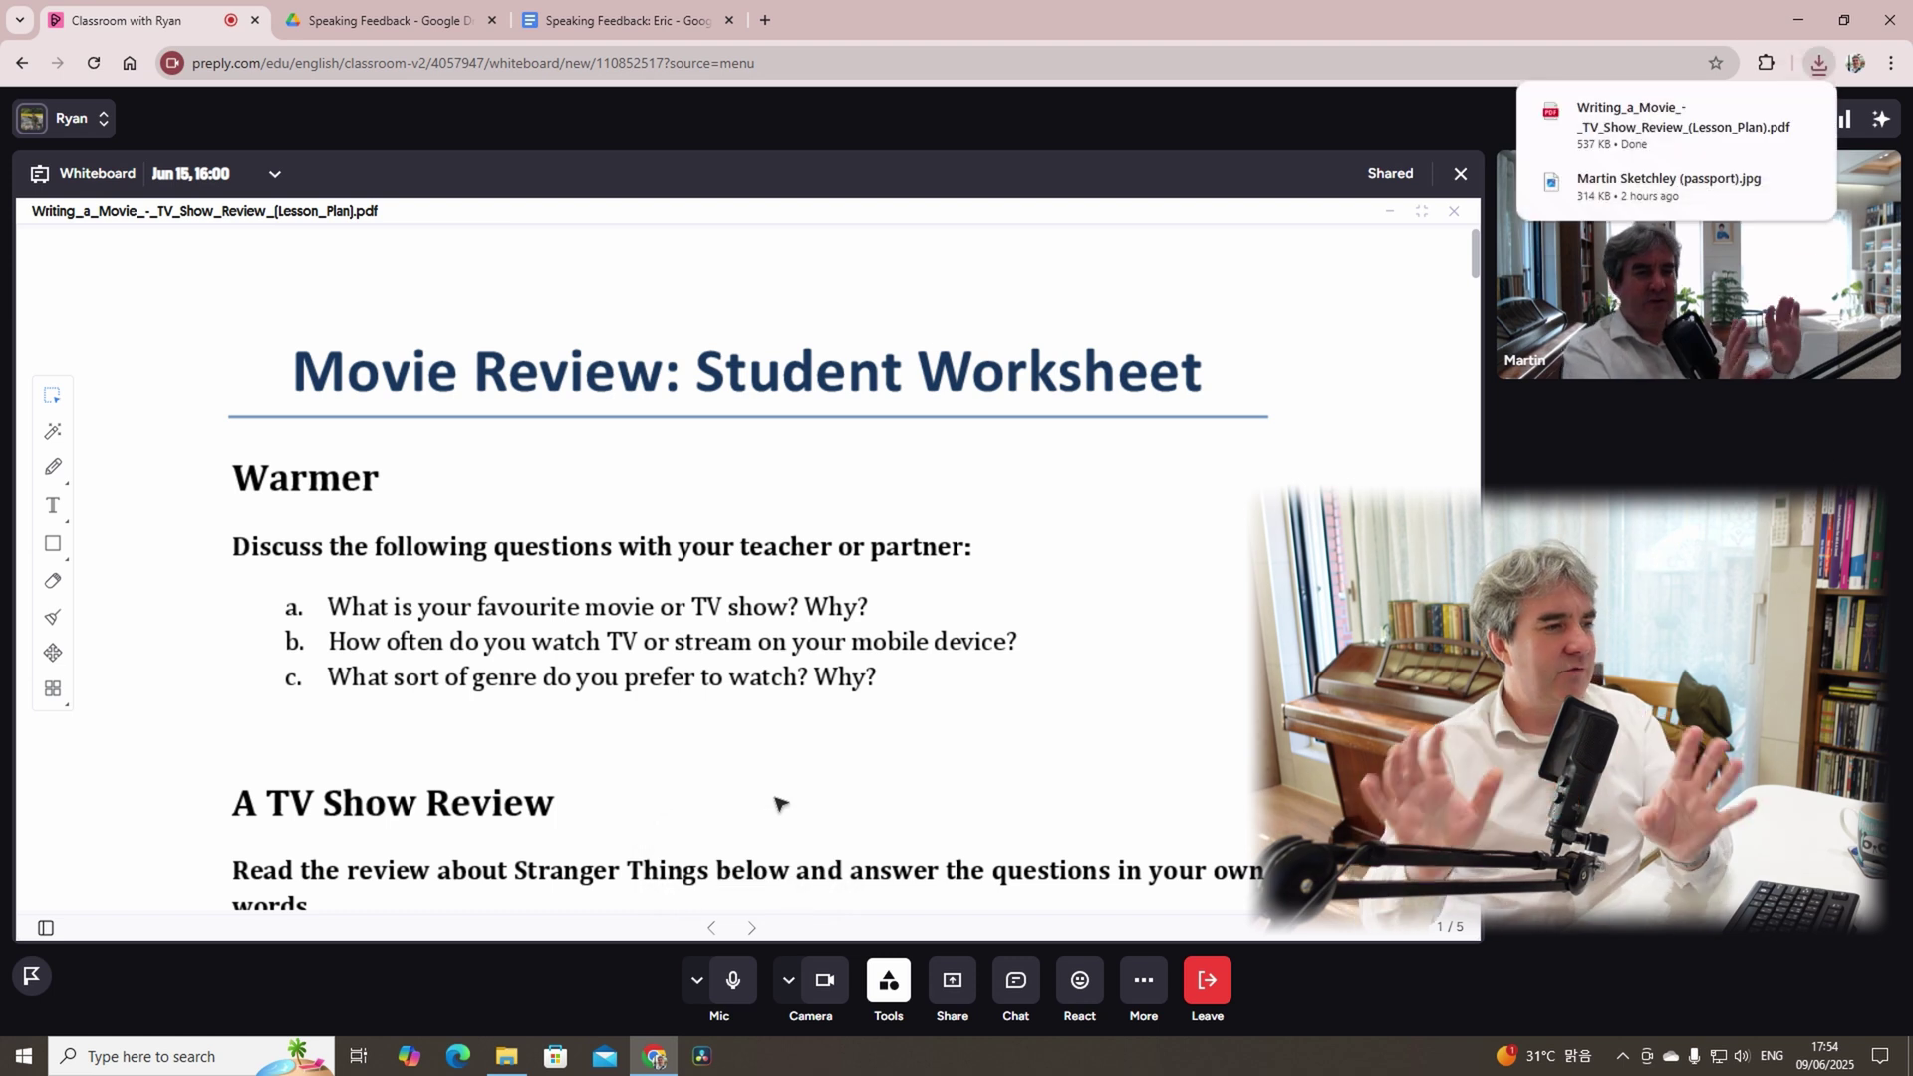
Open the downloaded movie review worksheet PDF and scroll through its pages
{"action": "left_click", "coordinate": [1684, 118]}
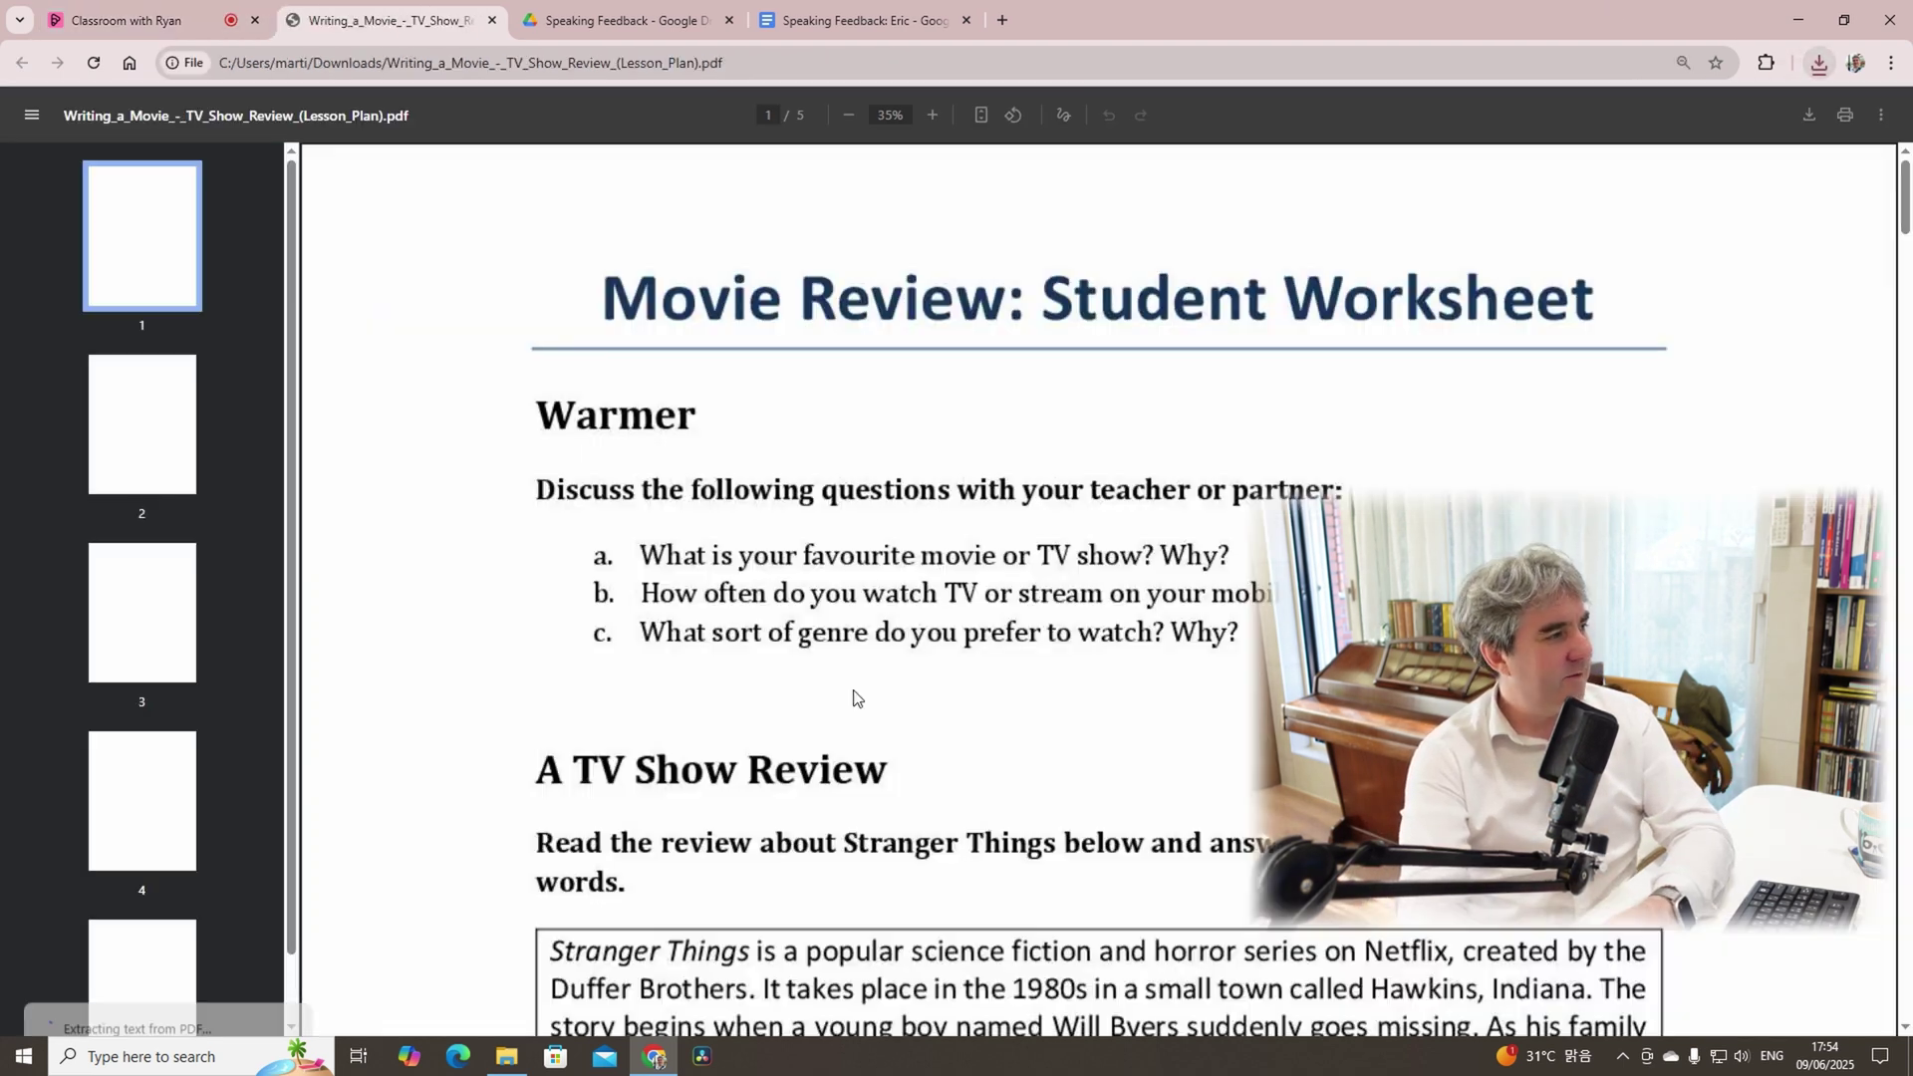
{"action": "scroll", "coordinate": [763, 764], "scroll_direction": "down", "scroll_amount": 1}
{"action": "scroll", "coordinate": [762, 764], "scroll_direction": "down", "scroll_amount": 15}
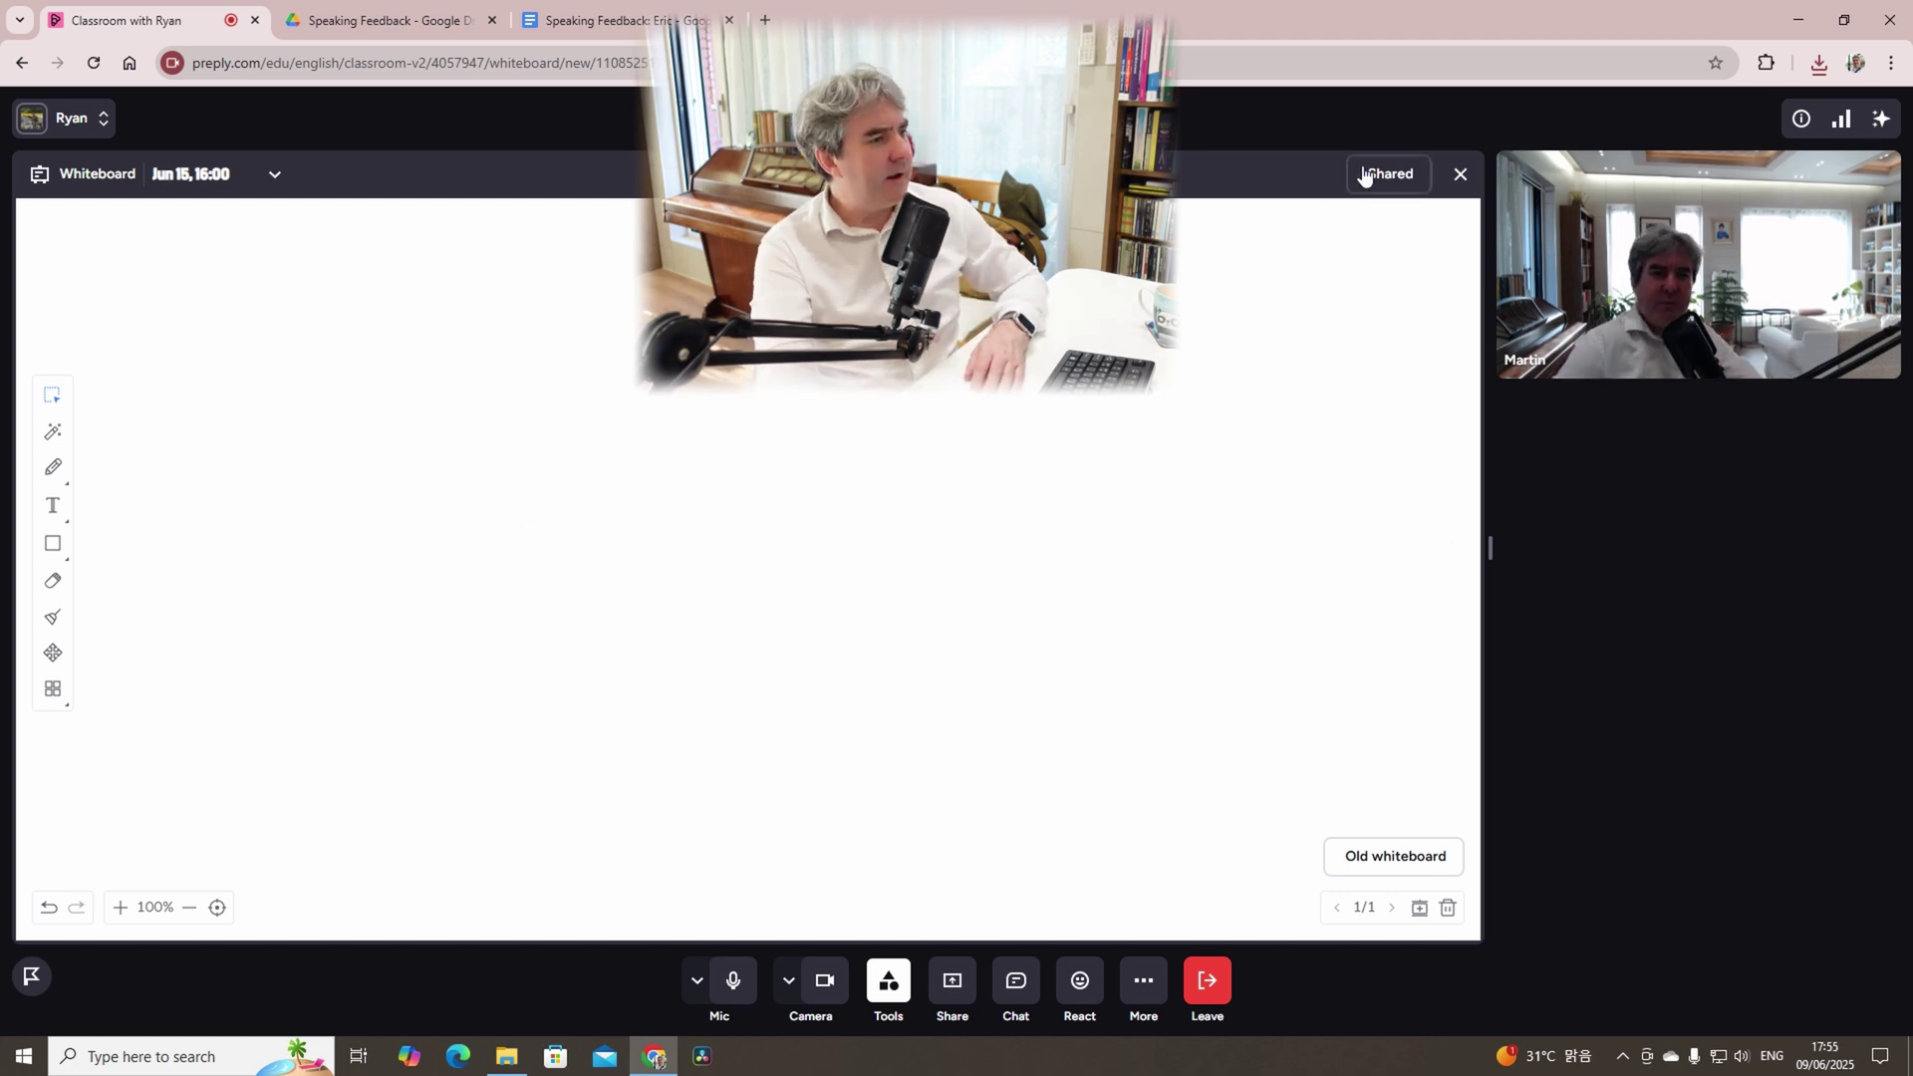
Close the whiteboard, open the Teaching assistant, and view the TalkNow exercises page
{"action": "left_click", "coordinate": [1461, 175]}
{"action": "left_click", "coordinate": [888, 983]}
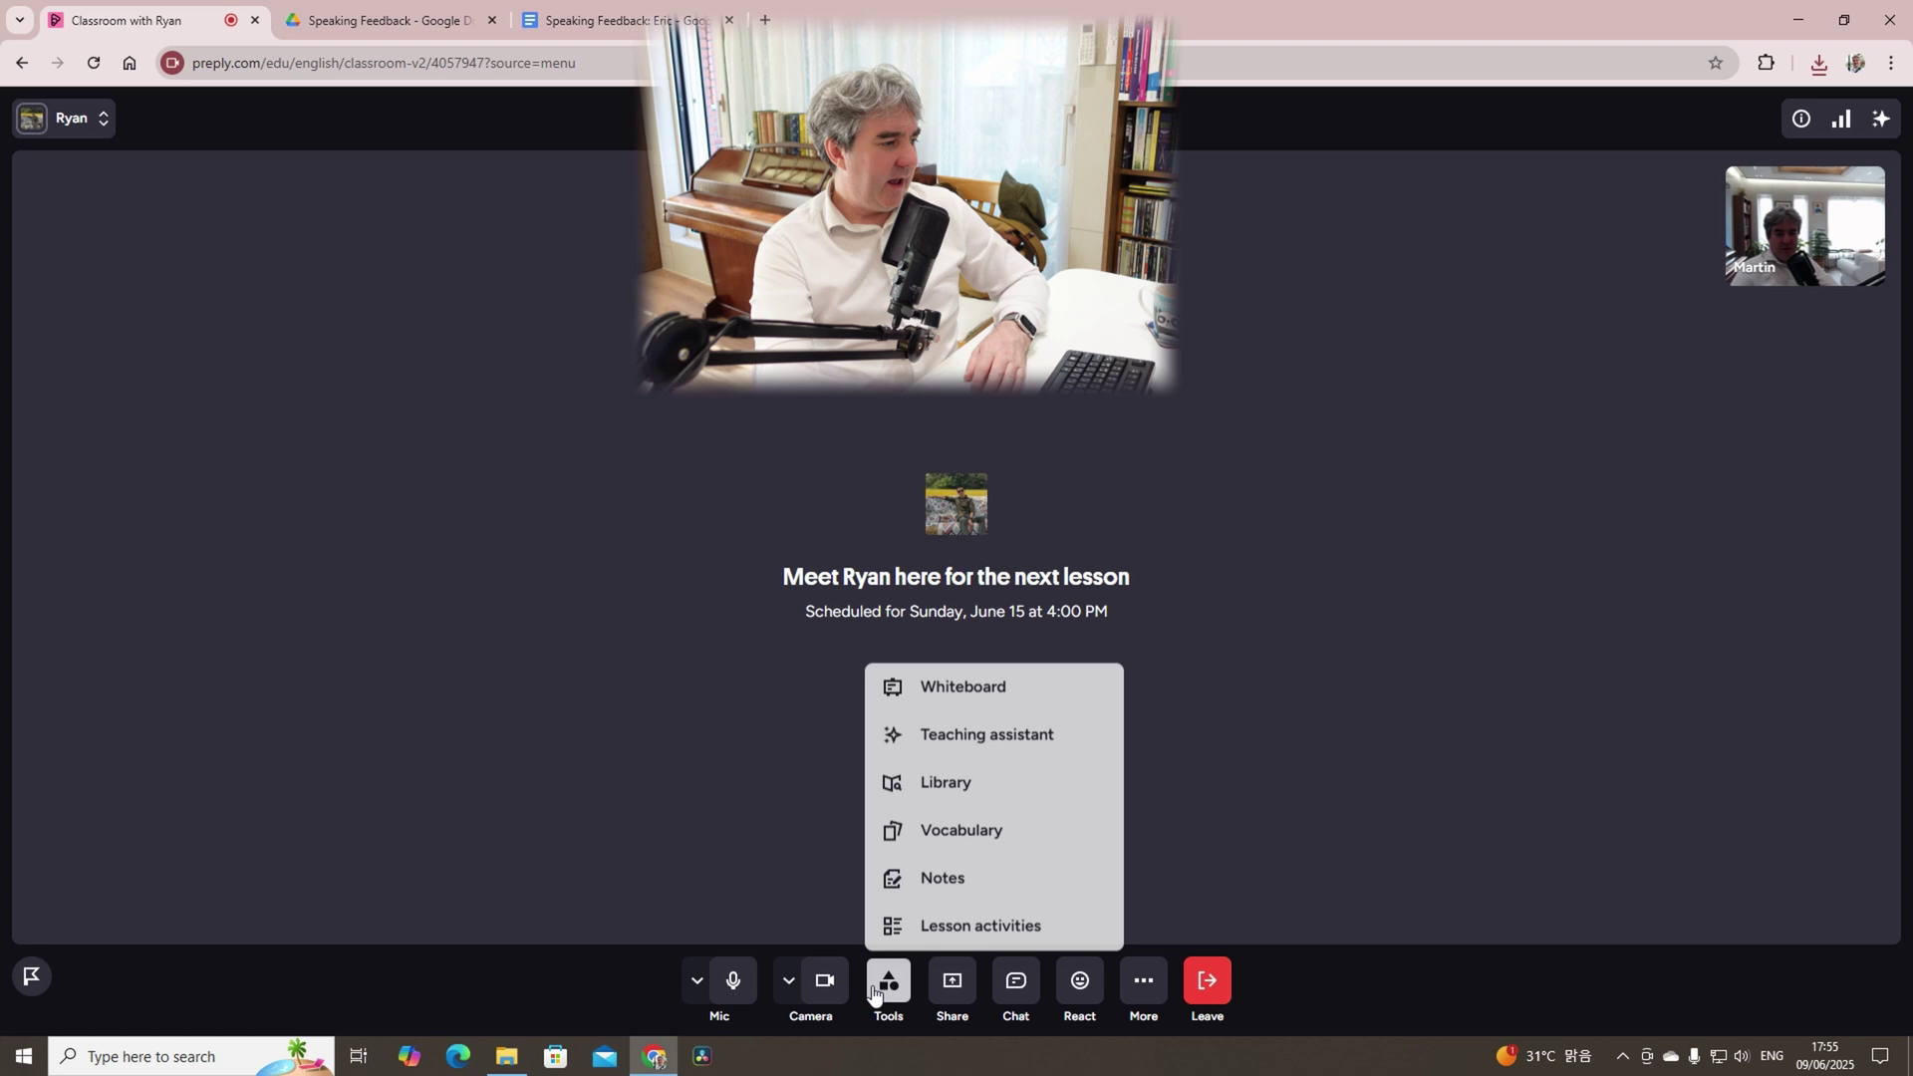
{"action": "left_click", "coordinate": [990, 743]}
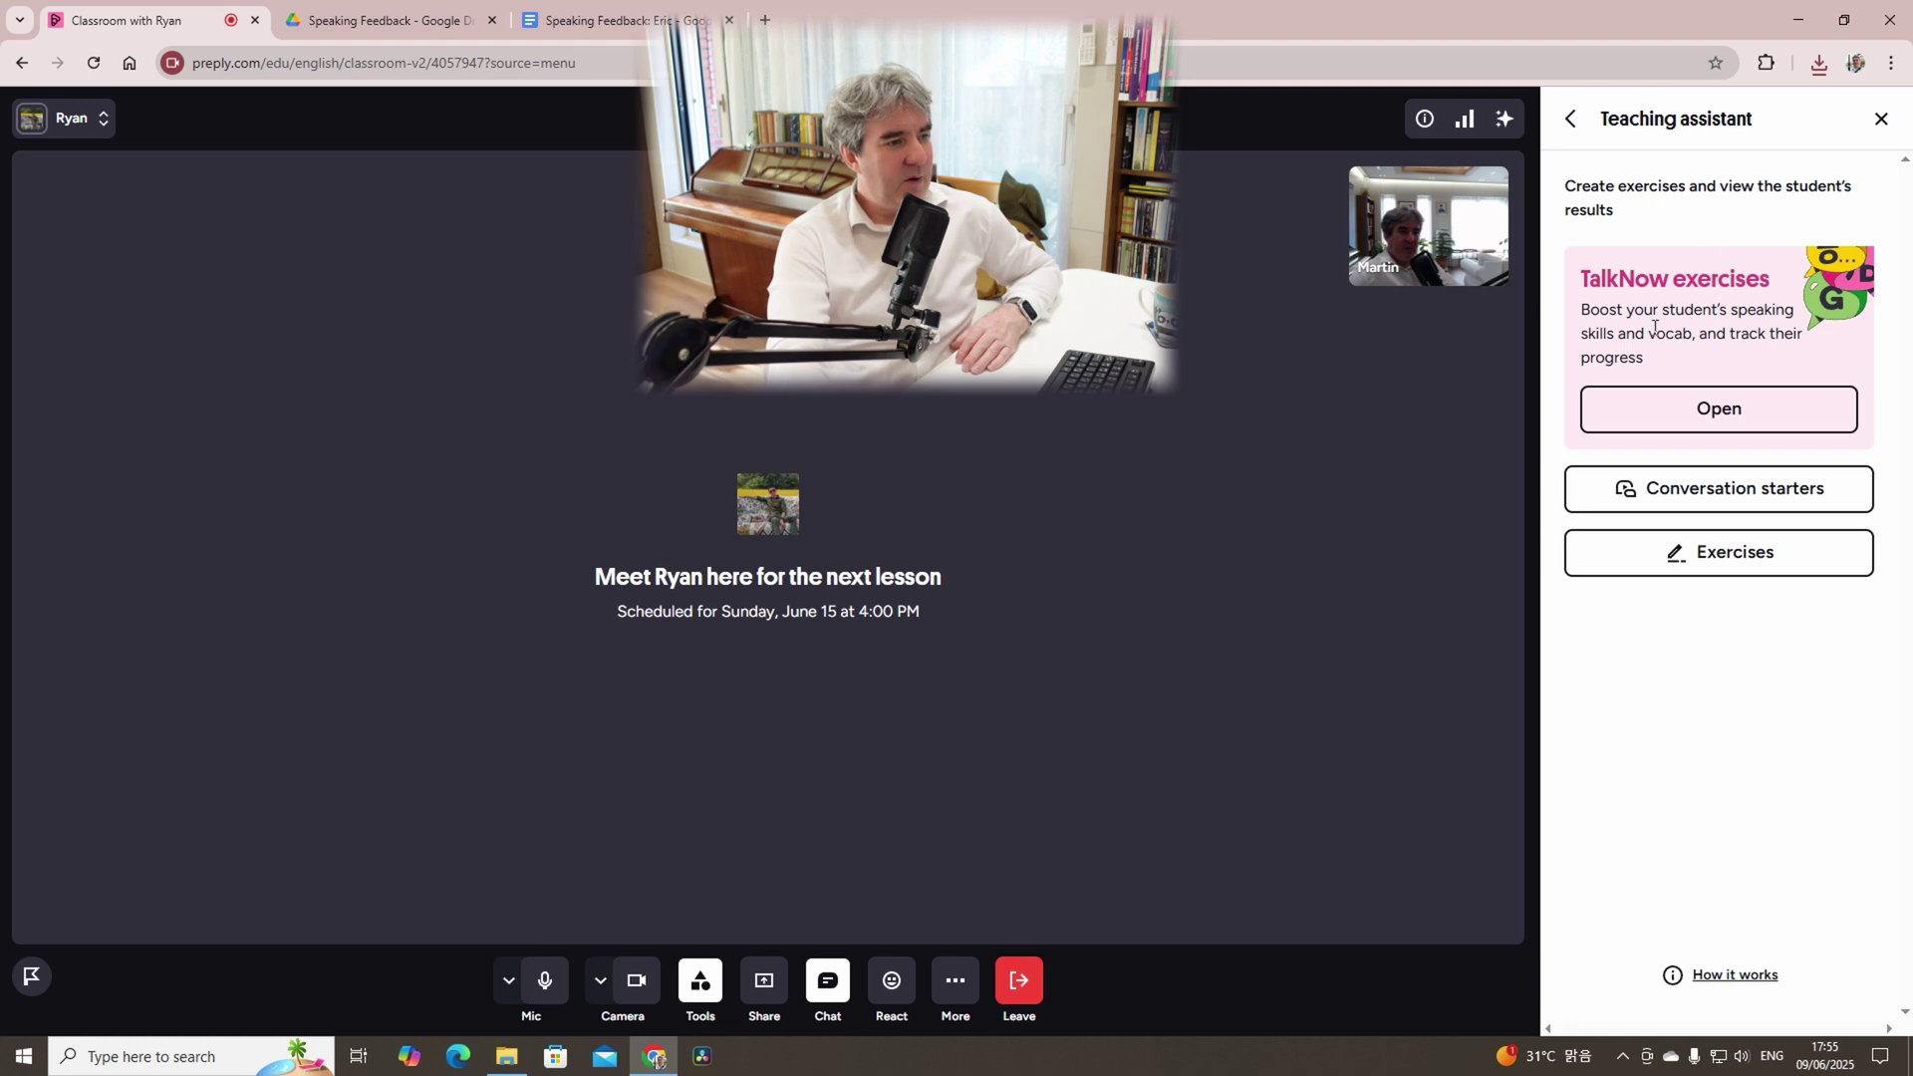
{"action": "left_click_drag", "start_coordinate": [1599, 279], "coordinate": [1727, 280]}
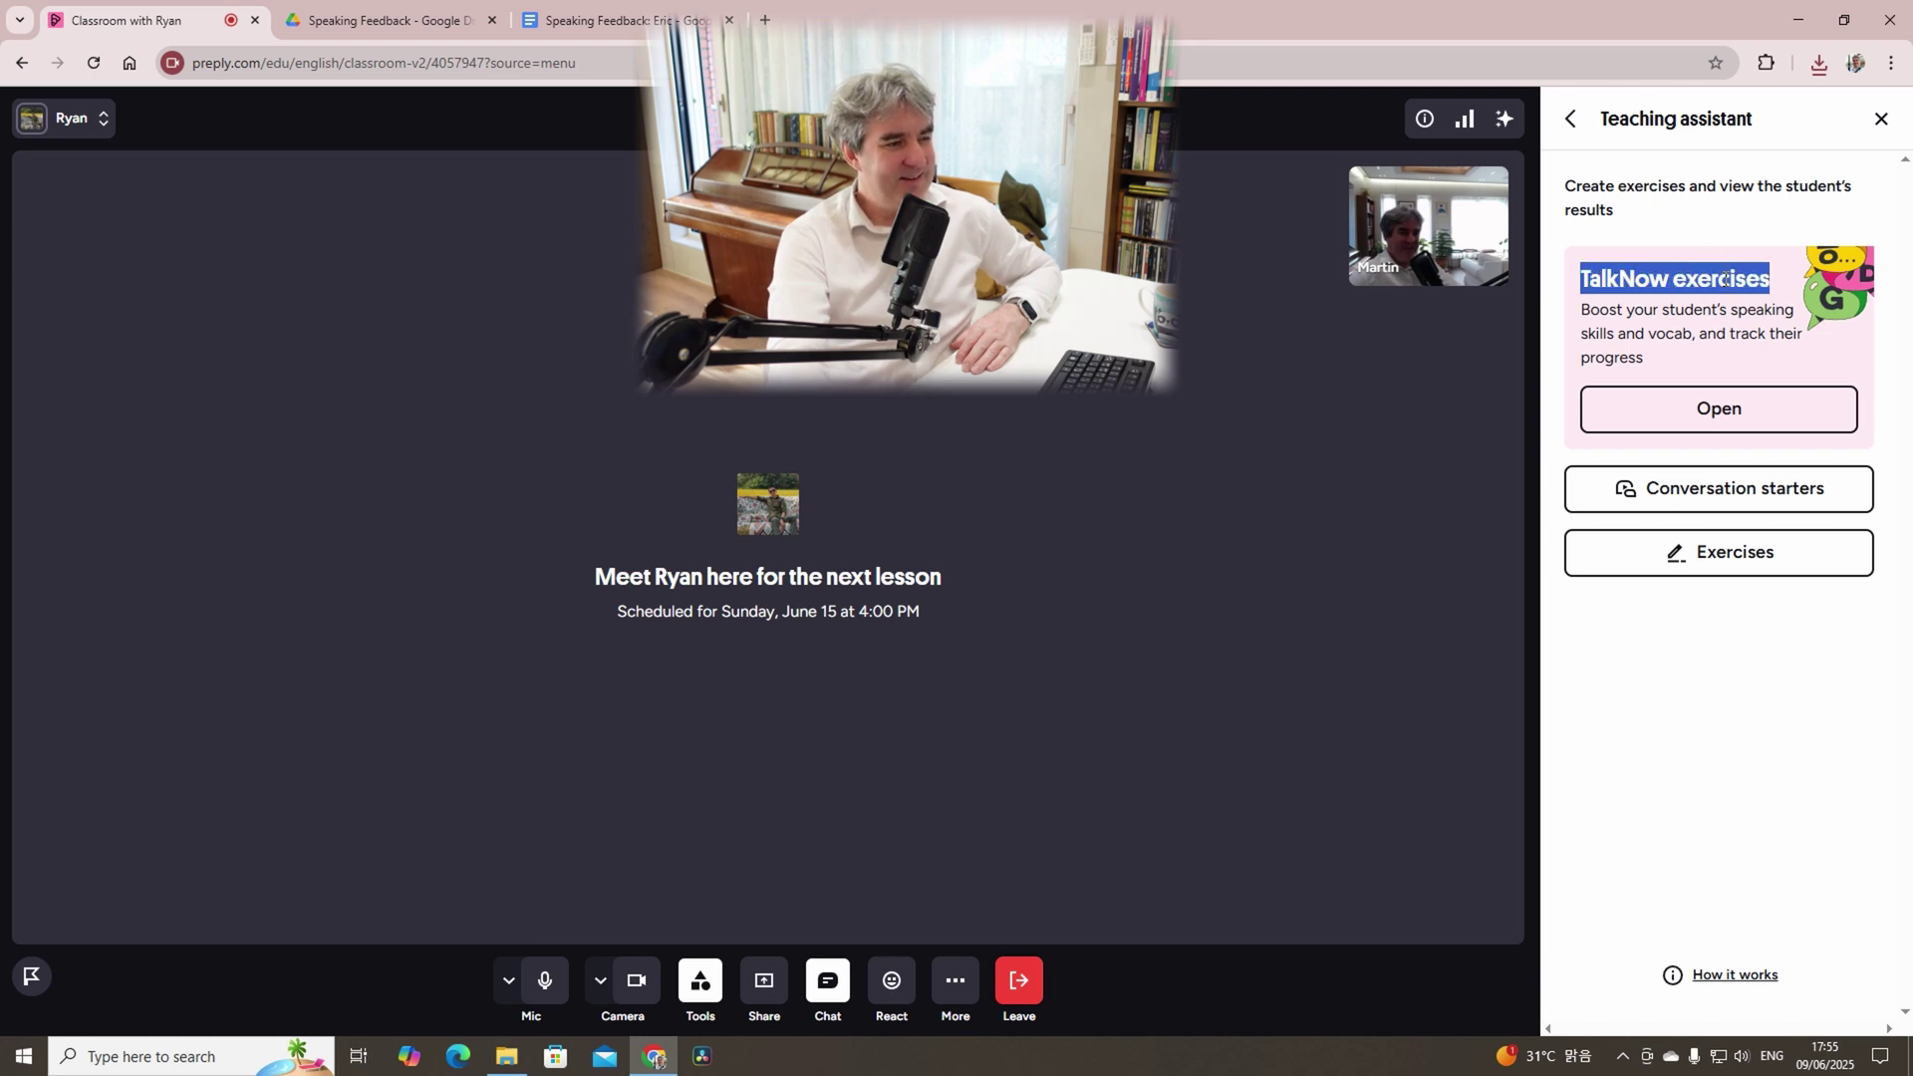
{"action": "left_click", "coordinate": [1750, 431]}
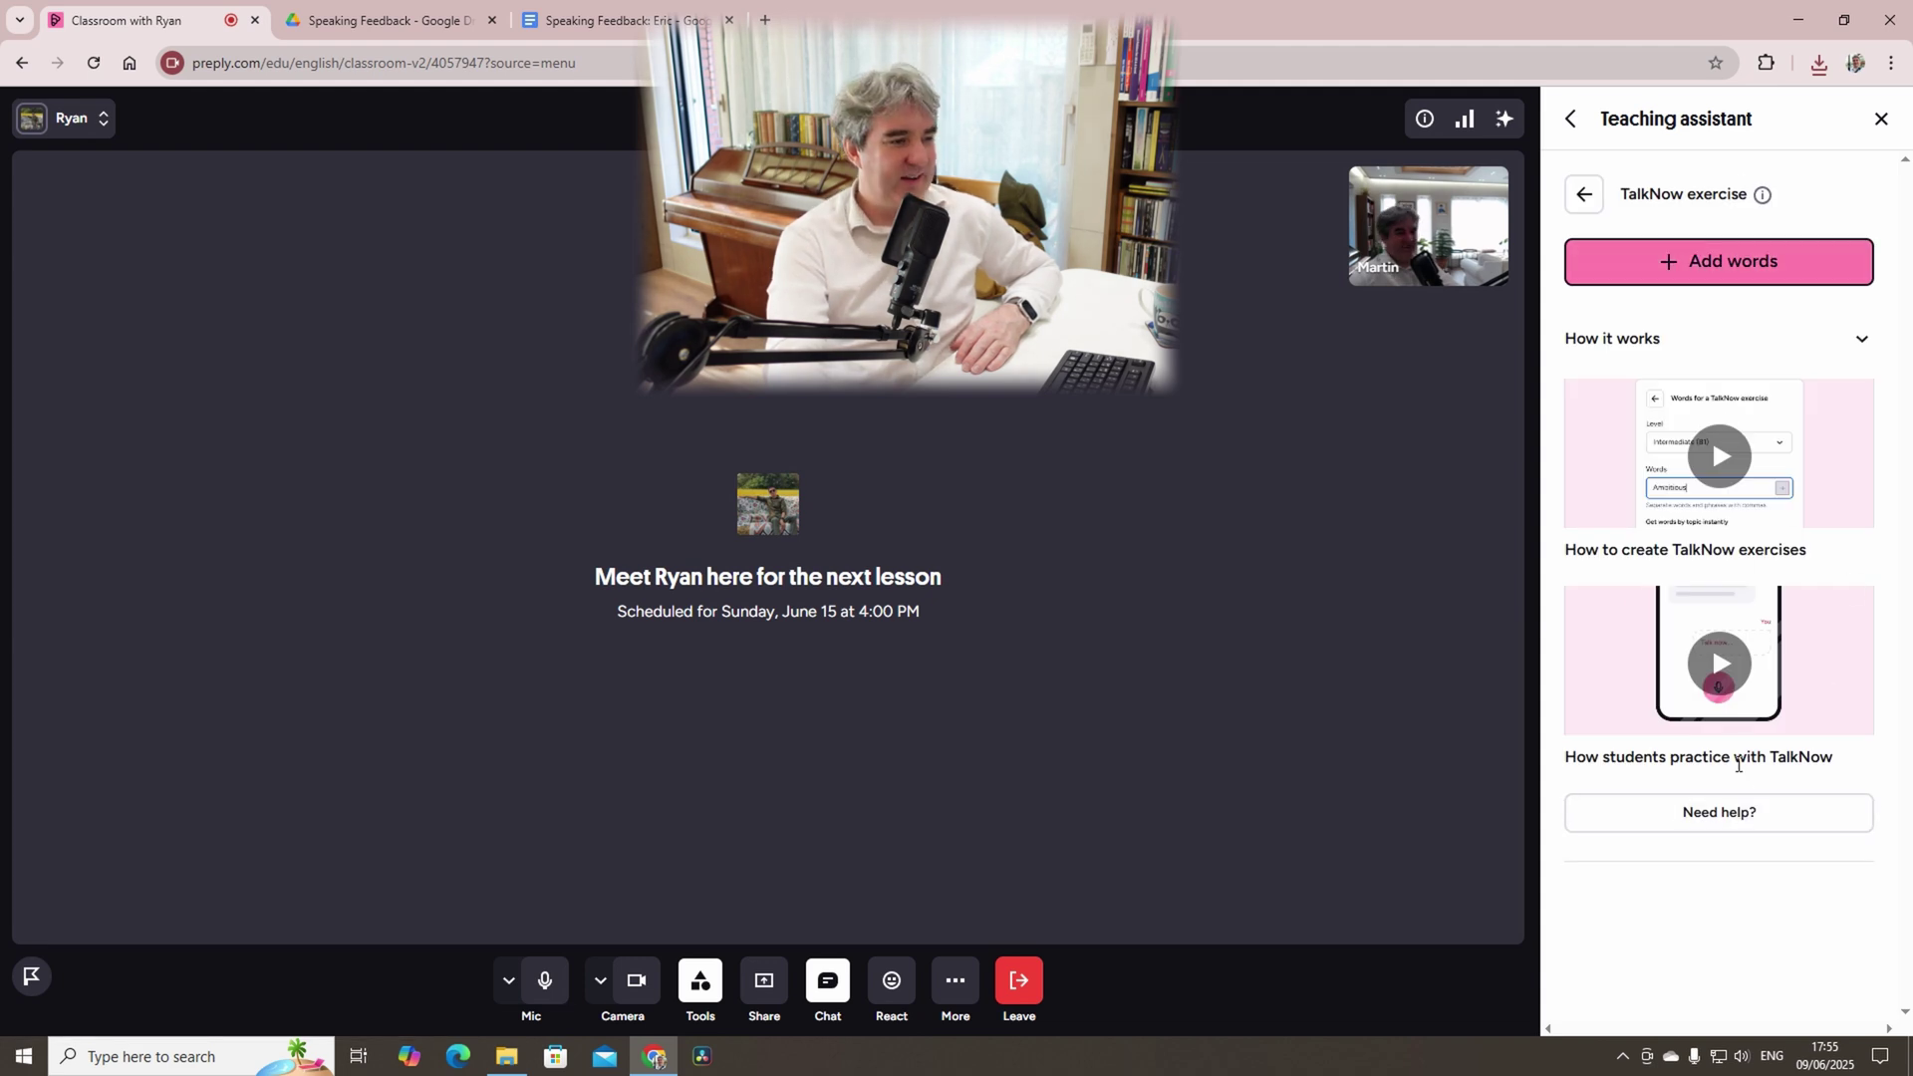
Create an Intermediate (B1) conversation starter on the topic 'Public transport'
{"action": "left_click", "coordinate": [1586, 204]}
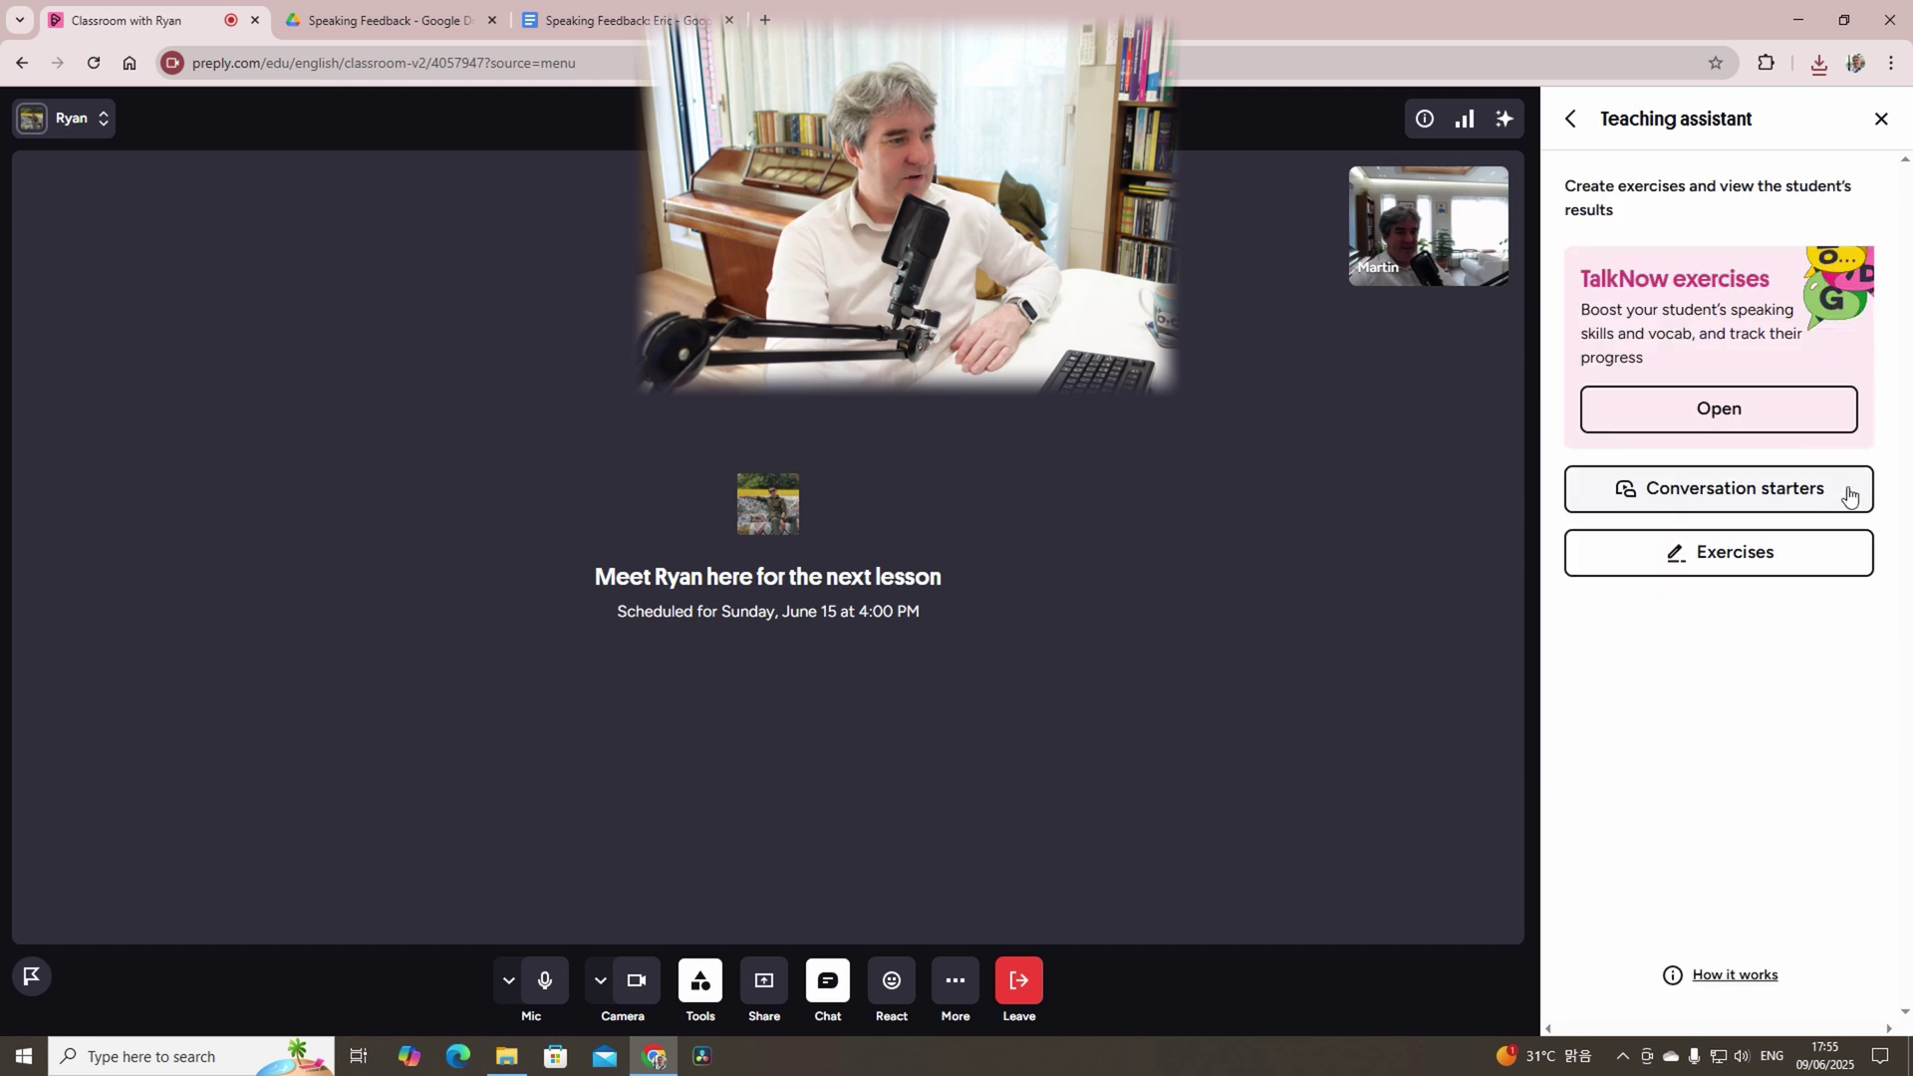
{"action": "left_click", "coordinate": [1785, 506]}
{"action": "left_click", "coordinate": [1674, 289]}
{"action": "left_click", "coordinate": [1687, 490]}
{"action": "left_click", "coordinate": [1711, 392]}
{"action": "type", "text": "Public transport"}
{"action": "key", "text": "Return"}
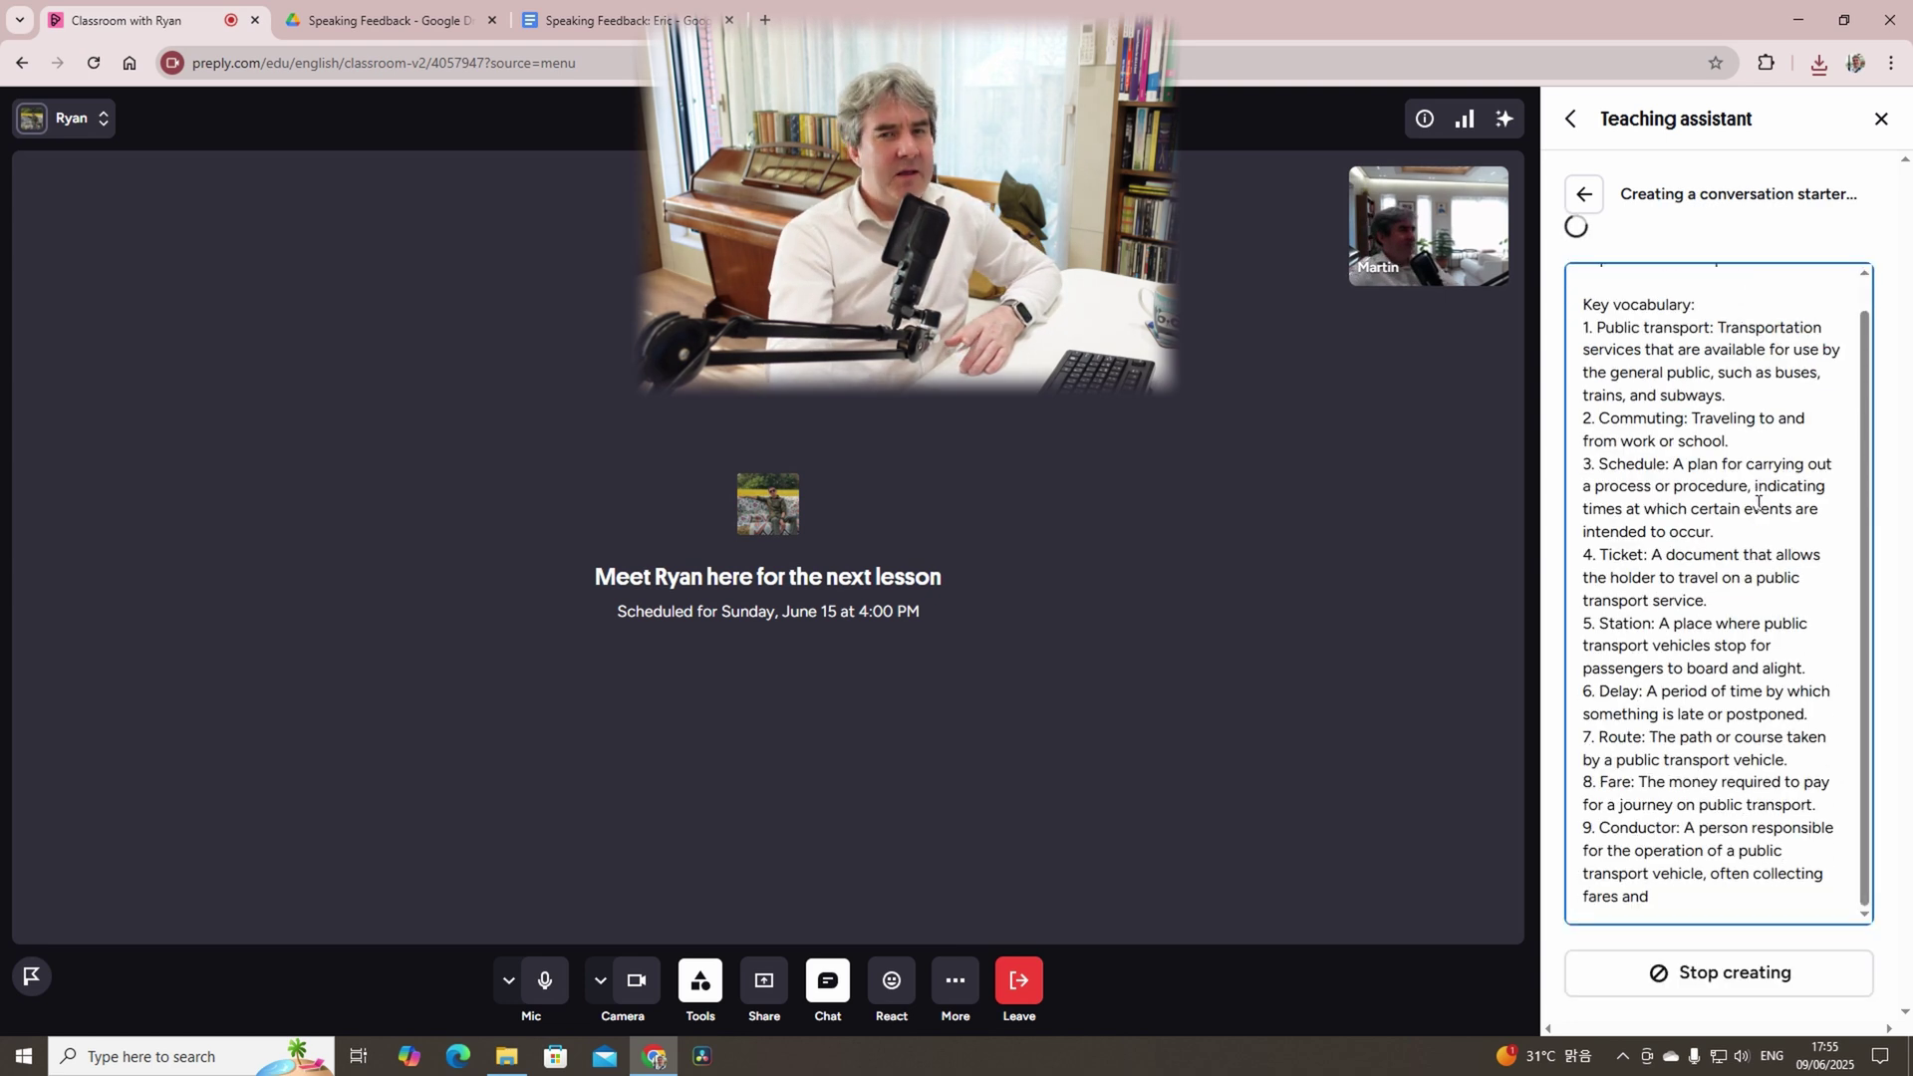
Scroll through the generated vocabulary definitions and ten discussion questions
{"action": "scroll", "coordinate": [1741, 761], "scroll_direction": "up", "scroll_amount": 5}
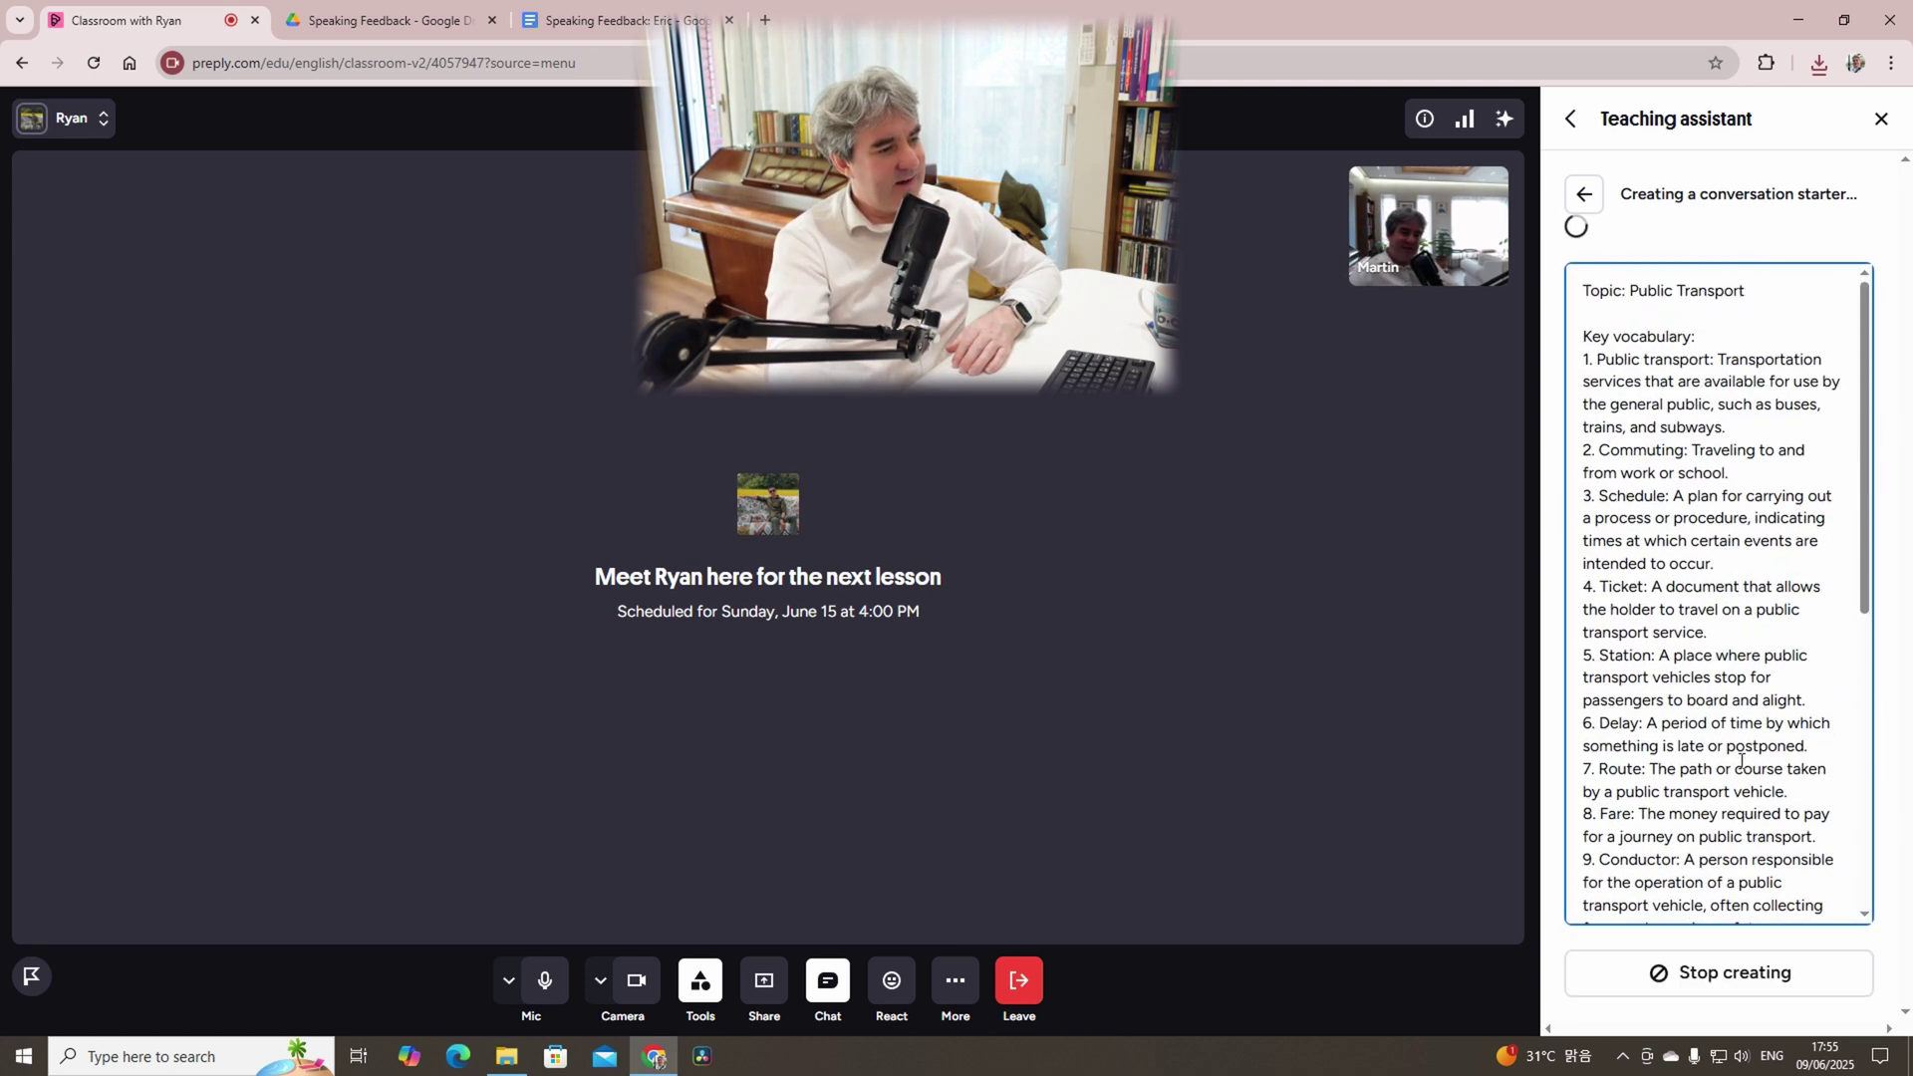
{"action": "scroll", "coordinate": [1741, 760], "scroll_direction": "down", "scroll_amount": 1}
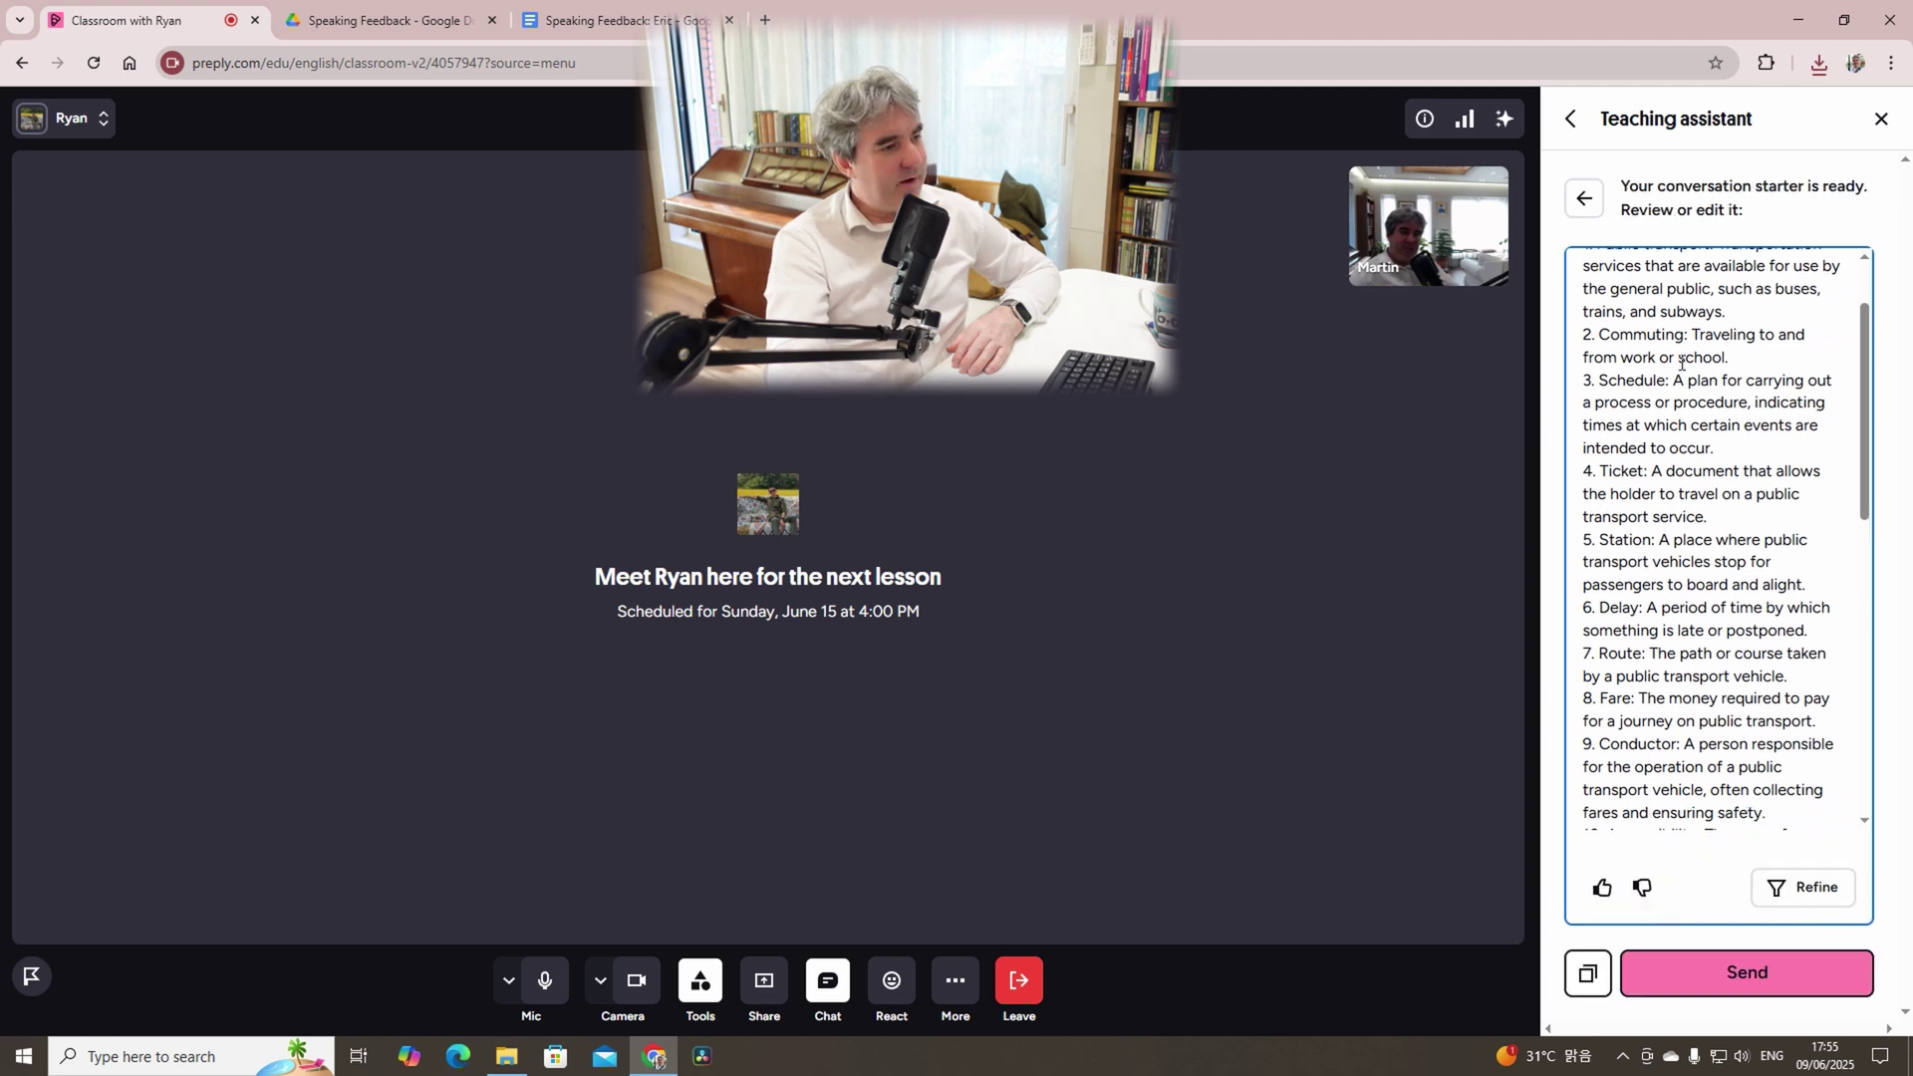
{"action": "scroll", "coordinate": [1681, 363], "scroll_direction": "down", "scroll_amount": 8}
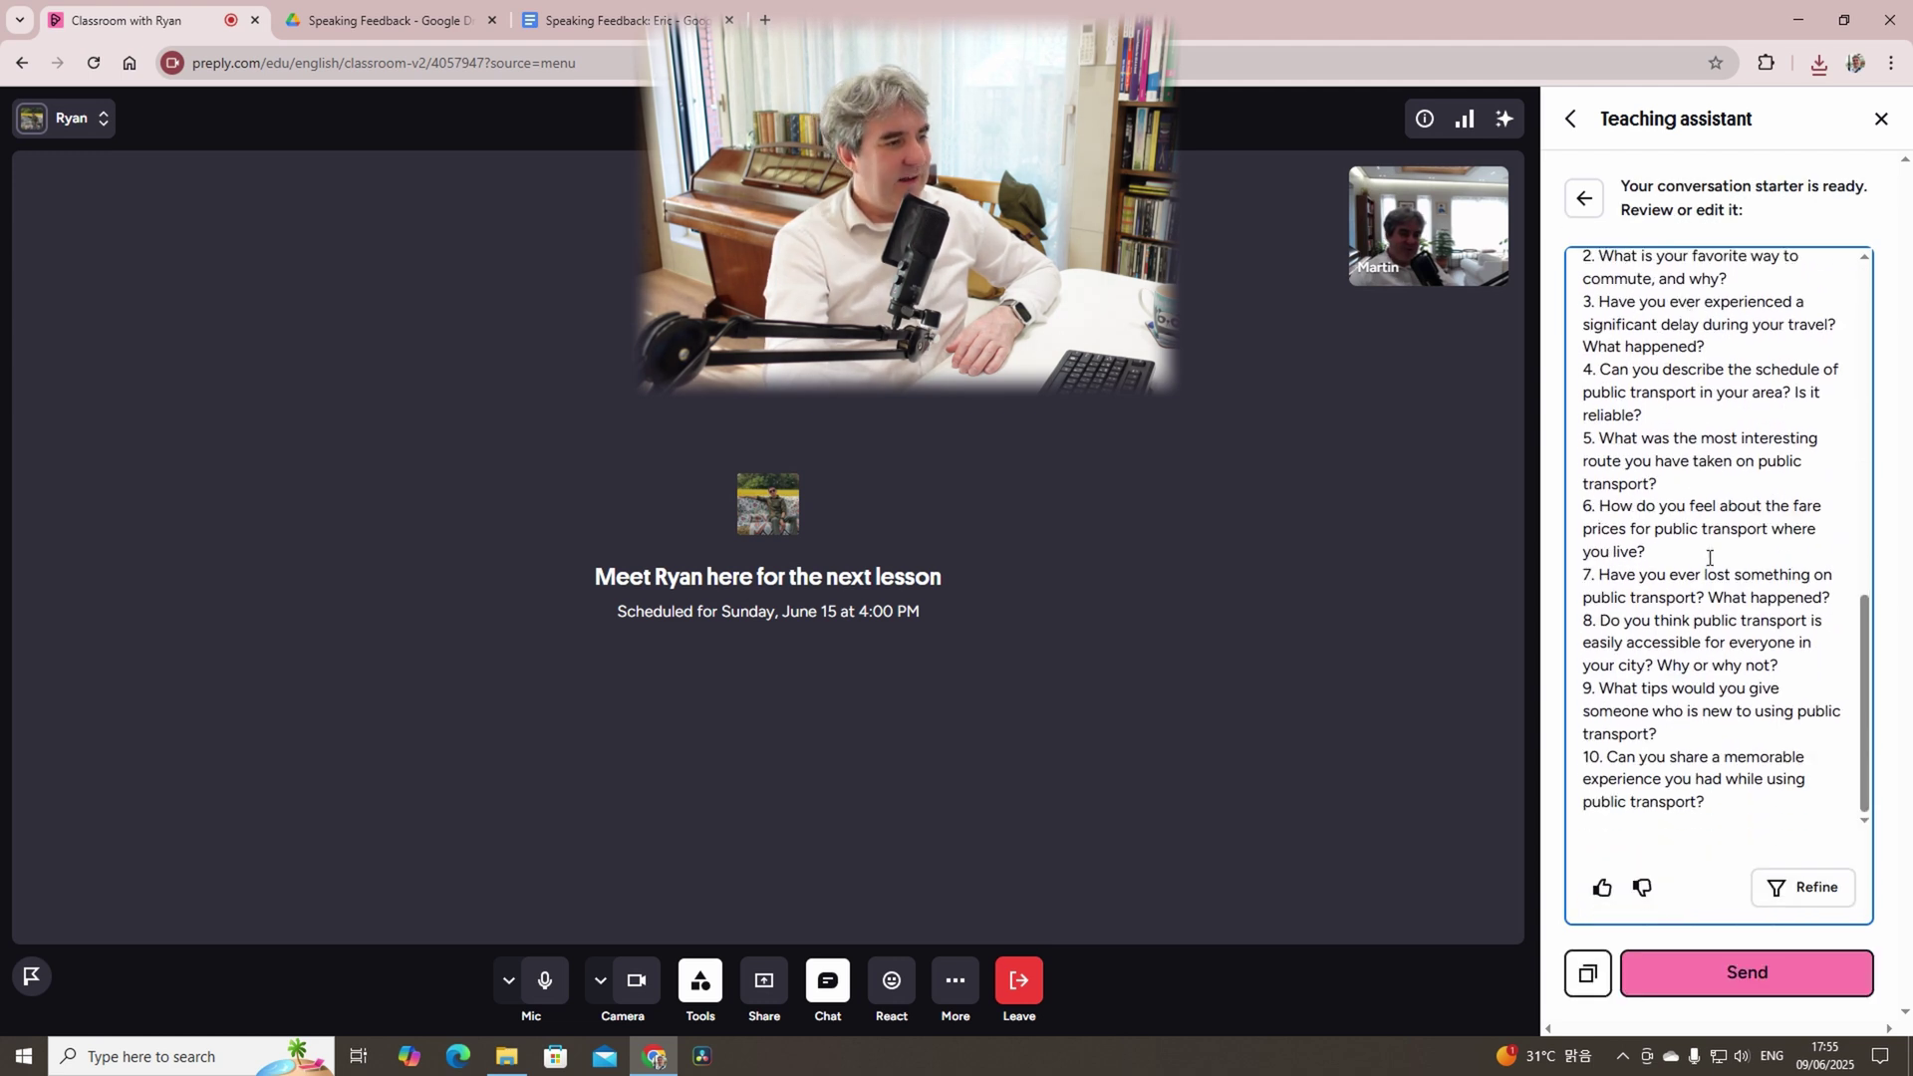
{"action": "scroll", "coordinate": [1708, 558], "scroll_direction": "up", "scroll_amount": 5}
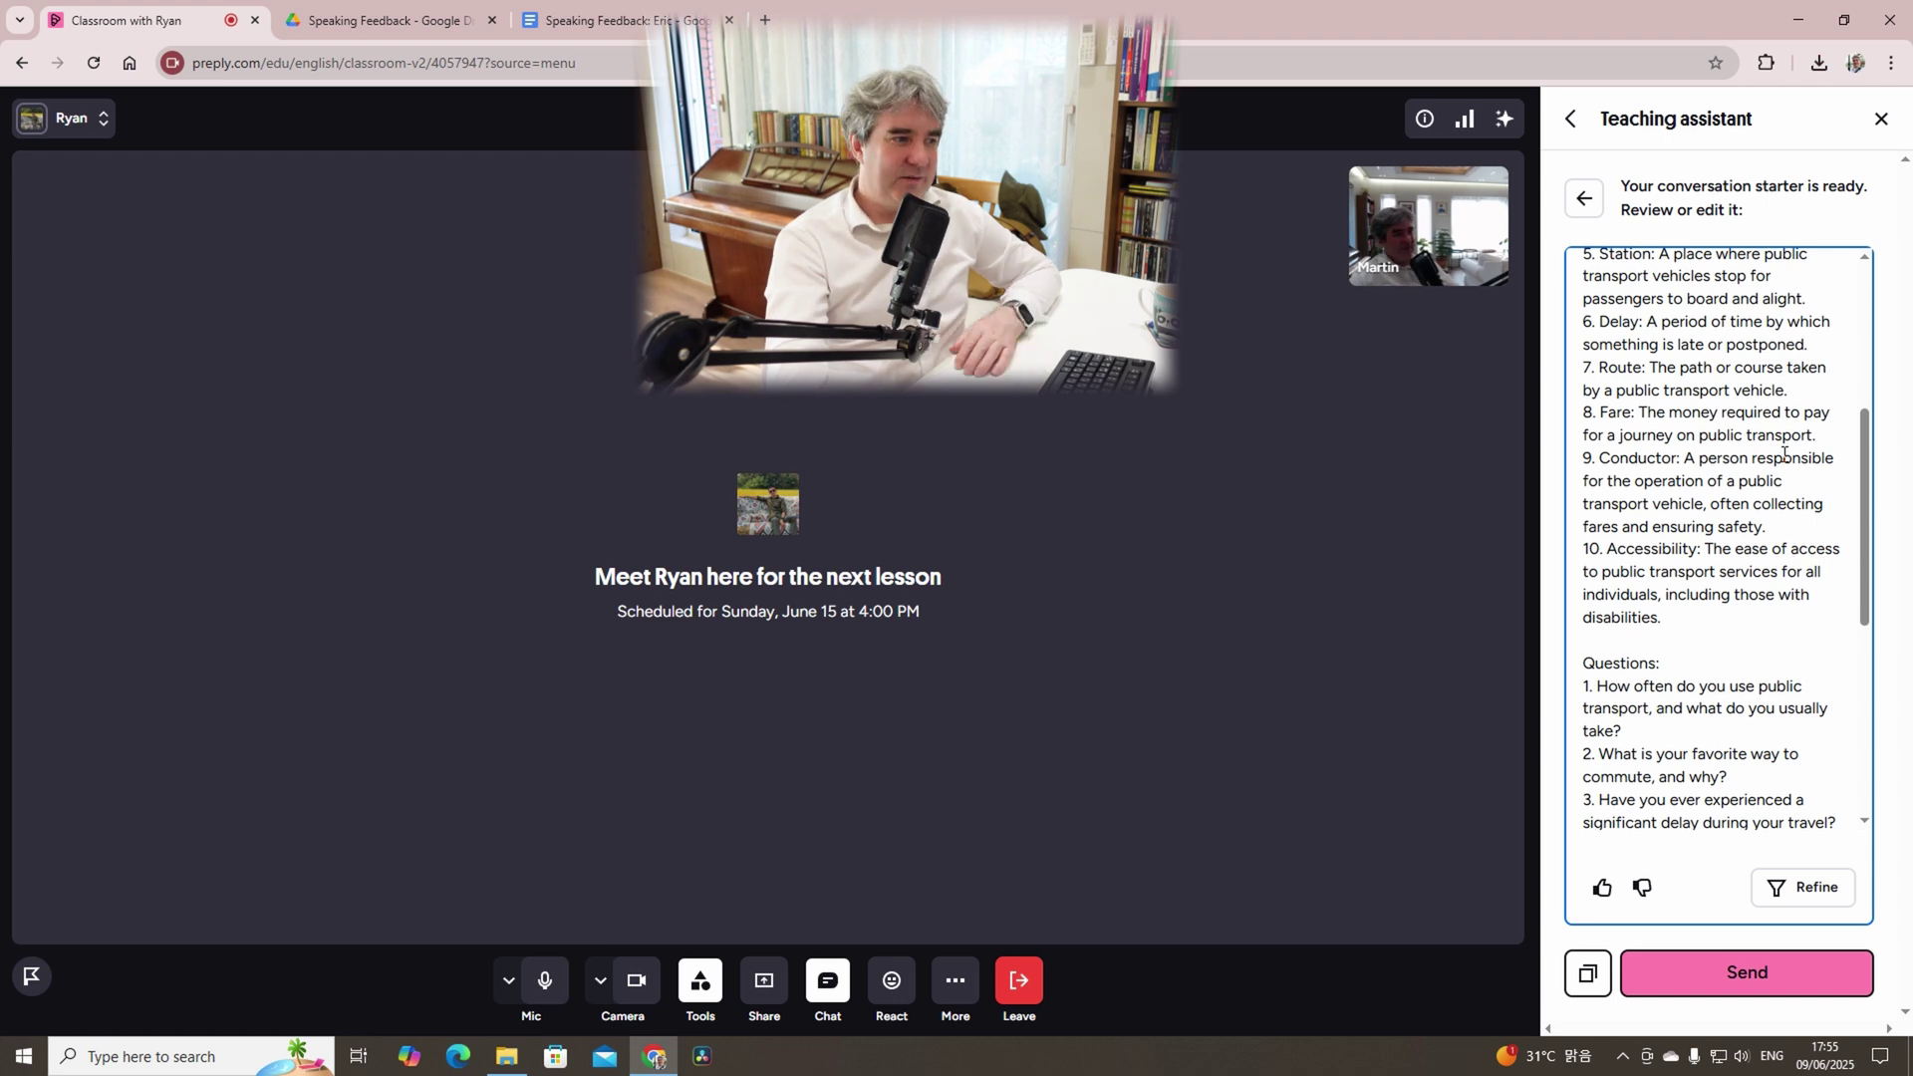
{"action": "scroll", "coordinate": [1784, 460], "scroll_direction": "up", "scroll_amount": 4}
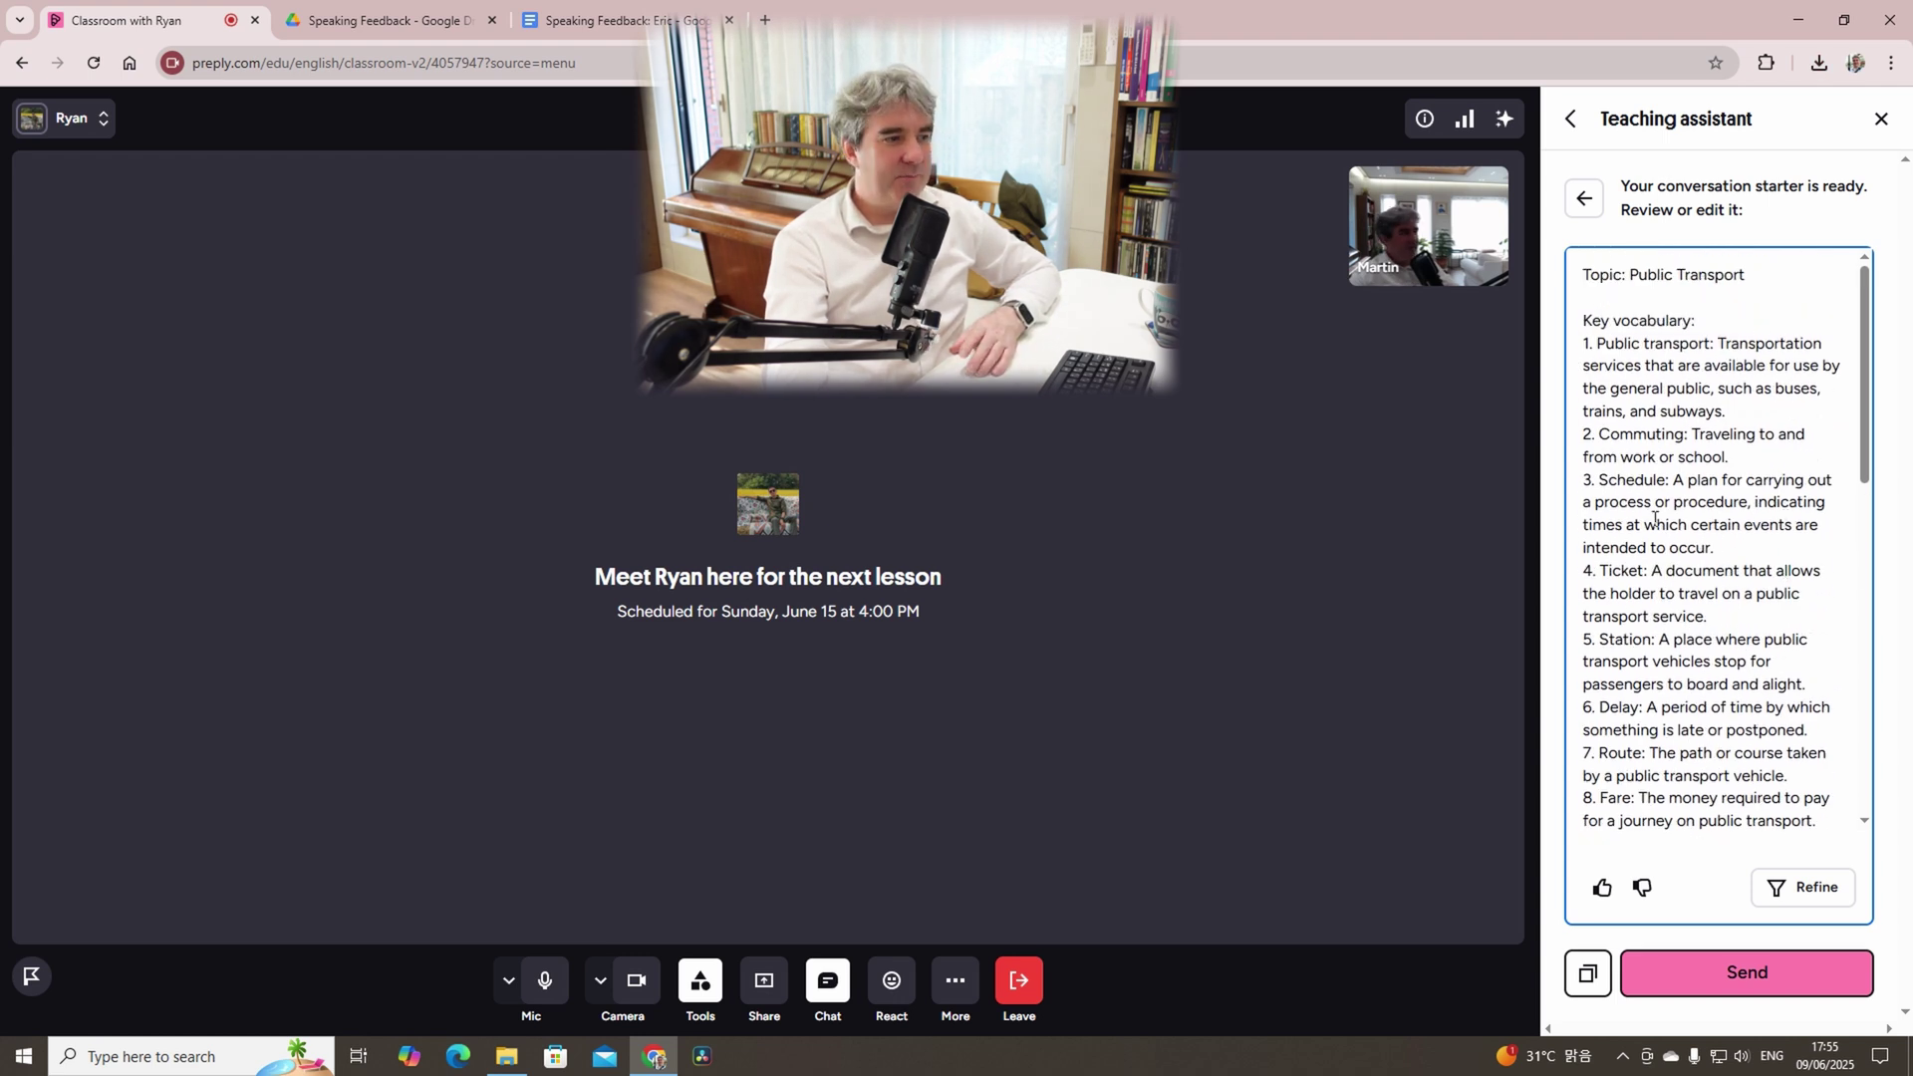
{"action": "scroll", "coordinate": [1659, 508], "scroll_direction": "down", "scroll_amount": 8}
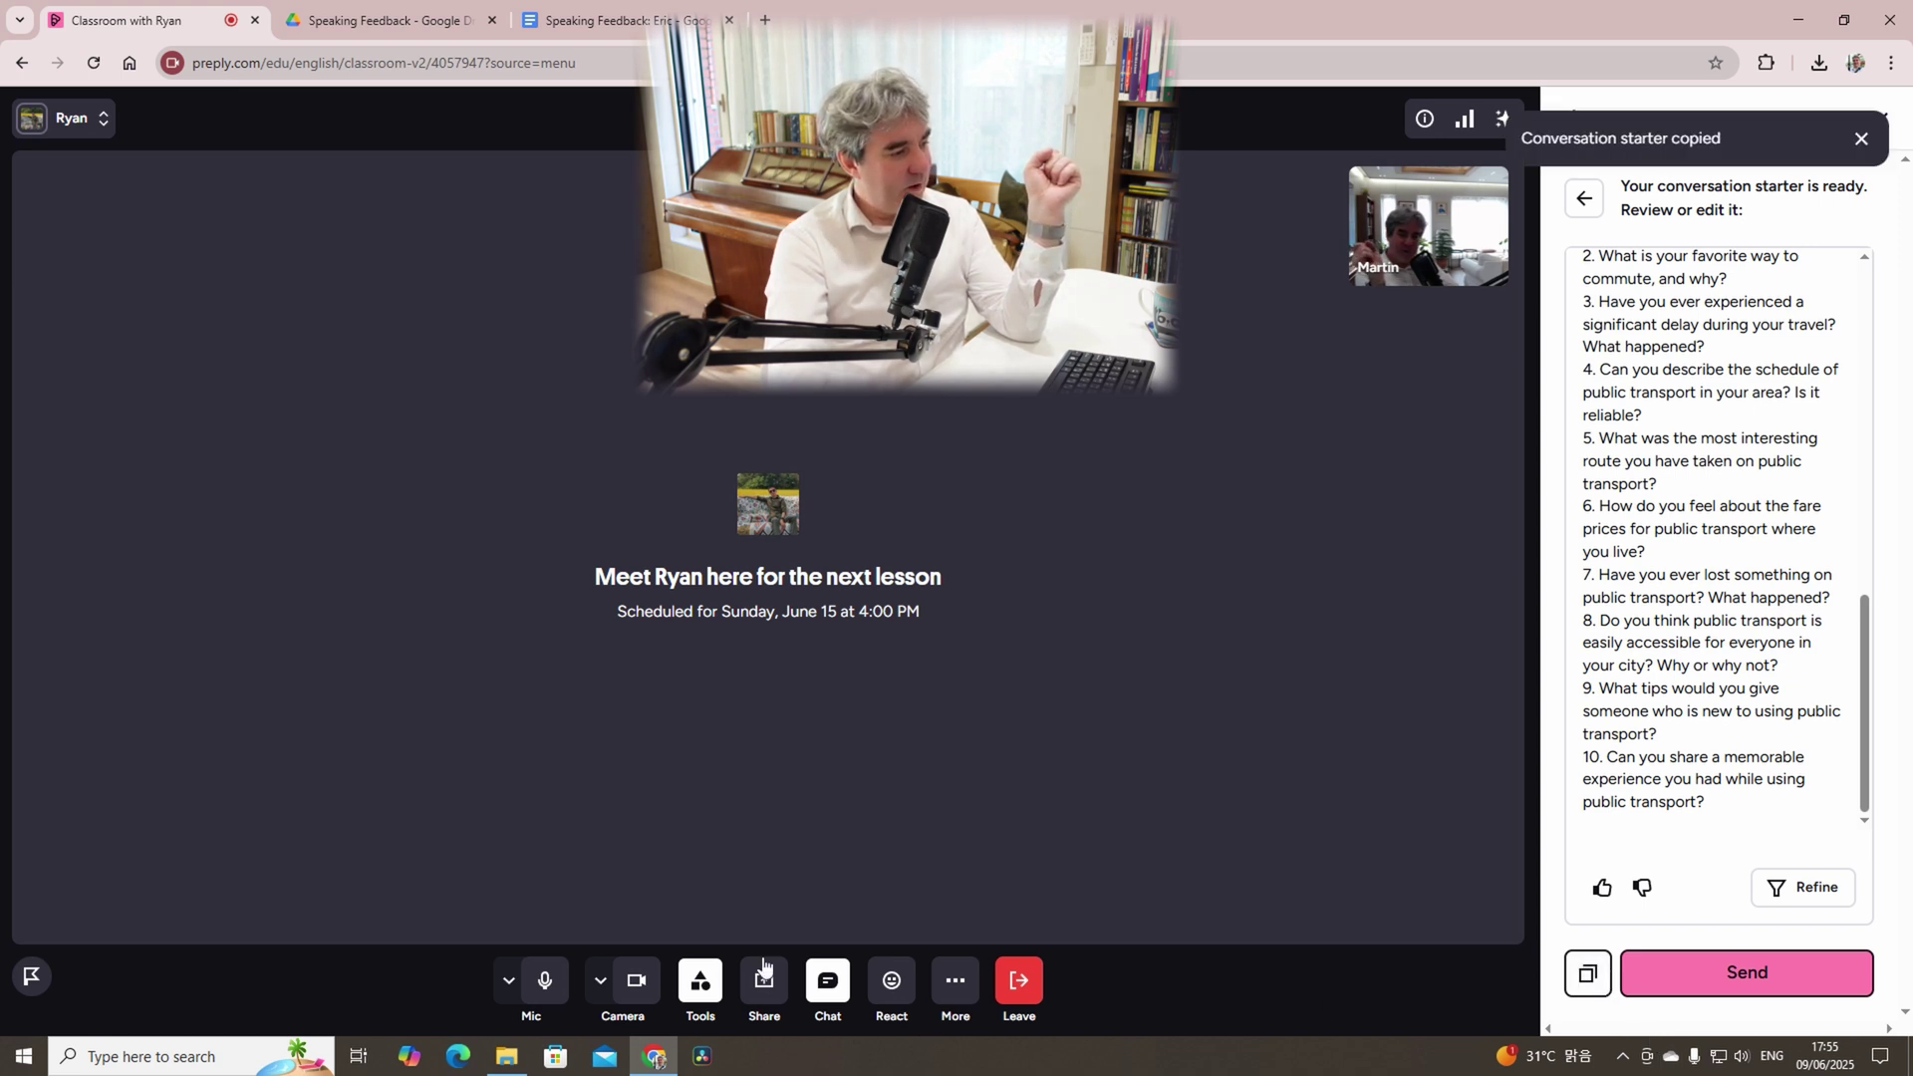
Open the shared whiteboard and place a size-24 text box near the top-left
{"action": "left_click", "coordinate": [709, 978]}
{"action": "left_click", "coordinate": [772, 698]}
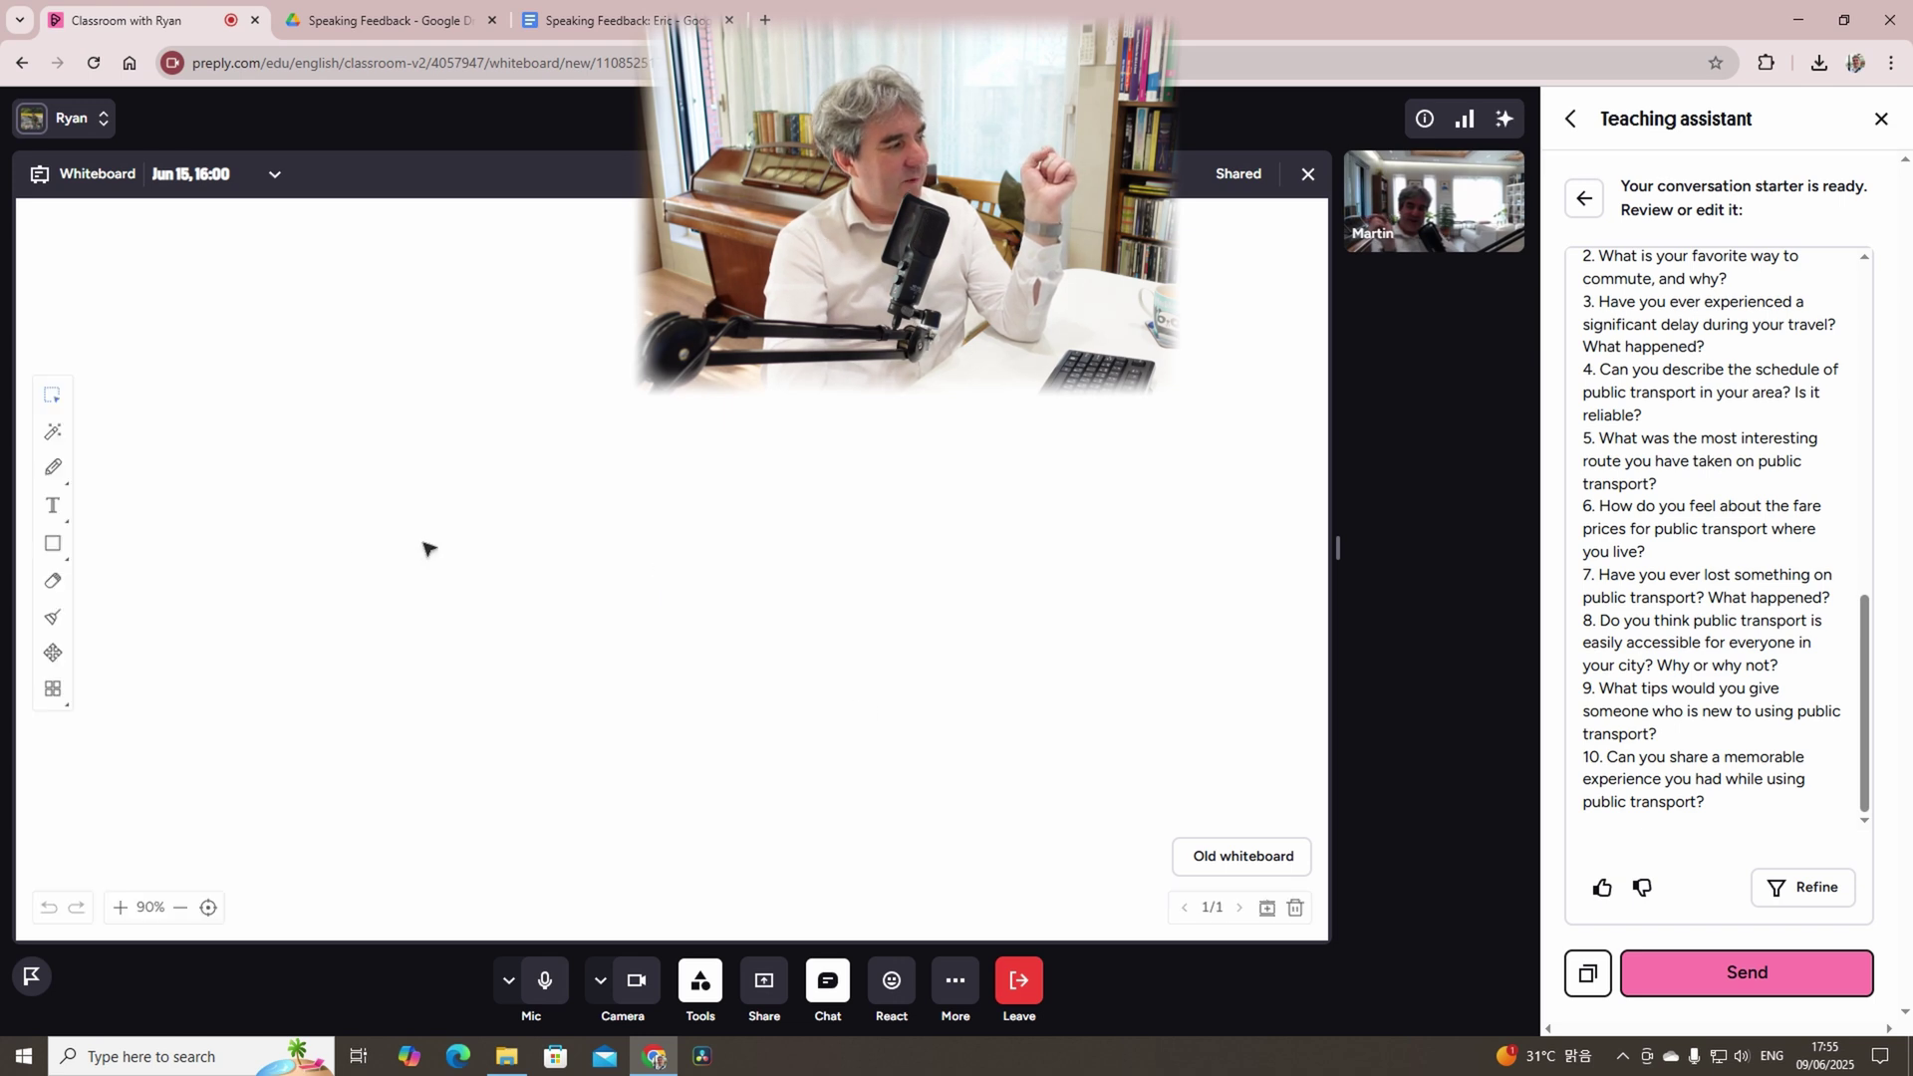
{"action": "left_click", "coordinate": [56, 505]}
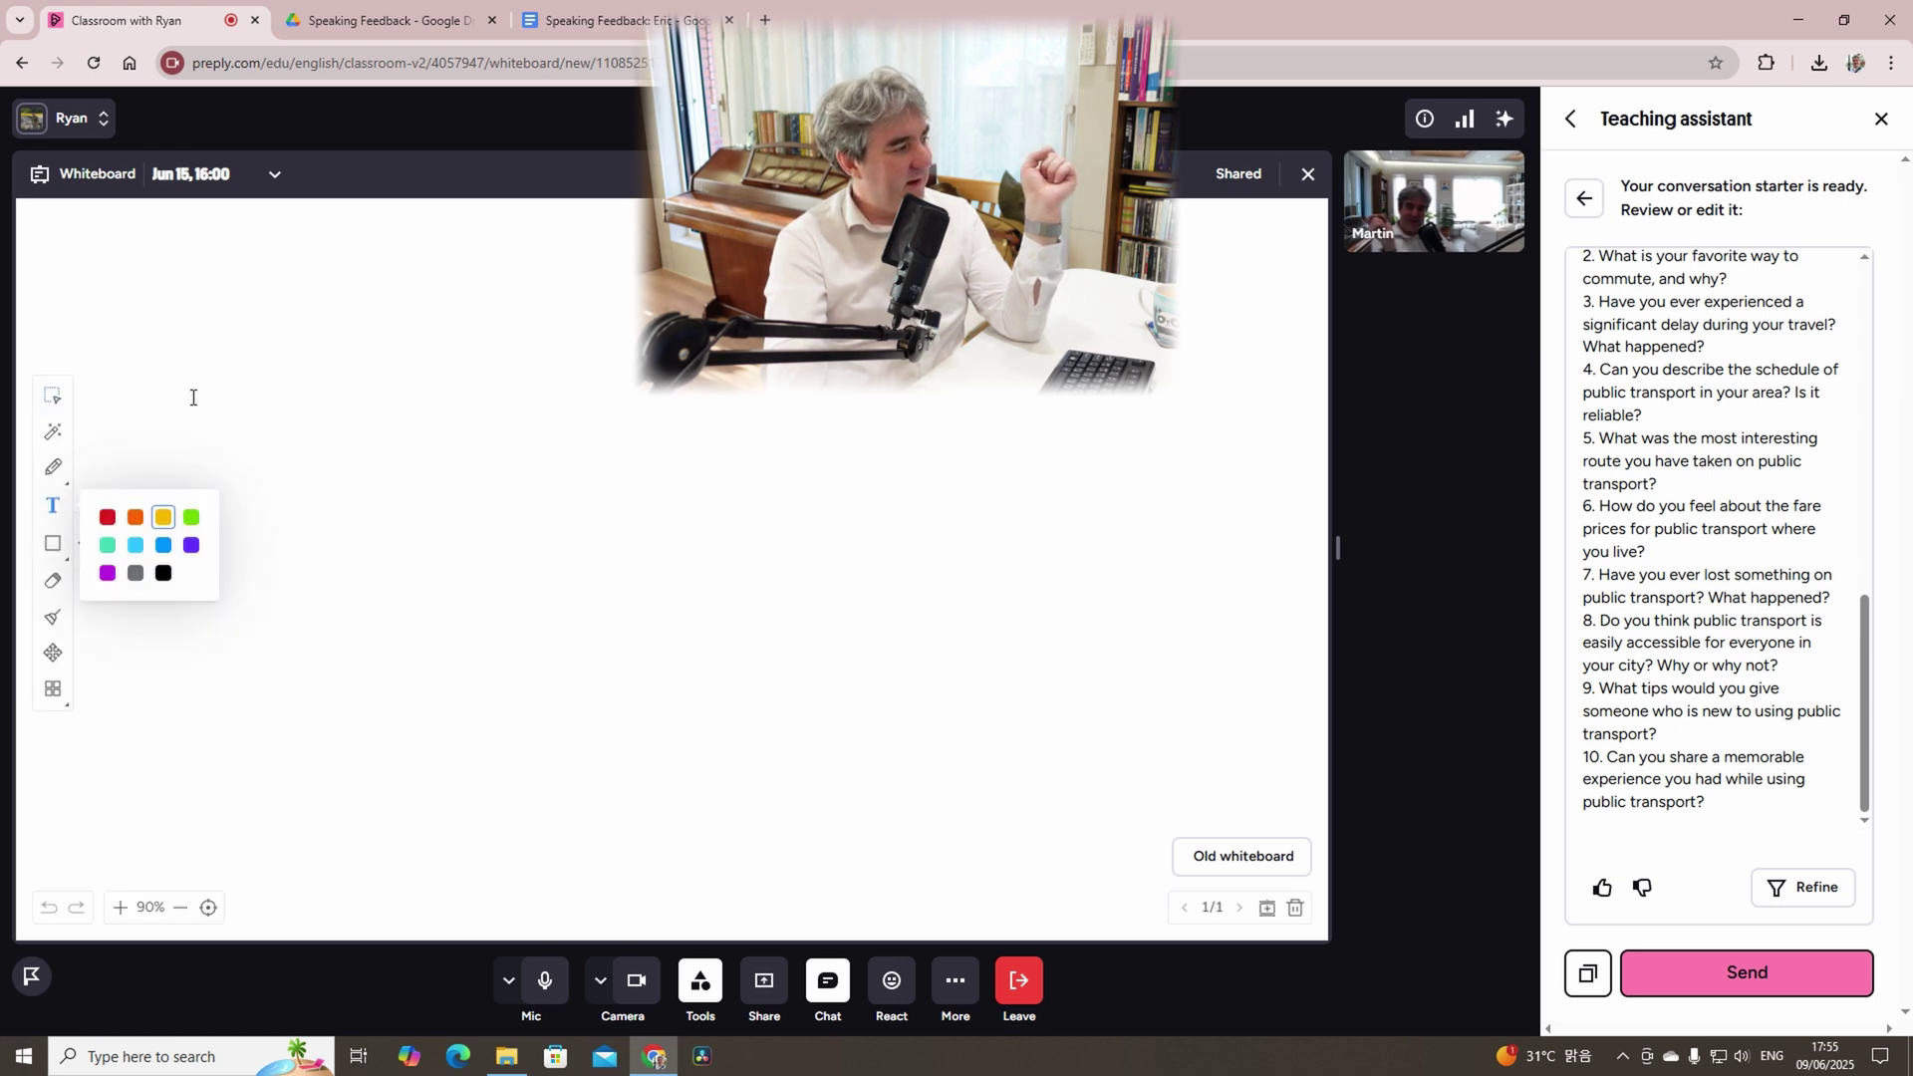
{"action": "left_click", "coordinate": [170, 282]}
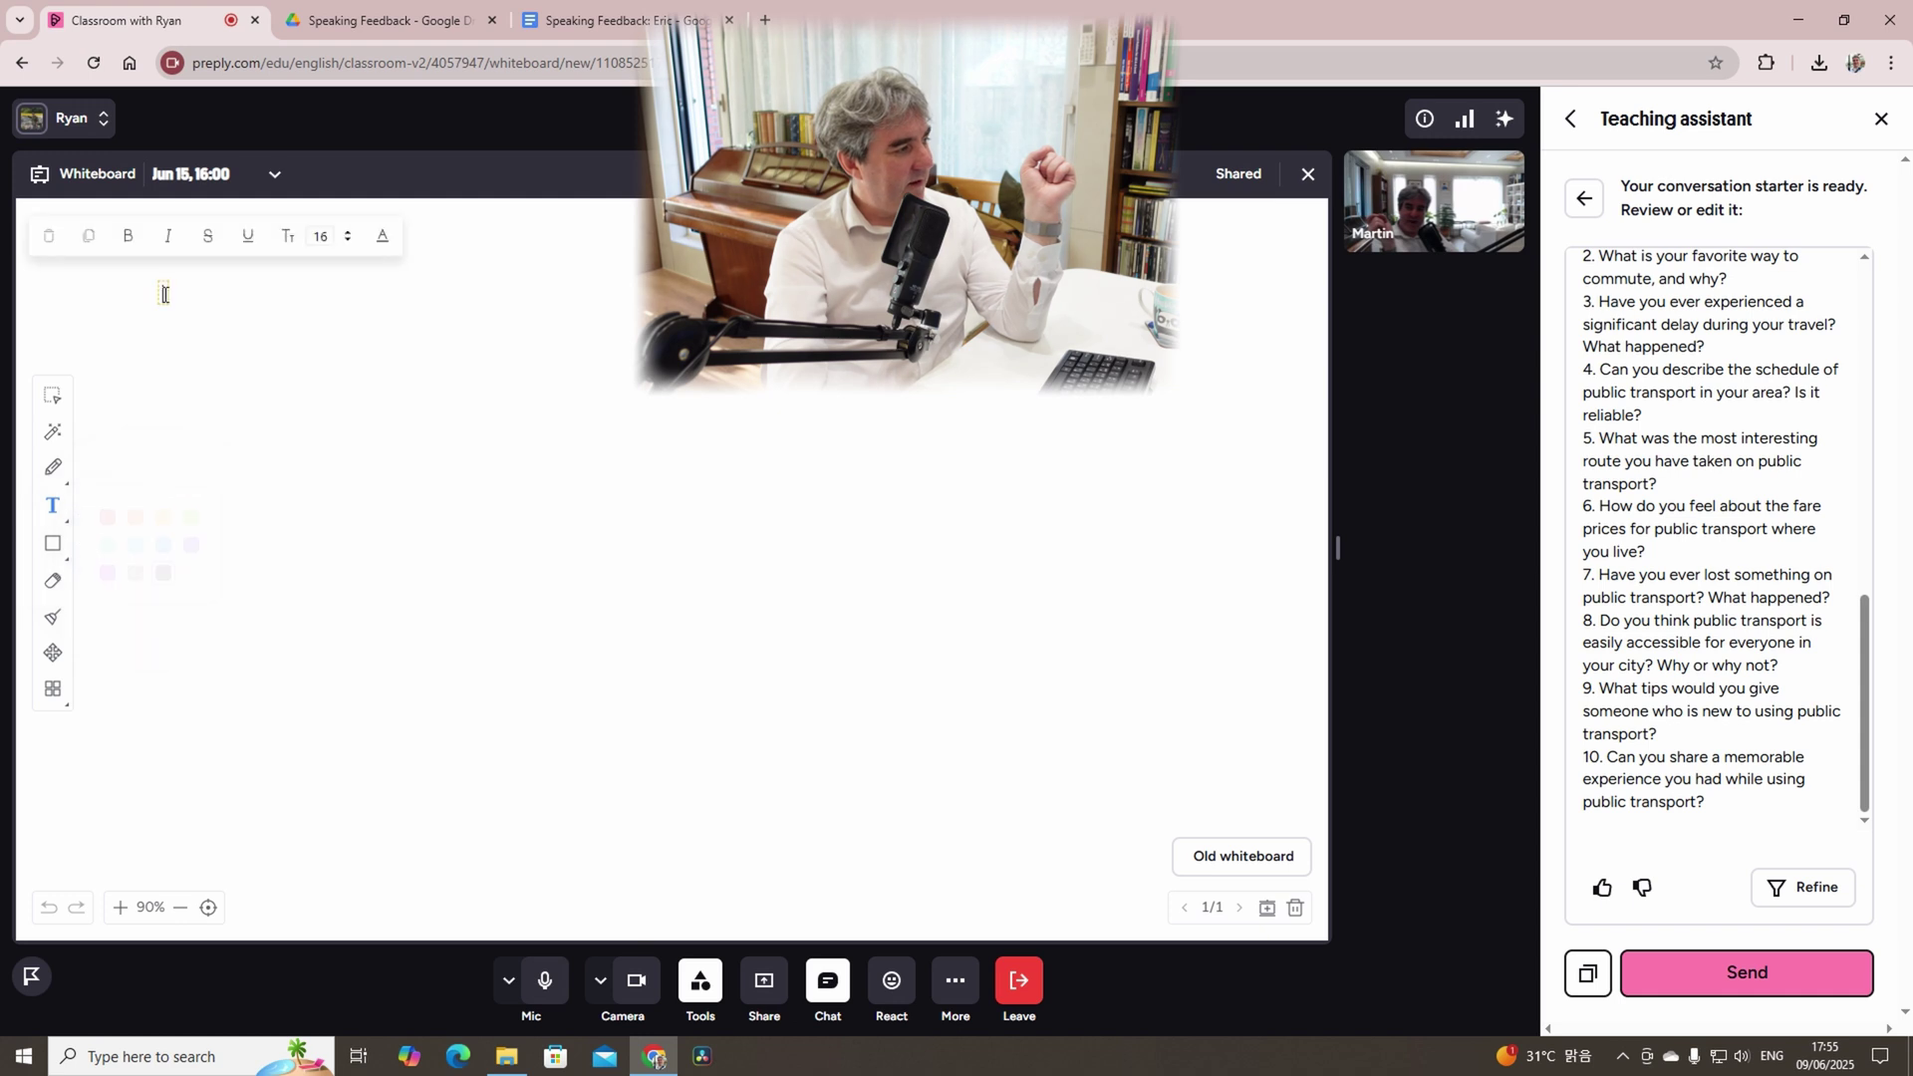
{"action": "left_click", "coordinate": [347, 232]}
{"action": "left_click", "coordinate": [346, 232]}
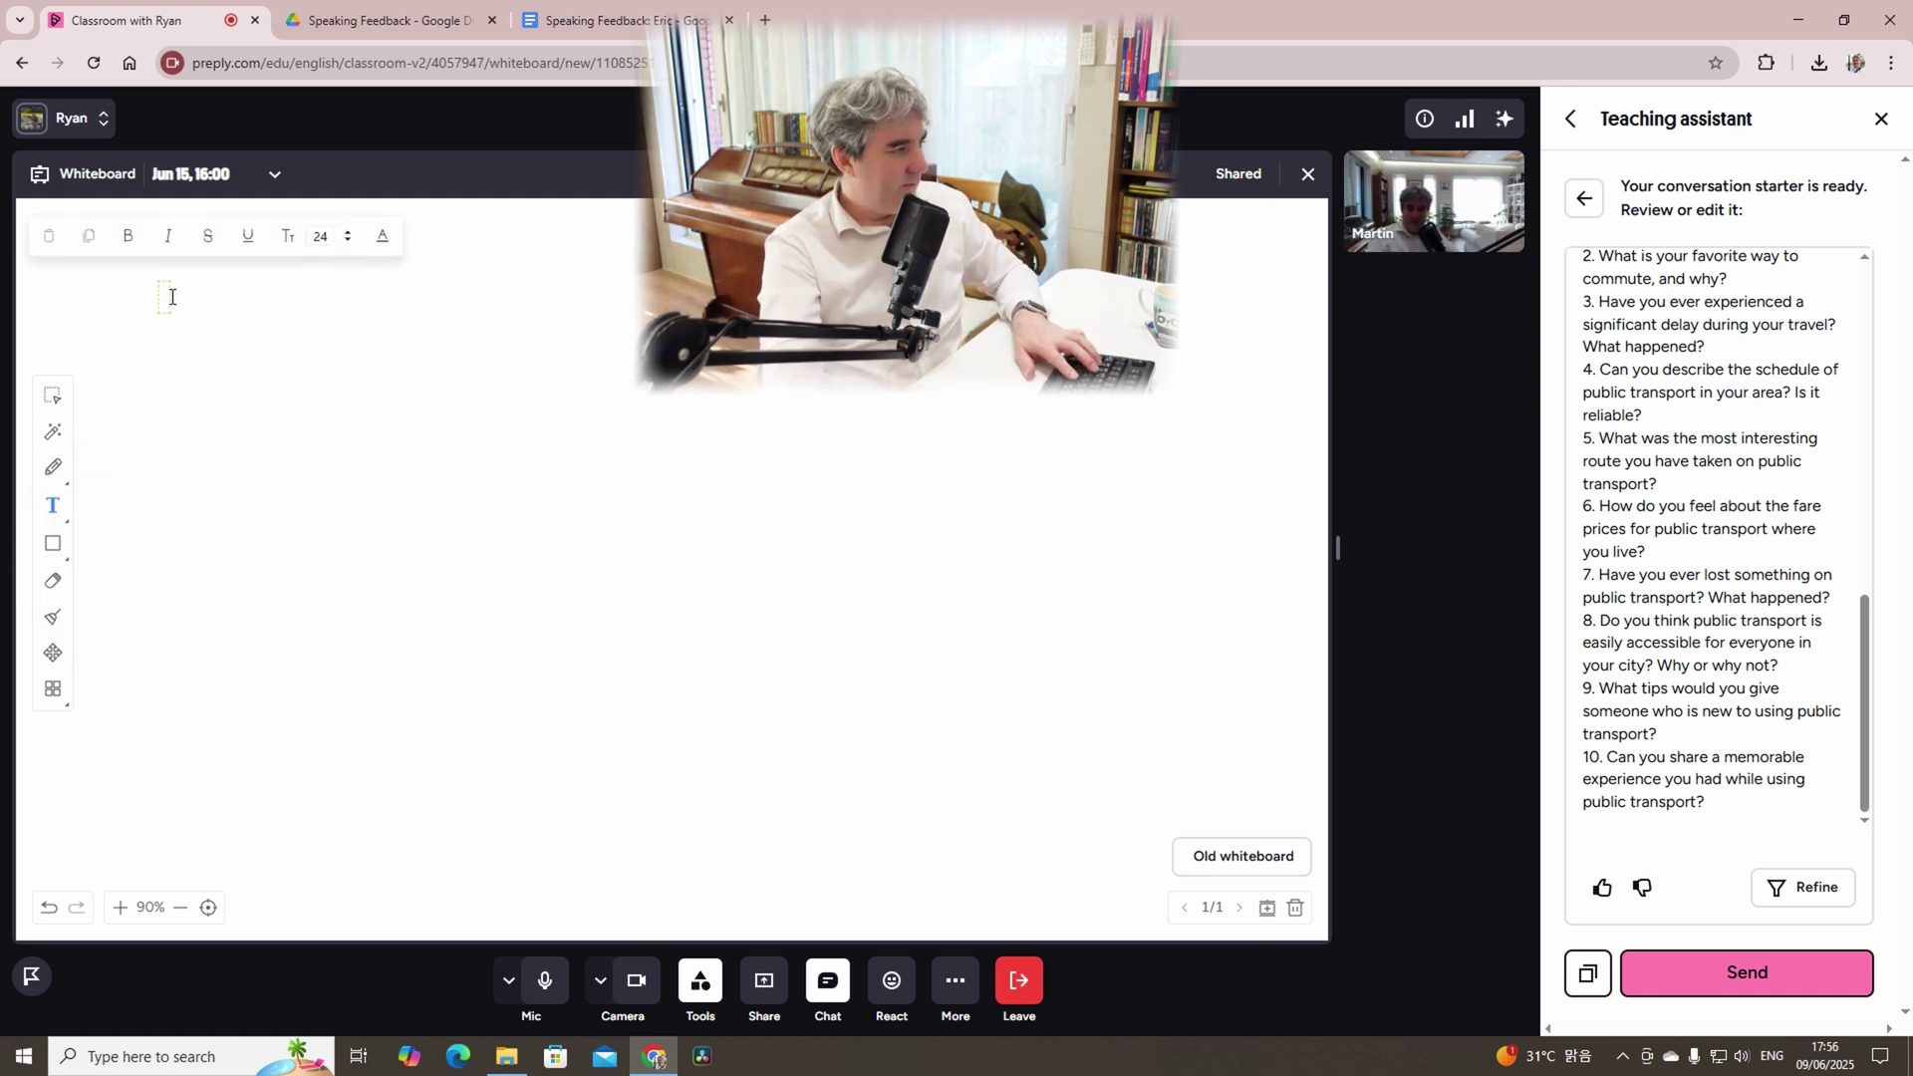
Paste the copied Public Transport conversation starter onto the board, move it, then delete it
{"action": "left_click", "coordinate": [1588, 975]}
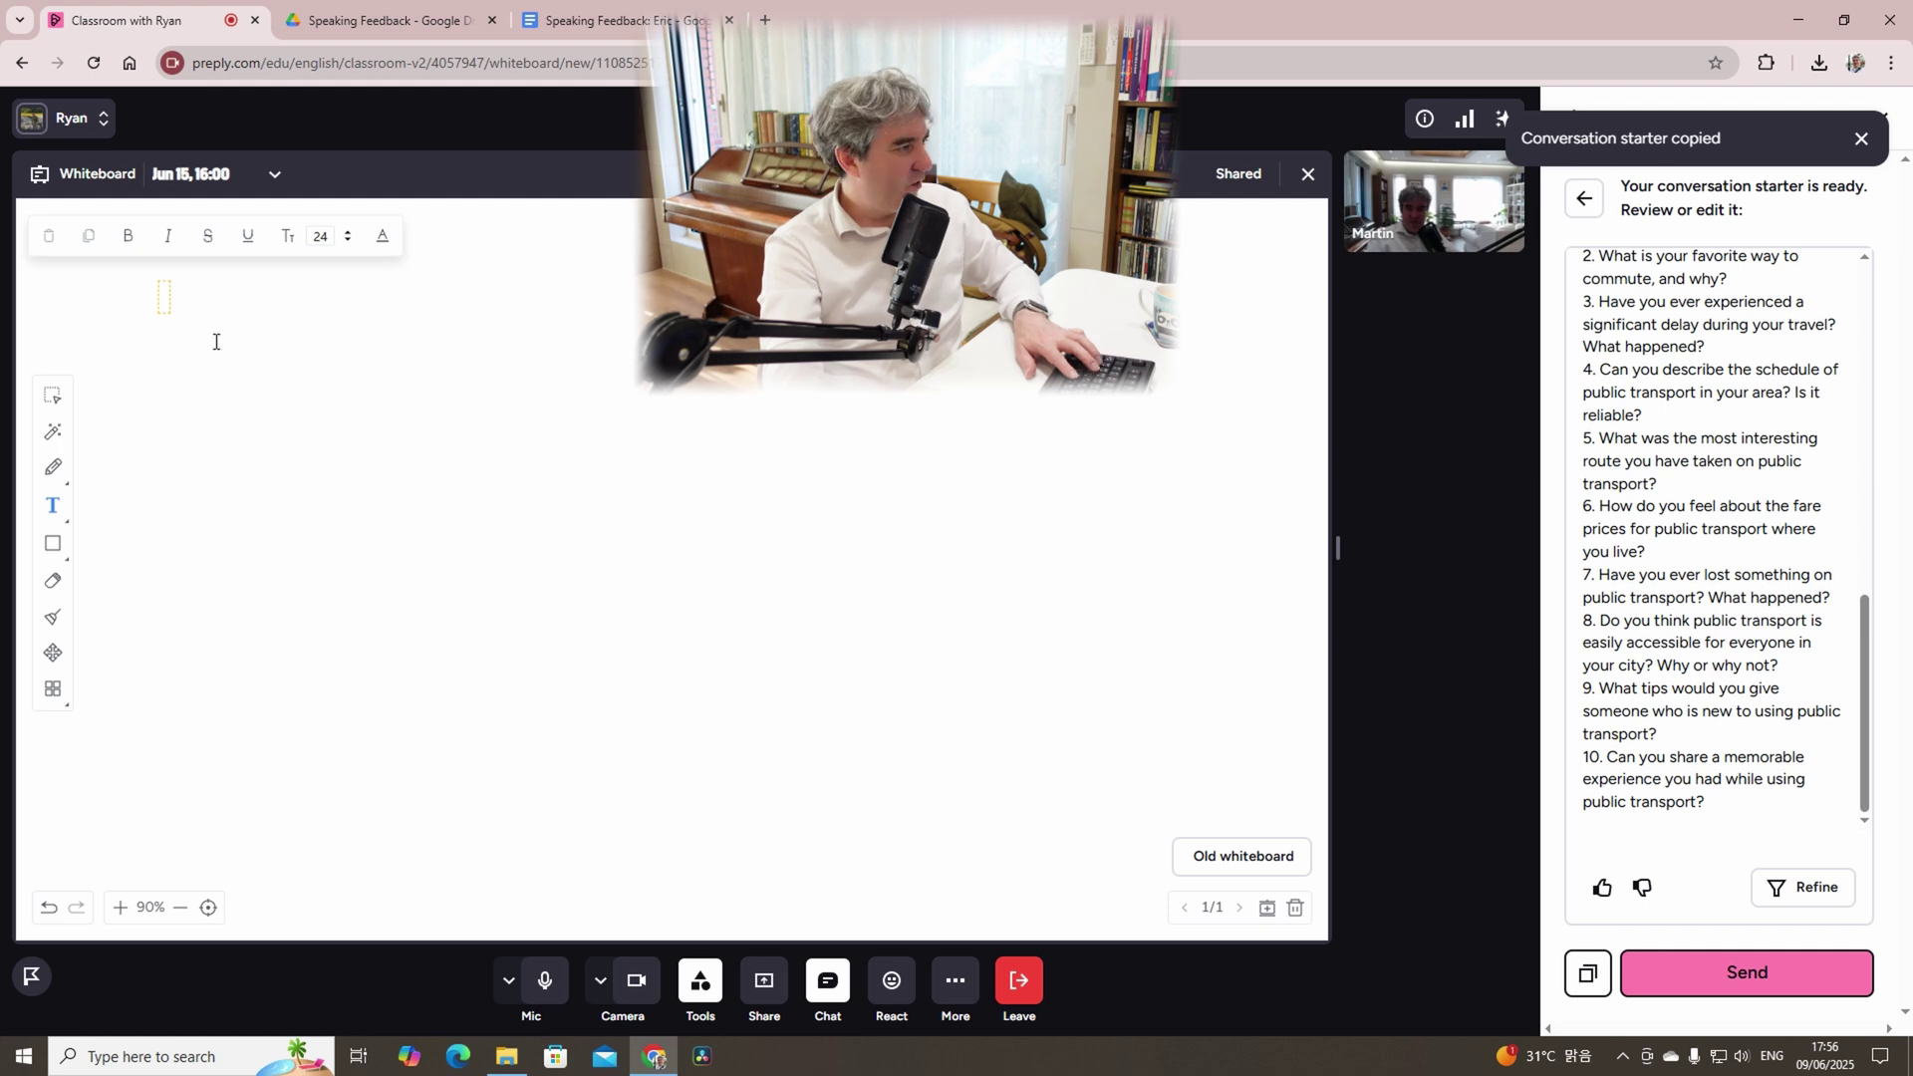
{"action": "key", "text": "ctrl+v"}
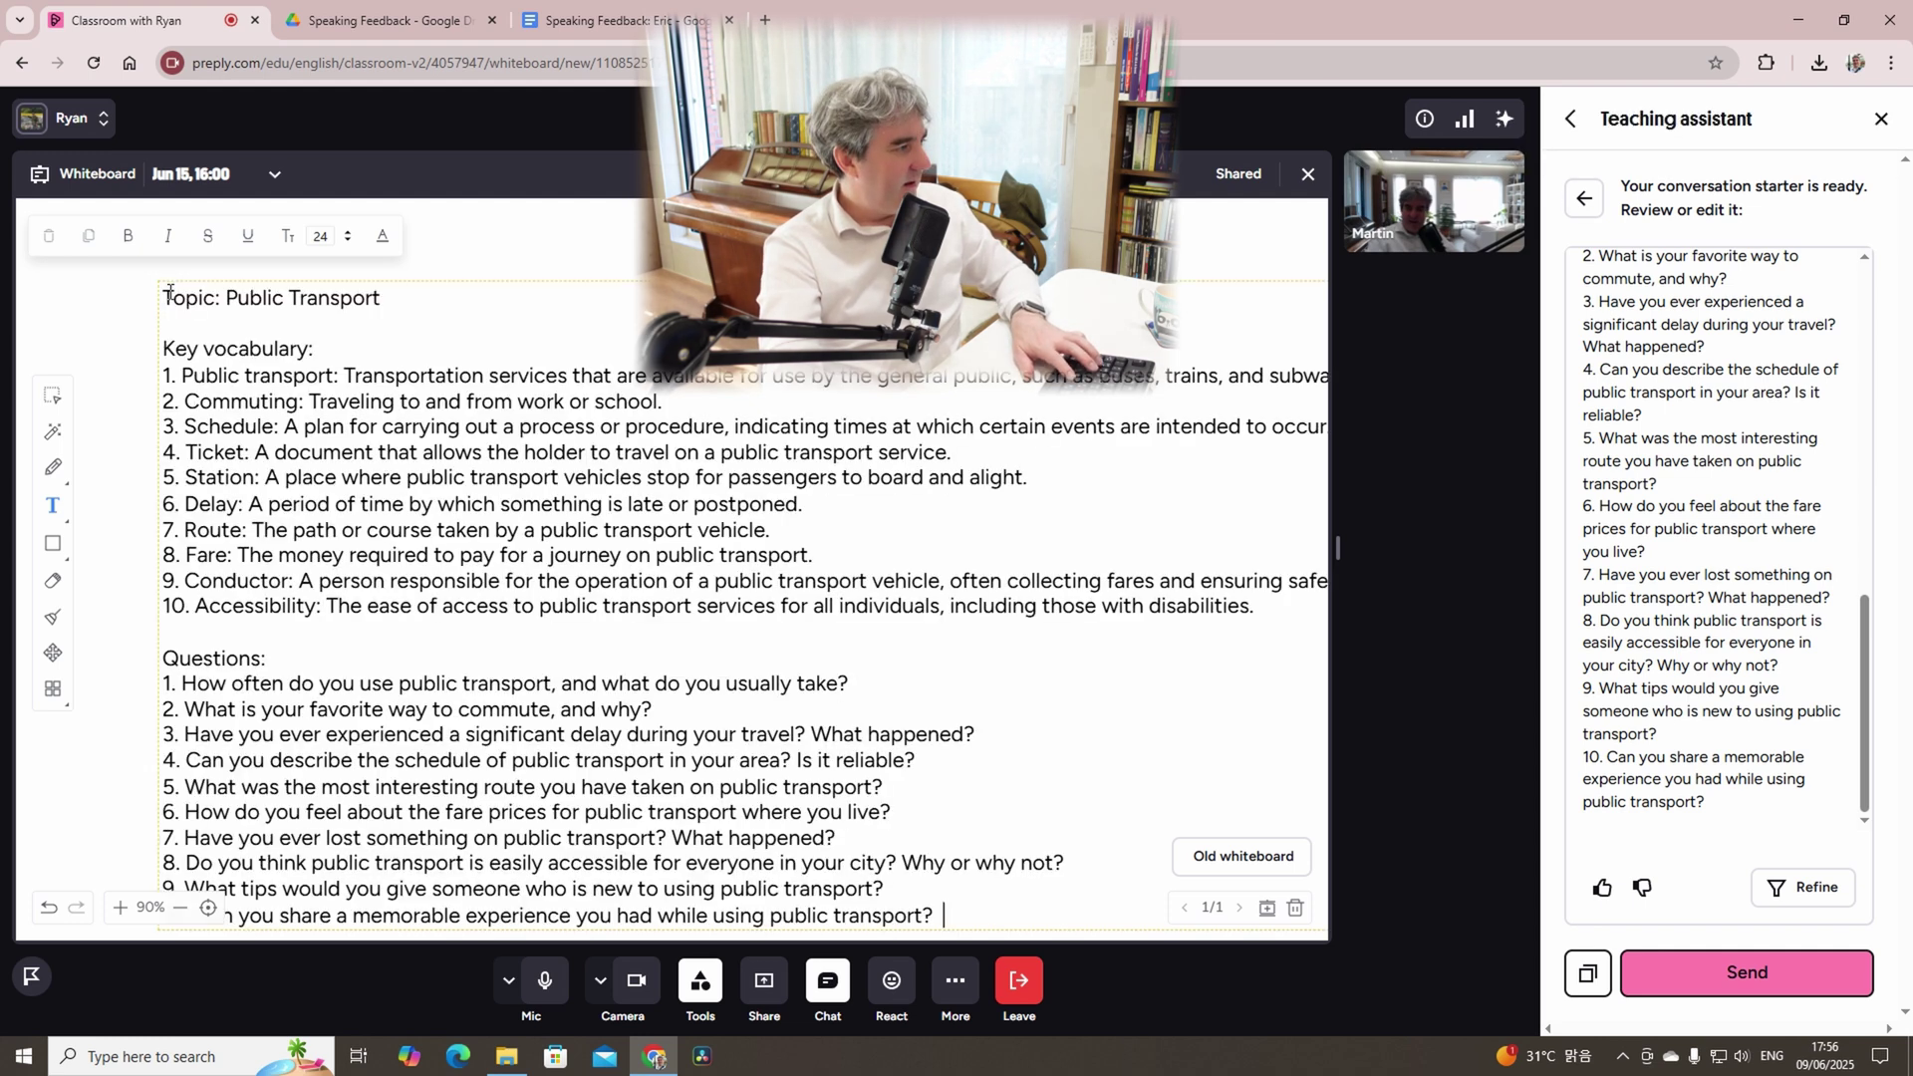
{"action": "left_click", "coordinate": [53, 395]}
{"action": "left_click_drag", "start_coordinate": [575, 457], "coordinate": [513, 403]}
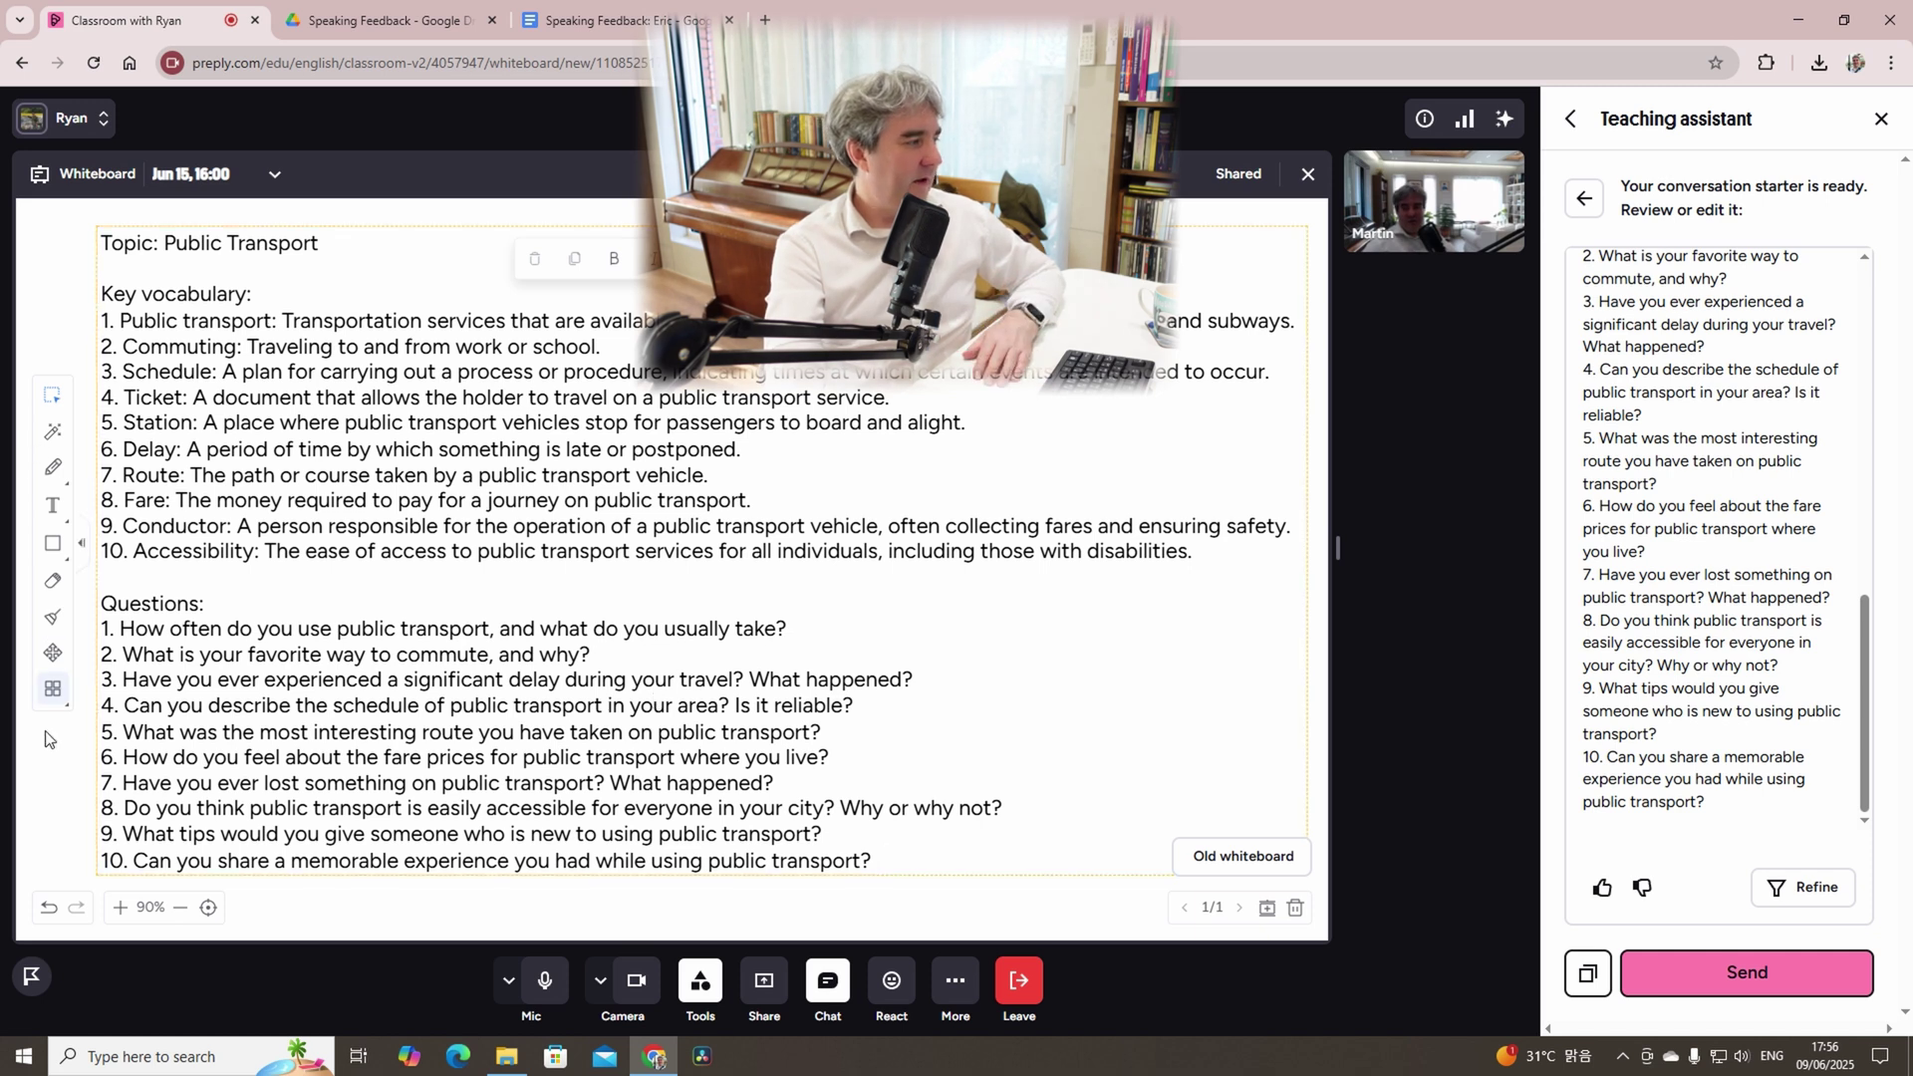
{"action": "key", "text": "ctrl+a"}
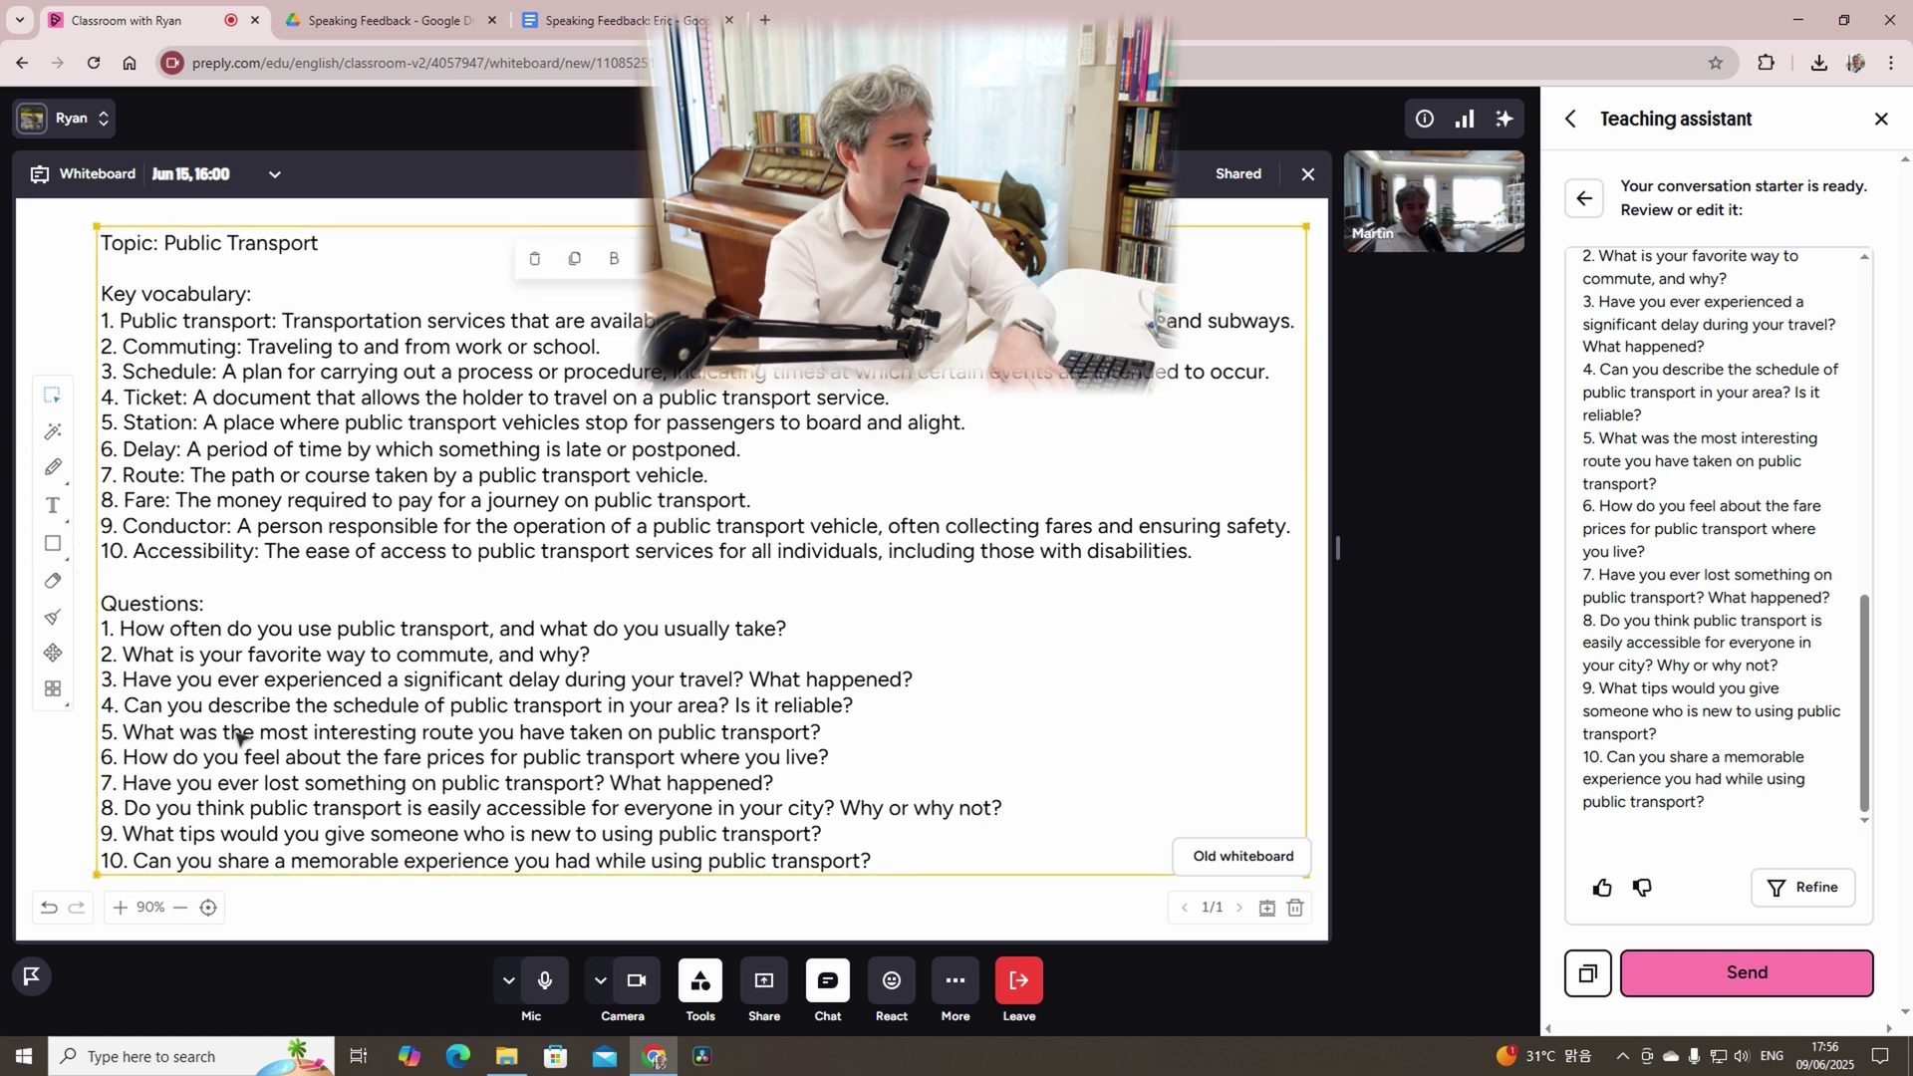
{"action": "key", "text": "Delete"}
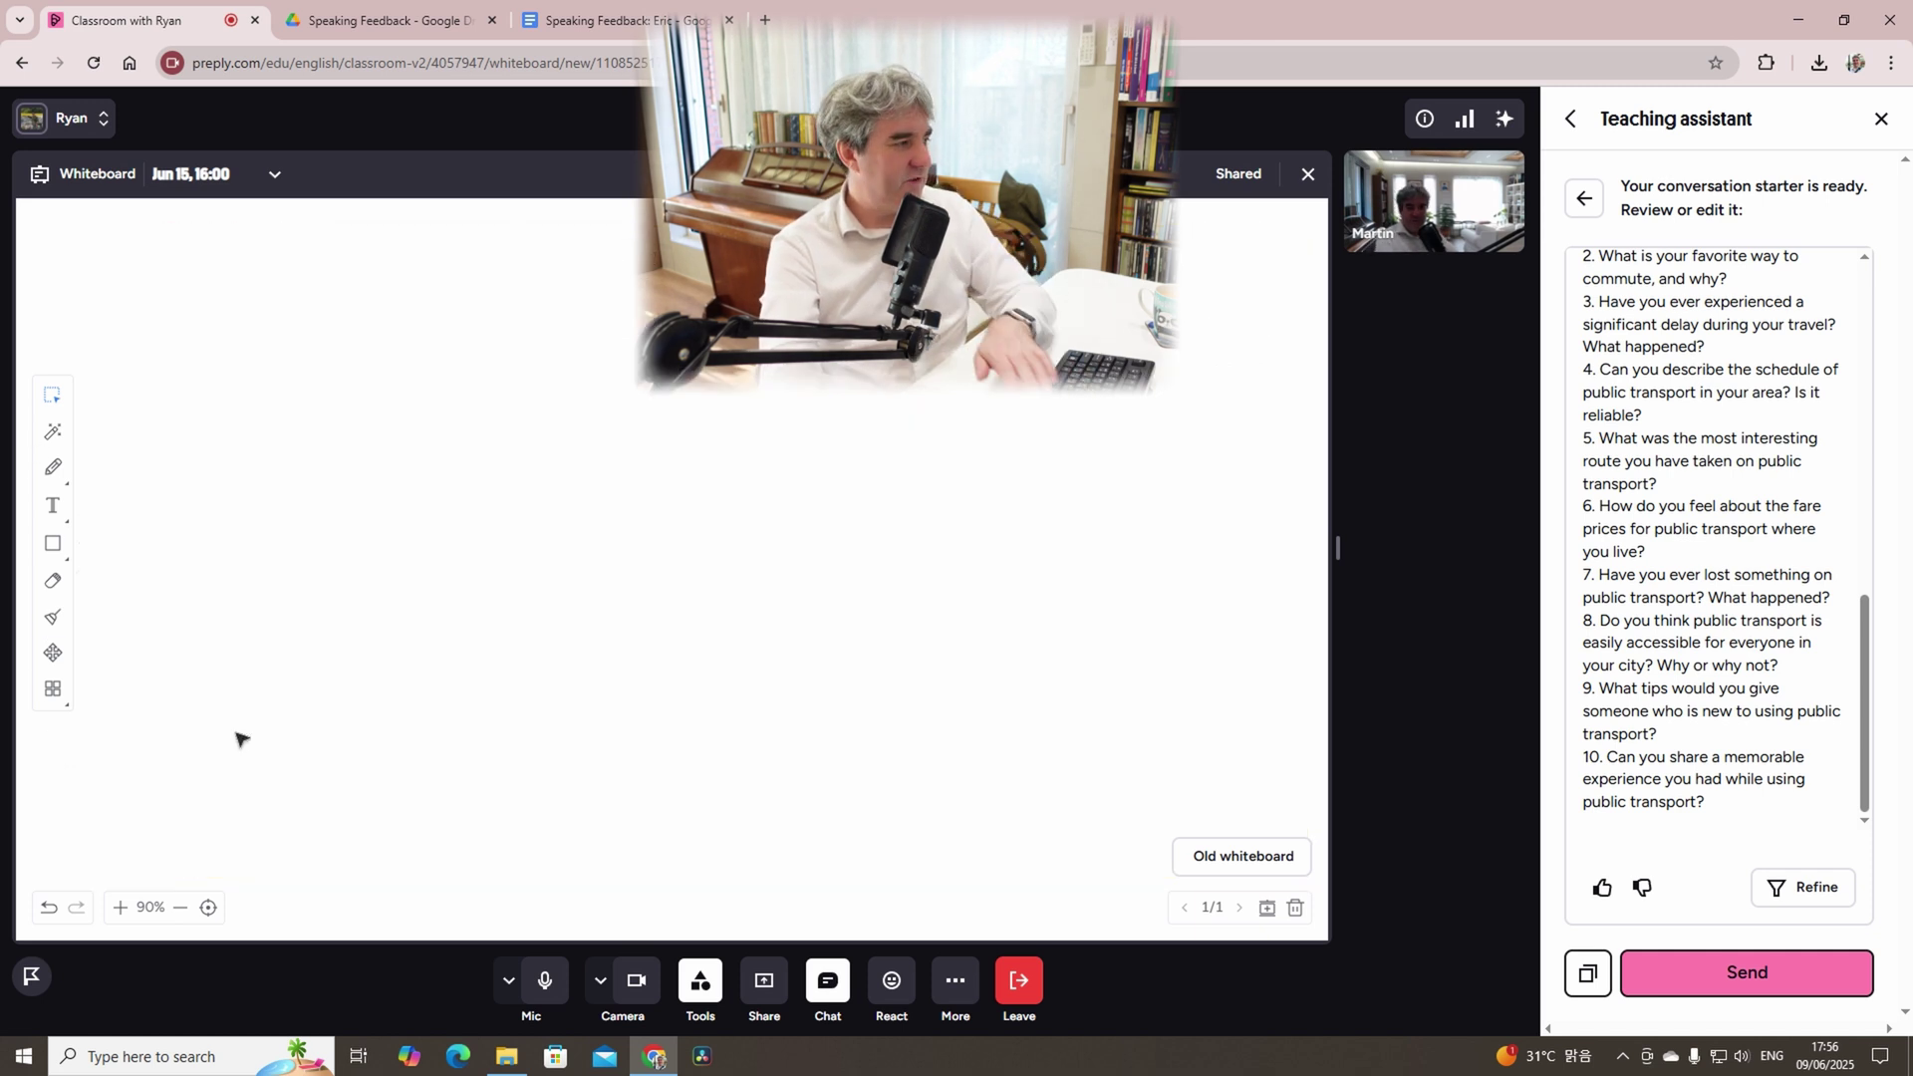
Open the Key phrases for meetings B1/B2 course from the Library and expand Phrases for starting a meeting
{"action": "left_click", "coordinate": [1575, 119]}
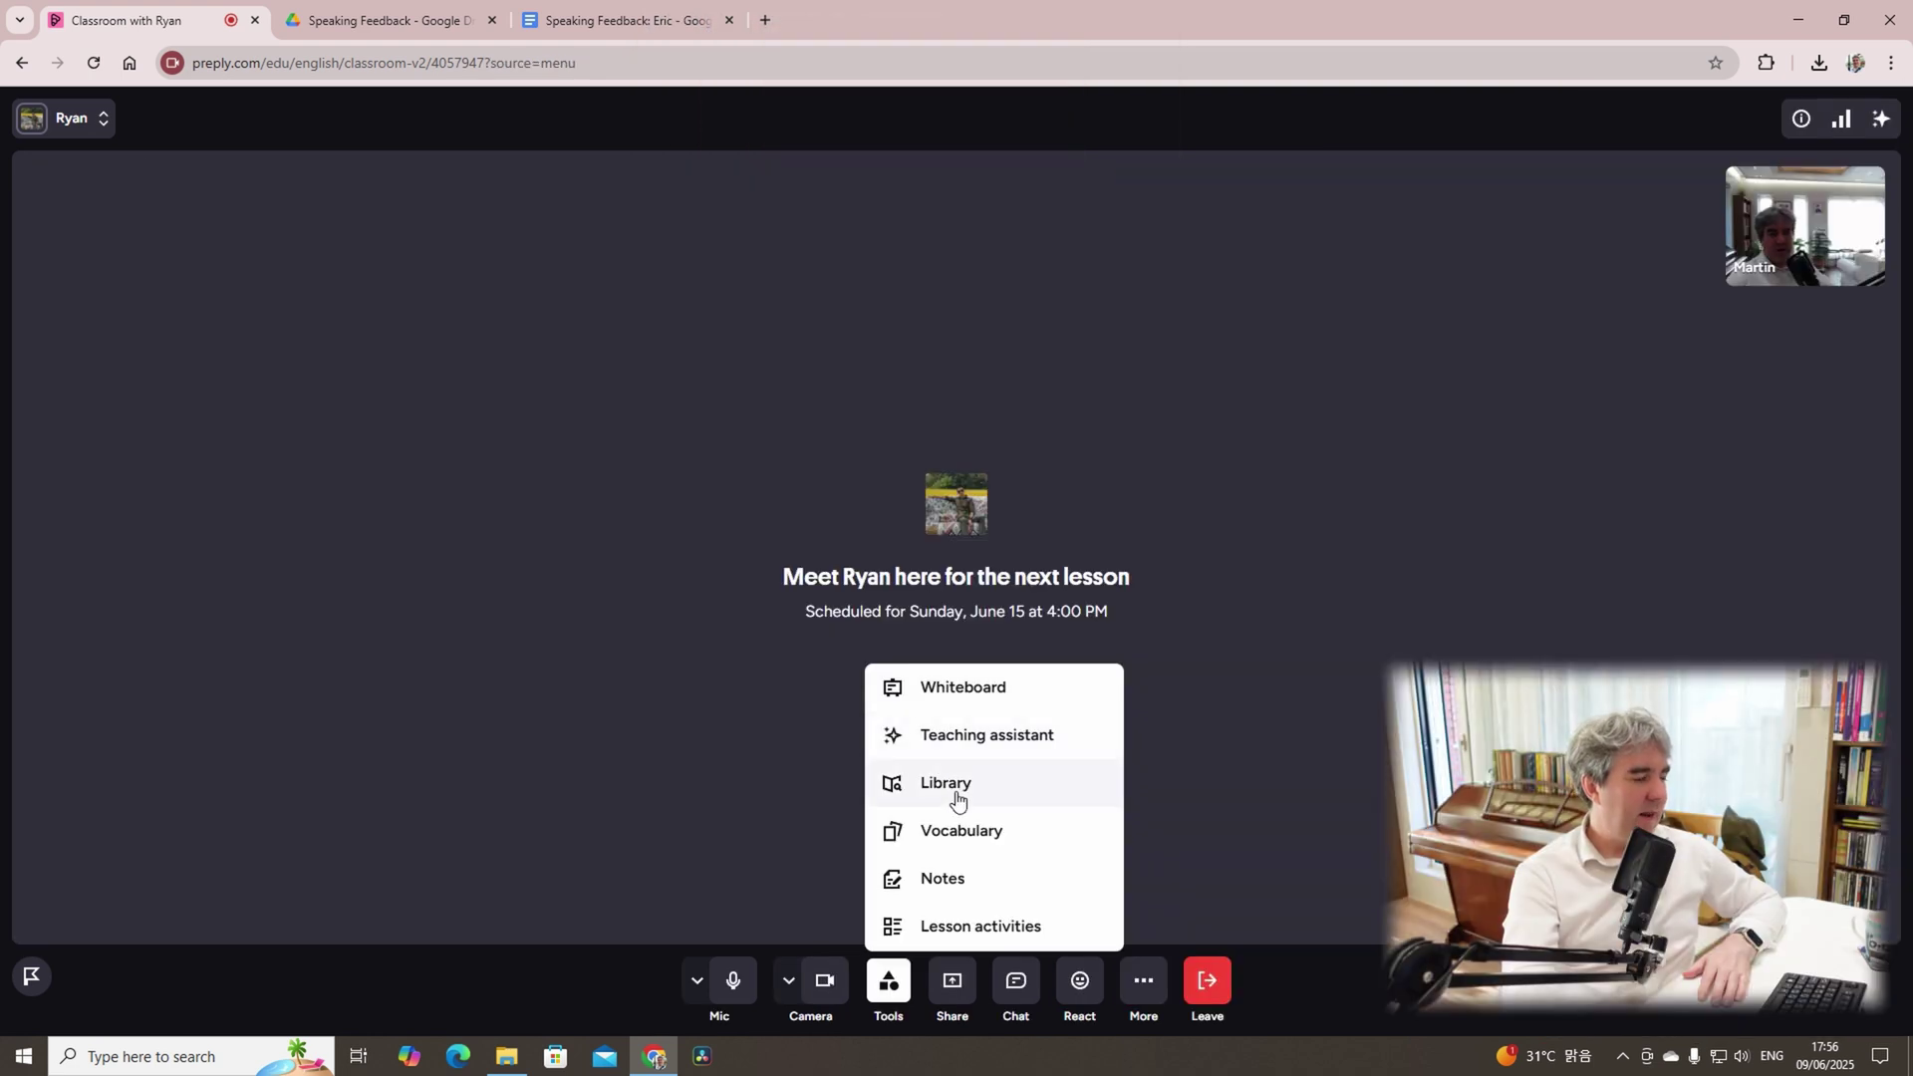
{"action": "left_click", "coordinate": [952, 789]}
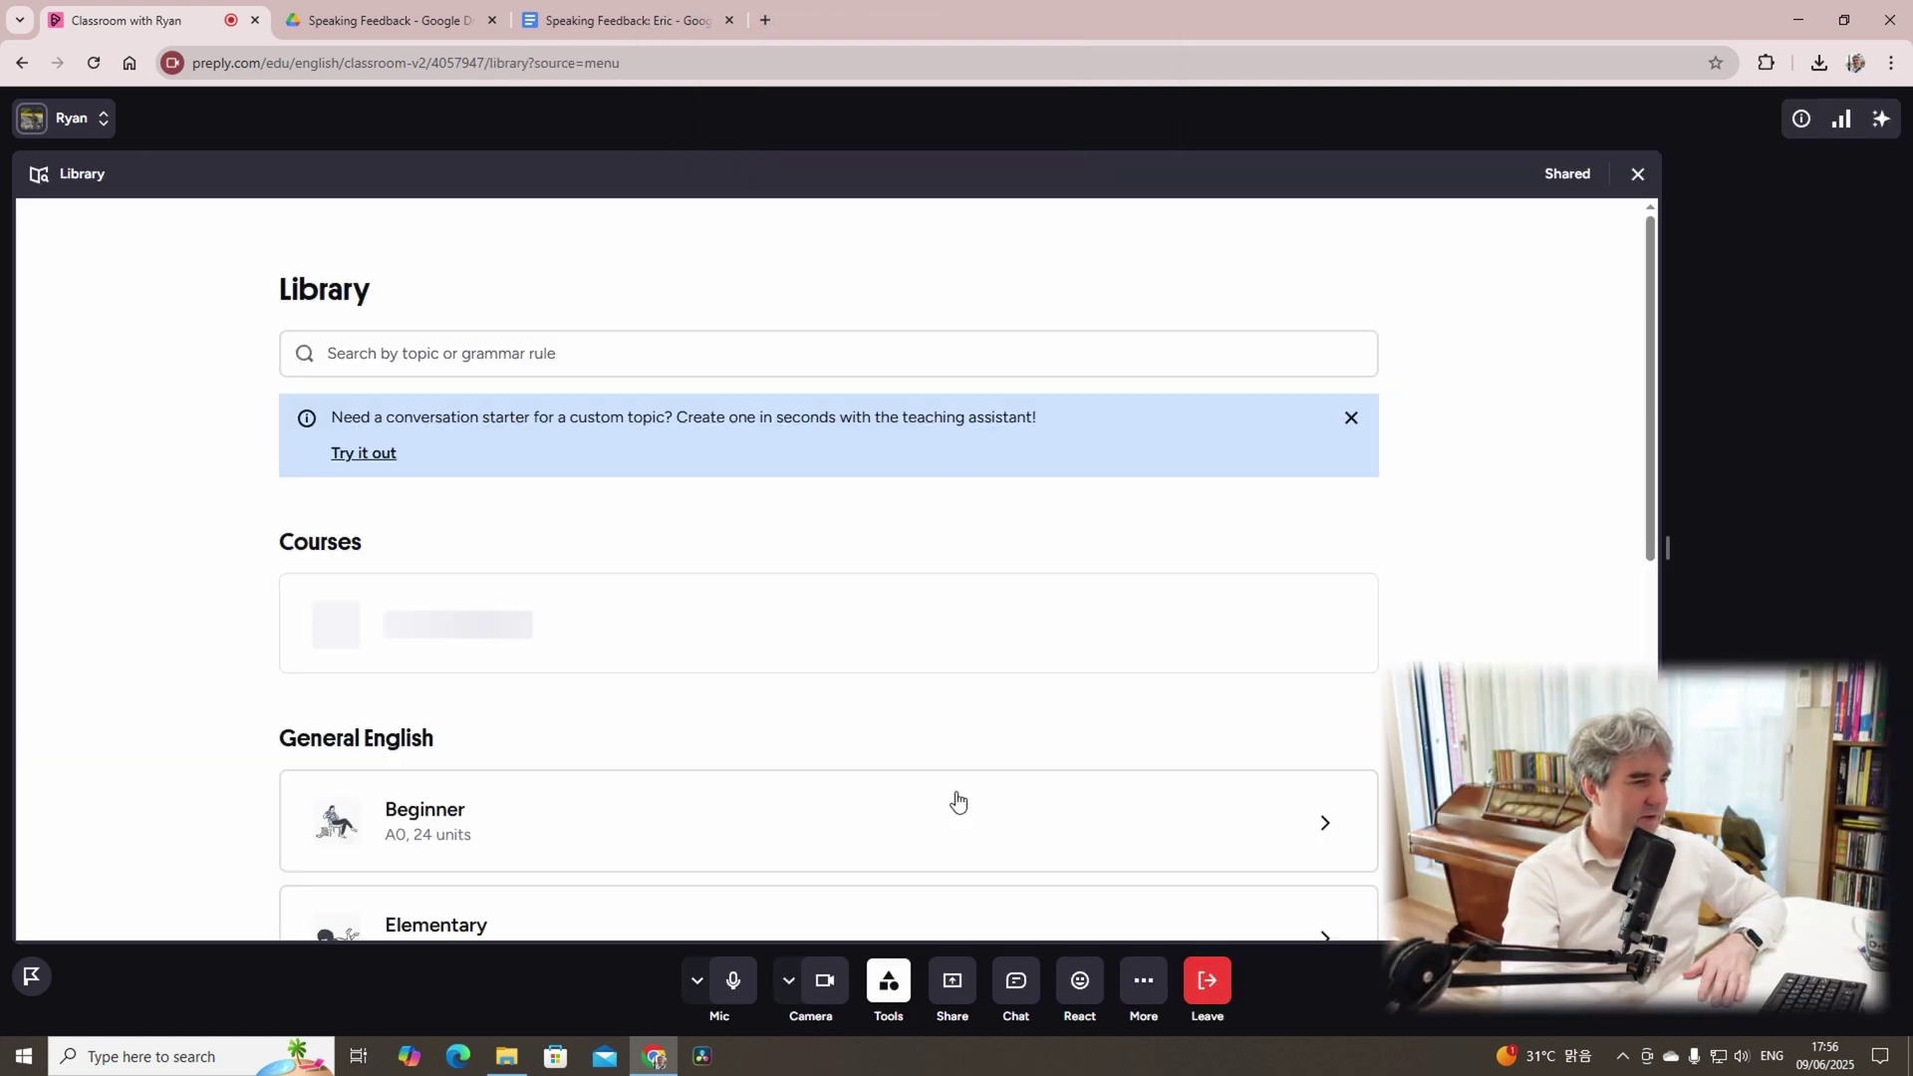
{"action": "scroll", "coordinate": [243, 684], "scroll_direction": "down", "scroll_amount": 5}
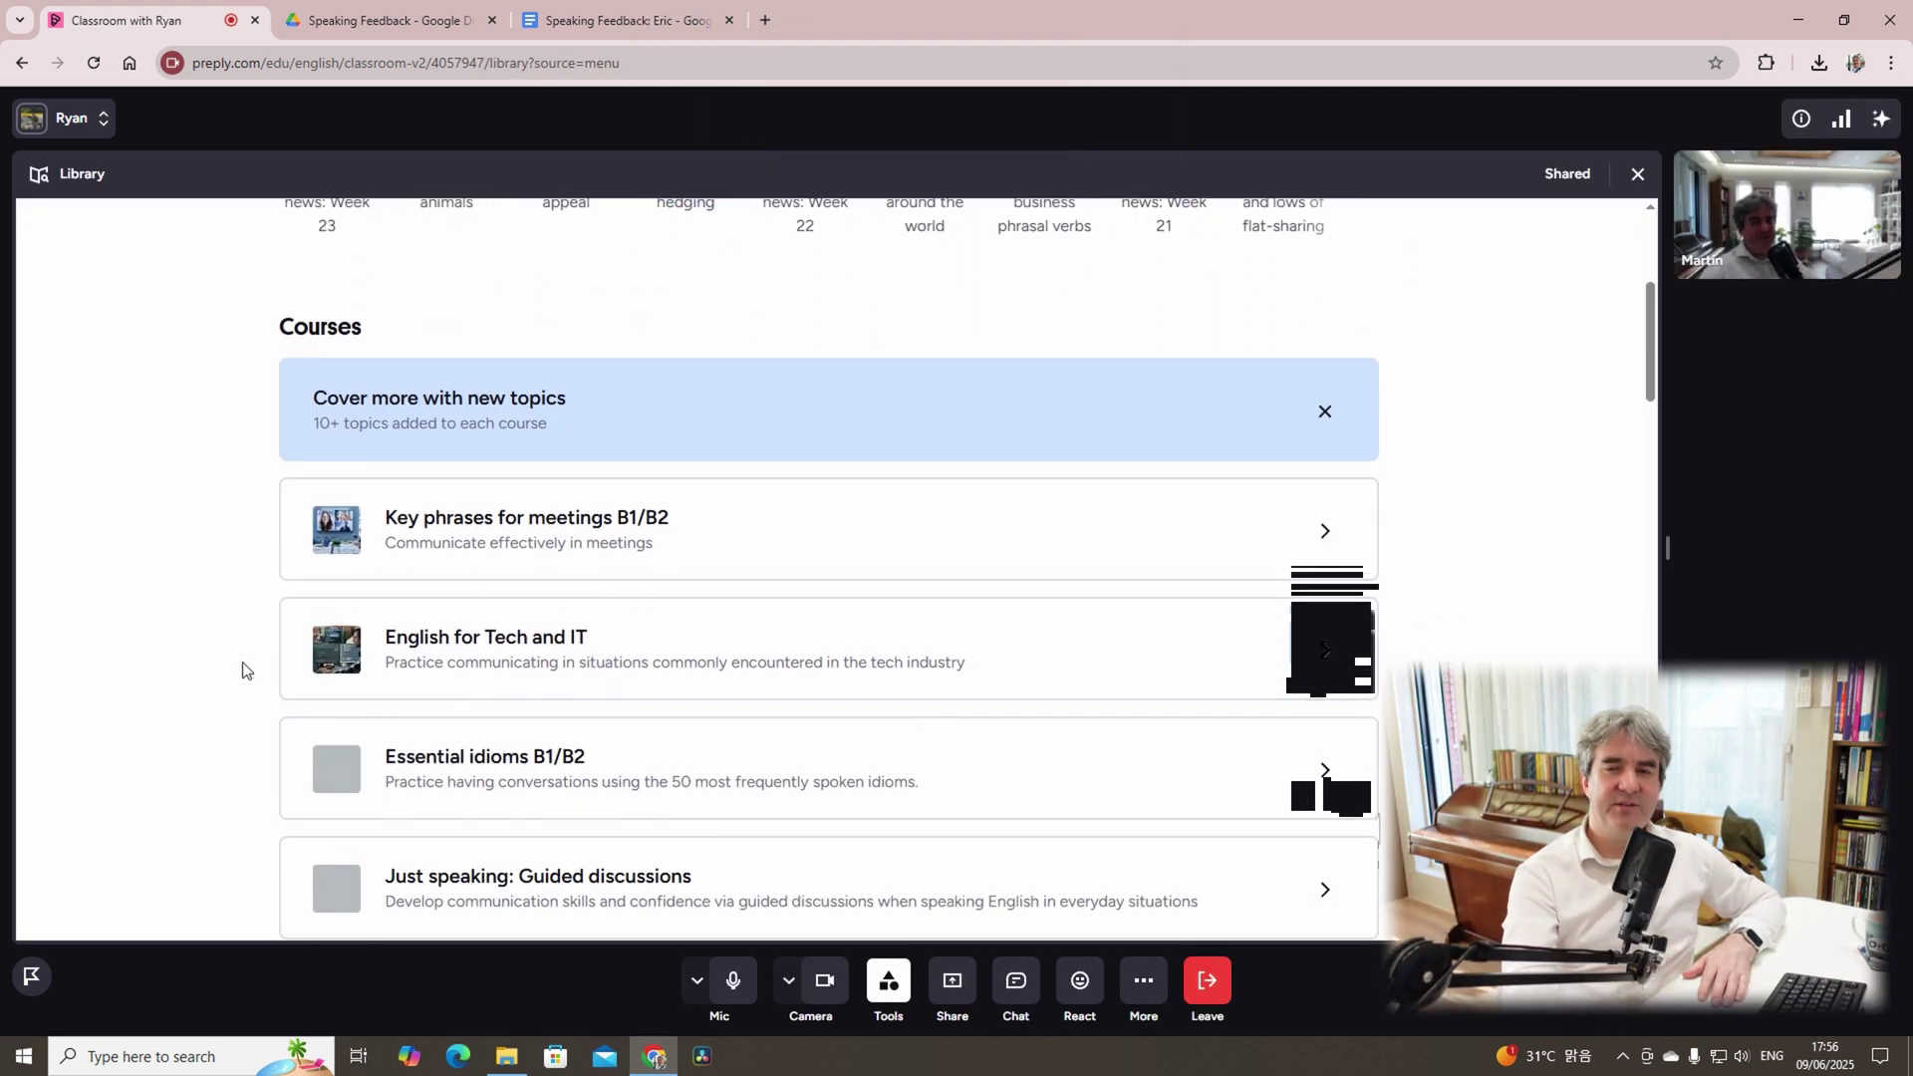
{"action": "scroll", "coordinate": [221, 684], "scroll_direction": "up", "scroll_amount": 5}
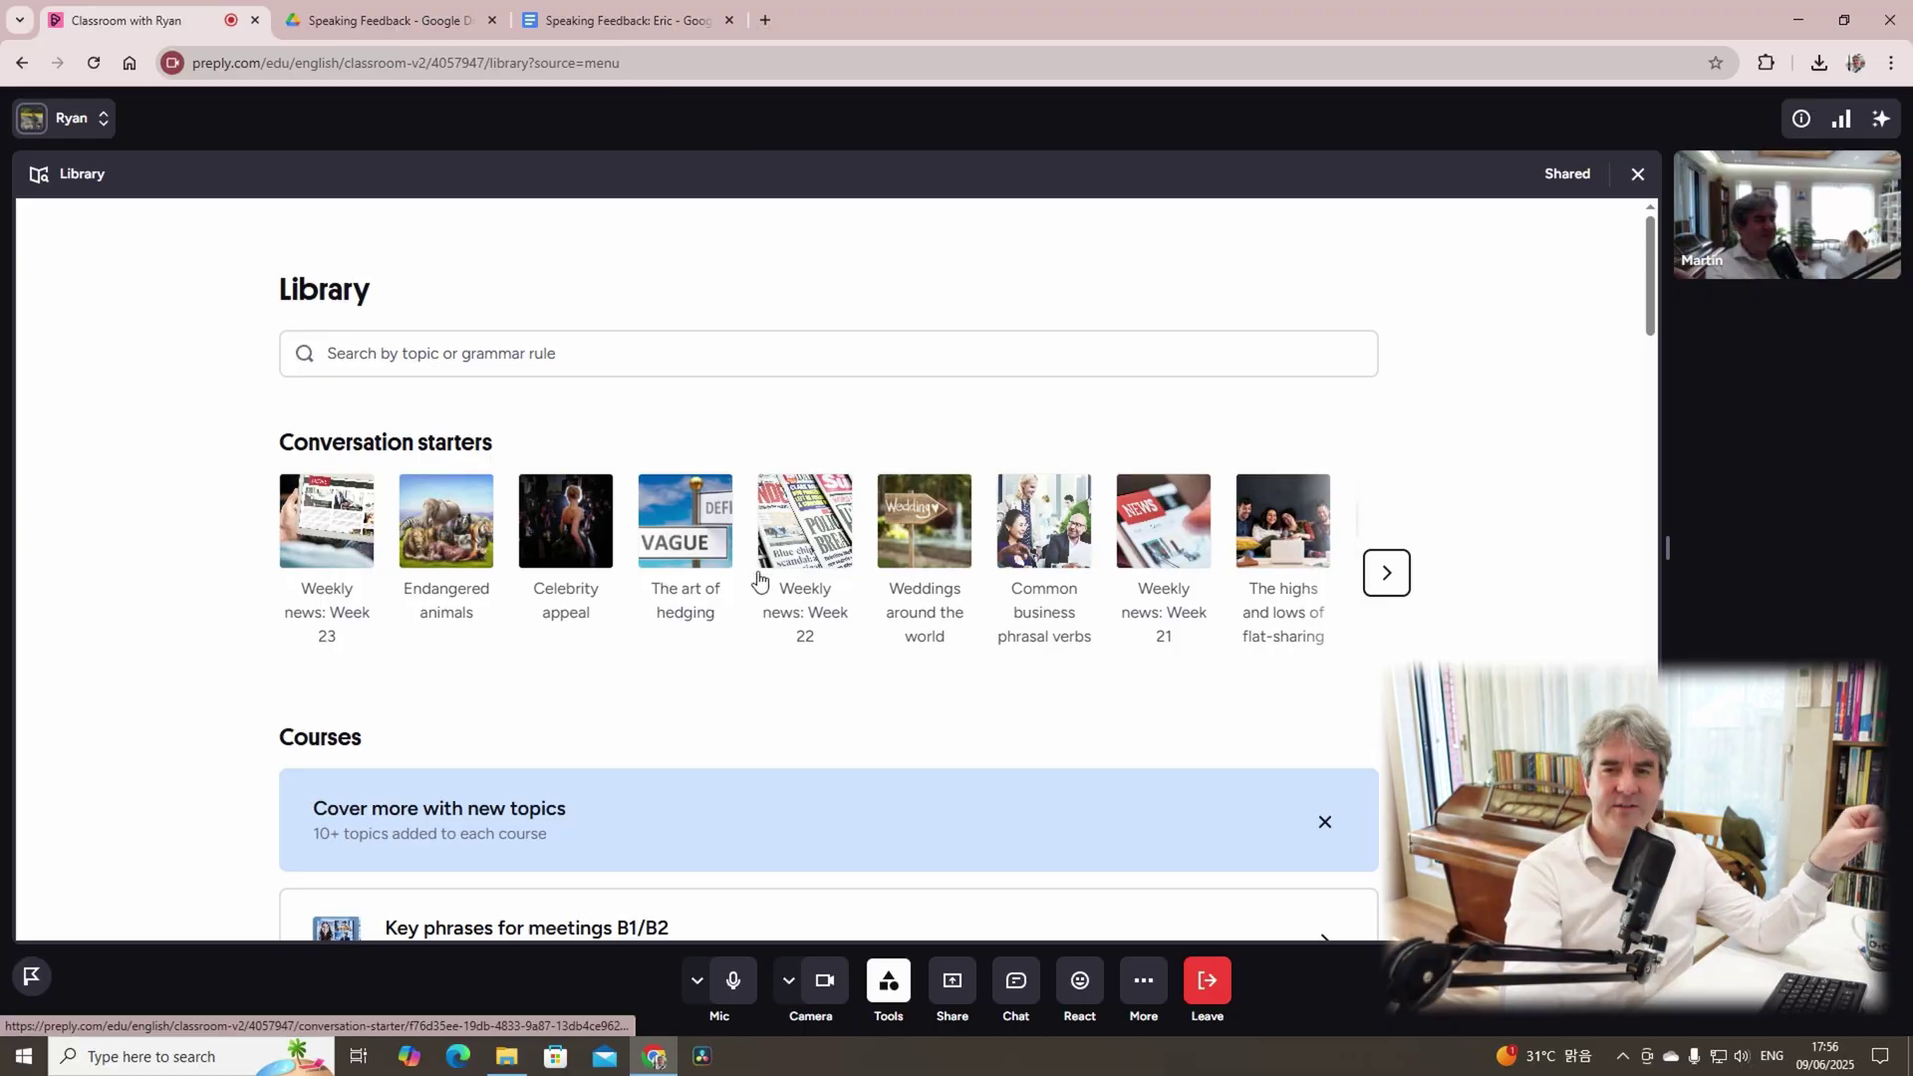
{"action": "scroll", "coordinate": [1100, 586], "scroll_direction": "down", "scroll_amount": 3}
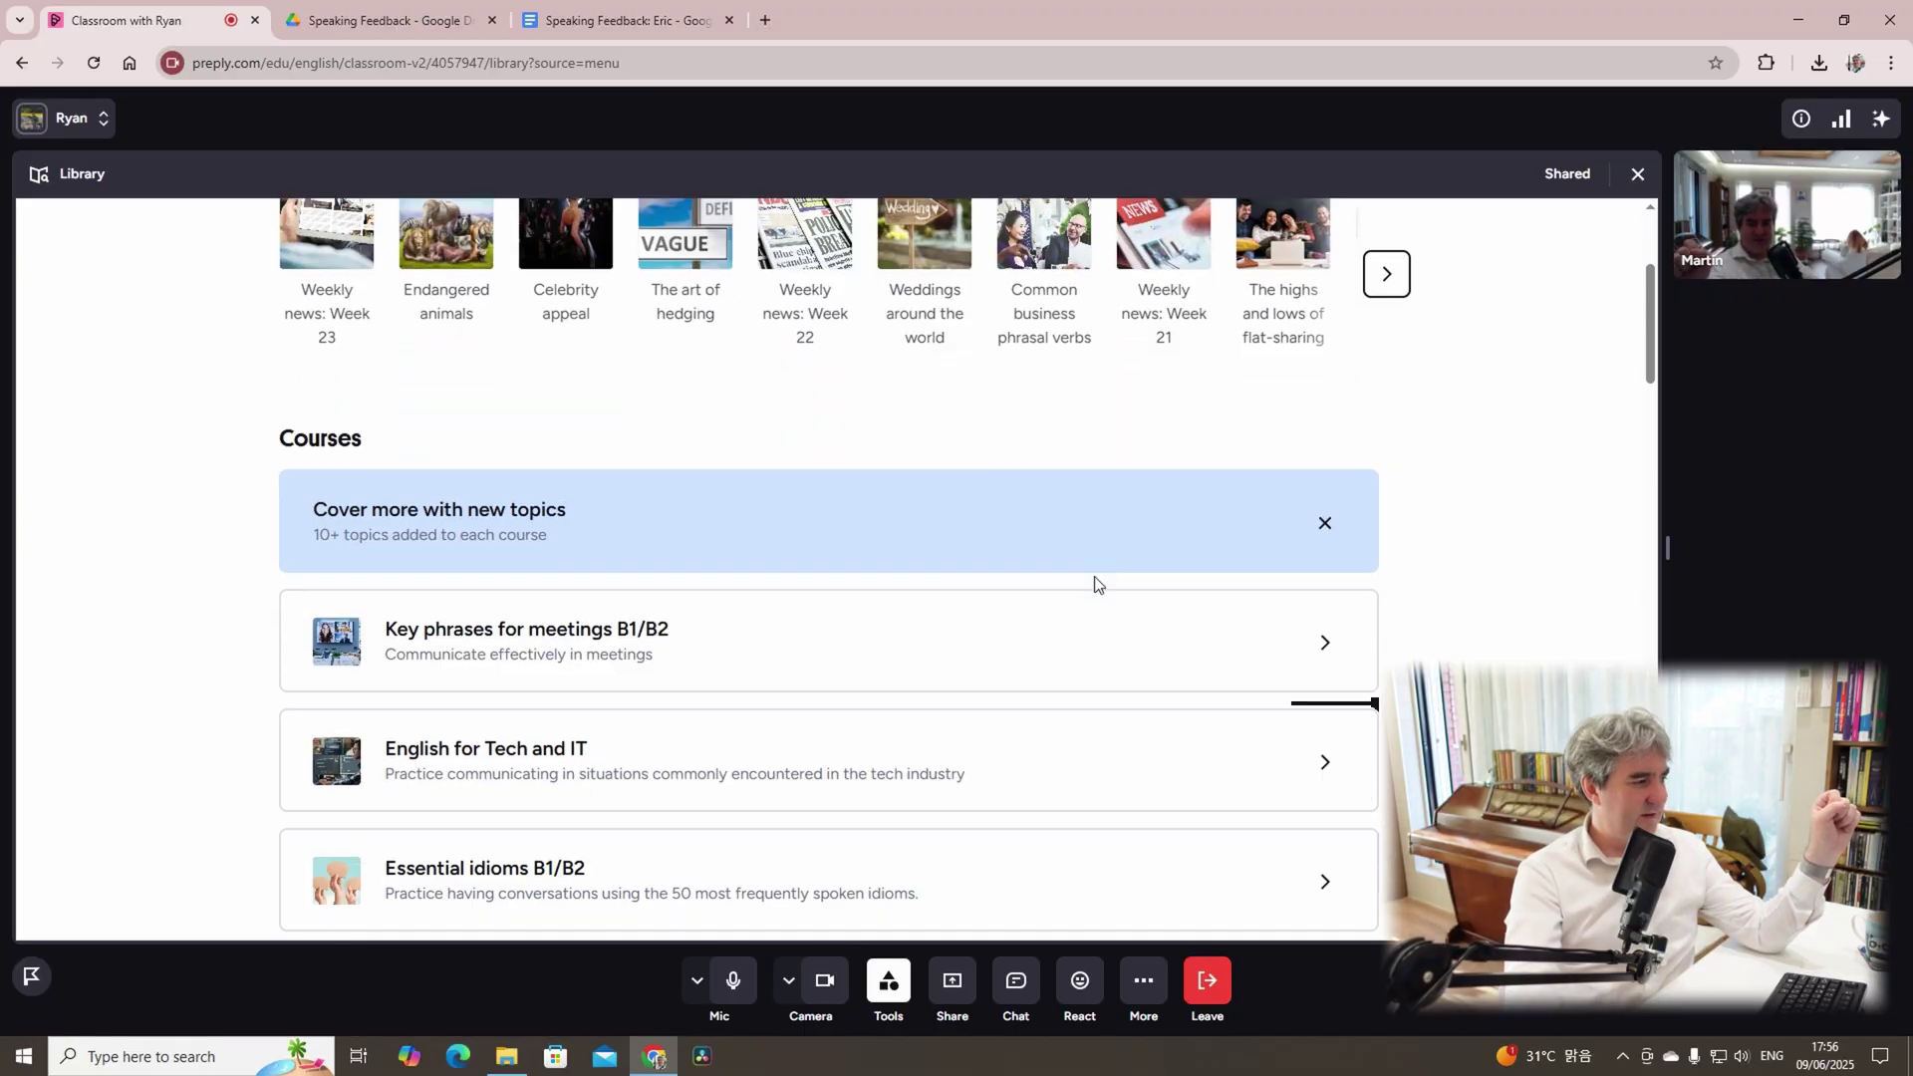
{"action": "left_click", "coordinate": [568, 641]}
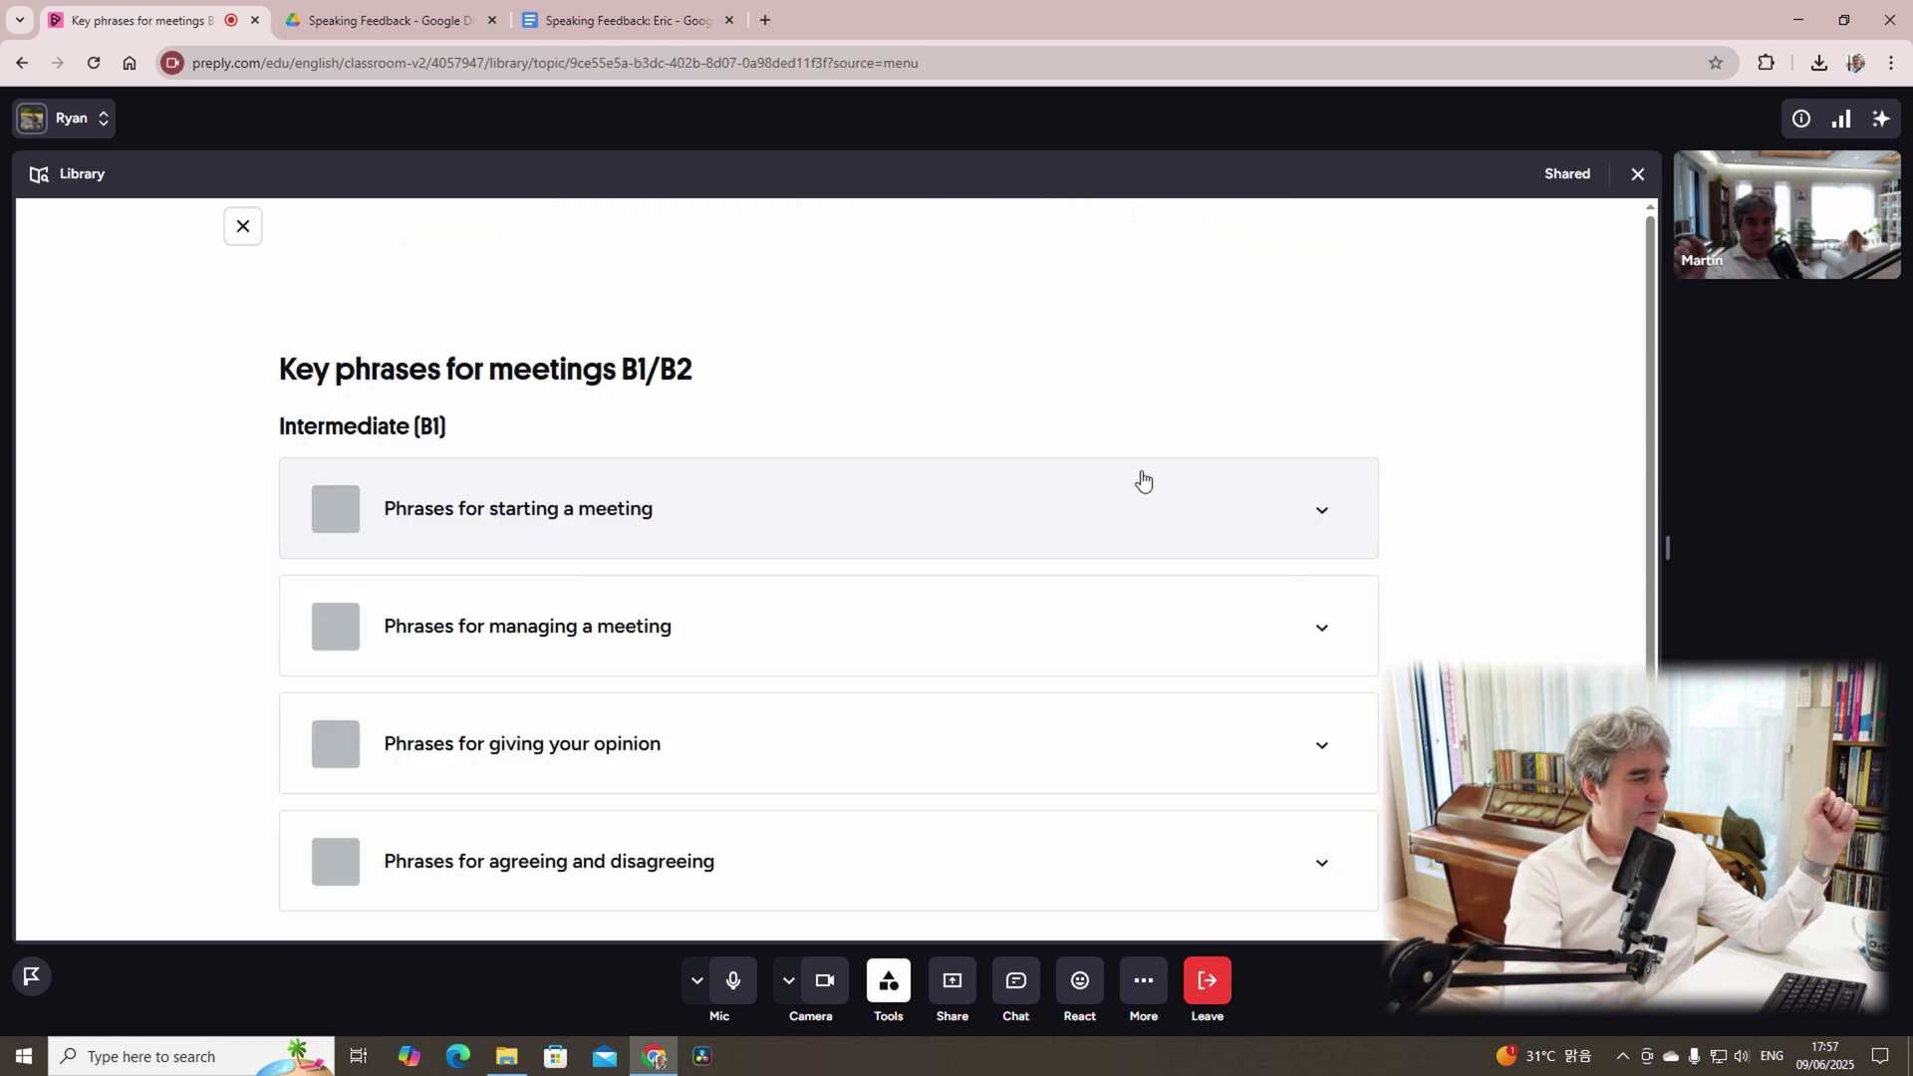
{"action": "left_click", "coordinate": [784, 538]}
{"action": "scroll", "coordinate": [535, 749], "scroll_direction": "down", "scroll_amount": 2}
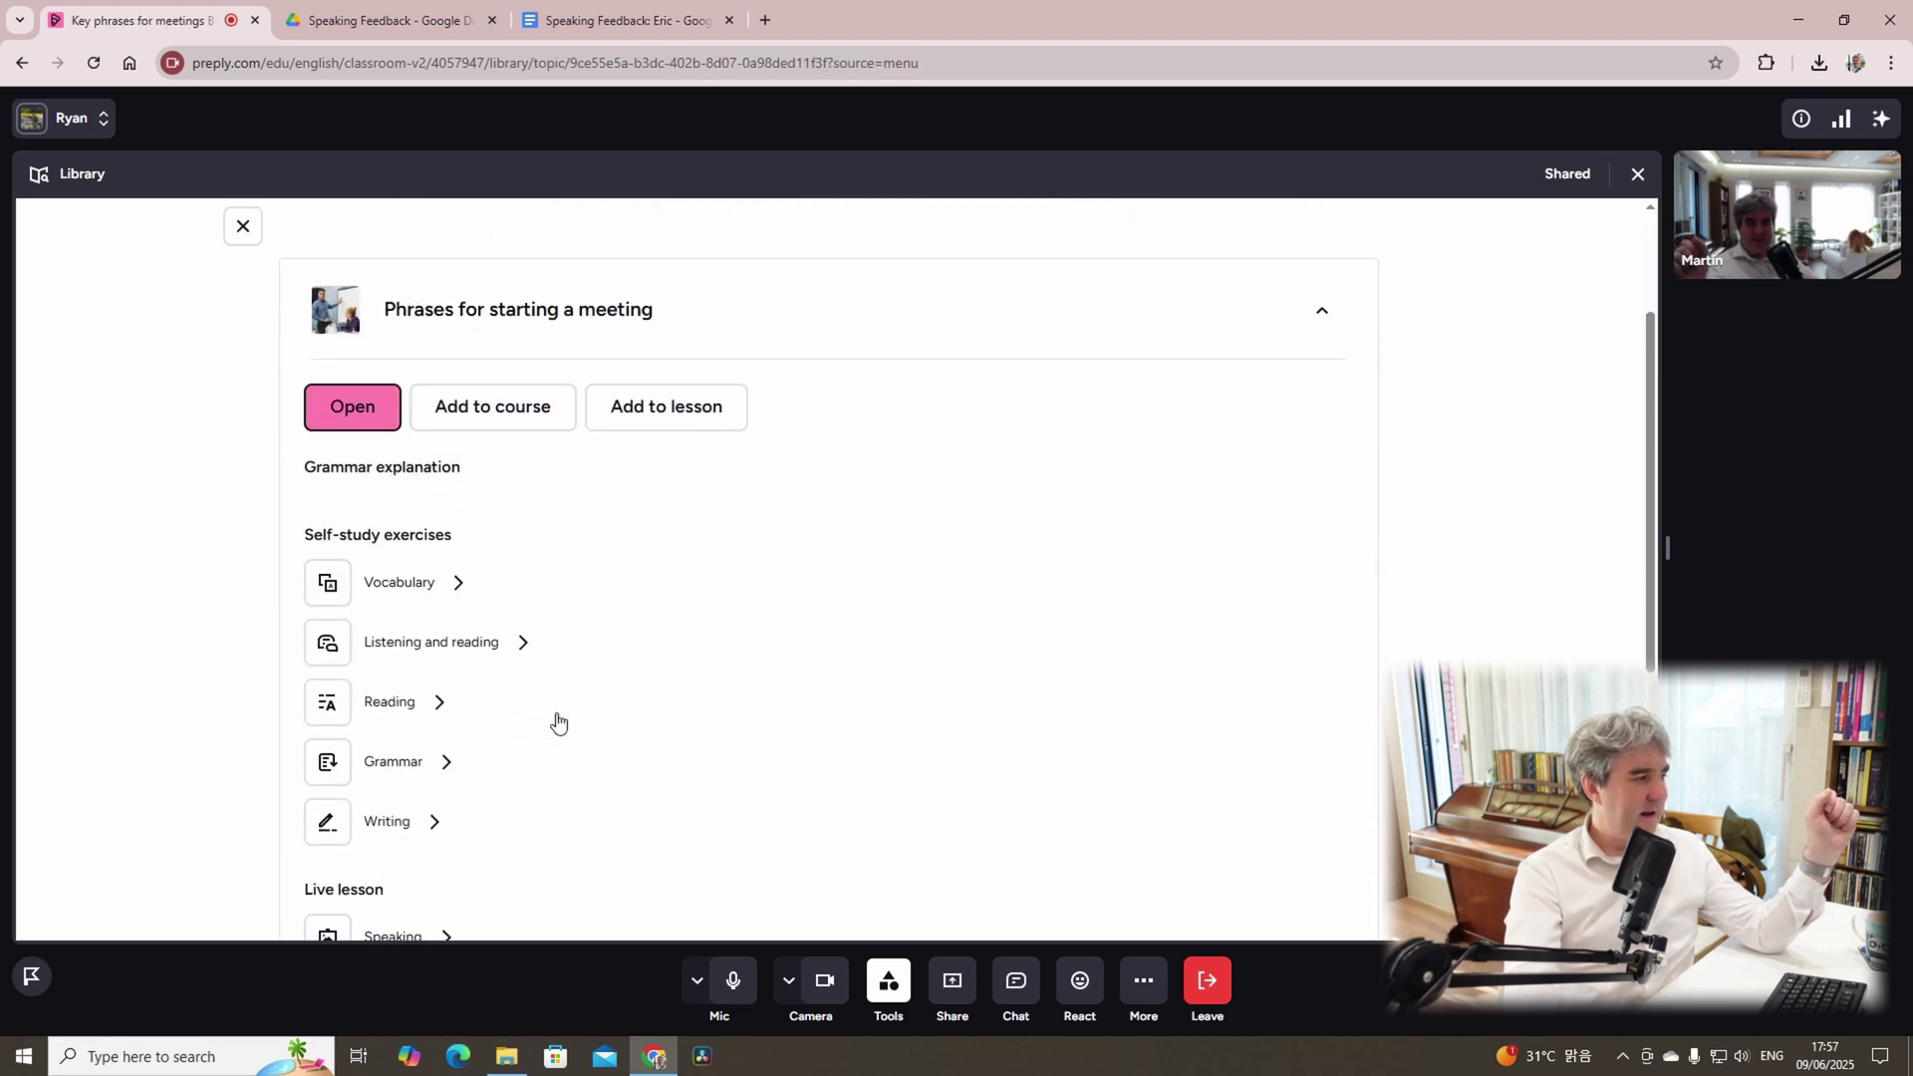
Try the Phrases for starting a meeting exercise, play 'kick off' pronunciation, then return to the Library
{"action": "left_click", "coordinate": [362, 405]}
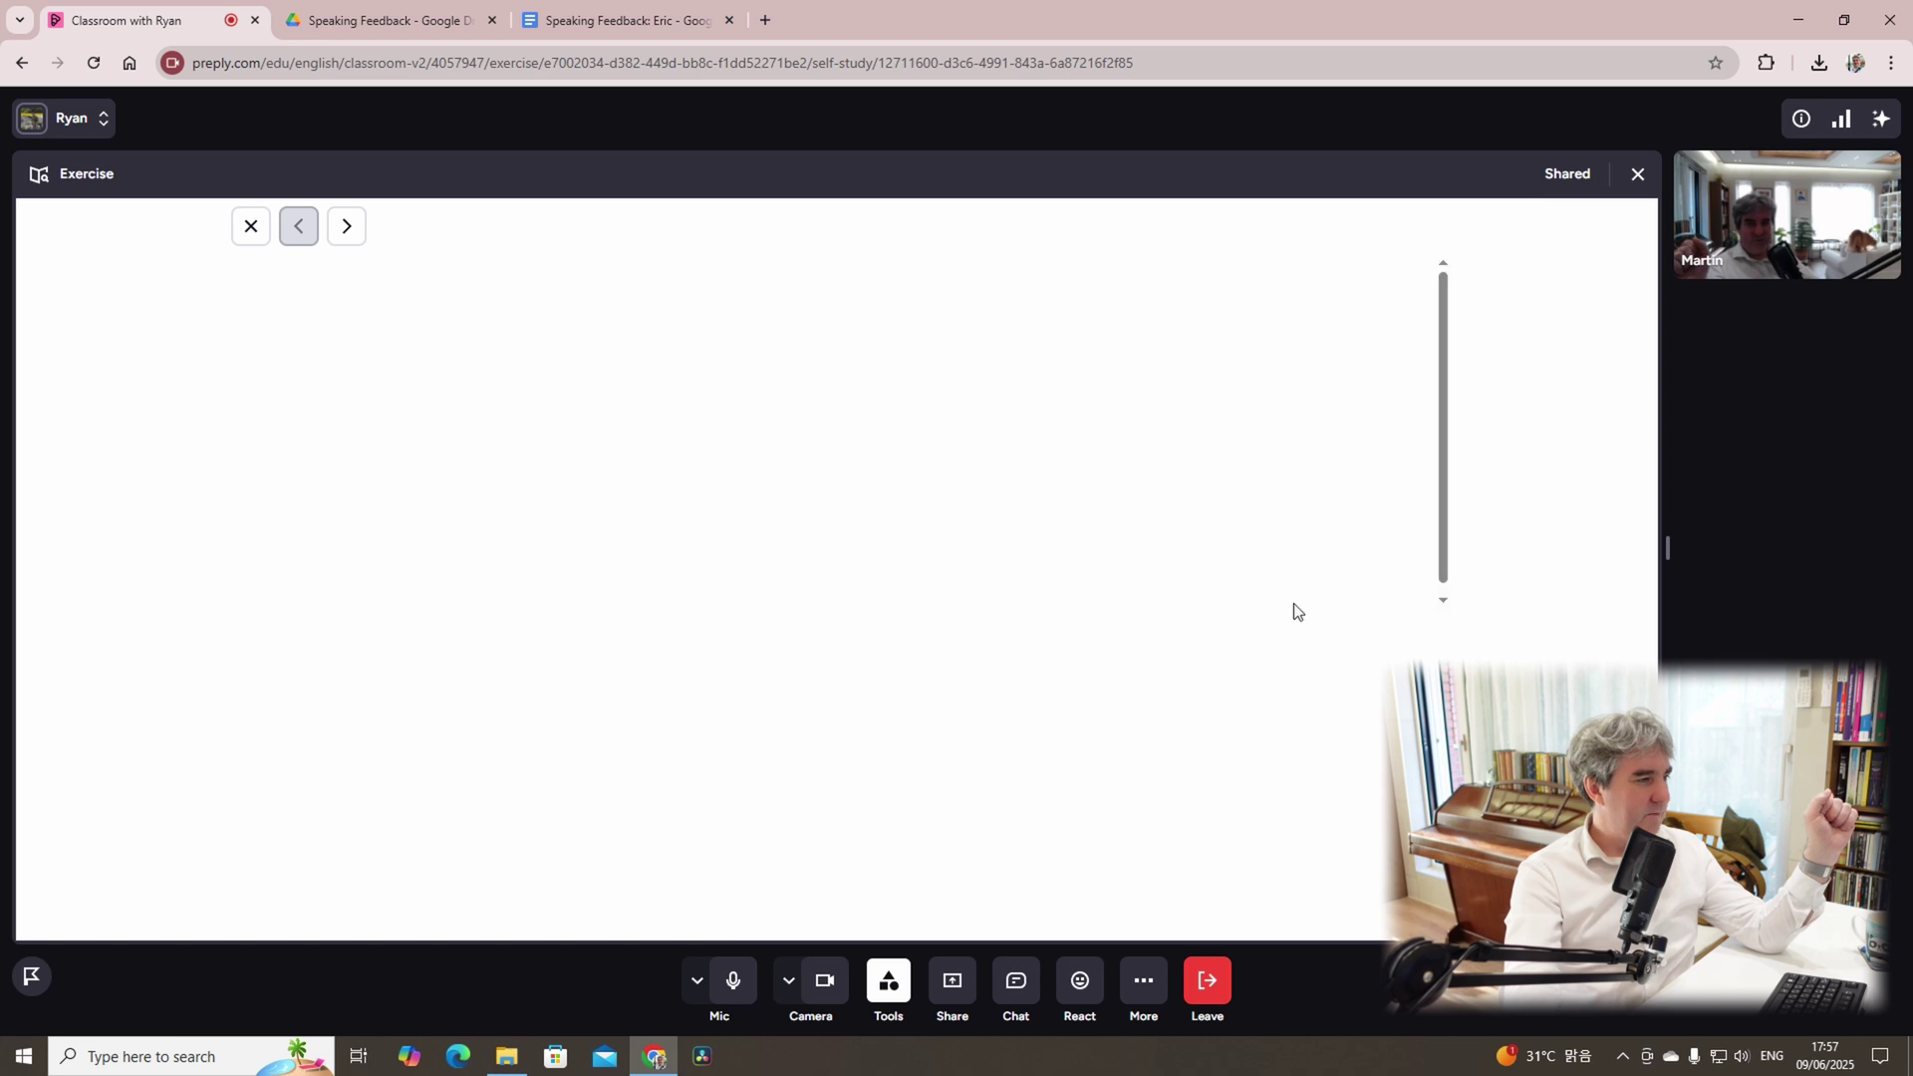
{"action": "left_click", "coordinate": [796, 602]}
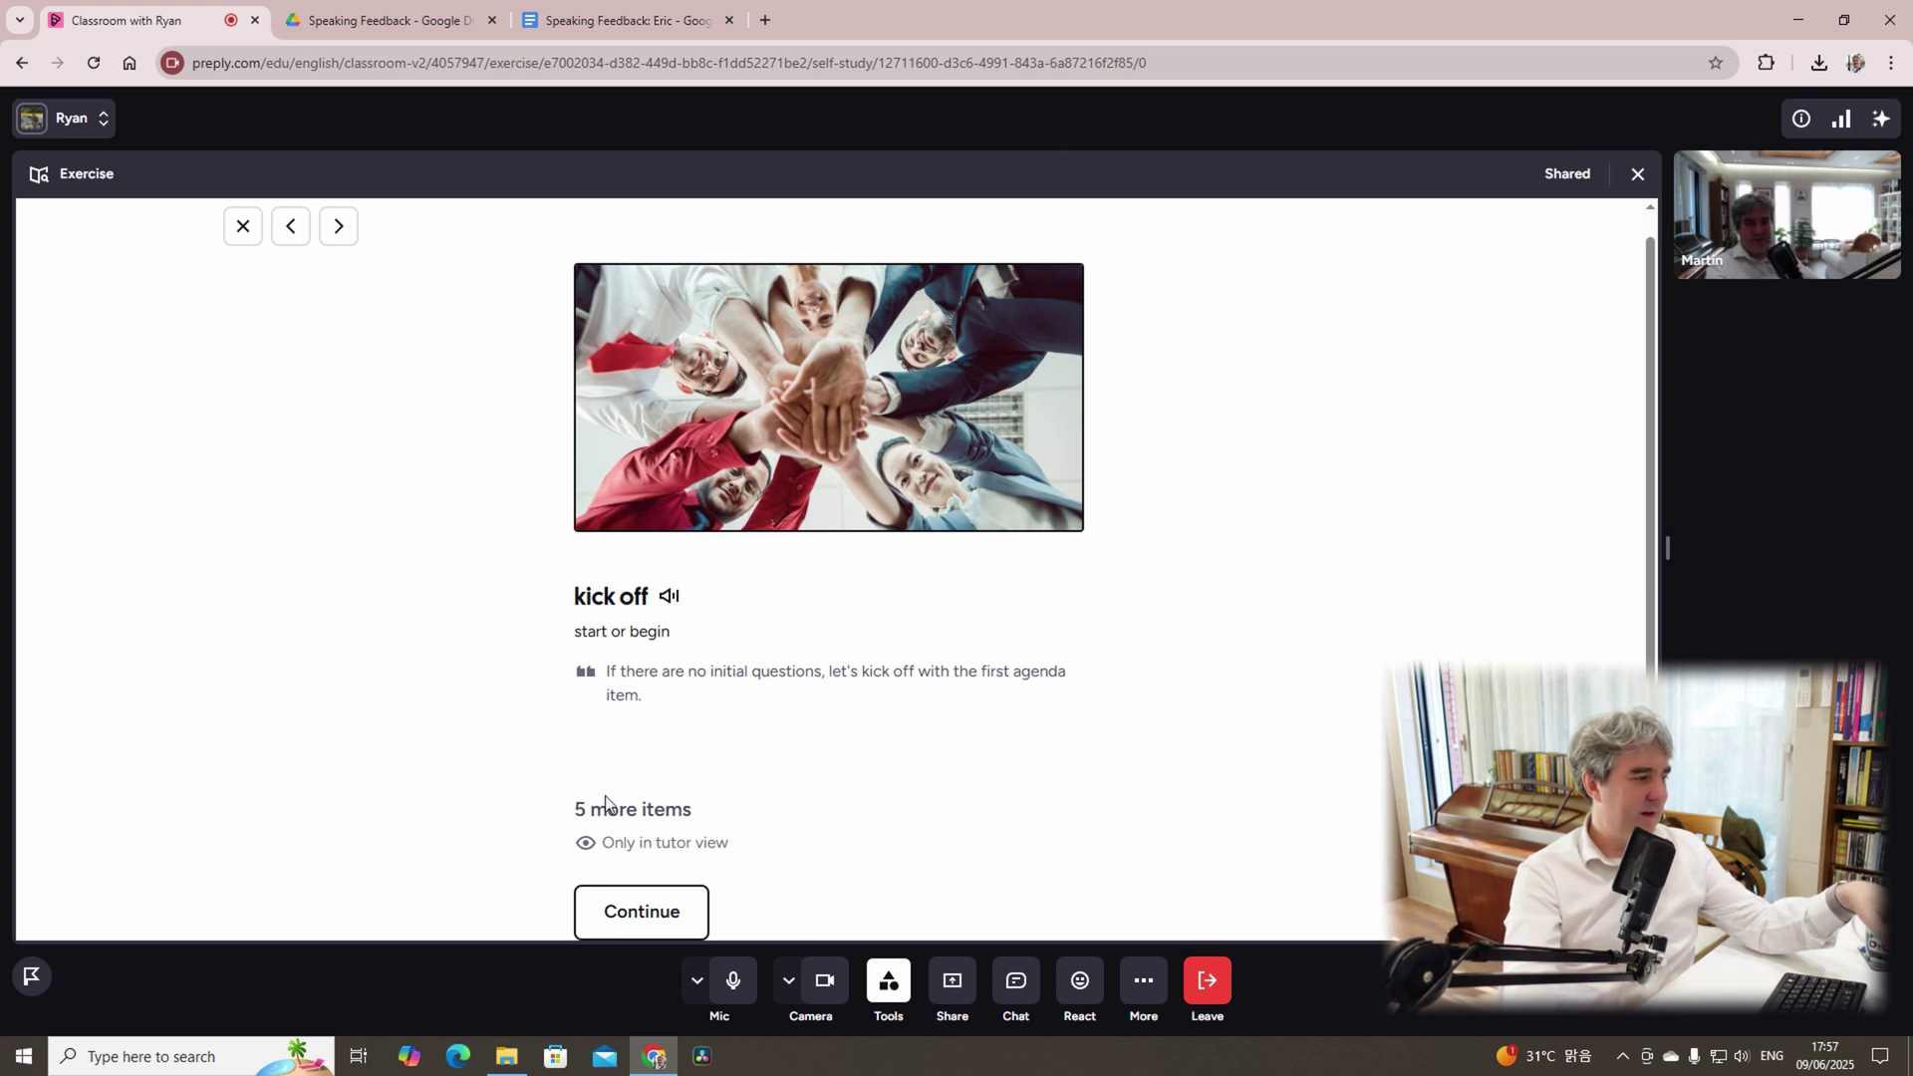
{"action": "left_click", "coordinate": [671, 601]}
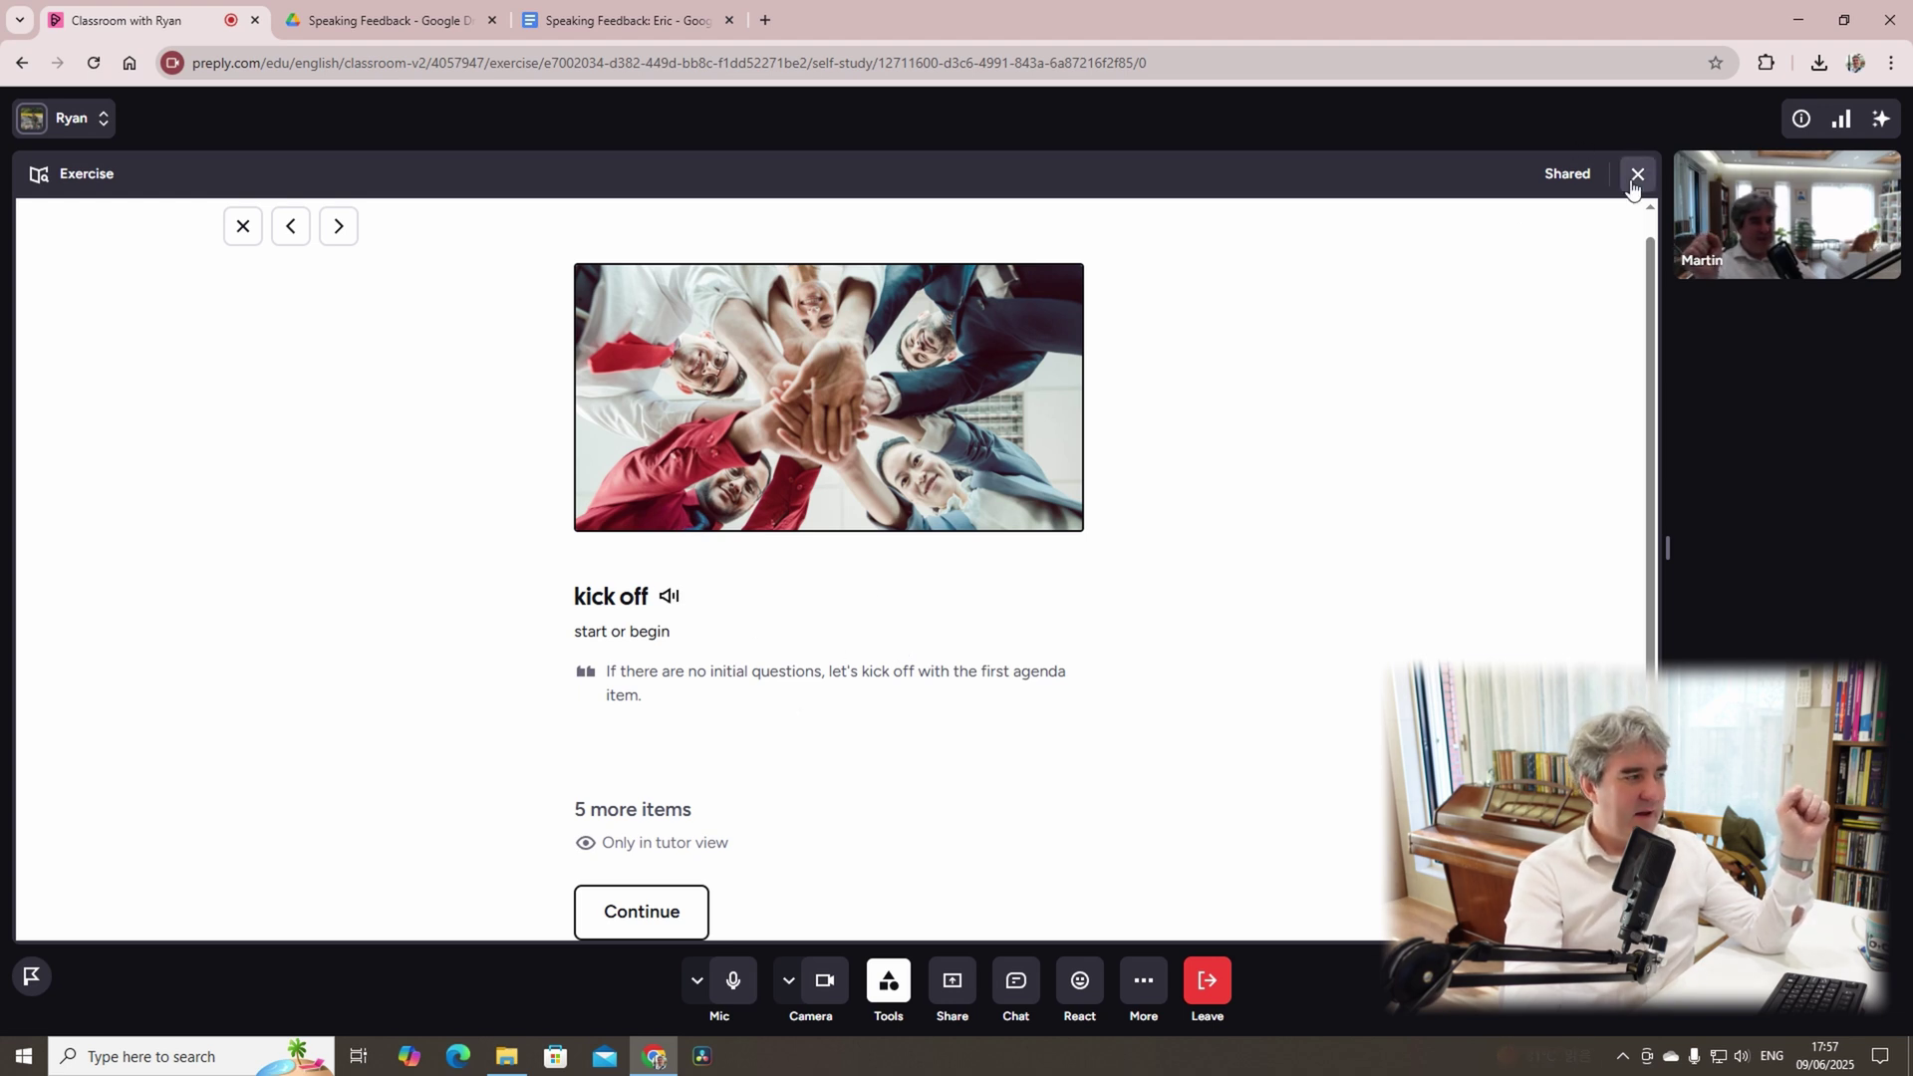
{"action": "left_click", "coordinate": [234, 235]}
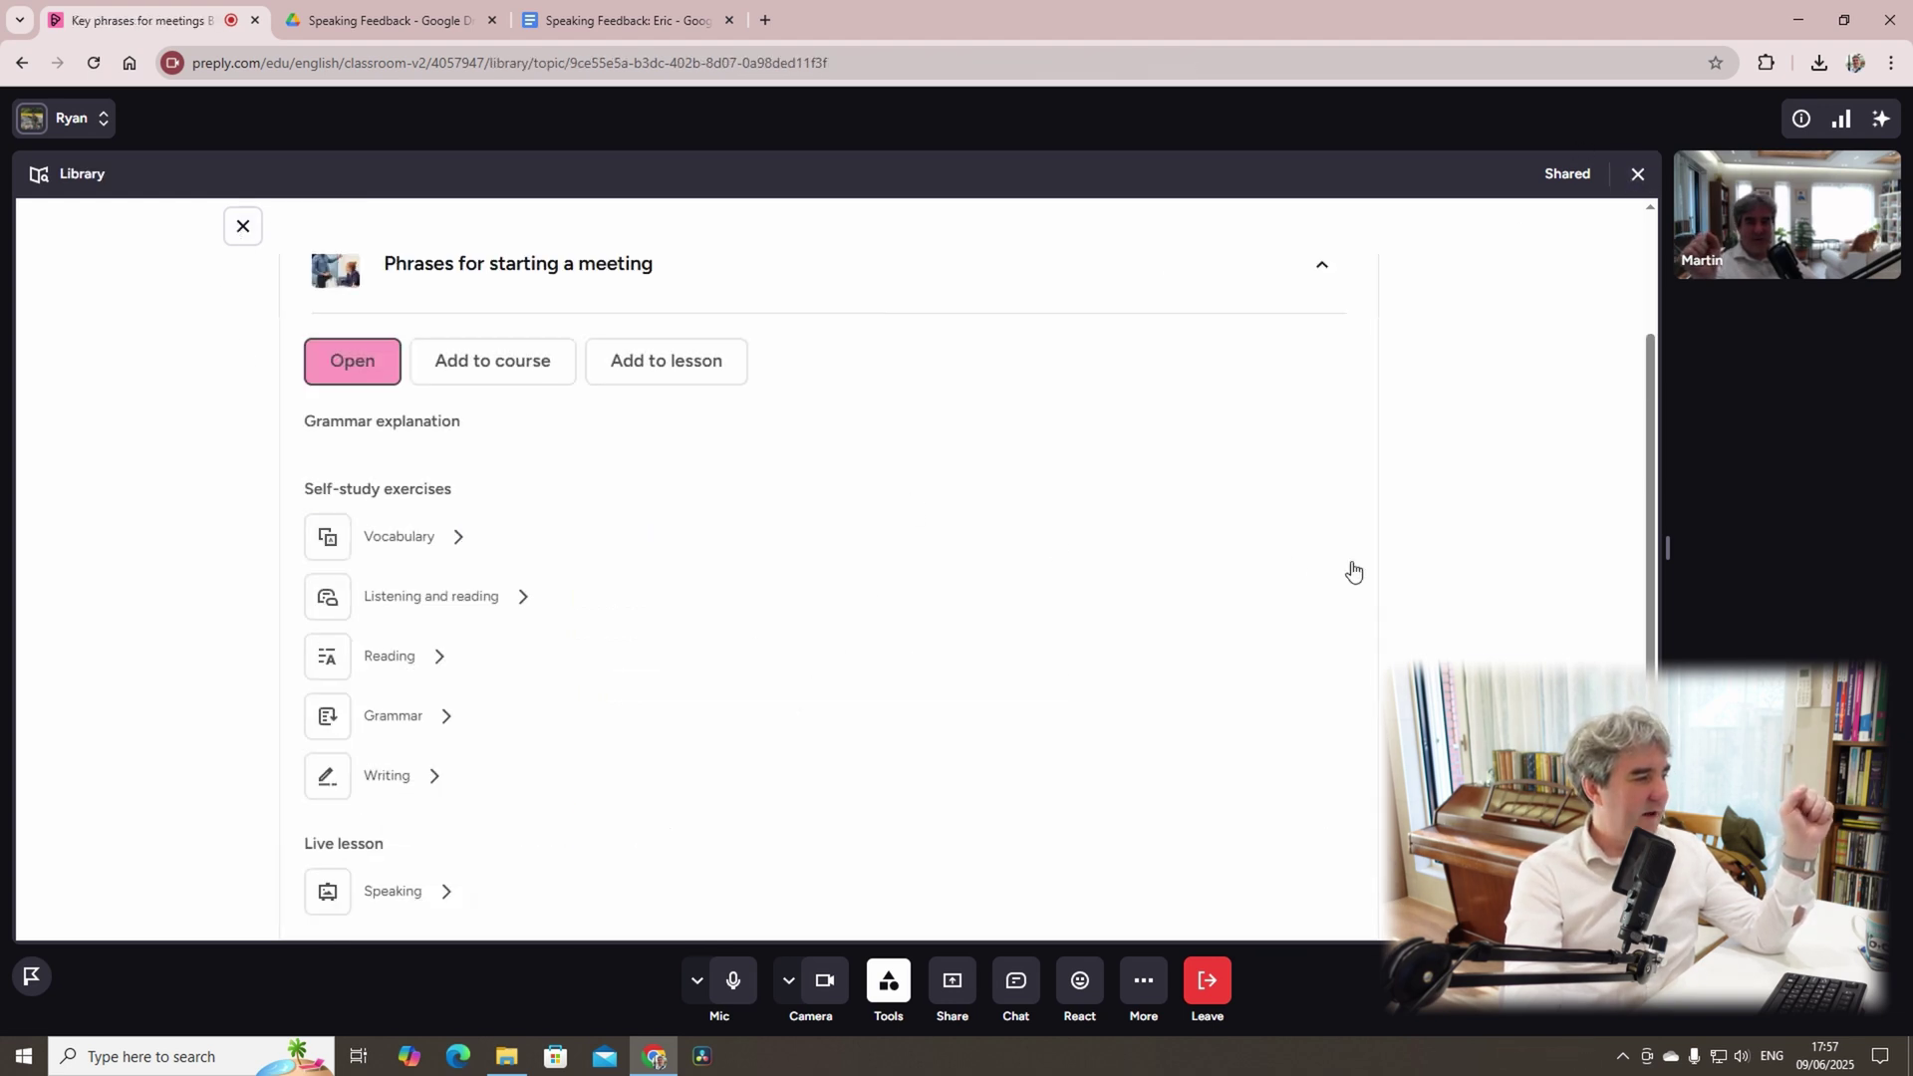
{"action": "left_click", "coordinate": [243, 226]}
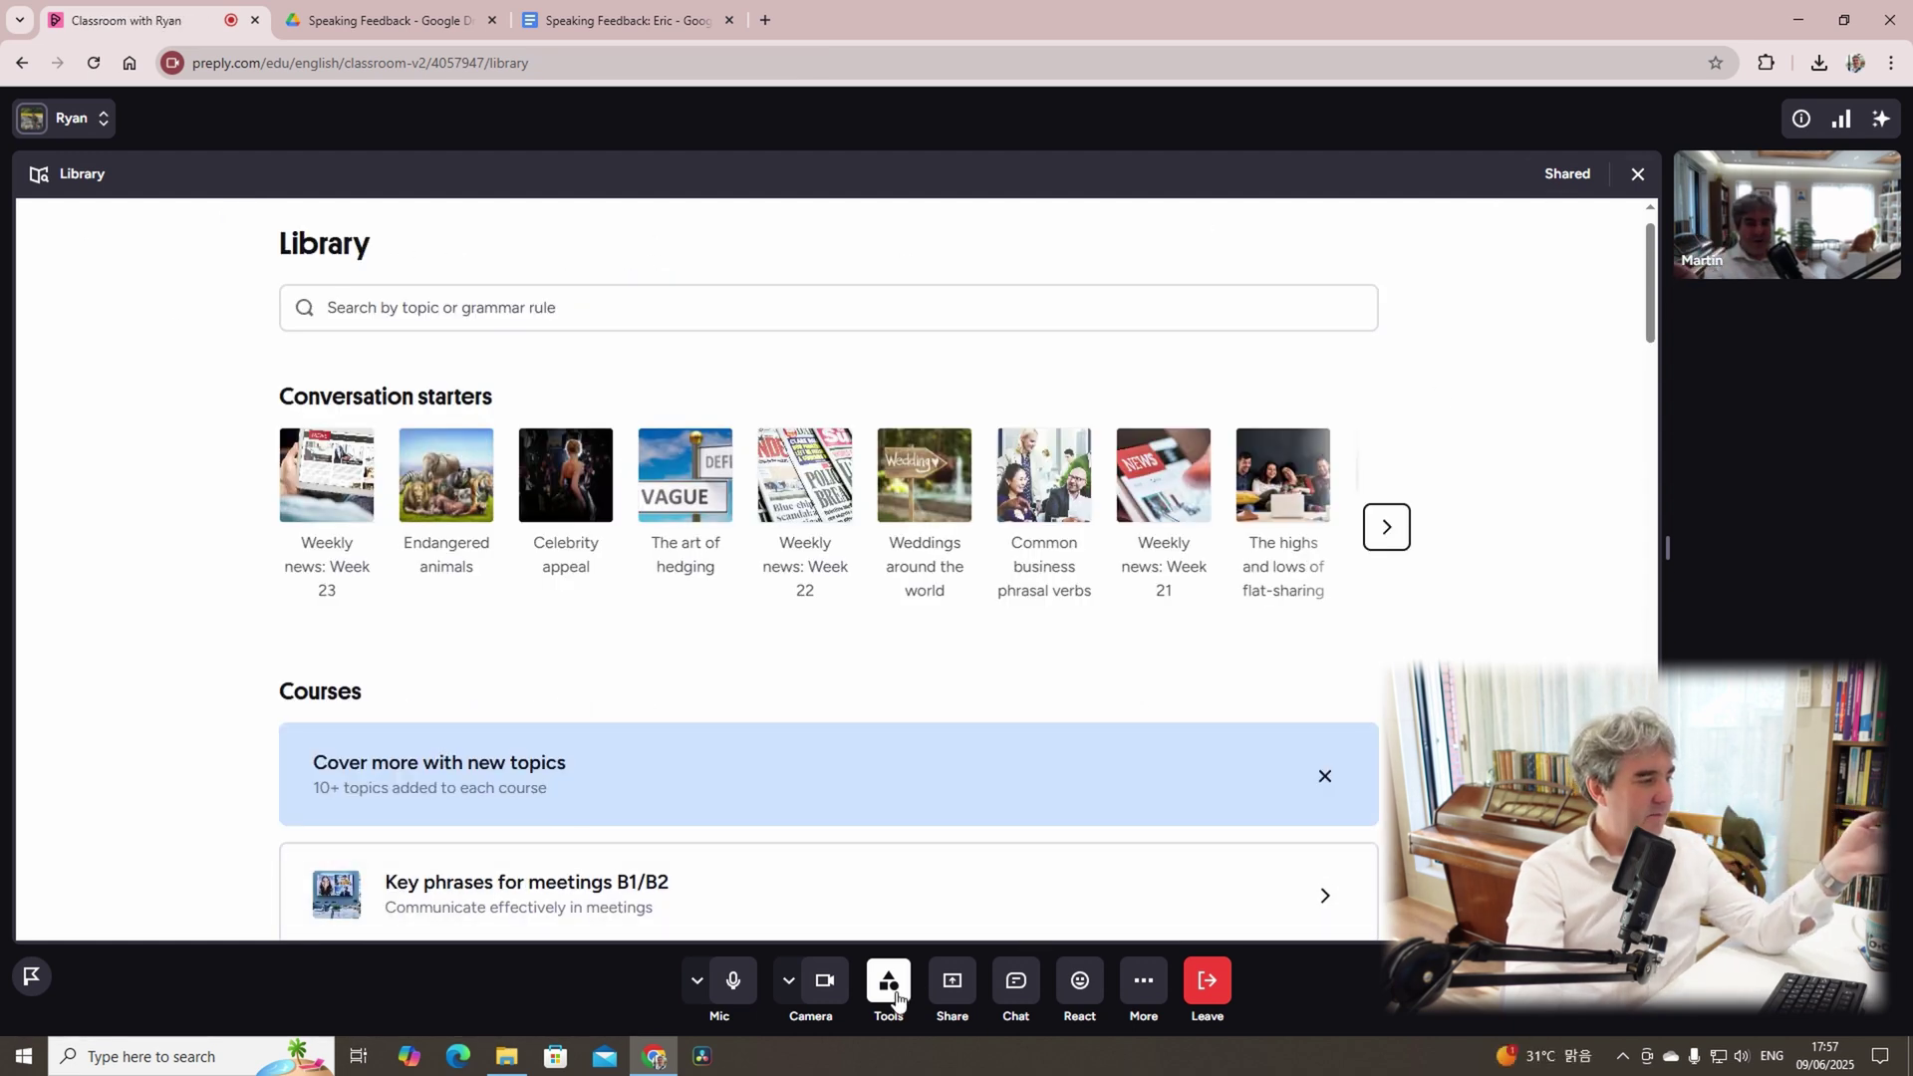
Open the lesson Notes and step through the Shared fields, from Homework to New vocabulary
{"action": "left_click", "coordinate": [888, 982]}
{"action": "left_click", "coordinate": [972, 833]}
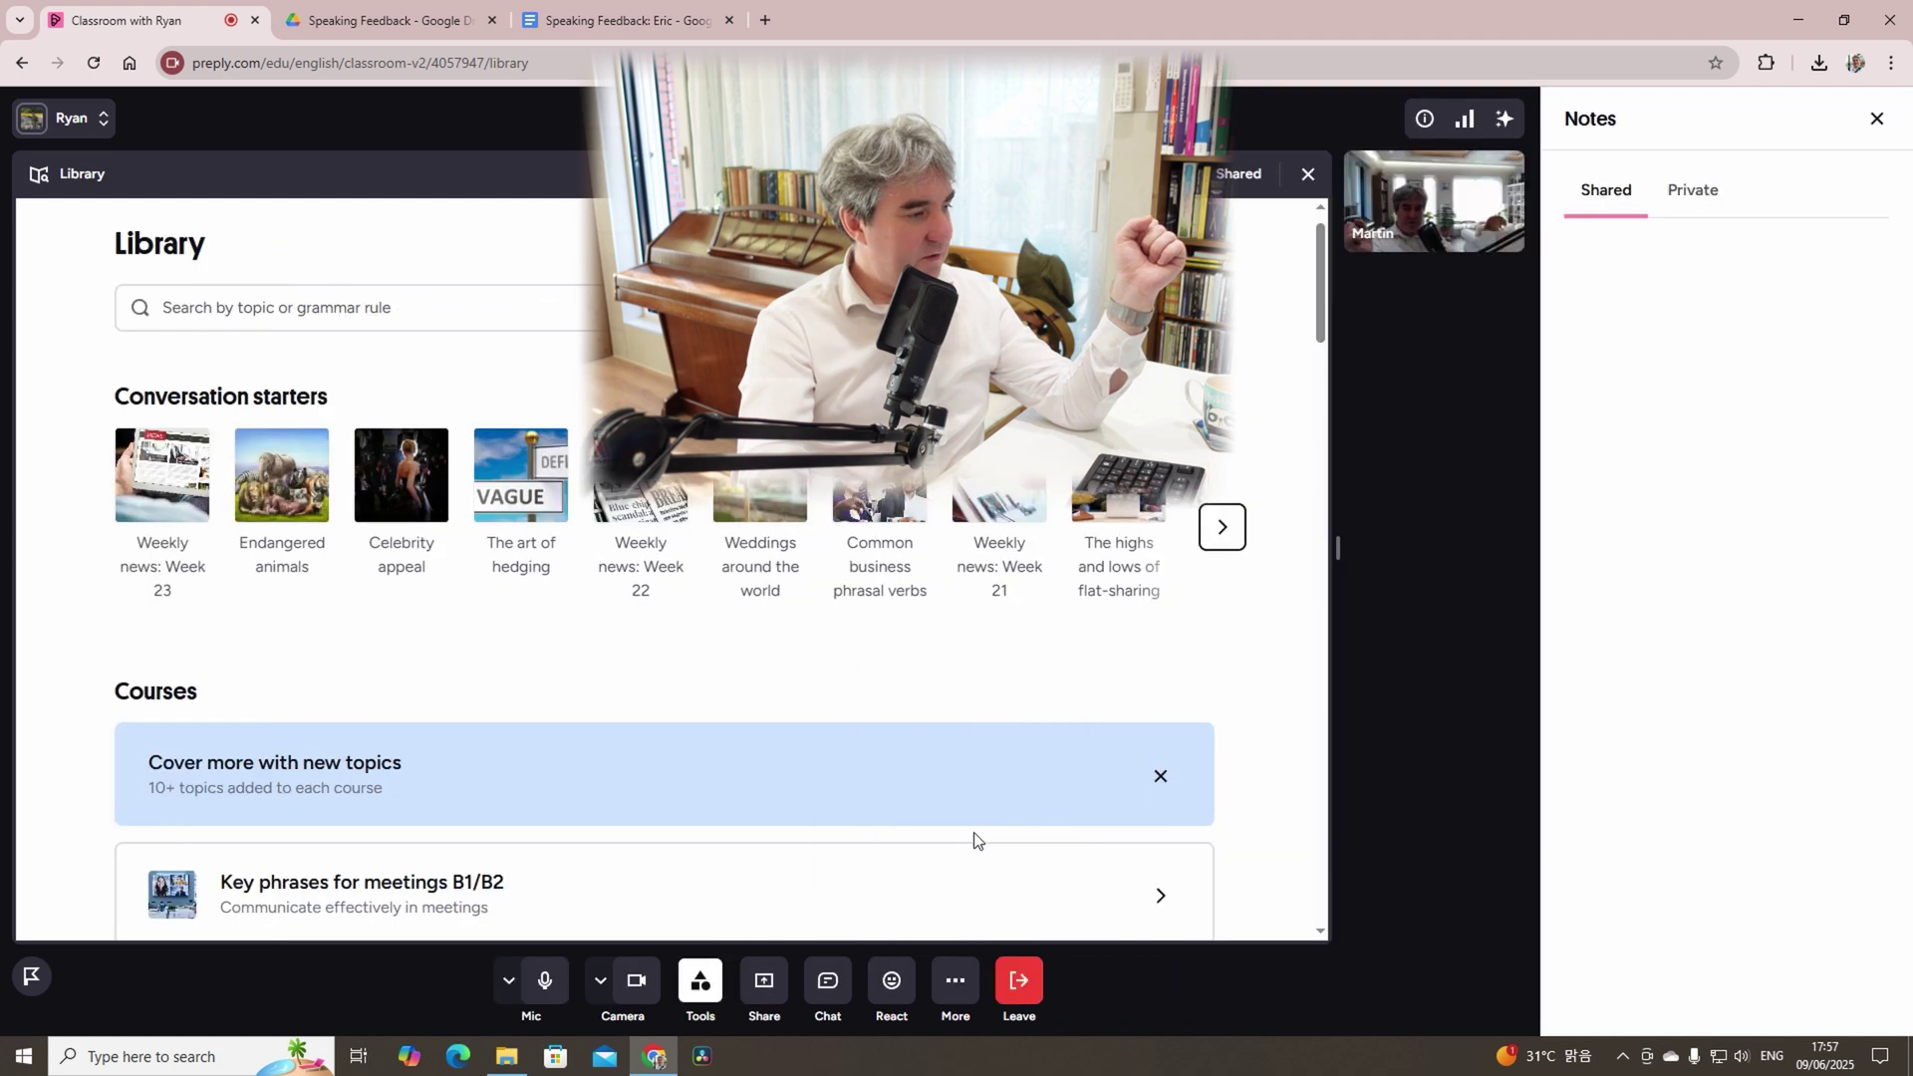
{"action": "left_click", "coordinate": [1699, 412]}
{"action": "left_click", "coordinate": [1700, 534]}
{"action": "left_click", "coordinate": [1720, 641]}
{"action": "left_click", "coordinate": [1670, 530]}
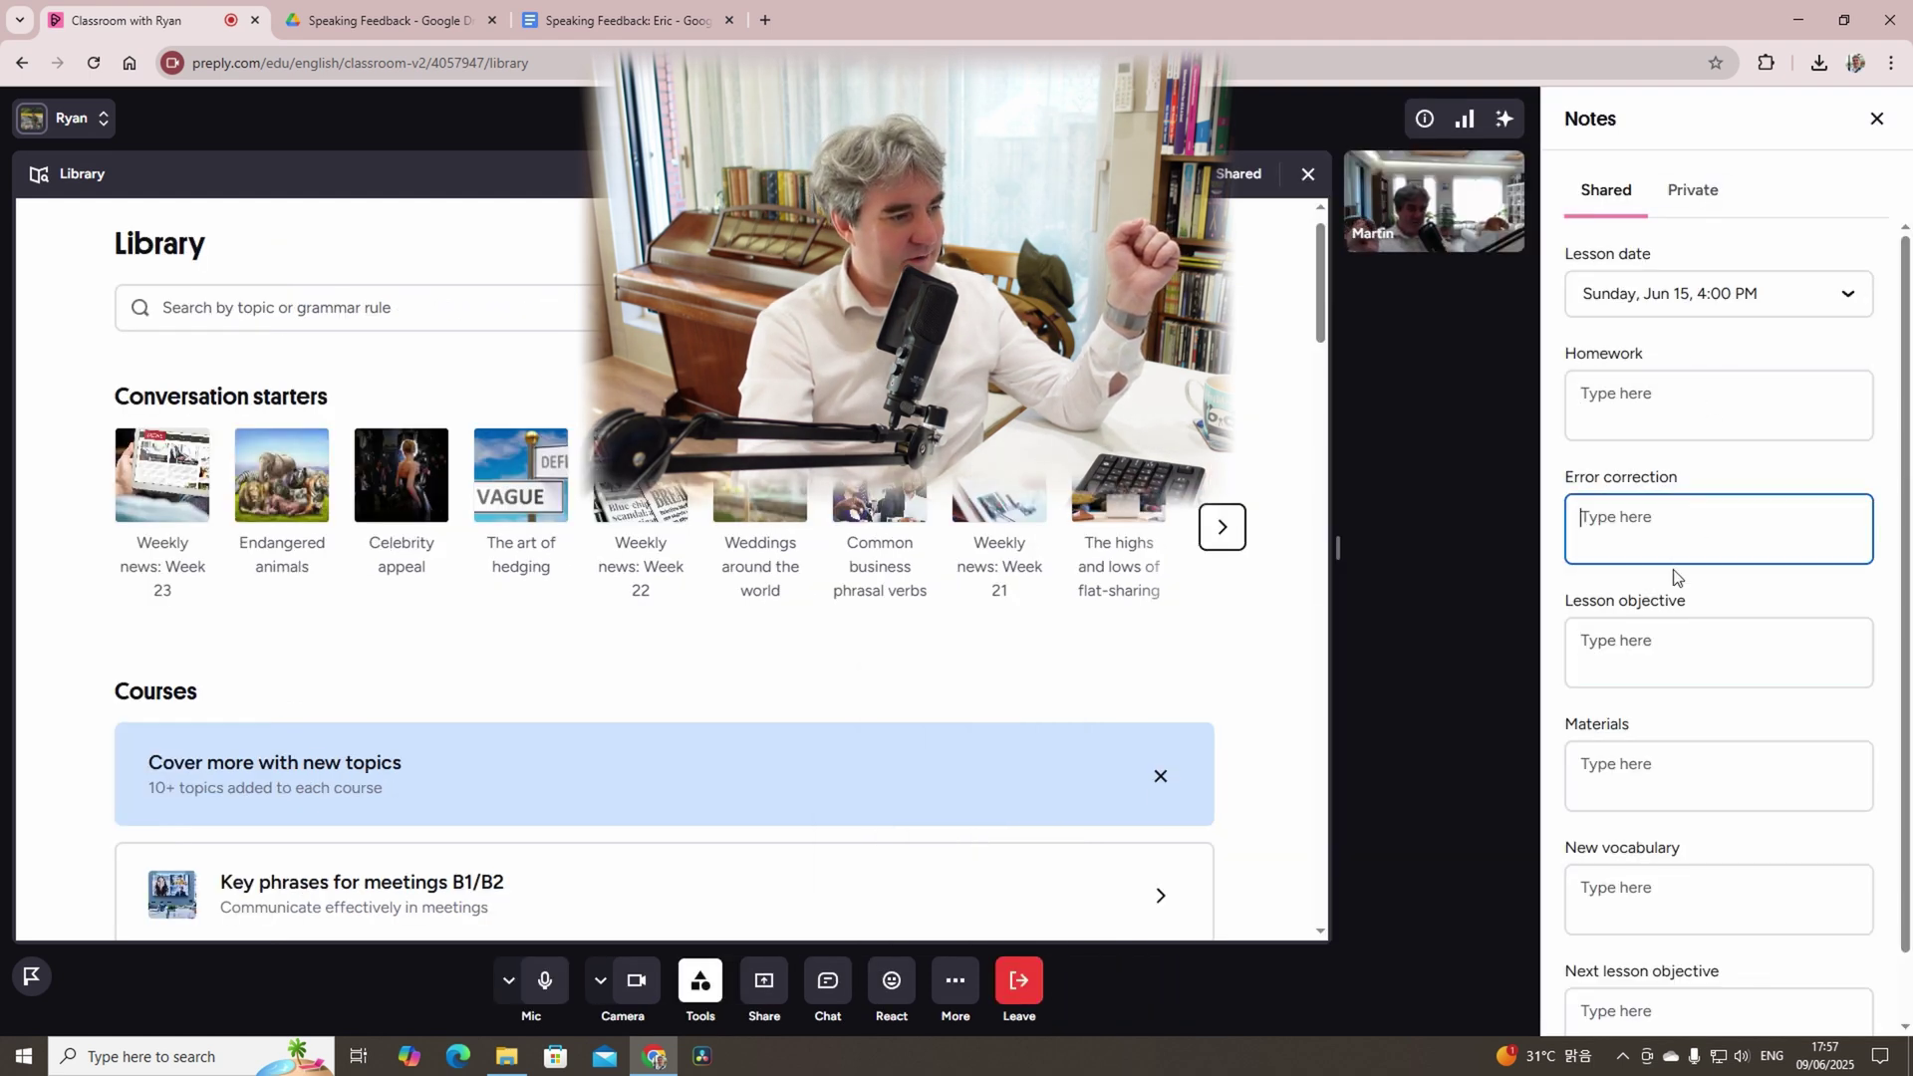
{"action": "left_click", "coordinate": [1687, 653]}
{"action": "left_click", "coordinate": [1694, 771]}
{"action": "left_click", "coordinate": [1699, 873]}
Scroll the shared notes, then switch to the Private tab and focus its note field
{"action": "scroll", "coordinate": [1699, 873], "scroll_direction": "down", "scroll_amount": 1}
{"action": "scroll", "coordinate": [1700, 875], "scroll_direction": "up", "scroll_amount": 1}
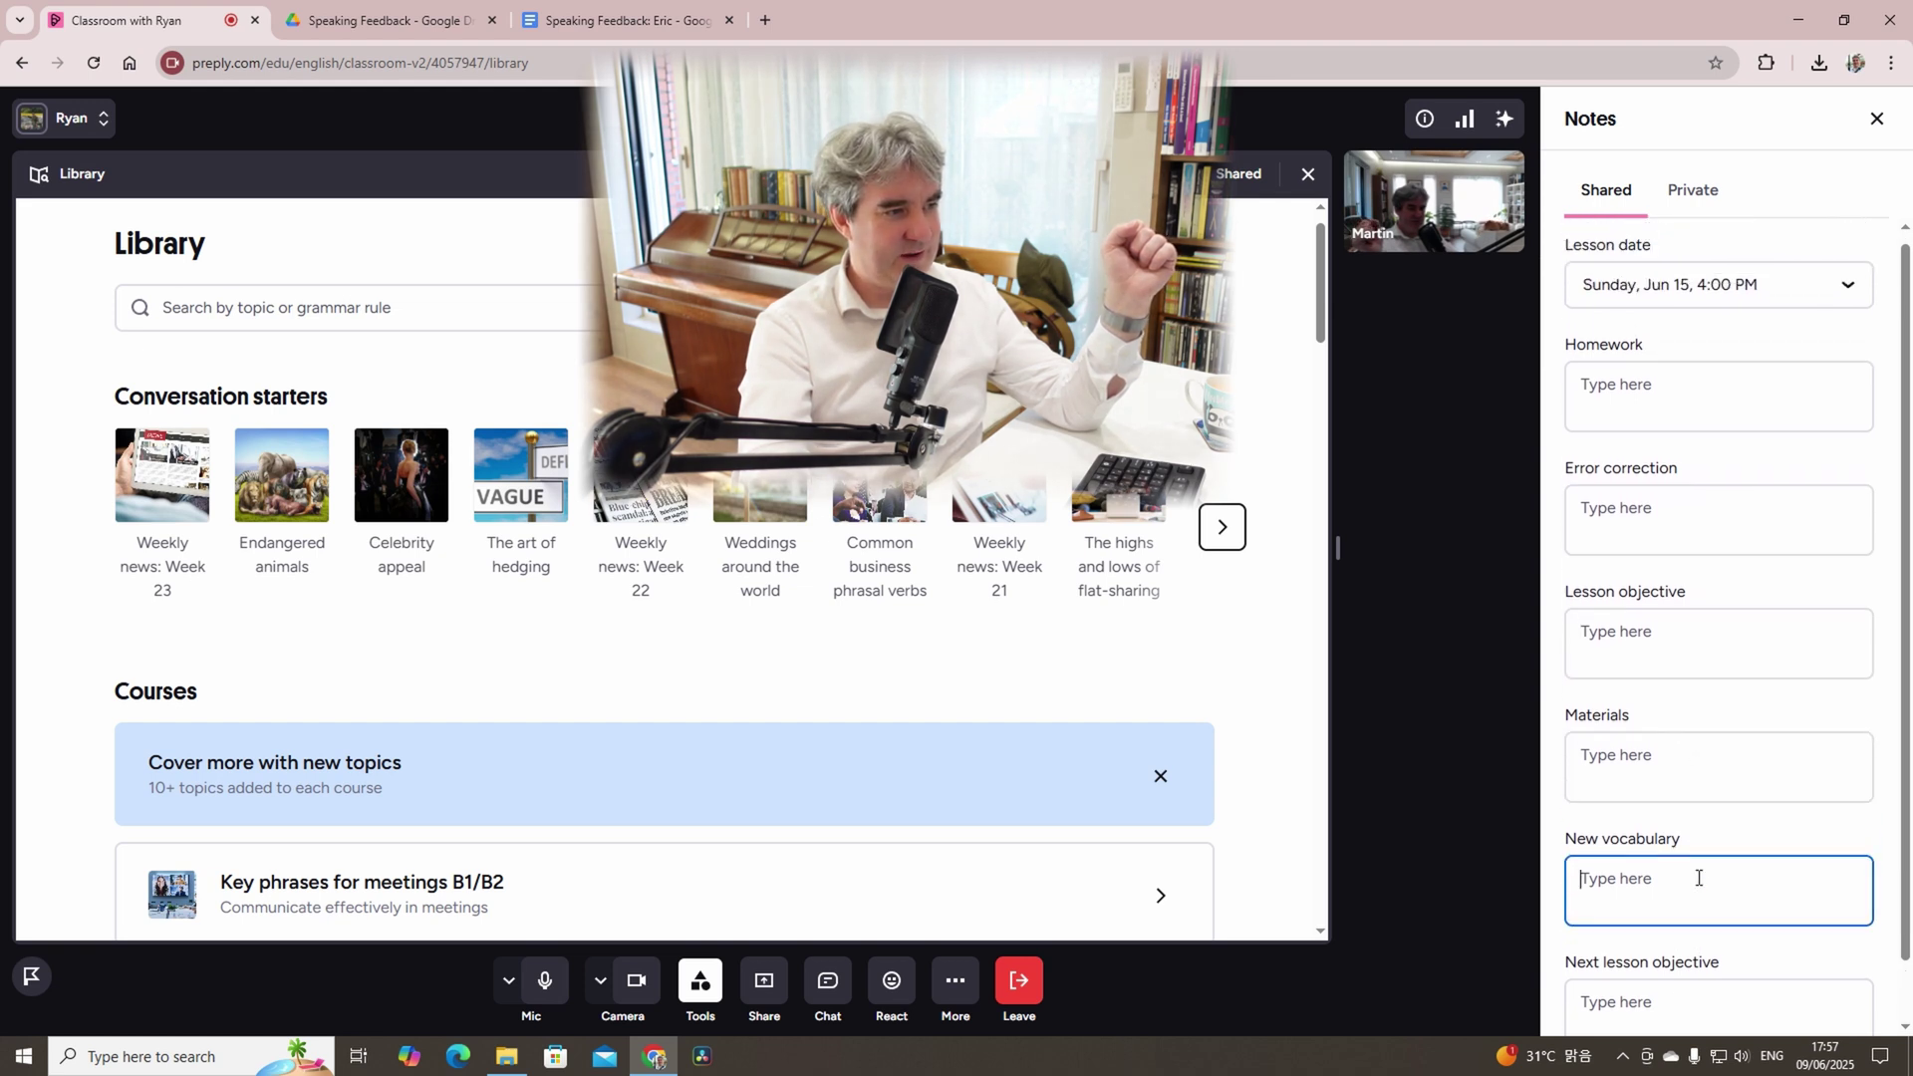
{"action": "left_click", "coordinate": [1690, 193]}
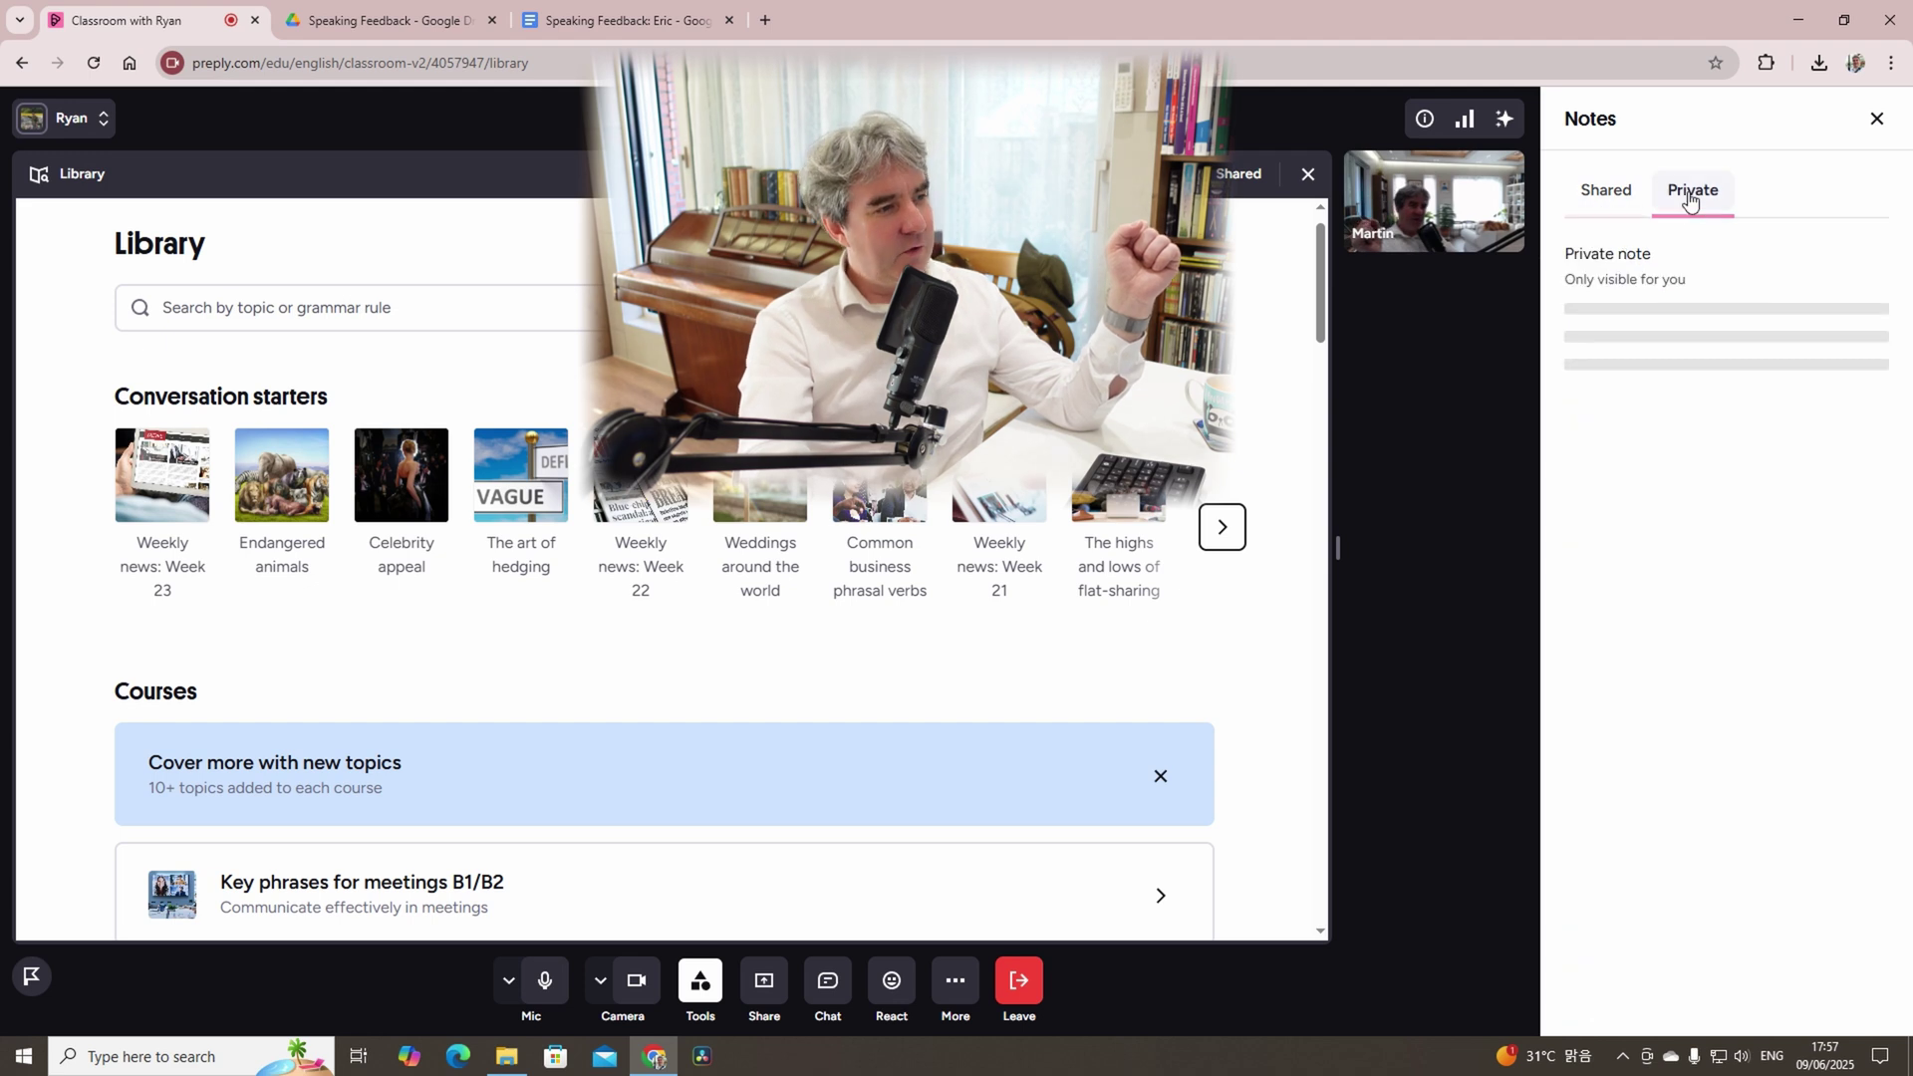
{"action": "left_click", "coordinate": [1692, 317]}
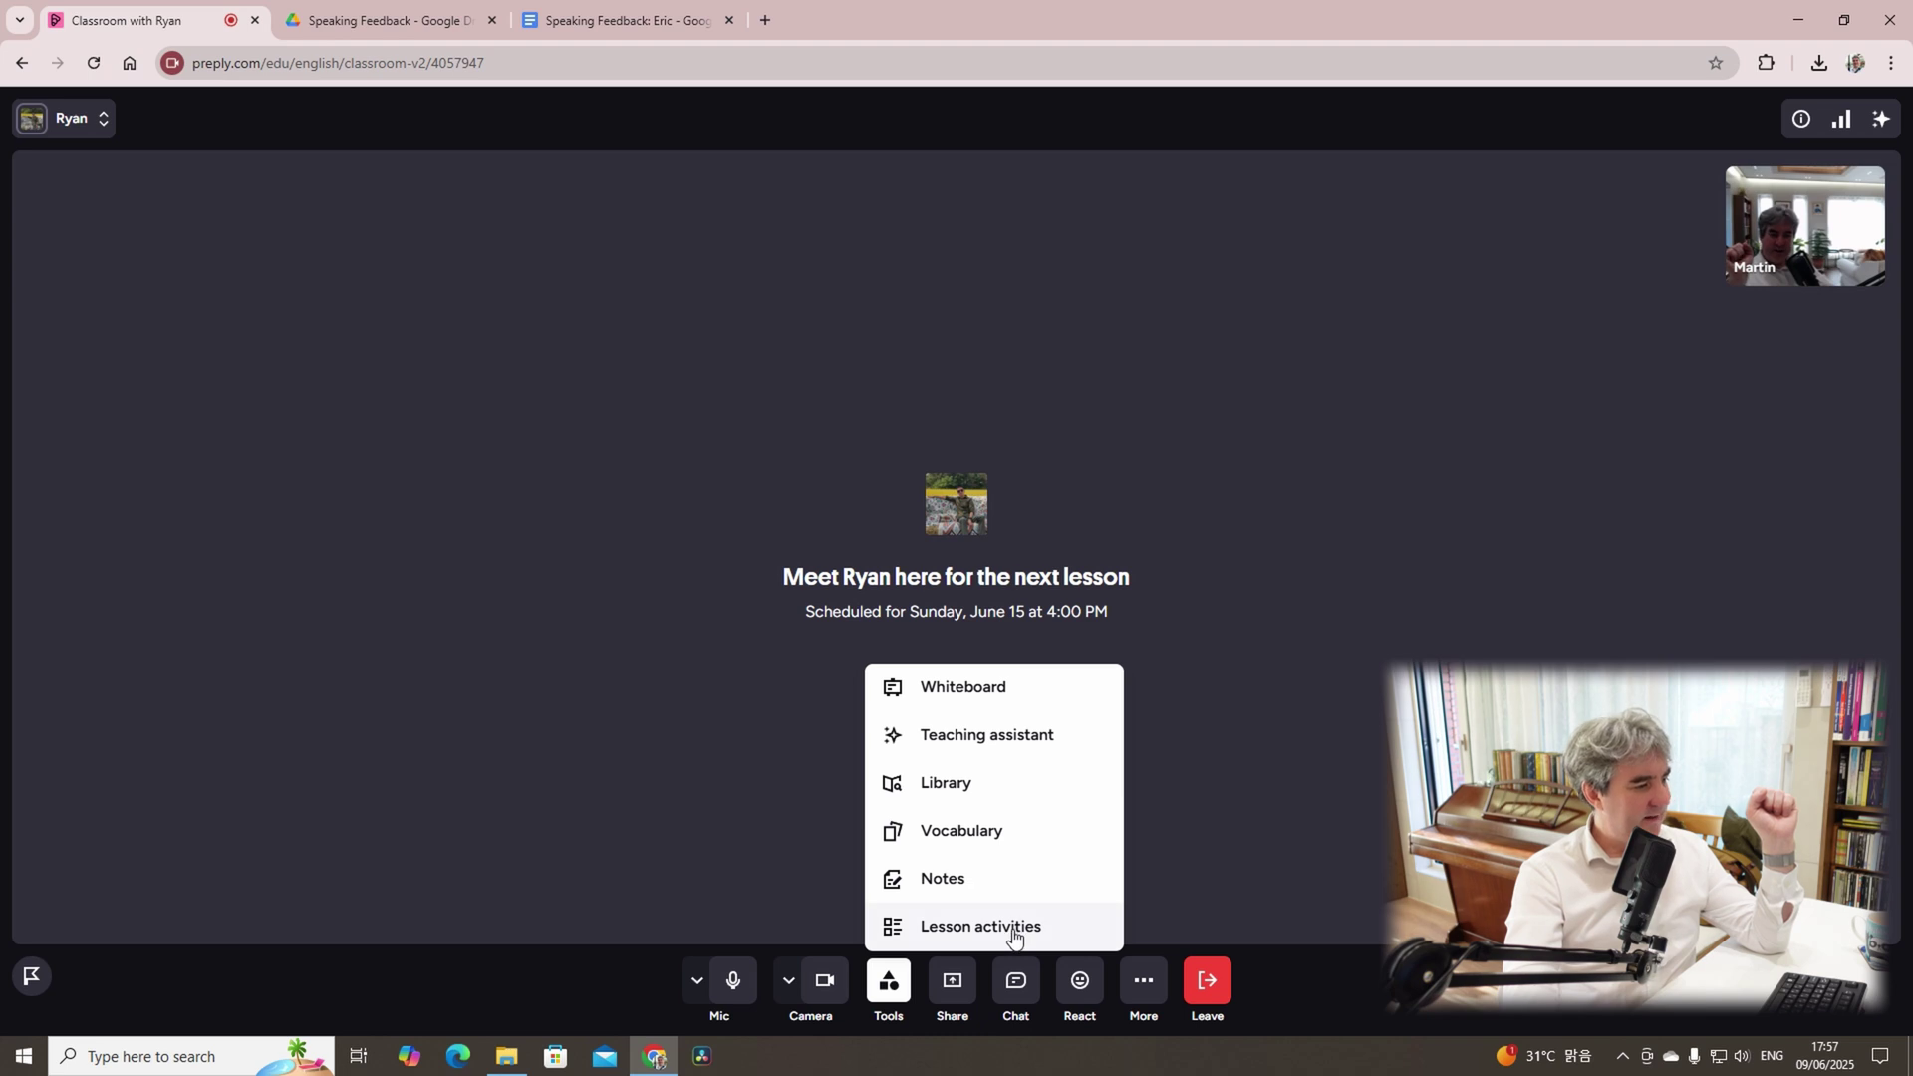
Open Lesson activities and scroll through the Trial lesson - 50 mins agenda
{"action": "left_click", "coordinate": [1013, 933]}
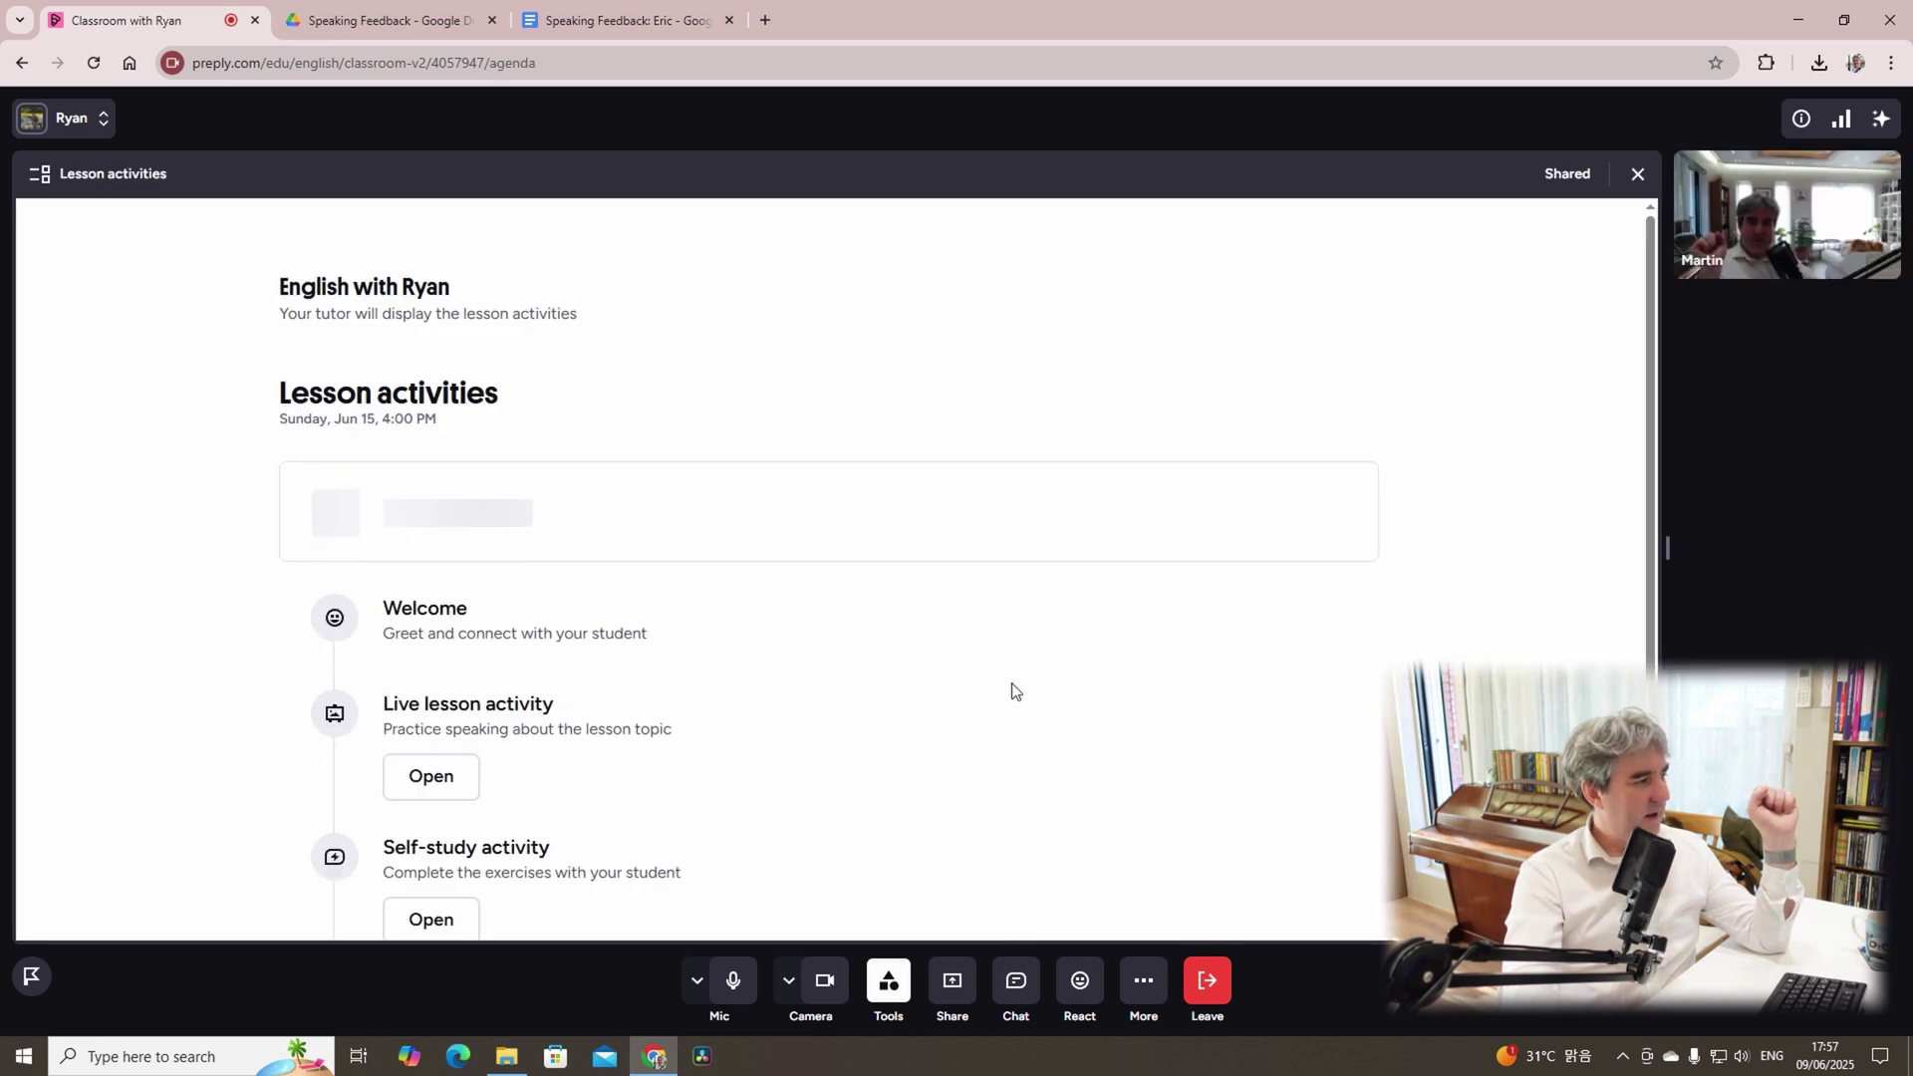
{"action": "scroll", "coordinate": [172, 608], "scroll_direction": "down", "scroll_amount": 3}
{"action": "scroll", "coordinate": [739, 568], "scroll_direction": "up", "scroll_amount": 3}
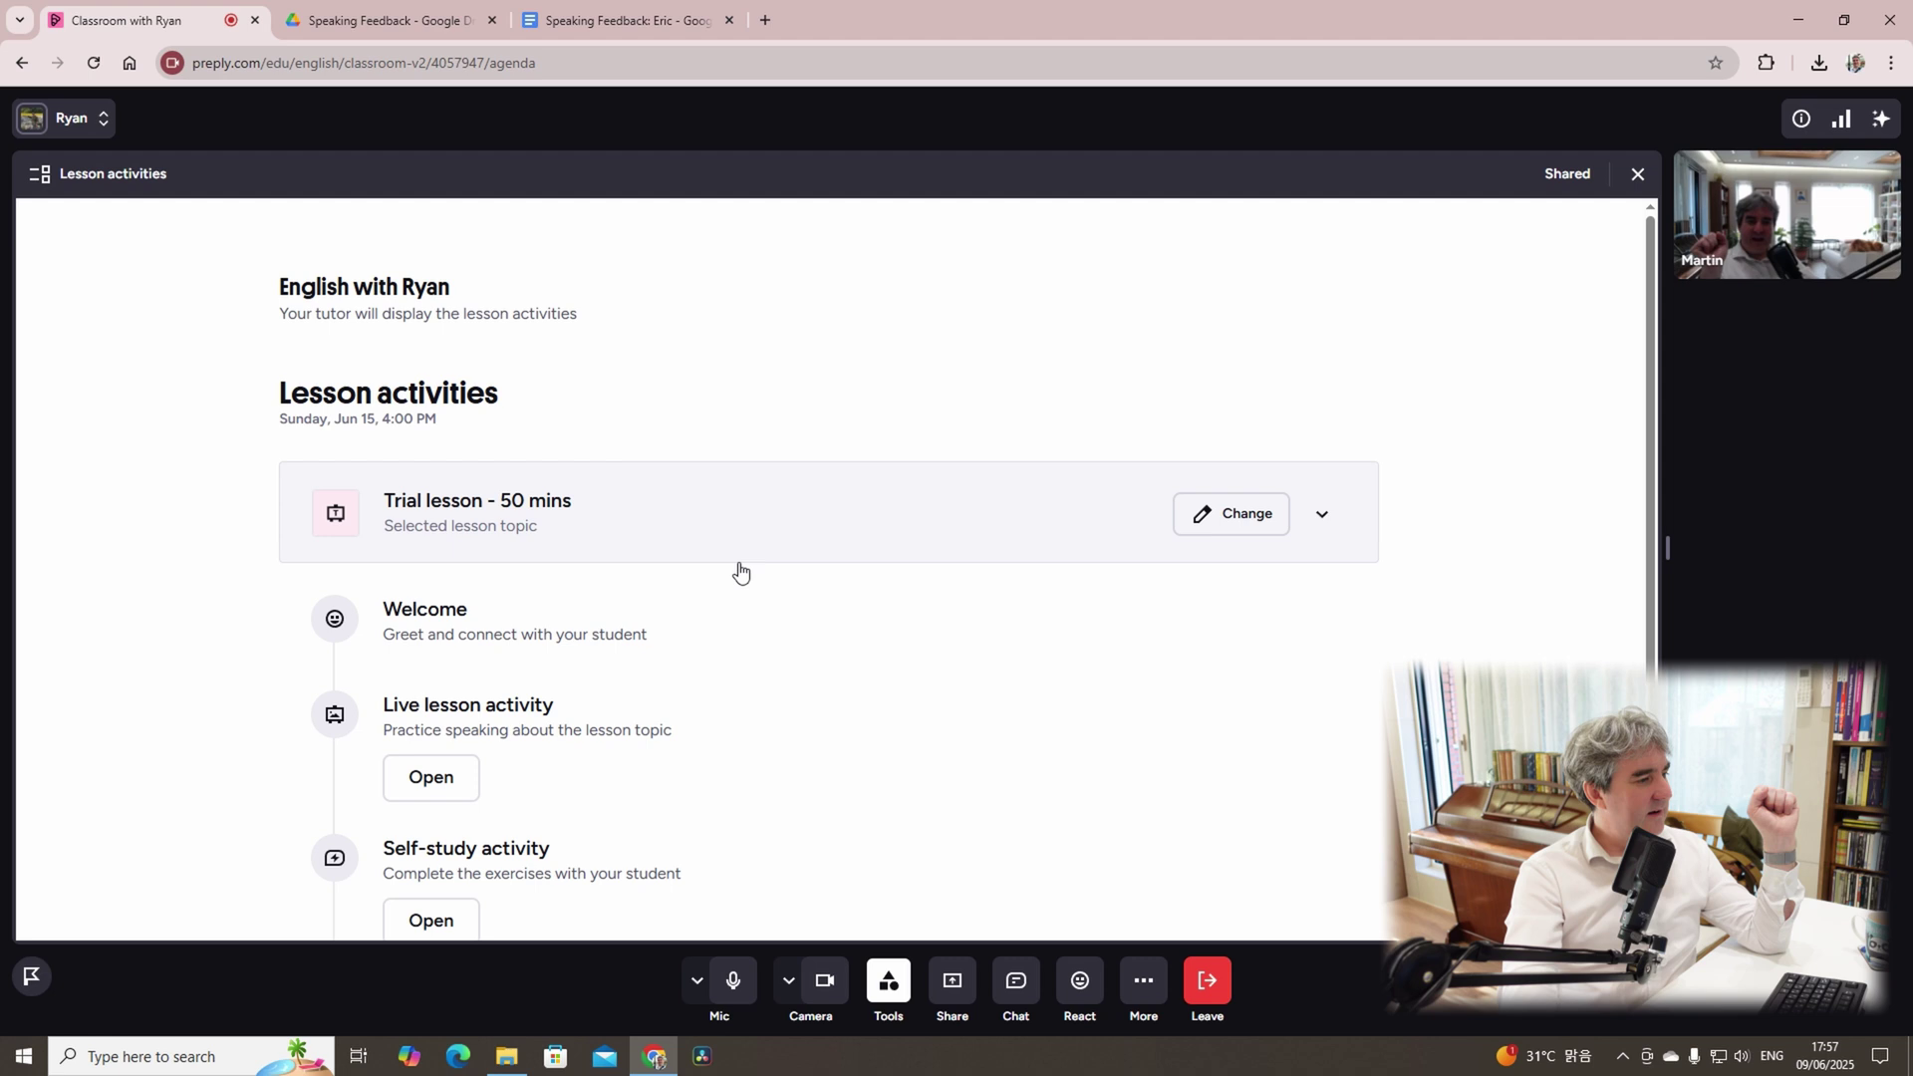
Bring up the Tools list, dismiss it, and scroll the agenda again
{"action": "left_click", "coordinate": [888, 985]}
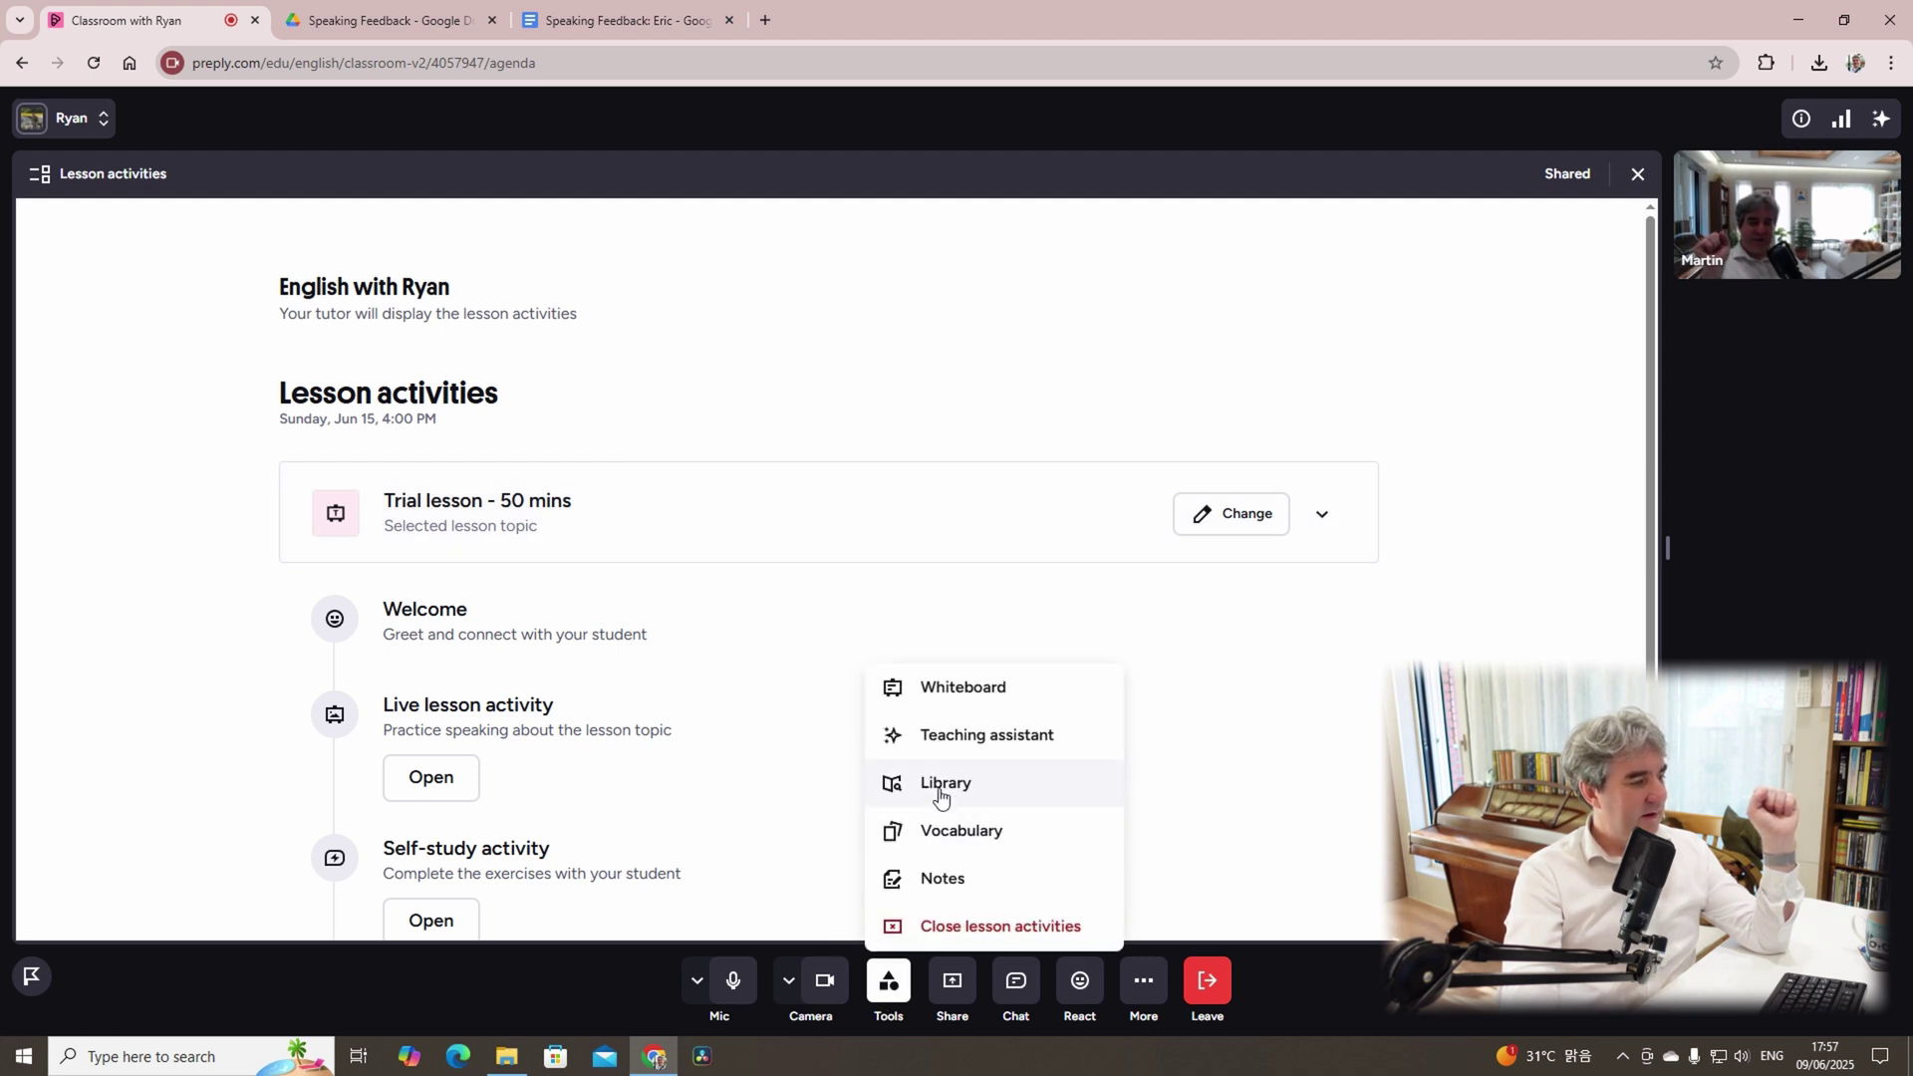
{"action": "left_click", "coordinate": [69, 733]}
{"action": "scroll", "coordinate": [145, 730], "scroll_direction": "down", "scroll_amount": 3}
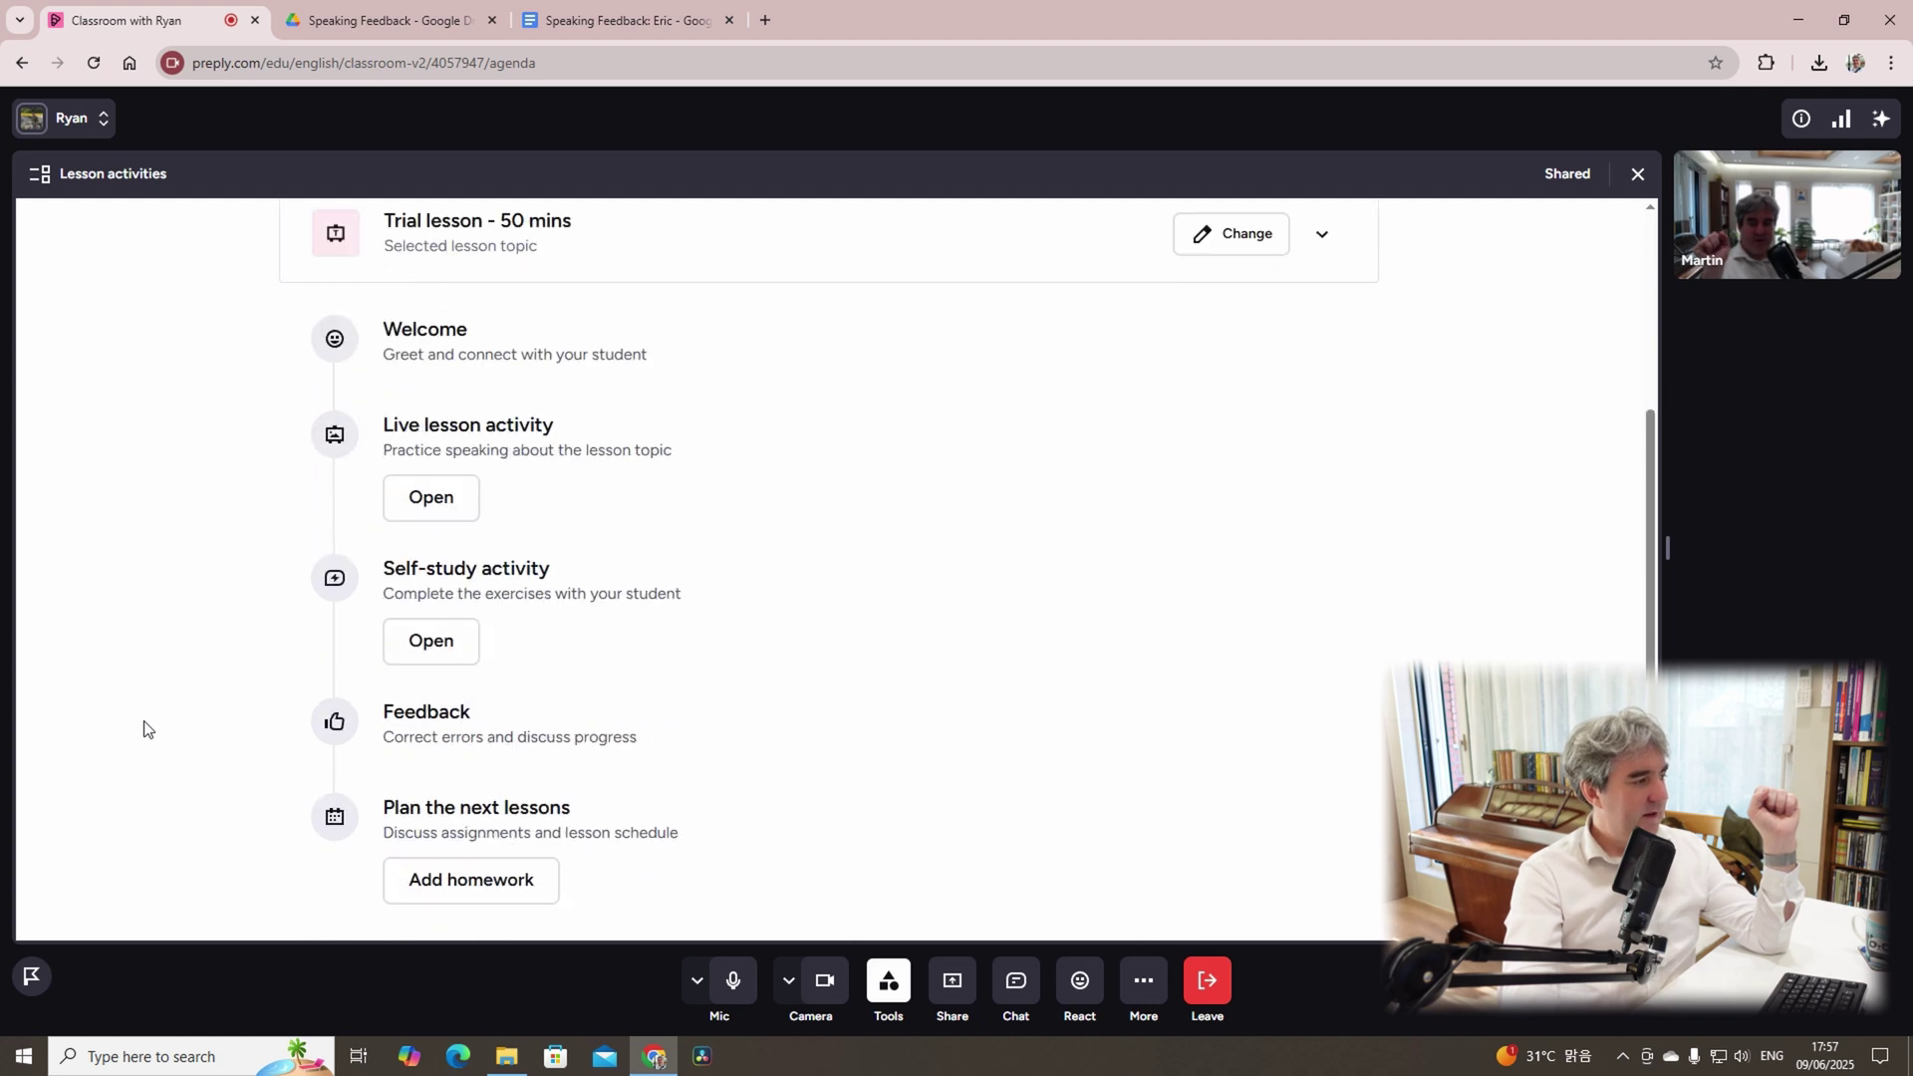
{"action": "scroll", "coordinate": [238, 778], "scroll_direction": "up", "scroll_amount": 3}
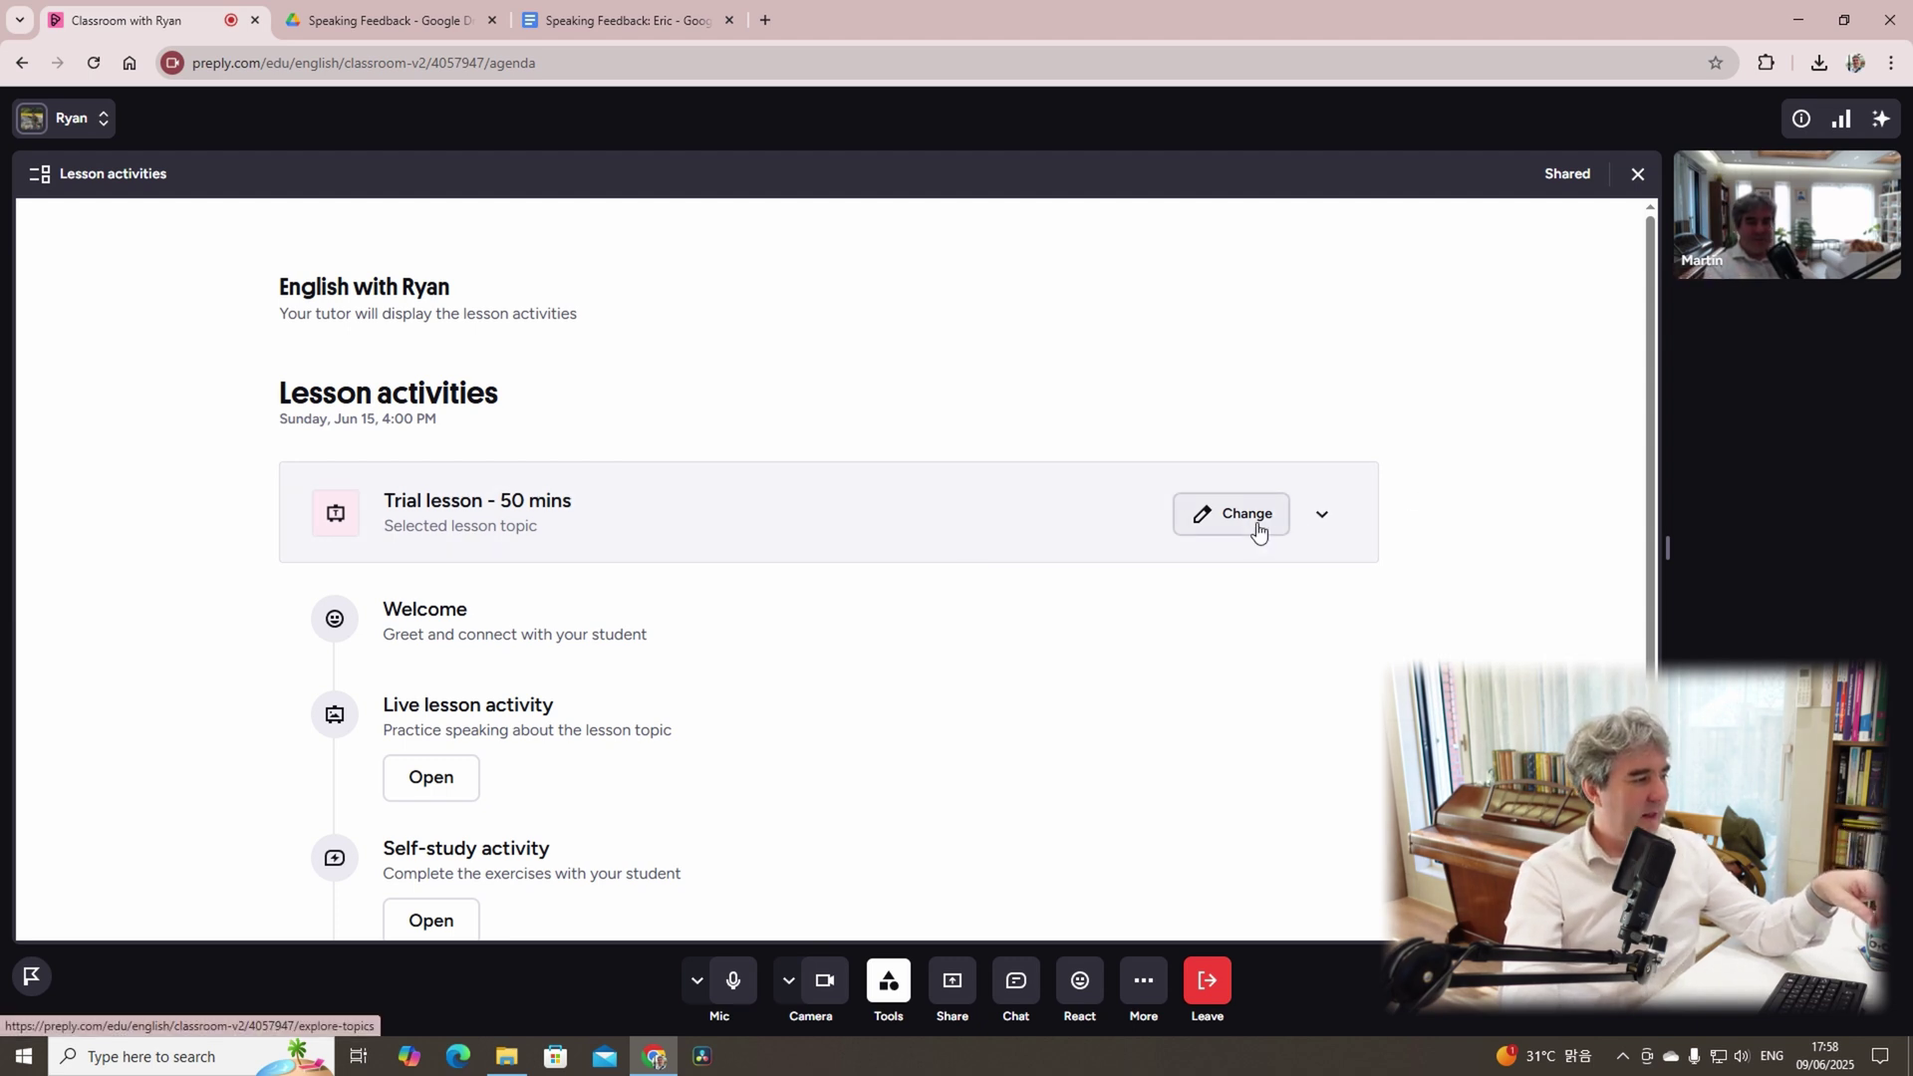
Replace the Trial lesson - 50 mins topic with Work-life balance from the course's topic list
{"action": "left_click", "coordinate": [424, 498]}
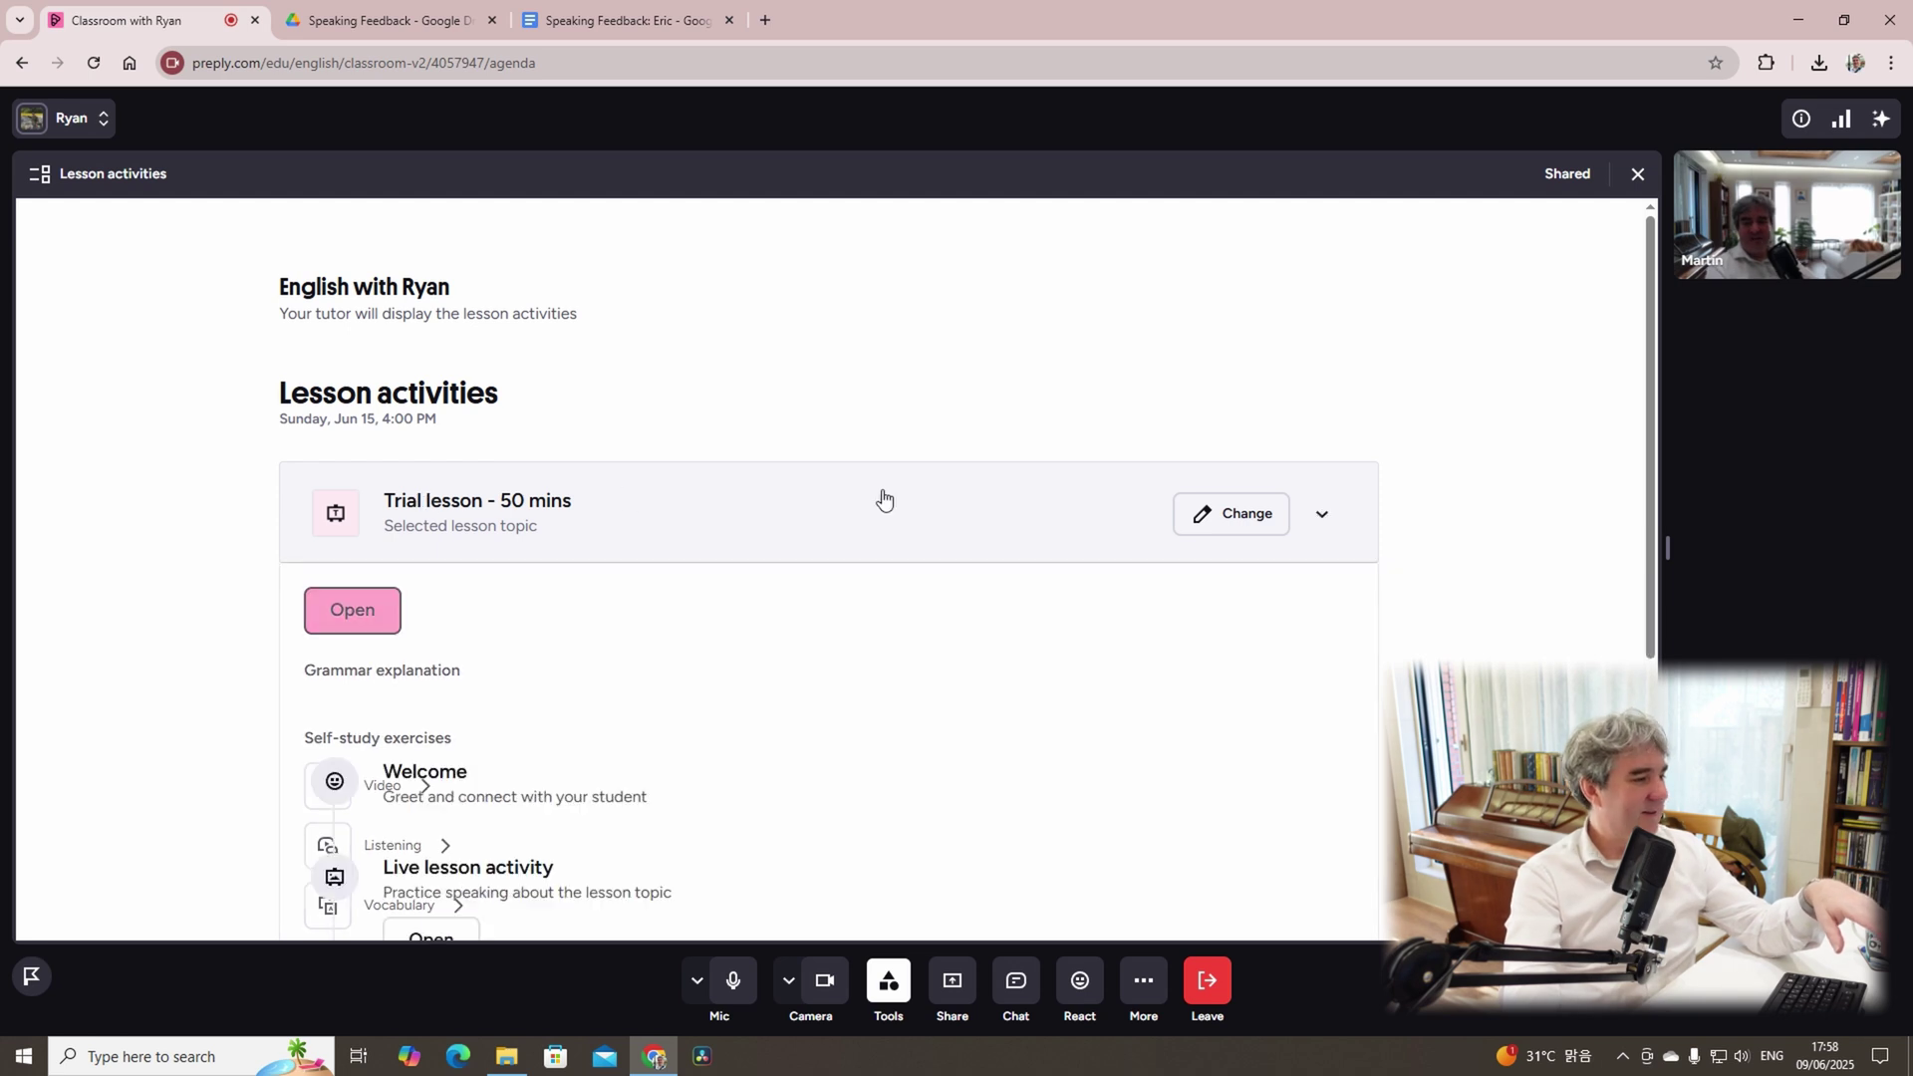
{"action": "left_click", "coordinate": [1247, 506]}
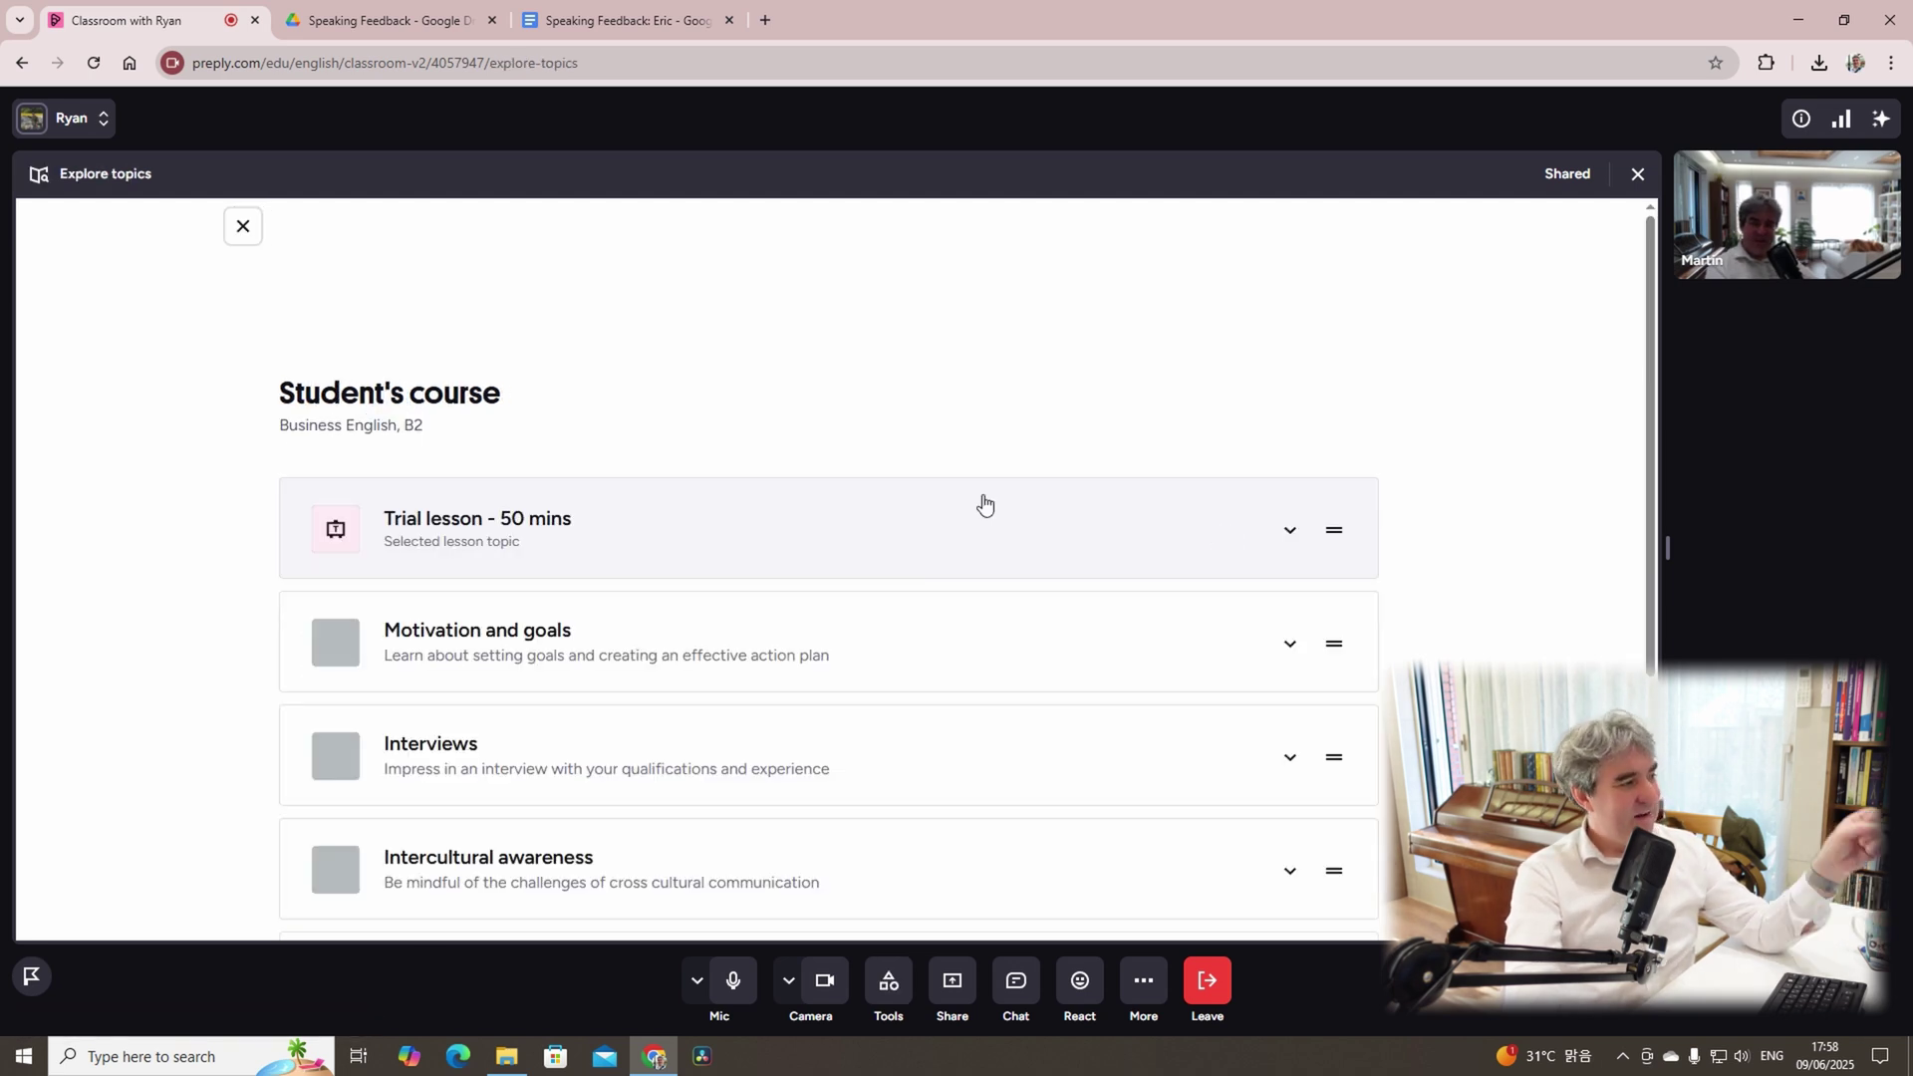
{"action": "scroll", "coordinate": [895, 595], "scroll_direction": "down", "scroll_amount": 2}
{"action": "scroll", "coordinate": [907, 680], "scroll_direction": "down", "scroll_amount": 2}
{"action": "left_click", "coordinate": [835, 725]}
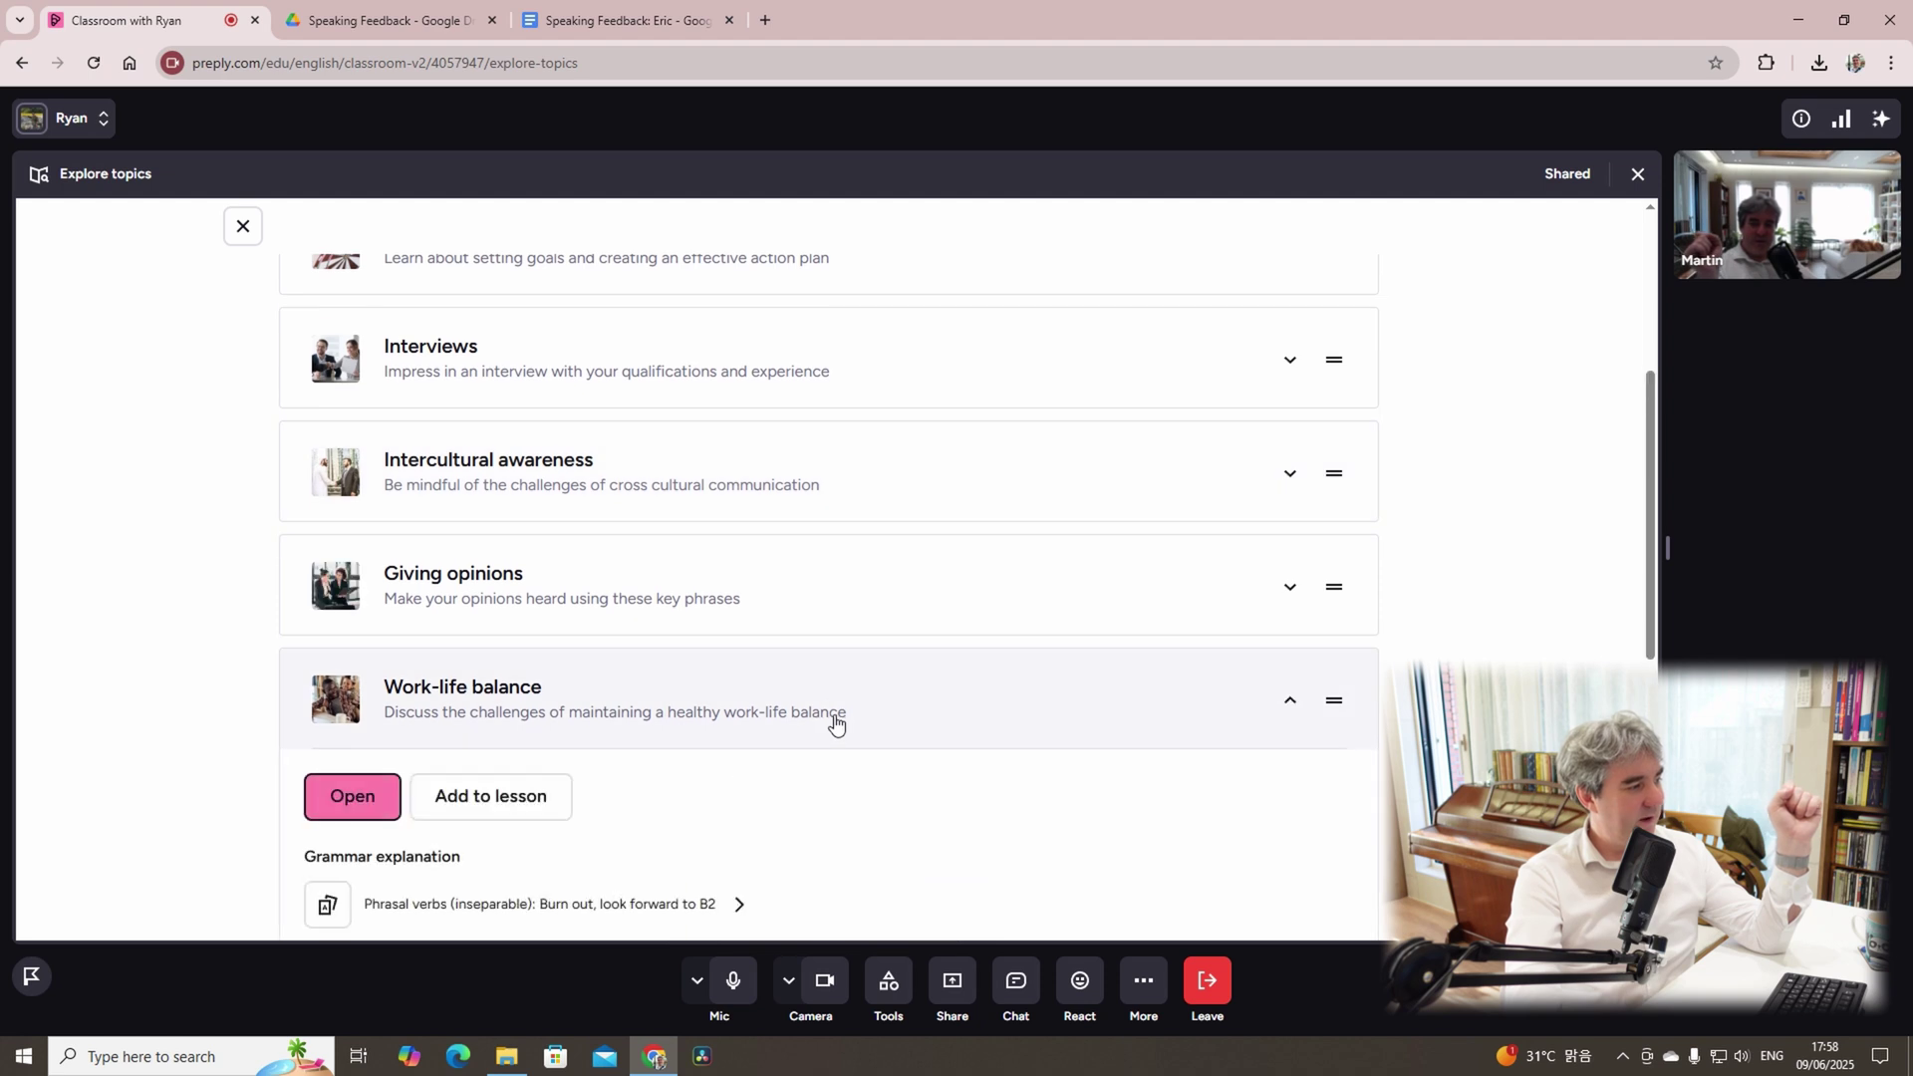
{"action": "left_click", "coordinate": [472, 799]}
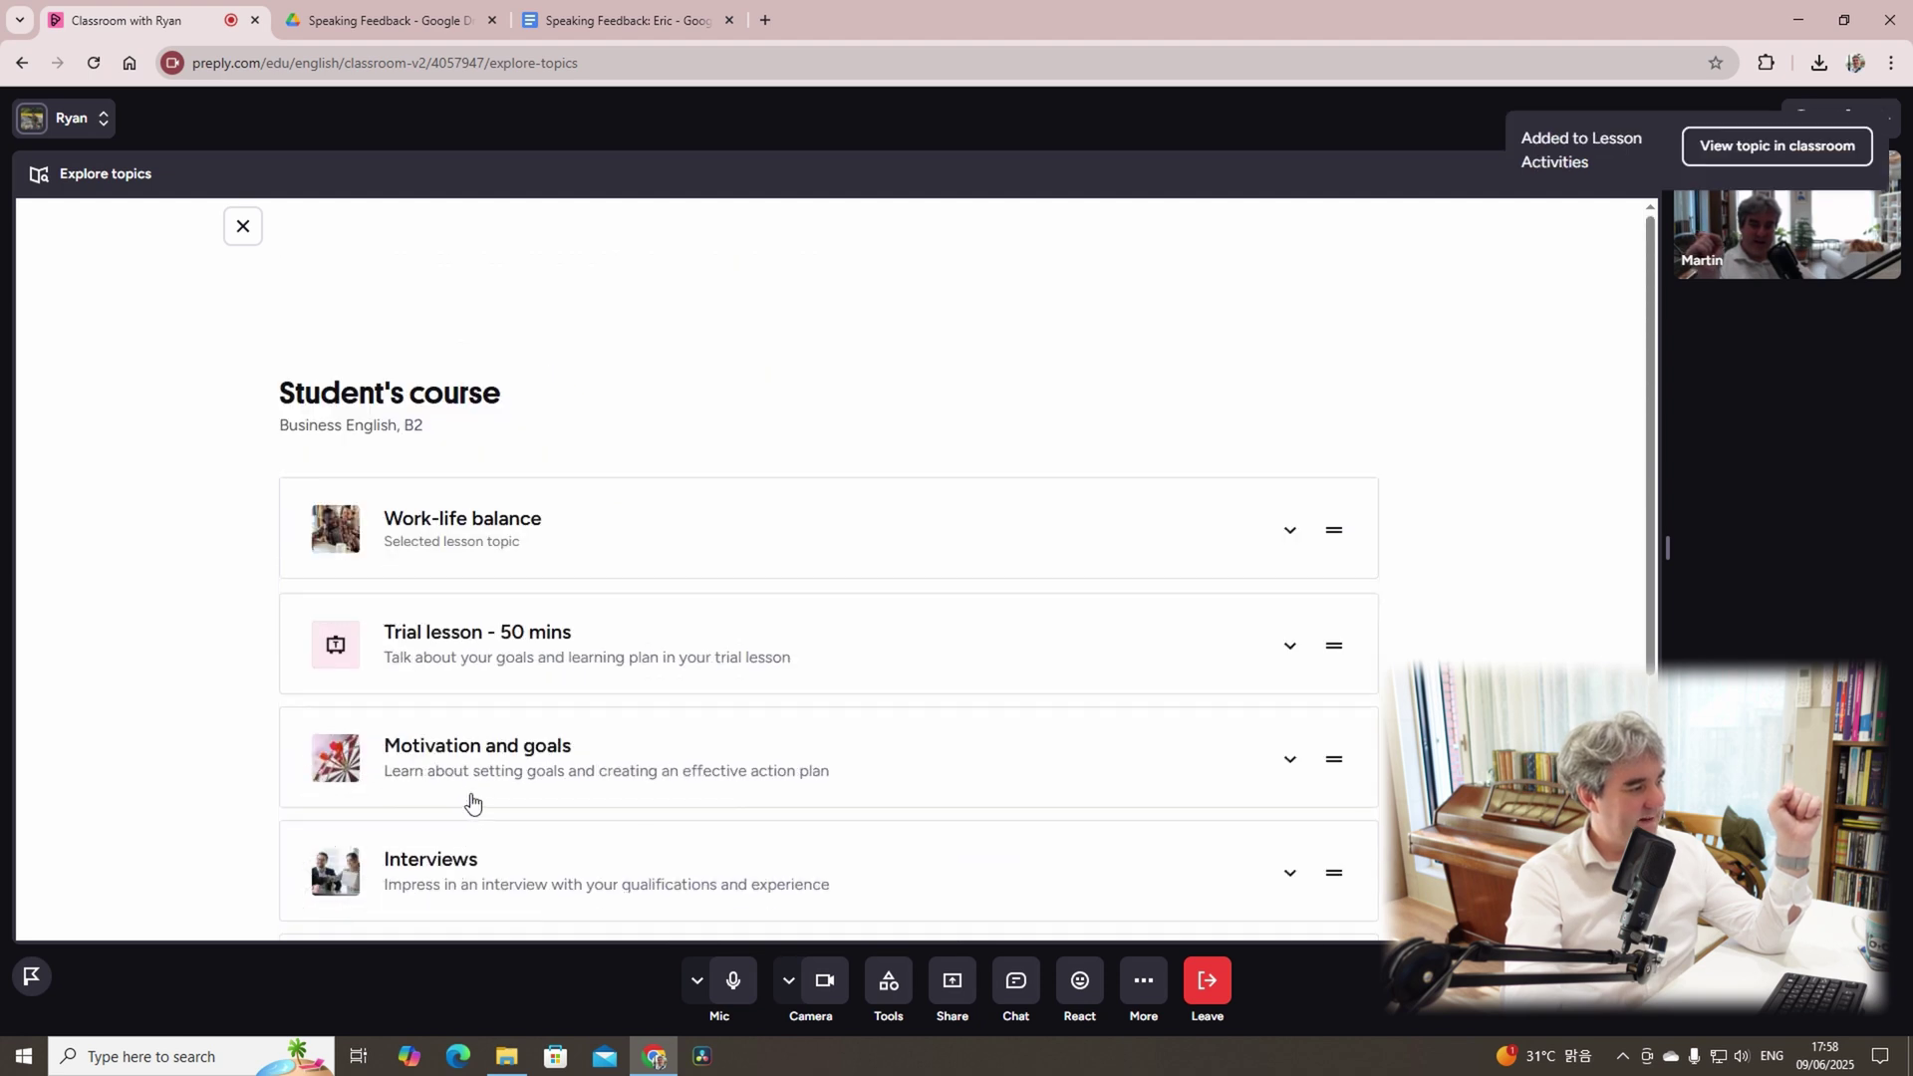
{"action": "left_click", "coordinate": [254, 232]}
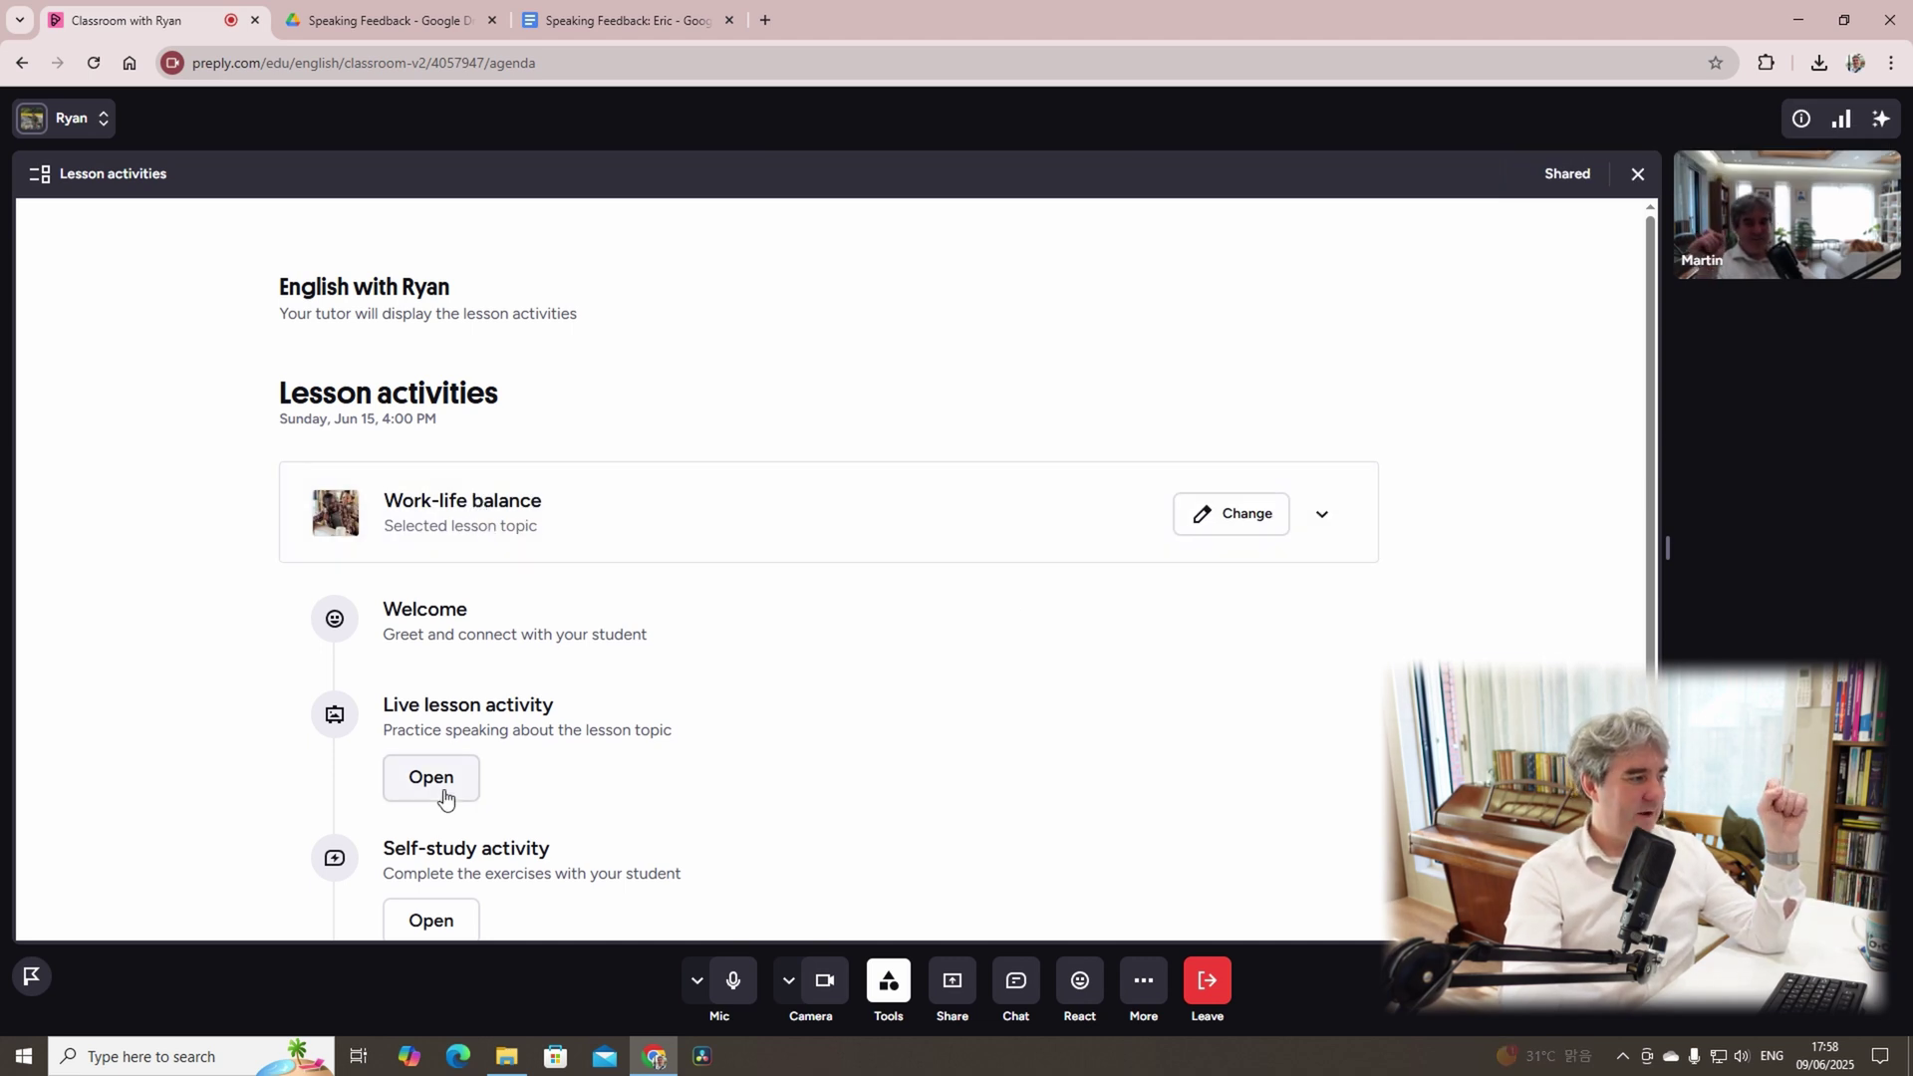
Highlight the Welcome and live activity steps in the agenda, then clear the selection
{"action": "double_click", "coordinate": [420, 607]}
{"action": "left_click_drag", "start_coordinate": [419, 605], "coordinate": [641, 738]}
{"action": "left_click", "coordinate": [641, 738]}
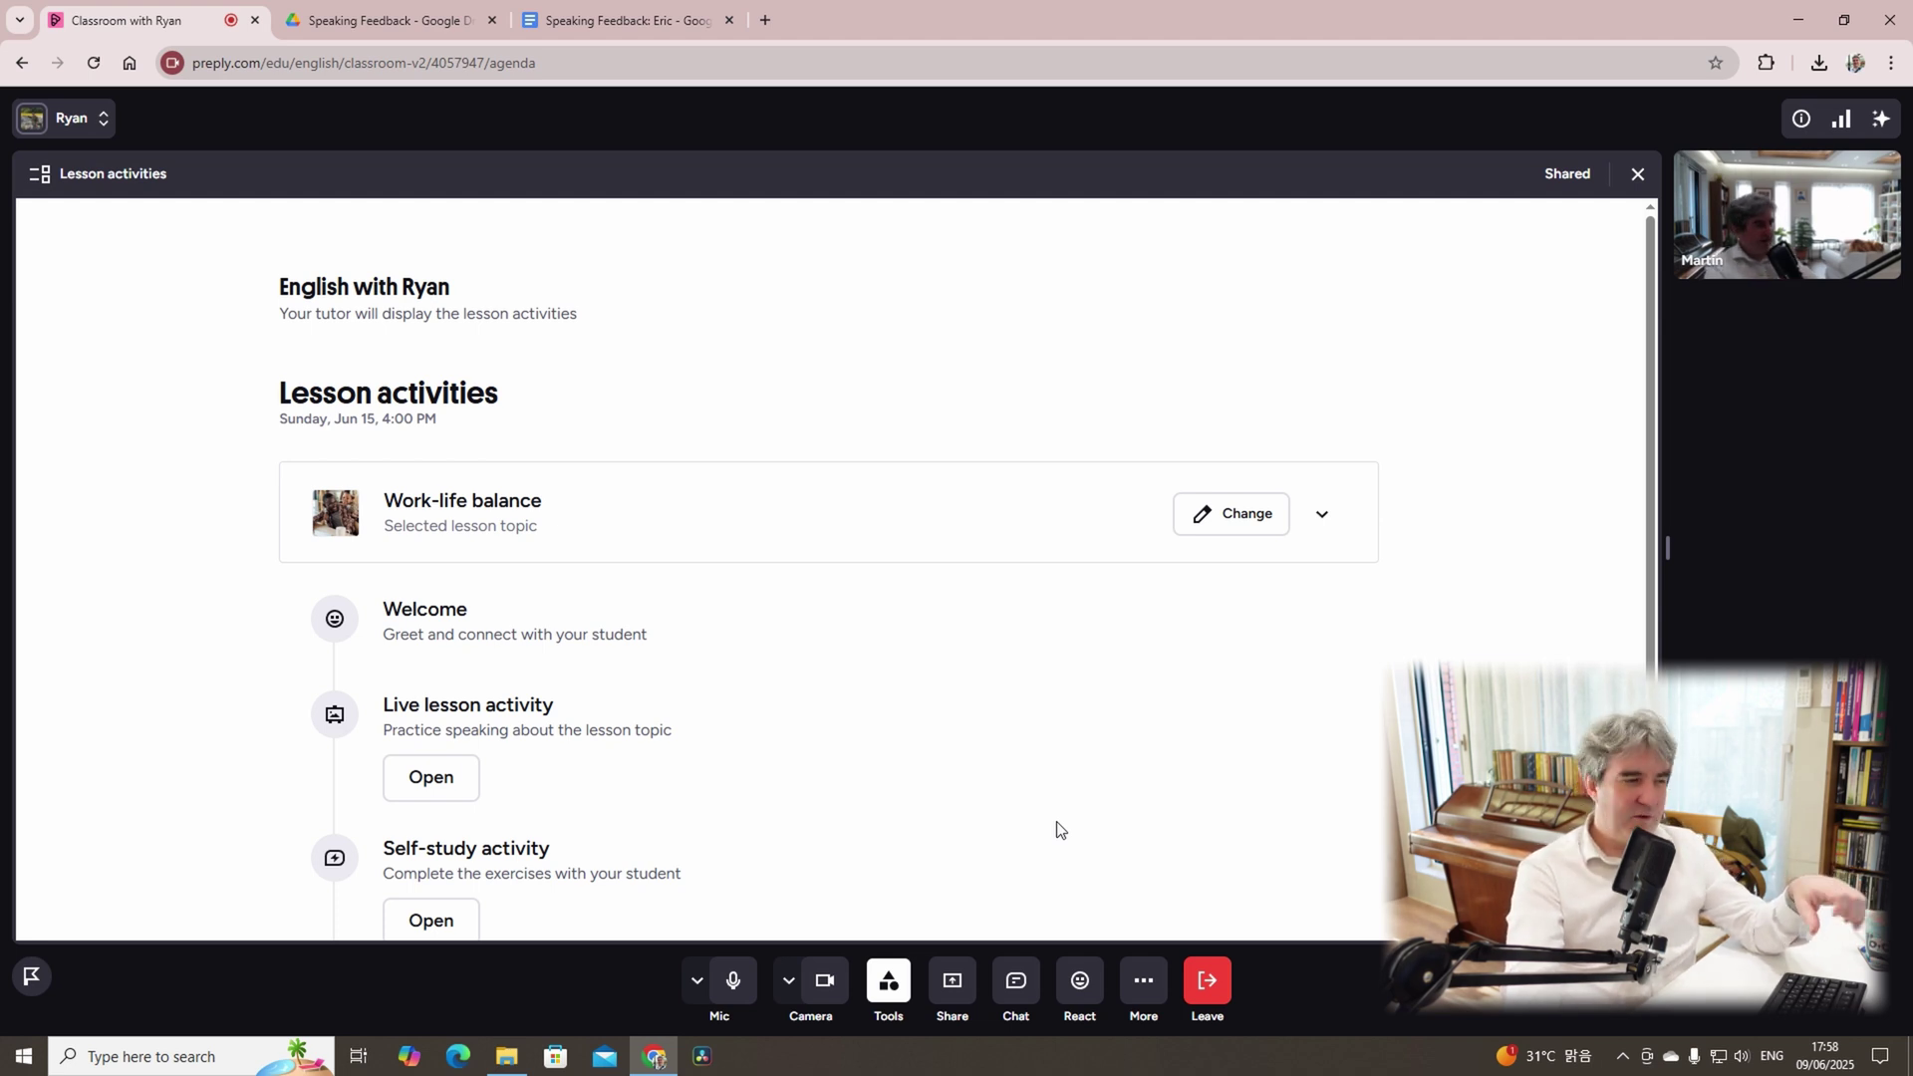
Open the live speaking activity, view its first item, then close the exercise
{"action": "scroll", "coordinate": [606, 671], "scroll_direction": "down", "scroll_amount": 3}
{"action": "left_click", "coordinate": [432, 498]}
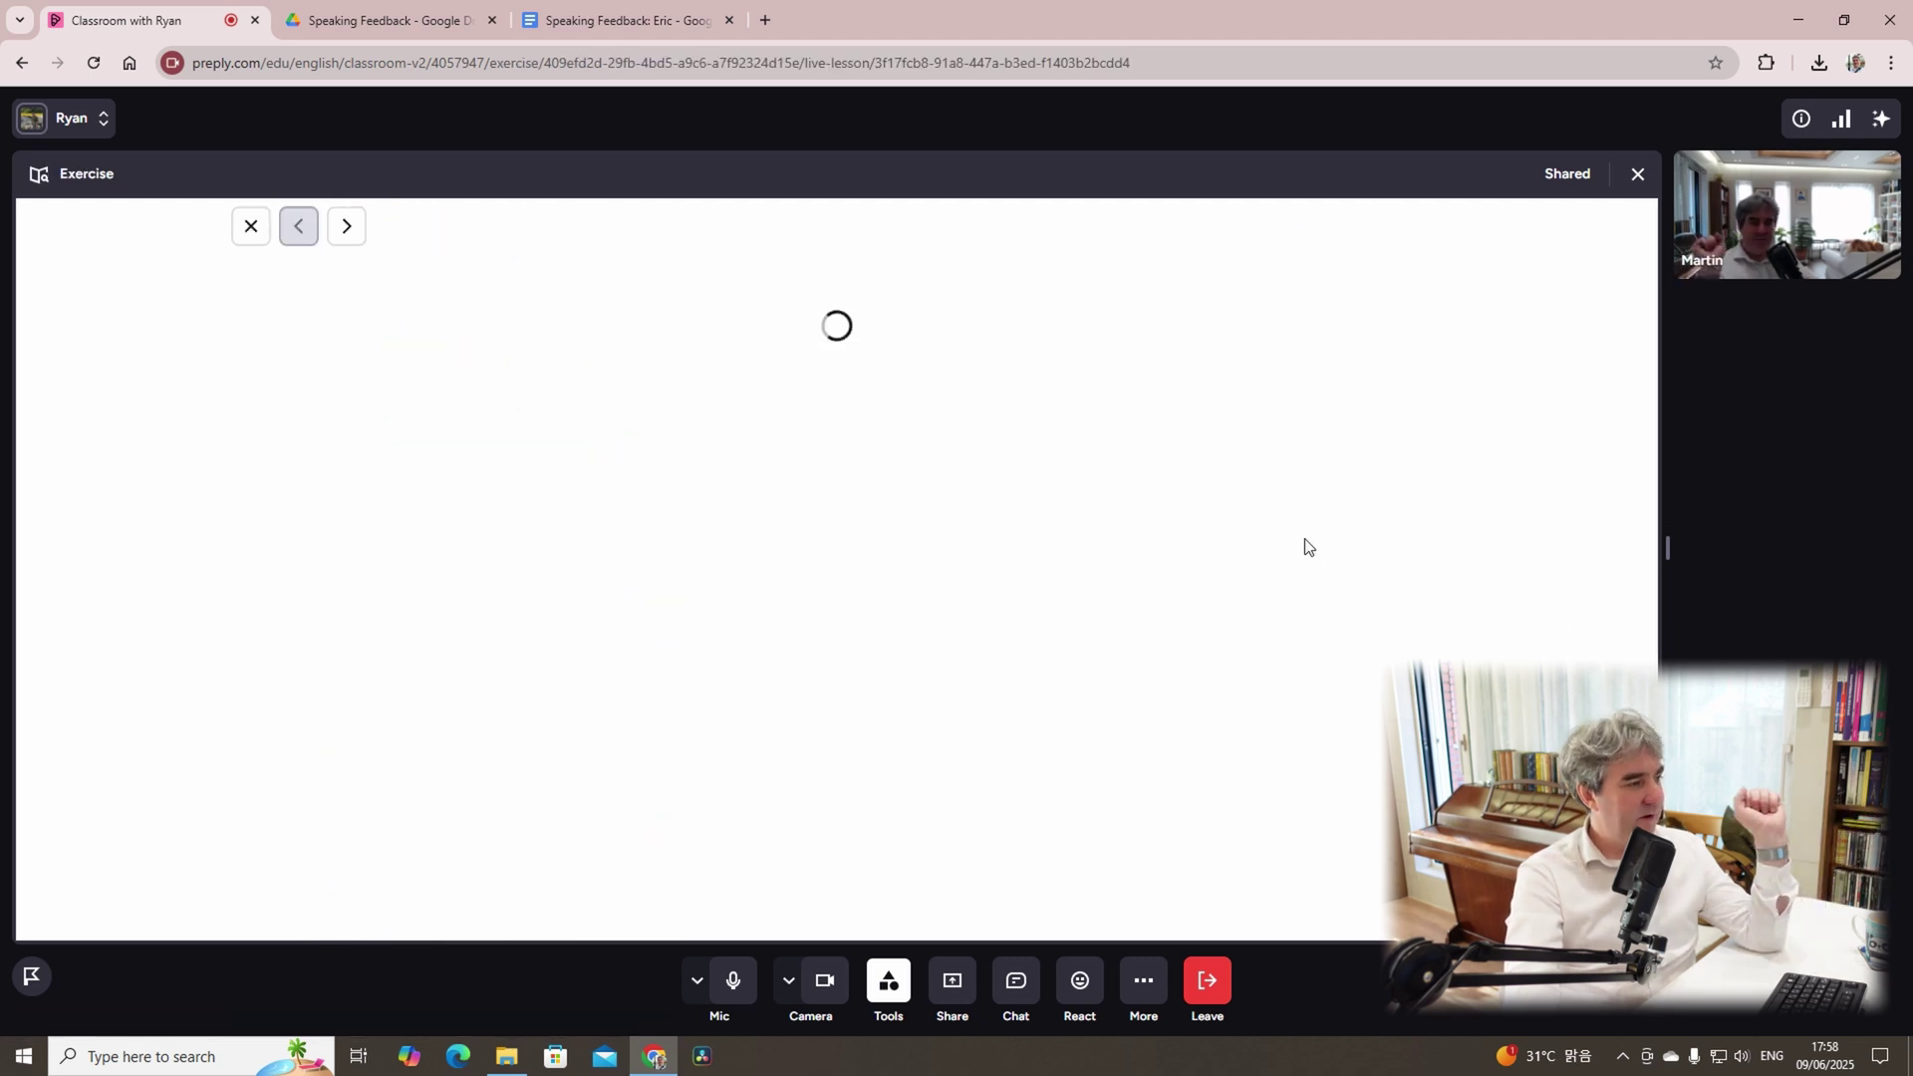
{"action": "left_click", "coordinate": [889, 578]}
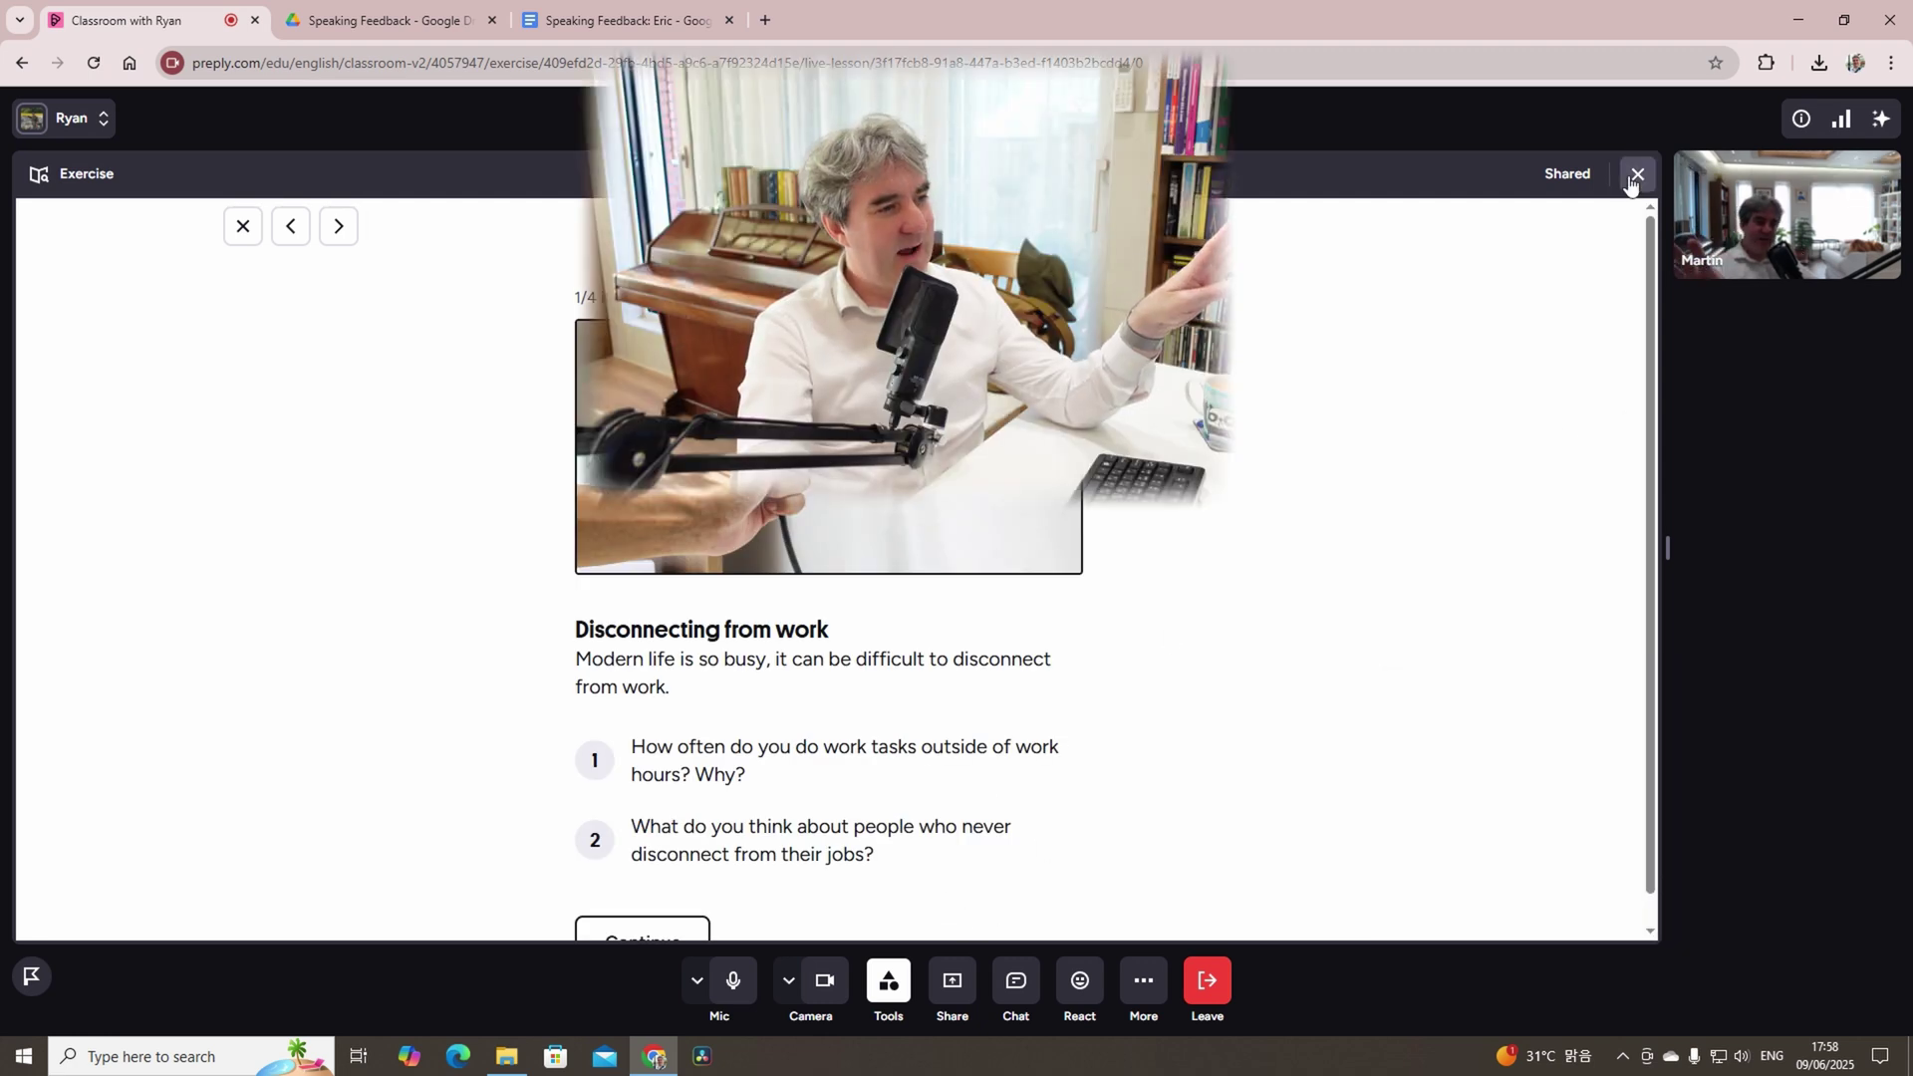
{"action": "left_click", "coordinate": [1637, 175]}
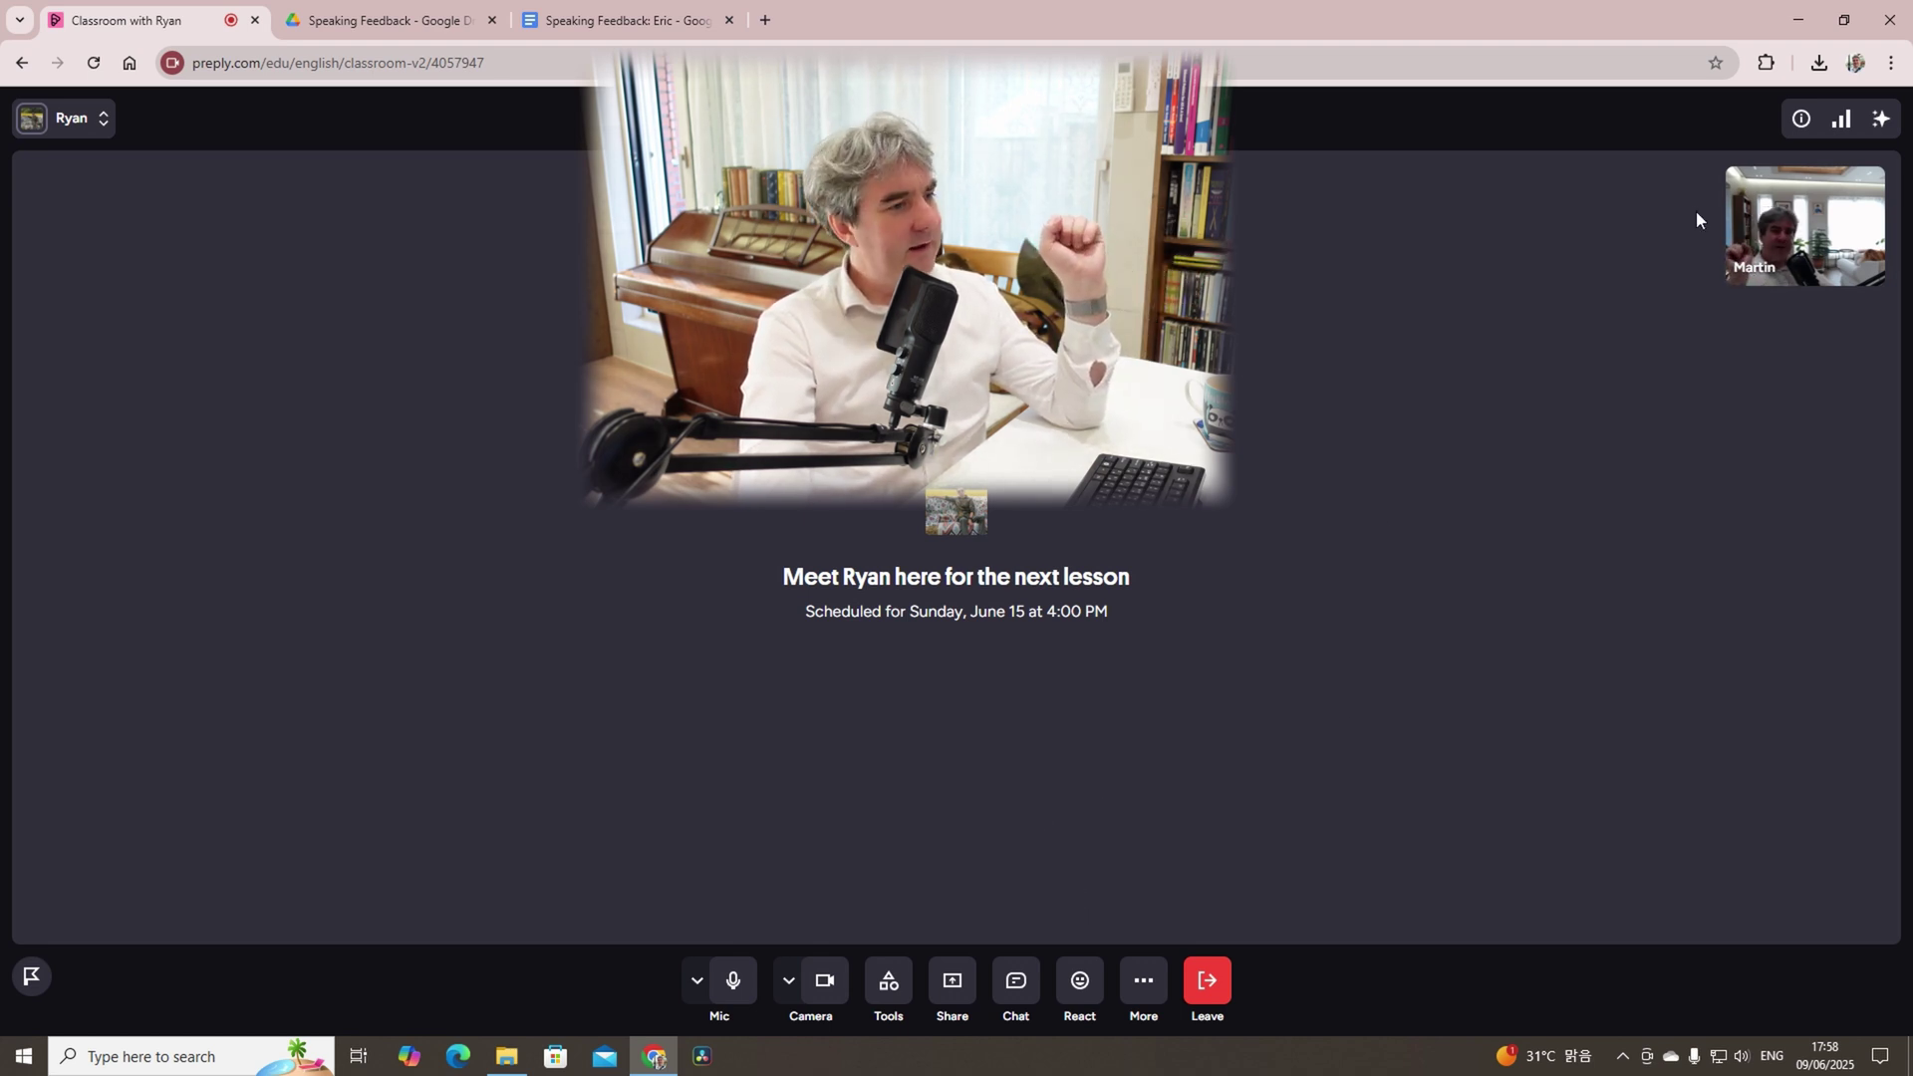
{"action": "left_click", "coordinate": [1883, 119]}
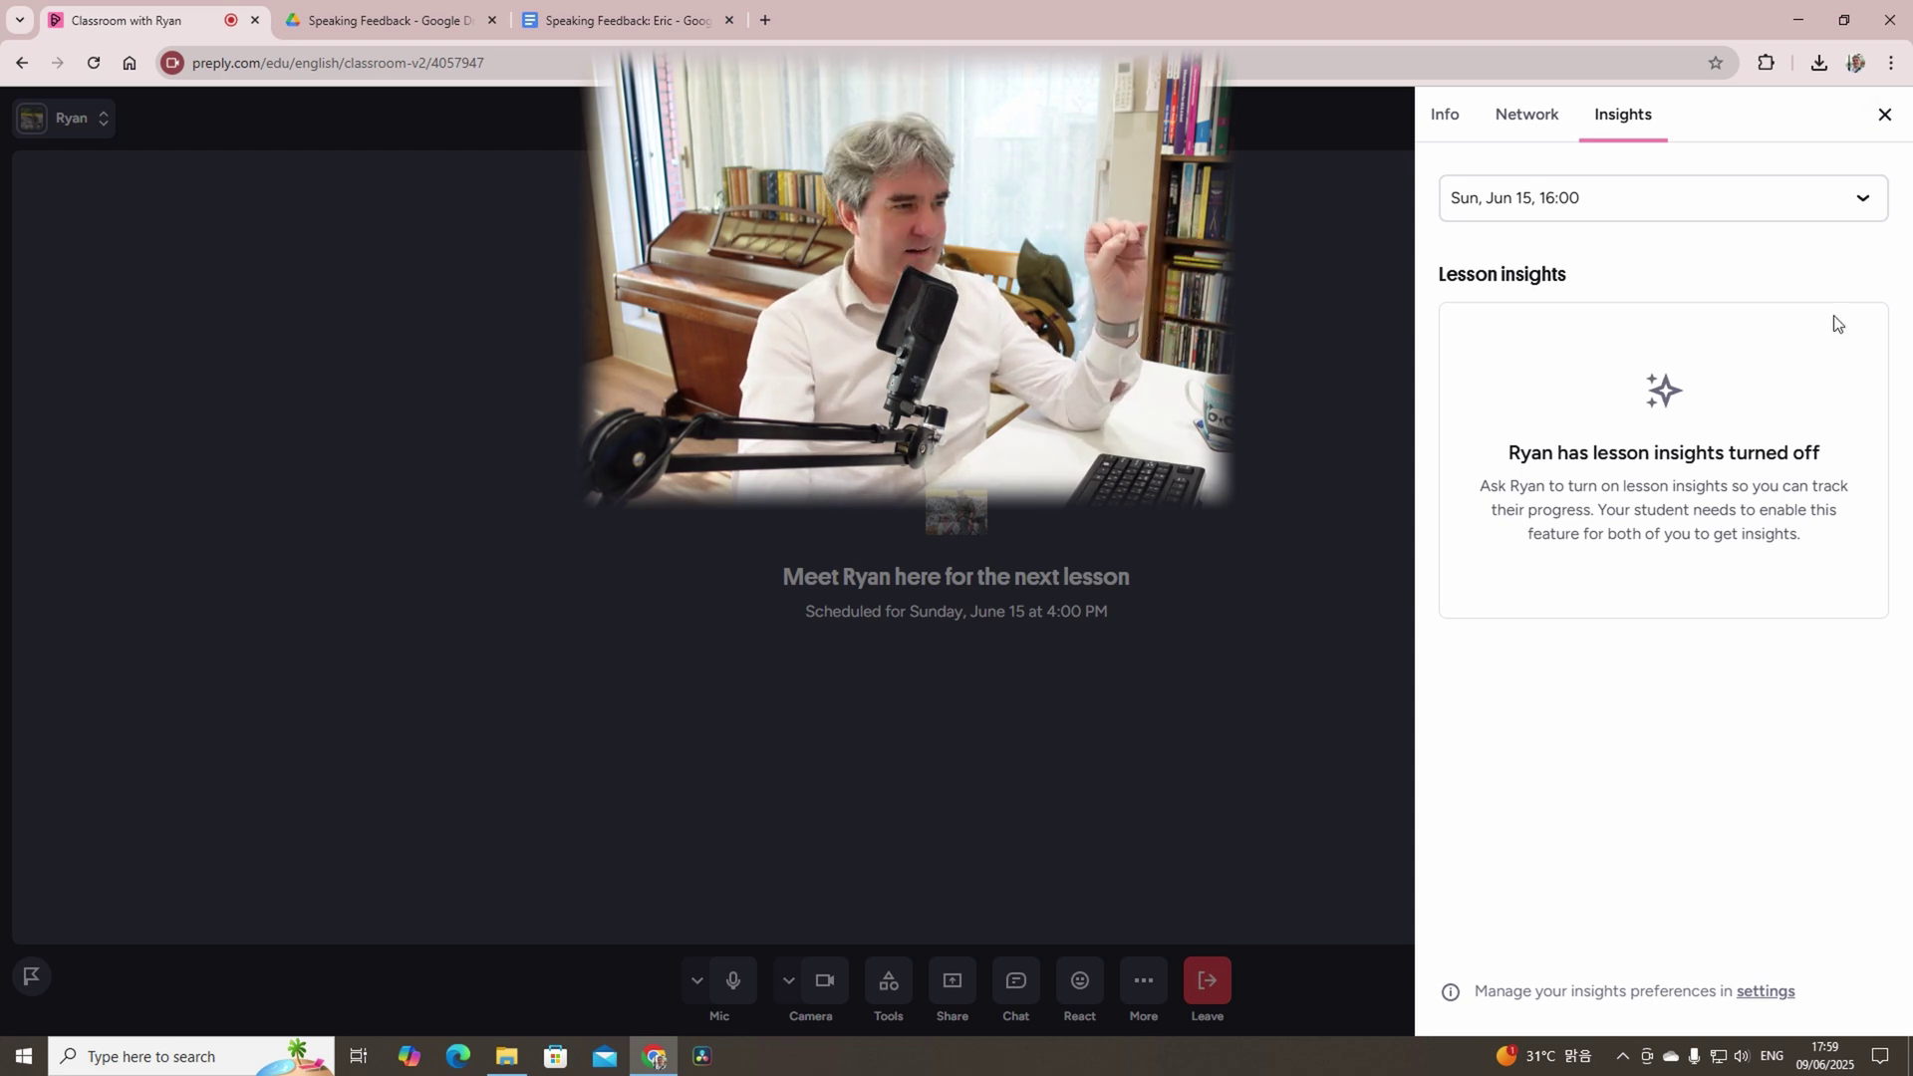
{"action": "left_click", "coordinate": [1883, 115]}
{"action": "mouse_move", "coordinate": [1815, 194]}
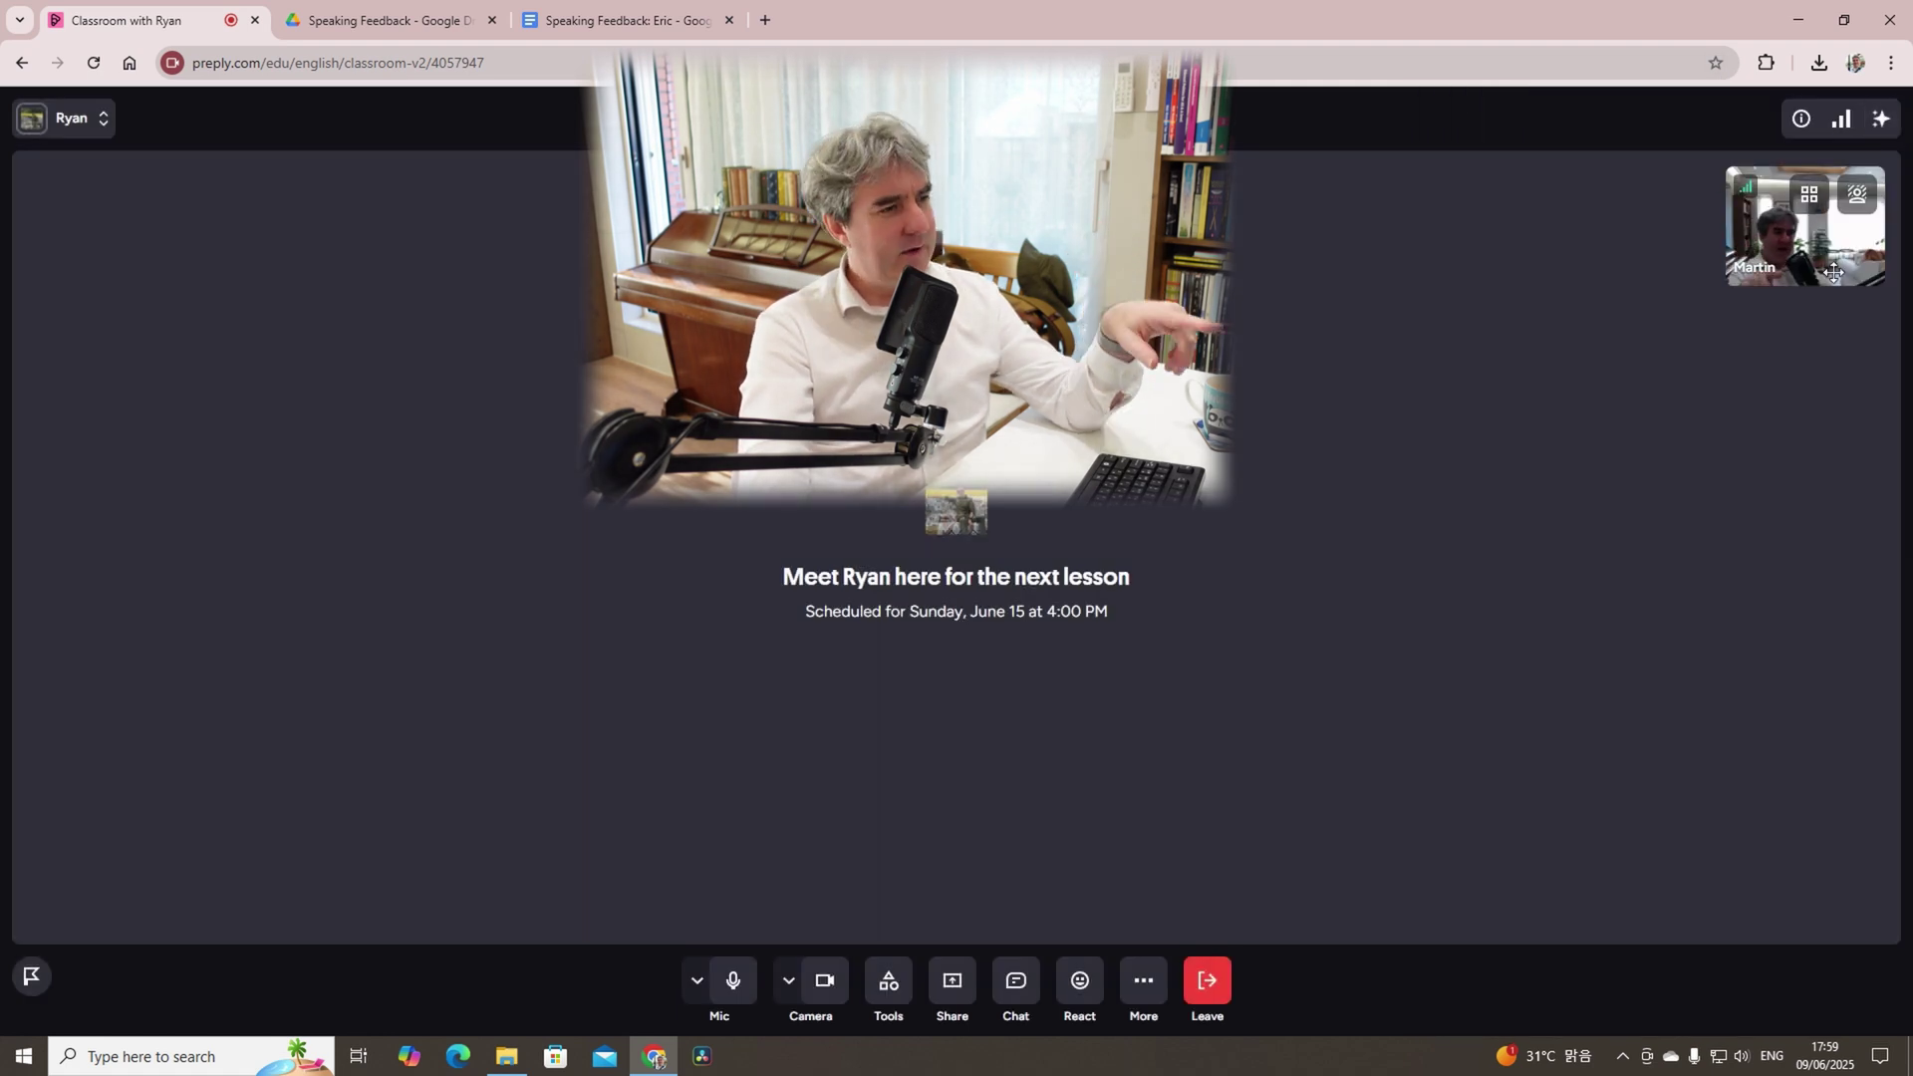
Switch to Grid layout, float the student's video at top centre, and open a new tab
{"action": "left_click", "coordinate": [1810, 194]}
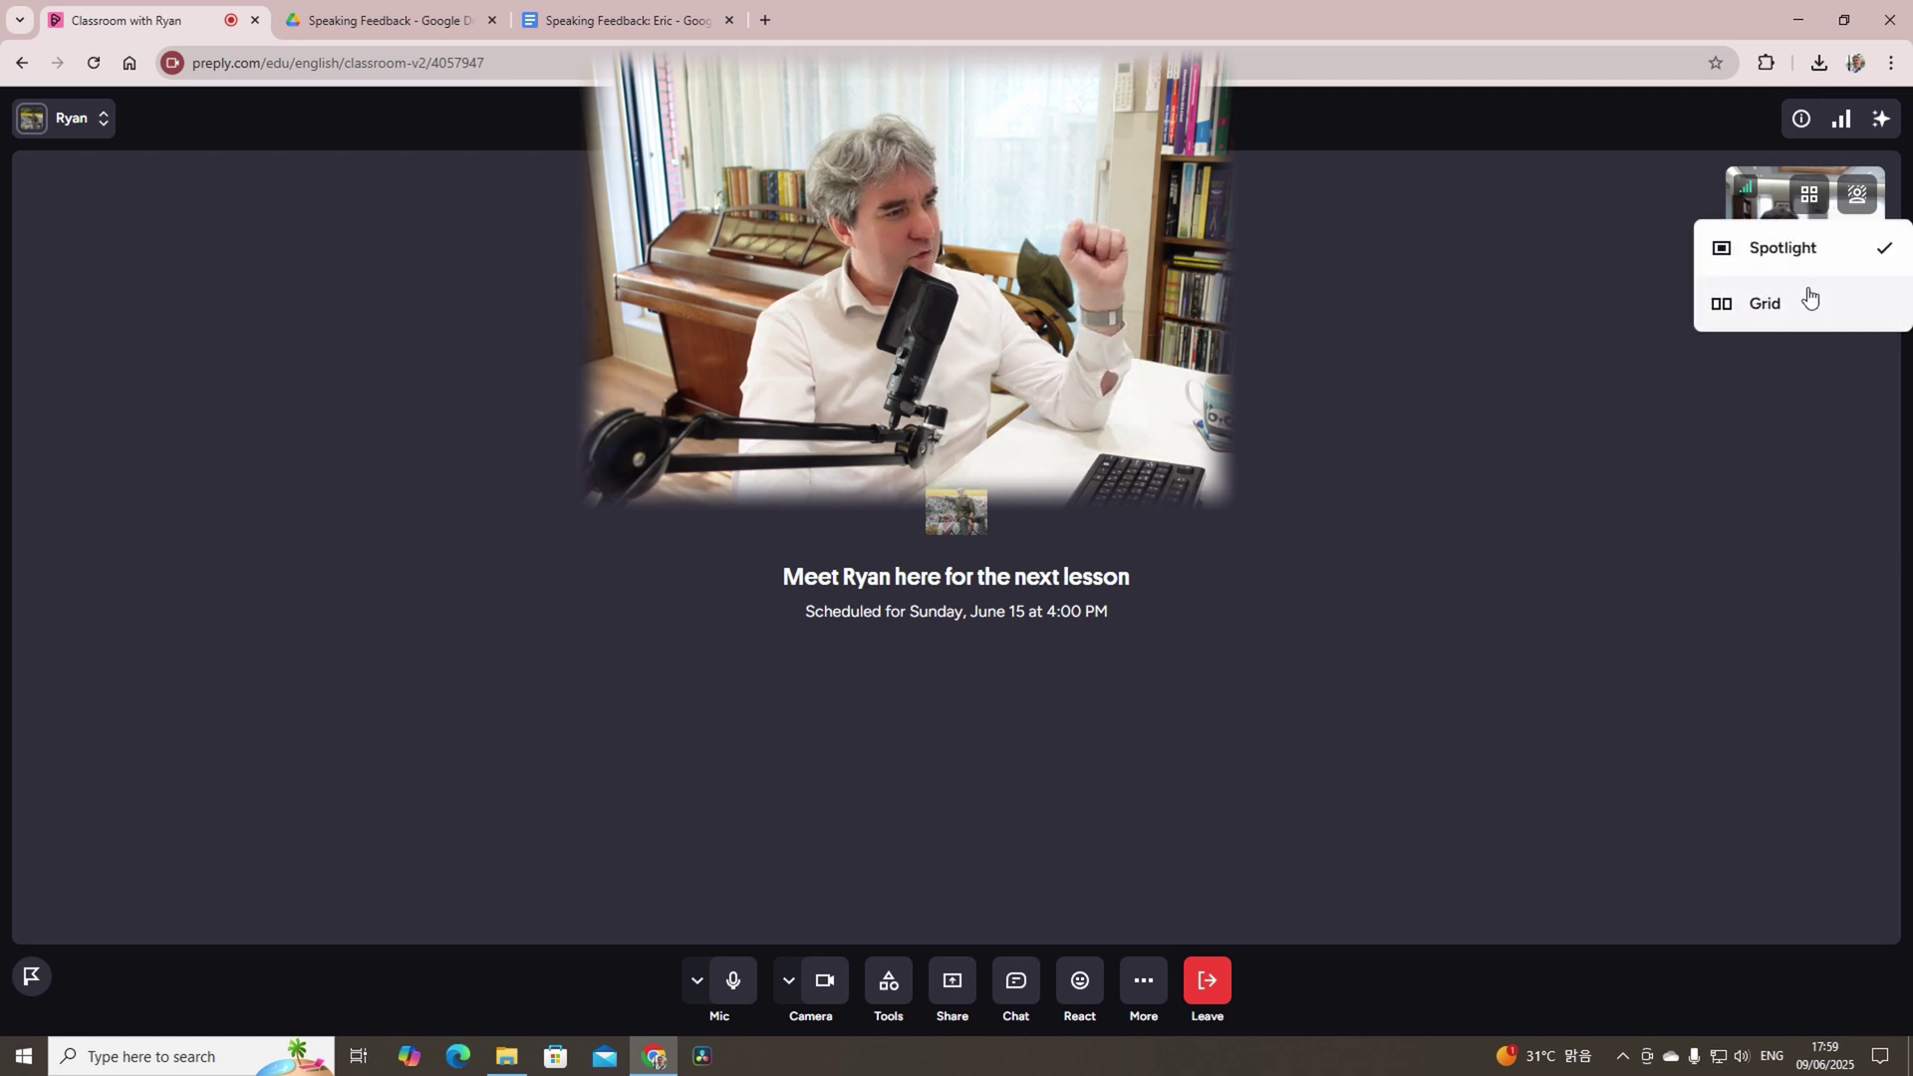
{"action": "left_click", "coordinate": [1803, 299]}
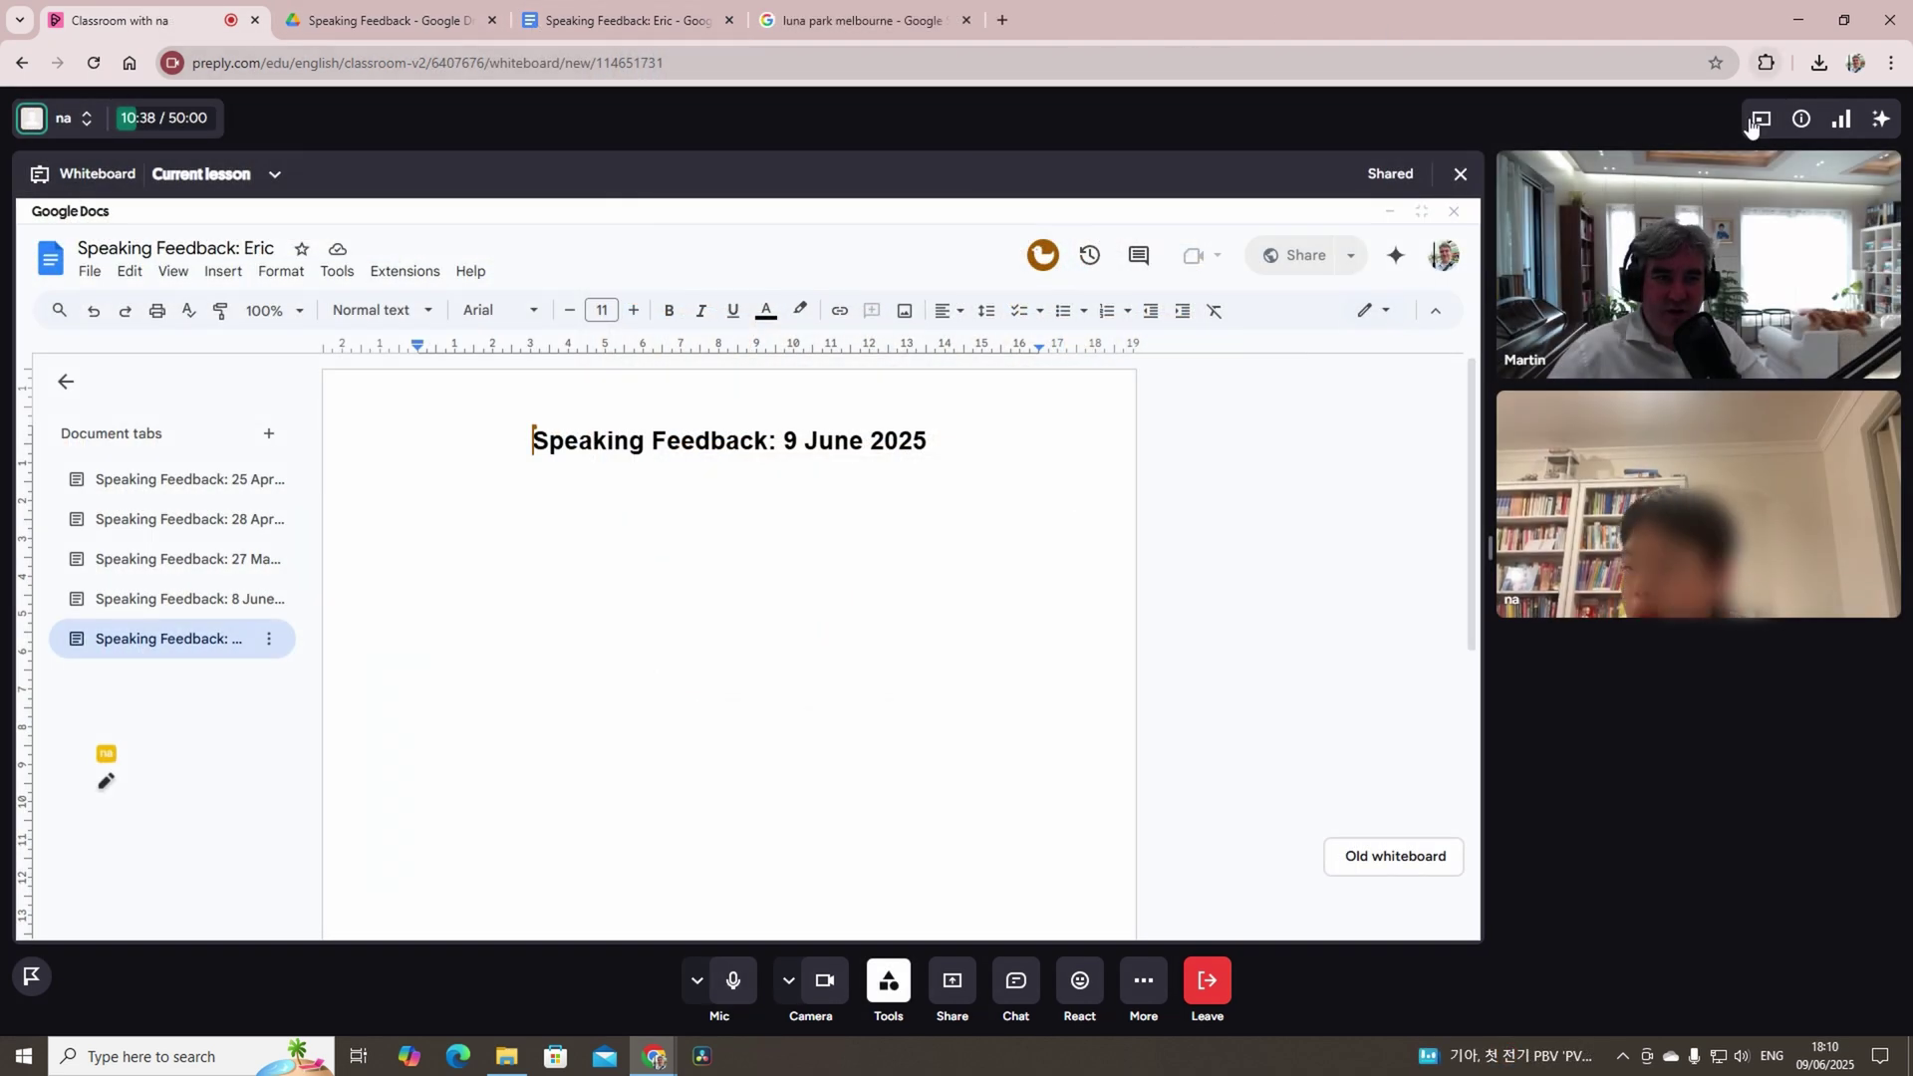
{"action": "left_click", "coordinate": [1753, 121]}
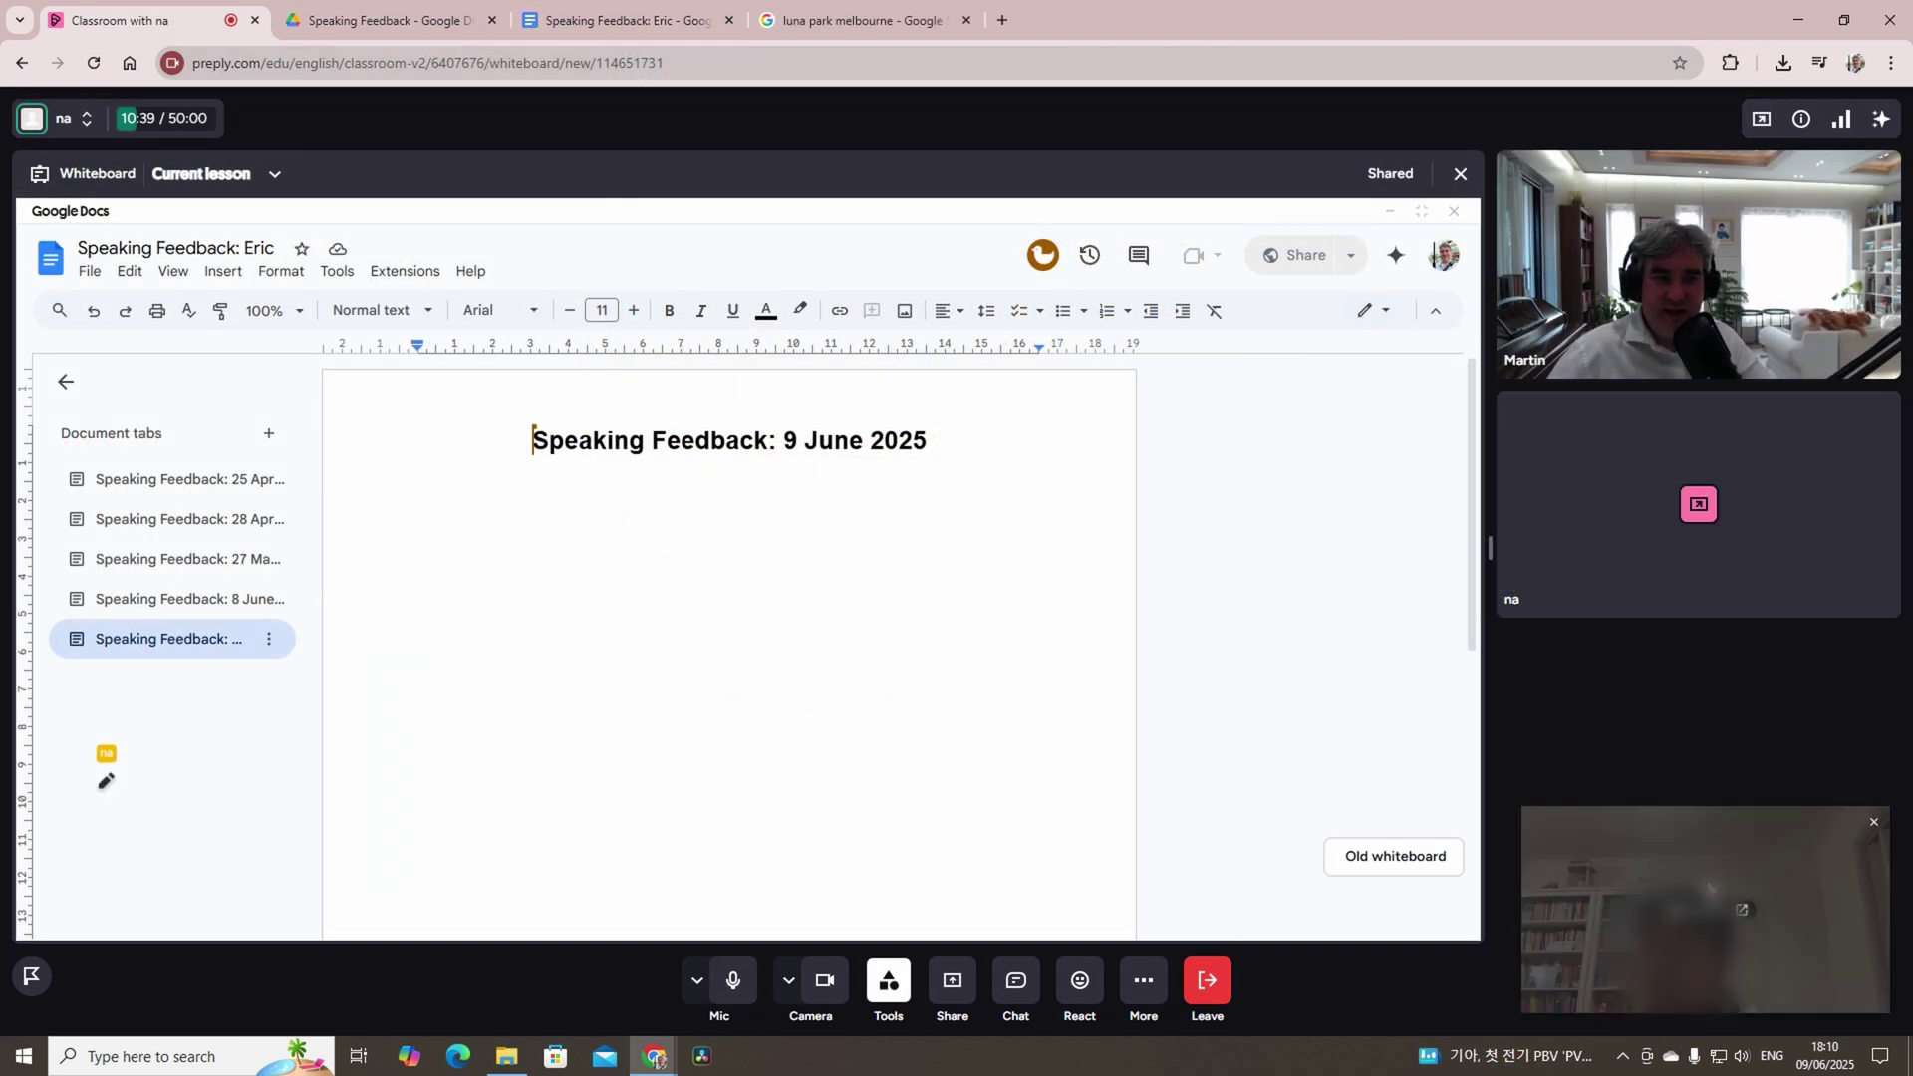
{"action": "left_click_drag", "start_coordinate": [1758, 955], "coordinate": [984, 216]}
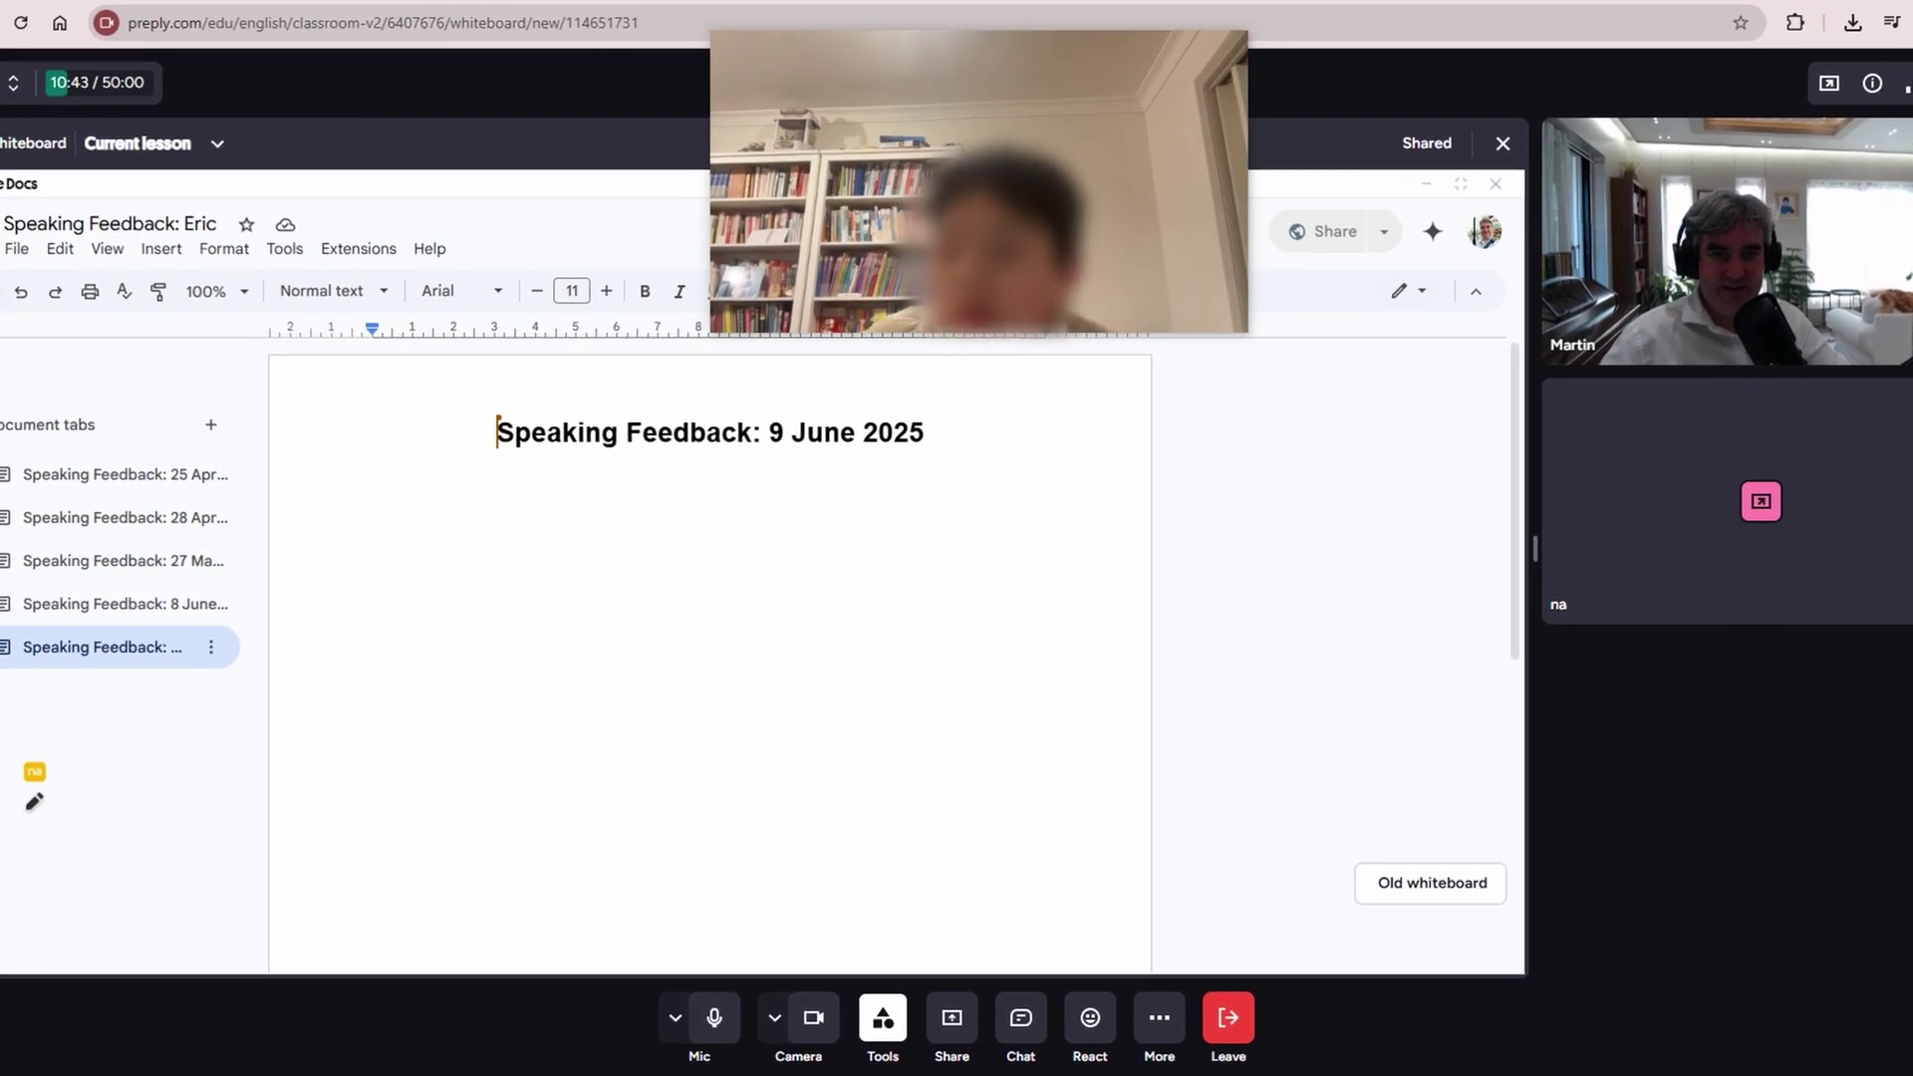
{"action": "key", "text": "ctrl+t"}
Enter 'luna park' in the new tab's address bar to get Luna Park suggestions
{"action": "type", "text": "lu"}
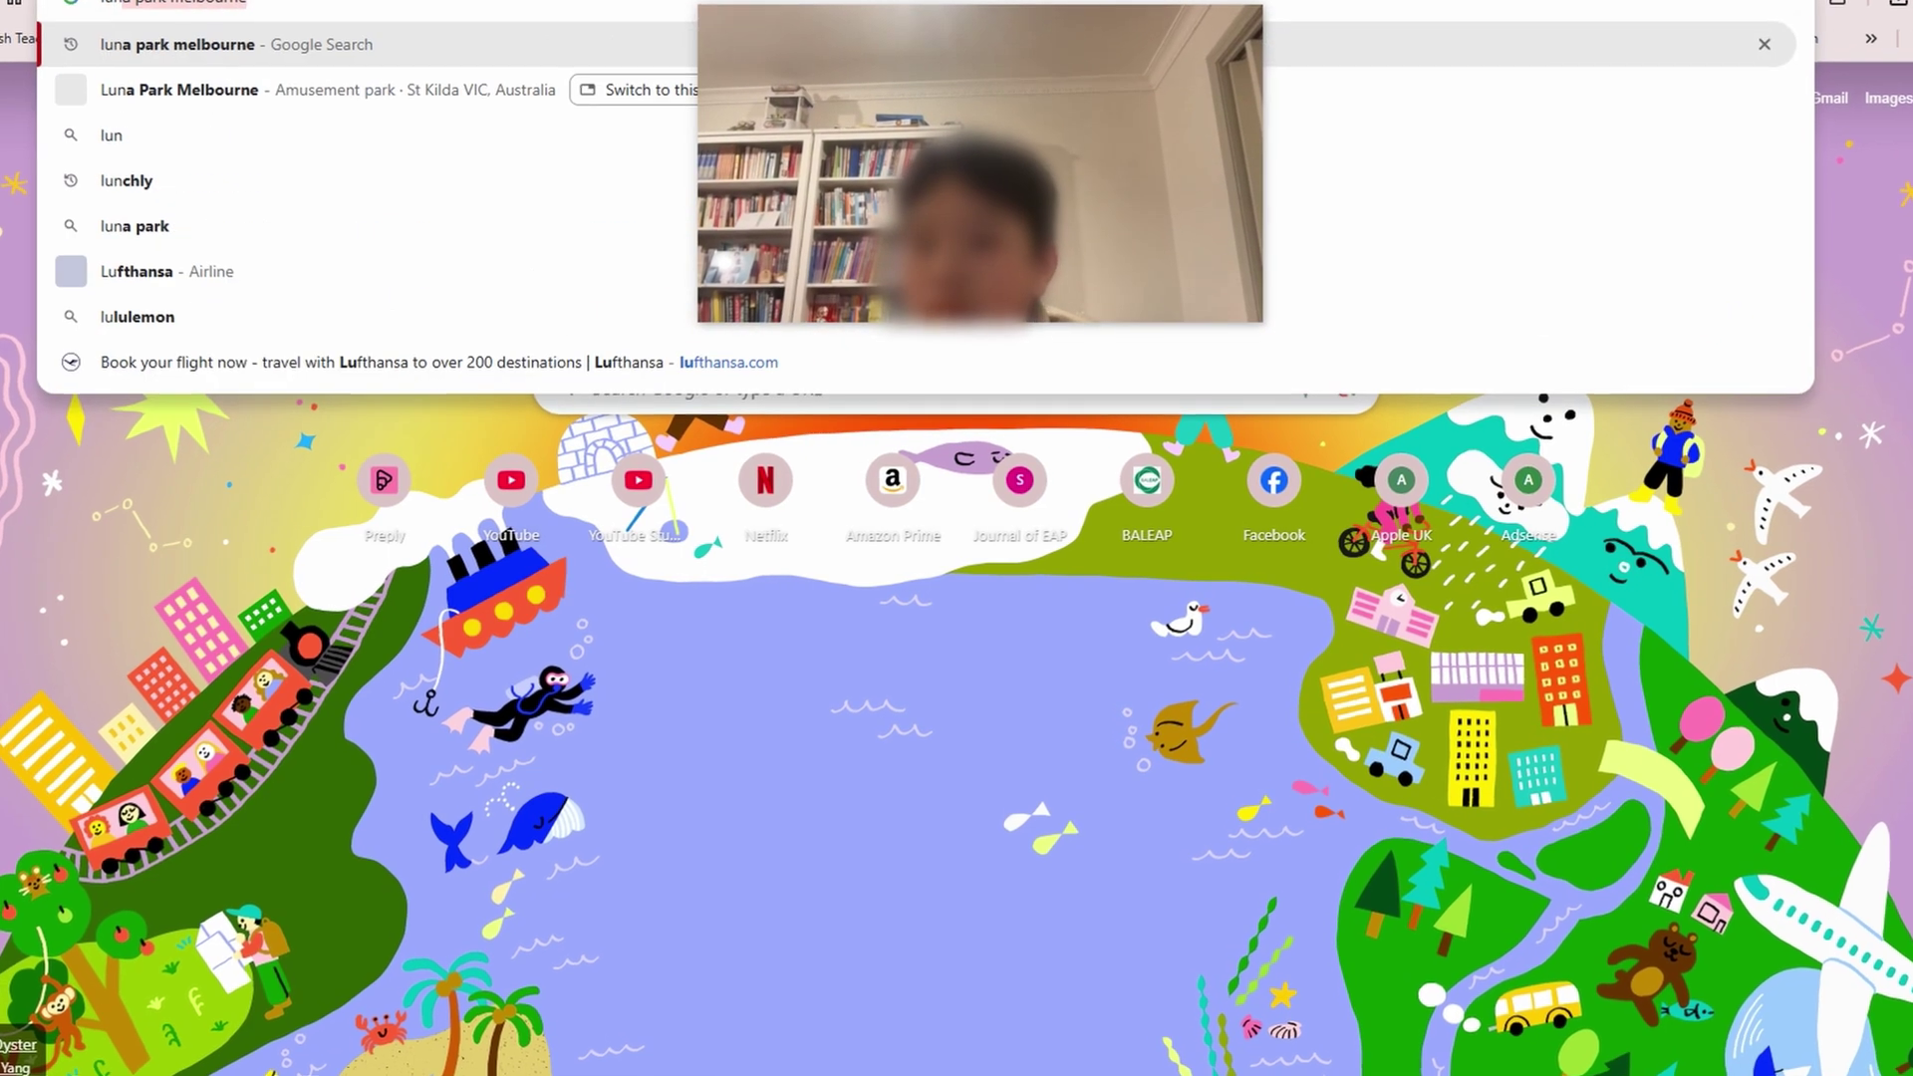
{"action": "type", "text": "na park"}
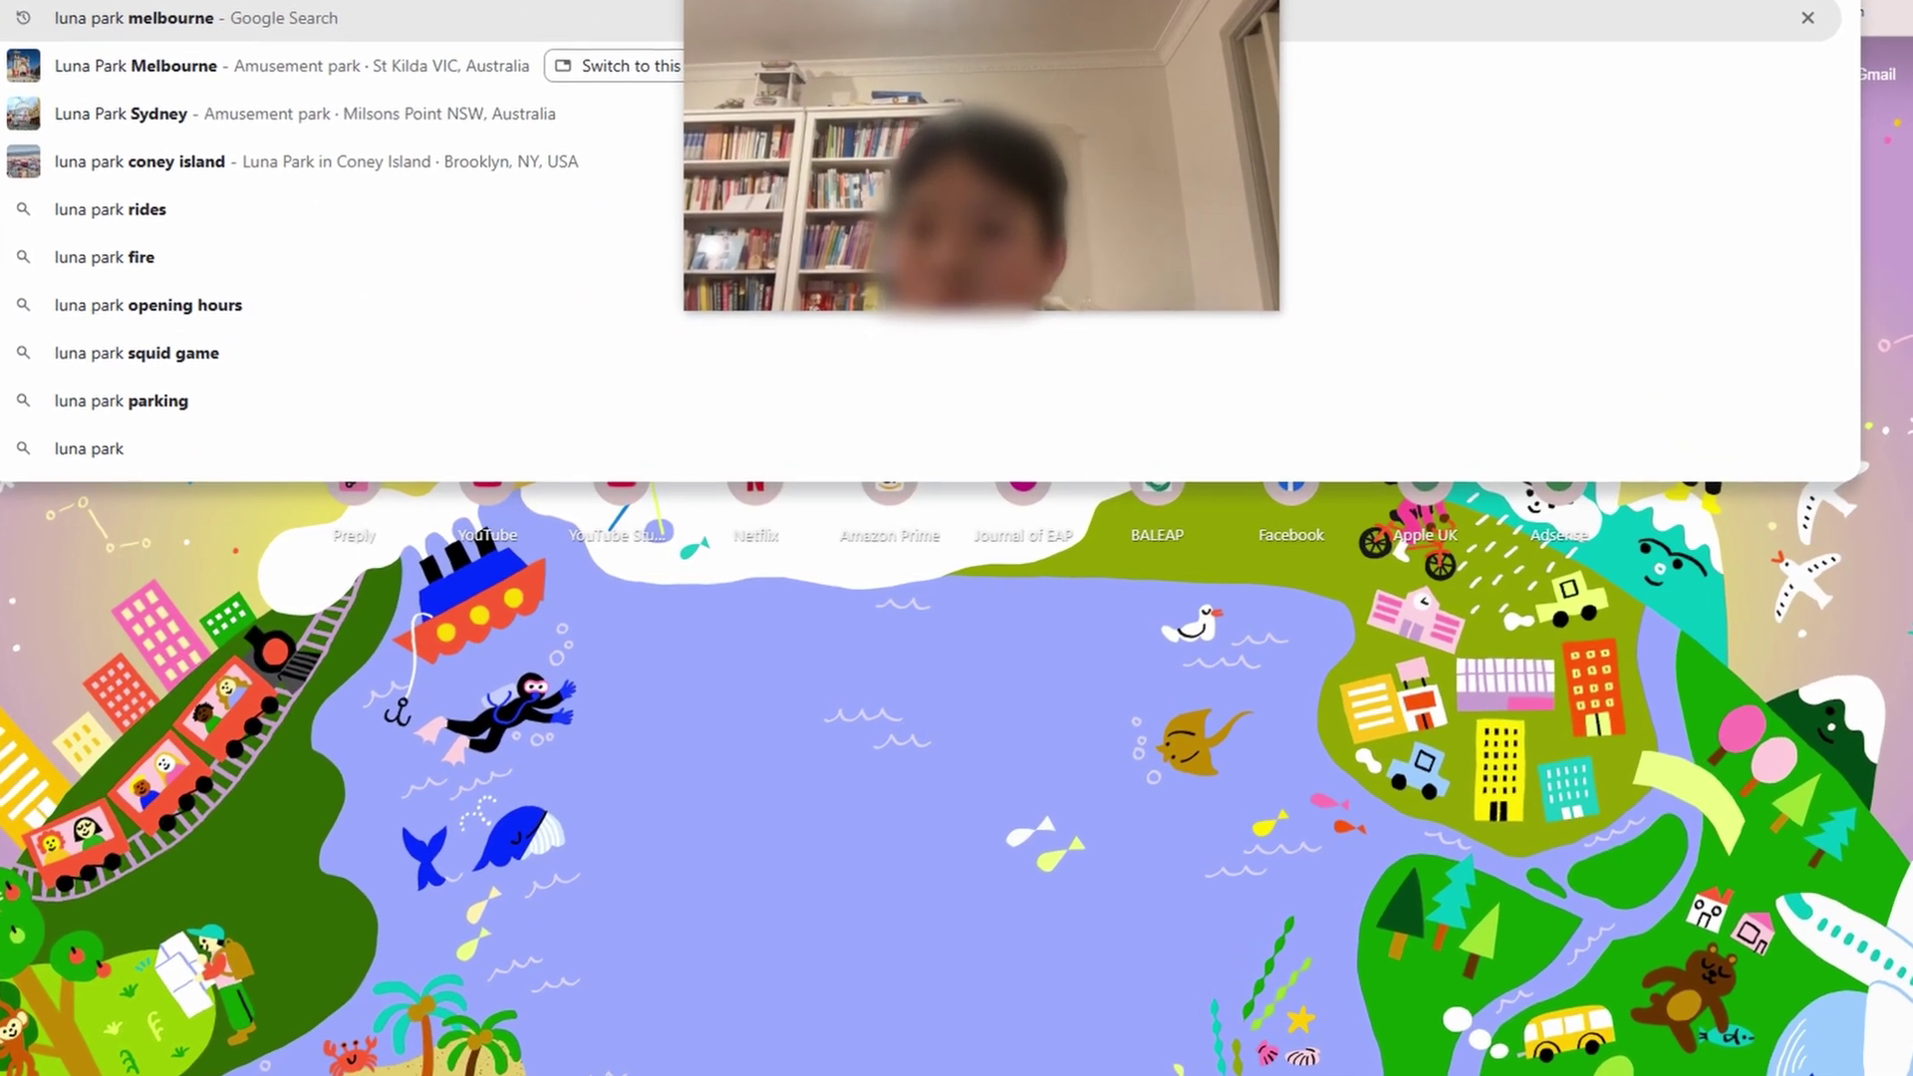